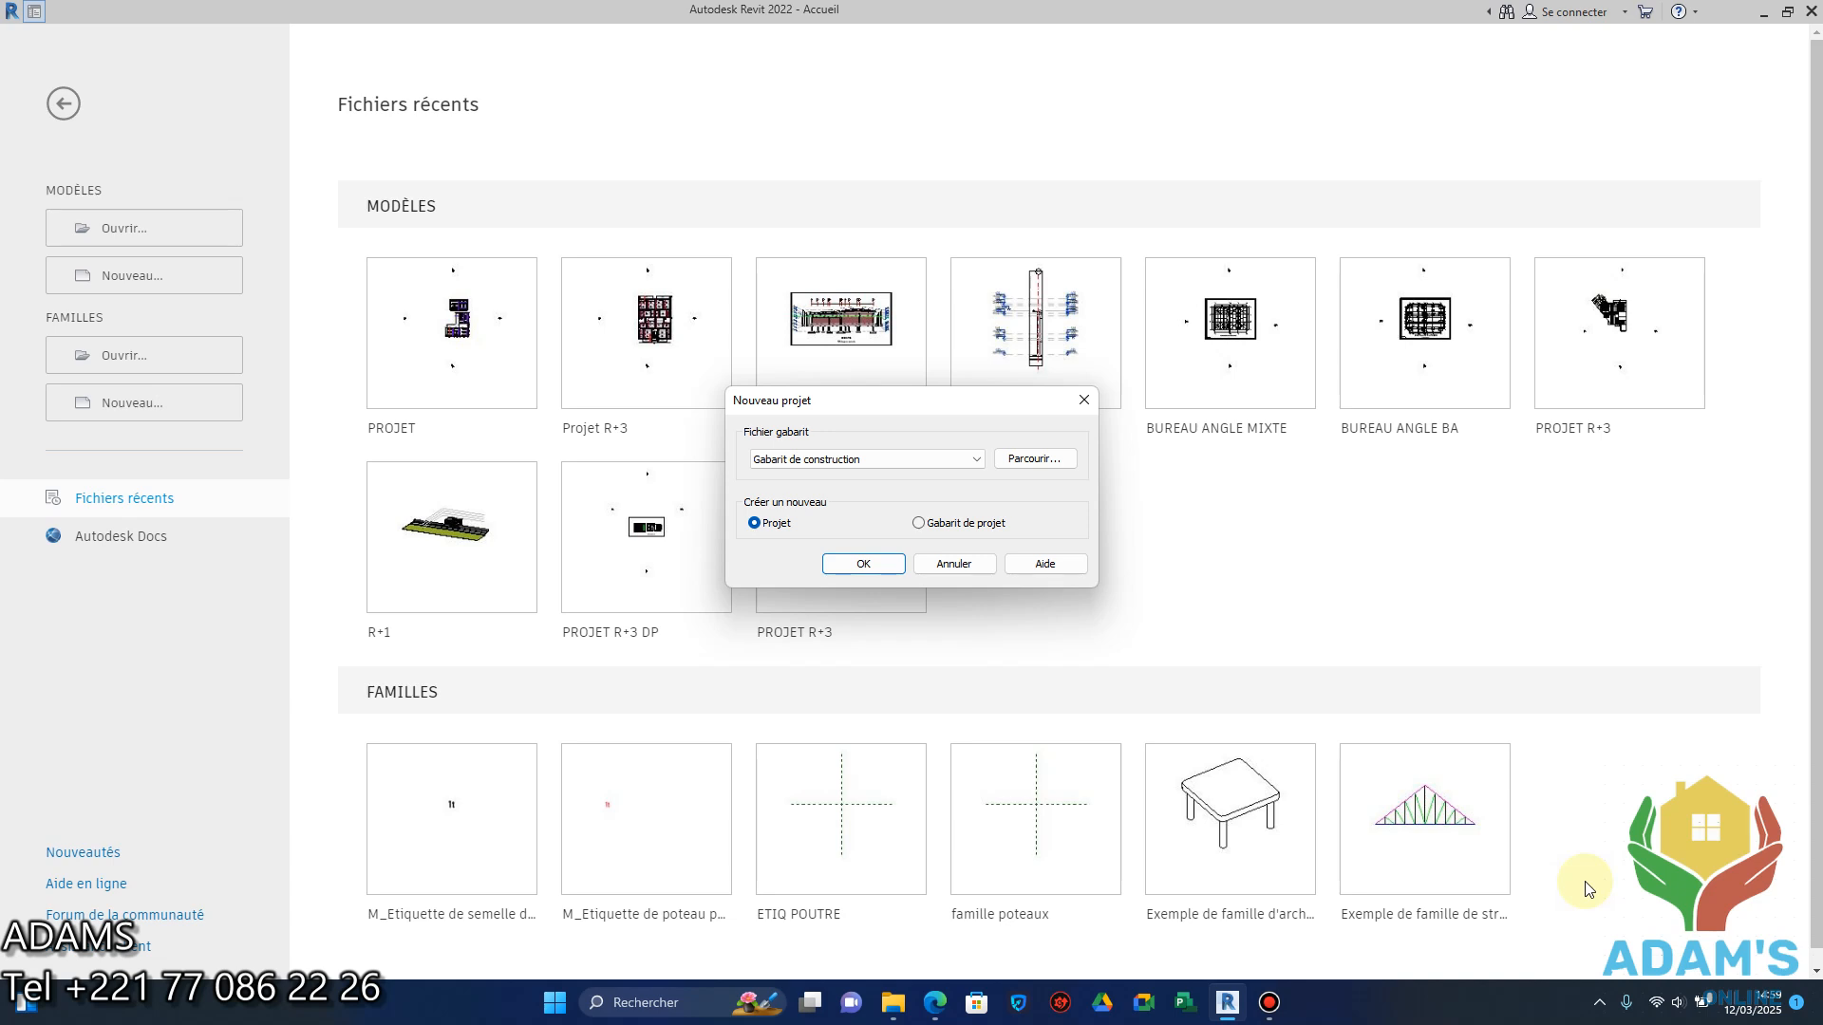
Create a new project from the Gabarit de structure template.
{"action": "left_click", "coordinate": [966, 472]}
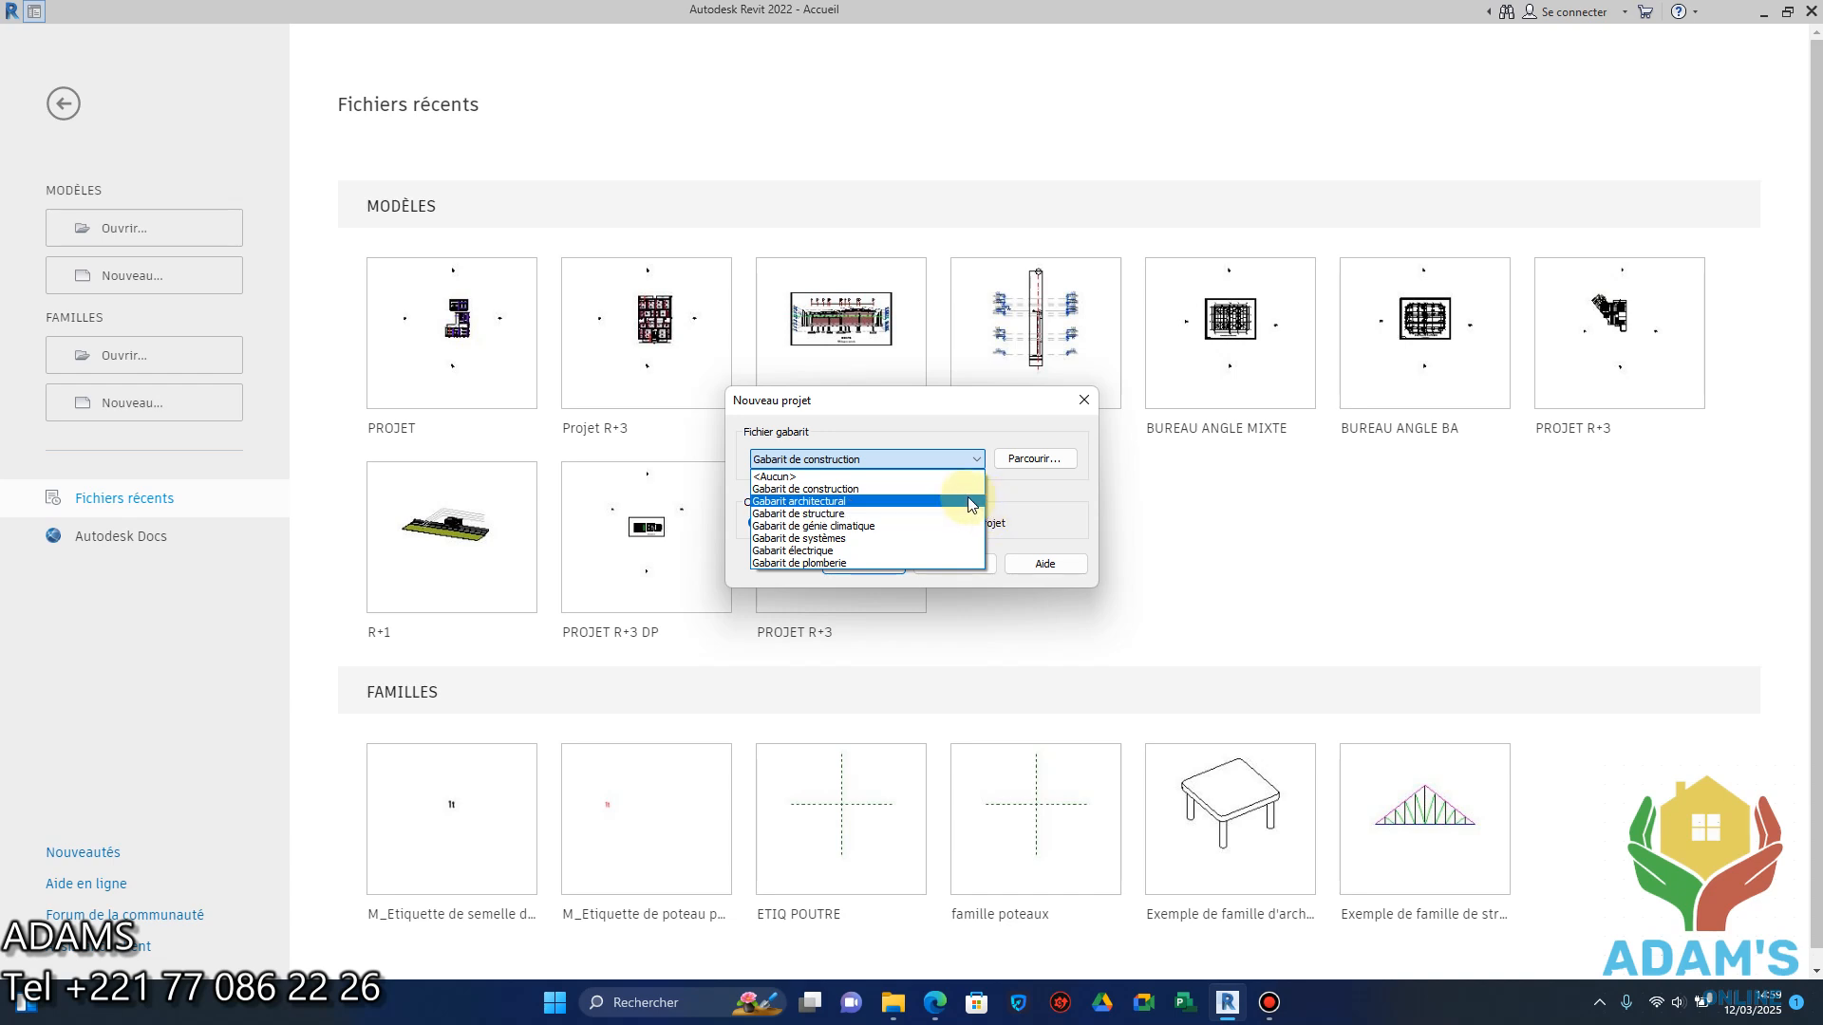
{"action": "left_click", "coordinate": [839, 514]}
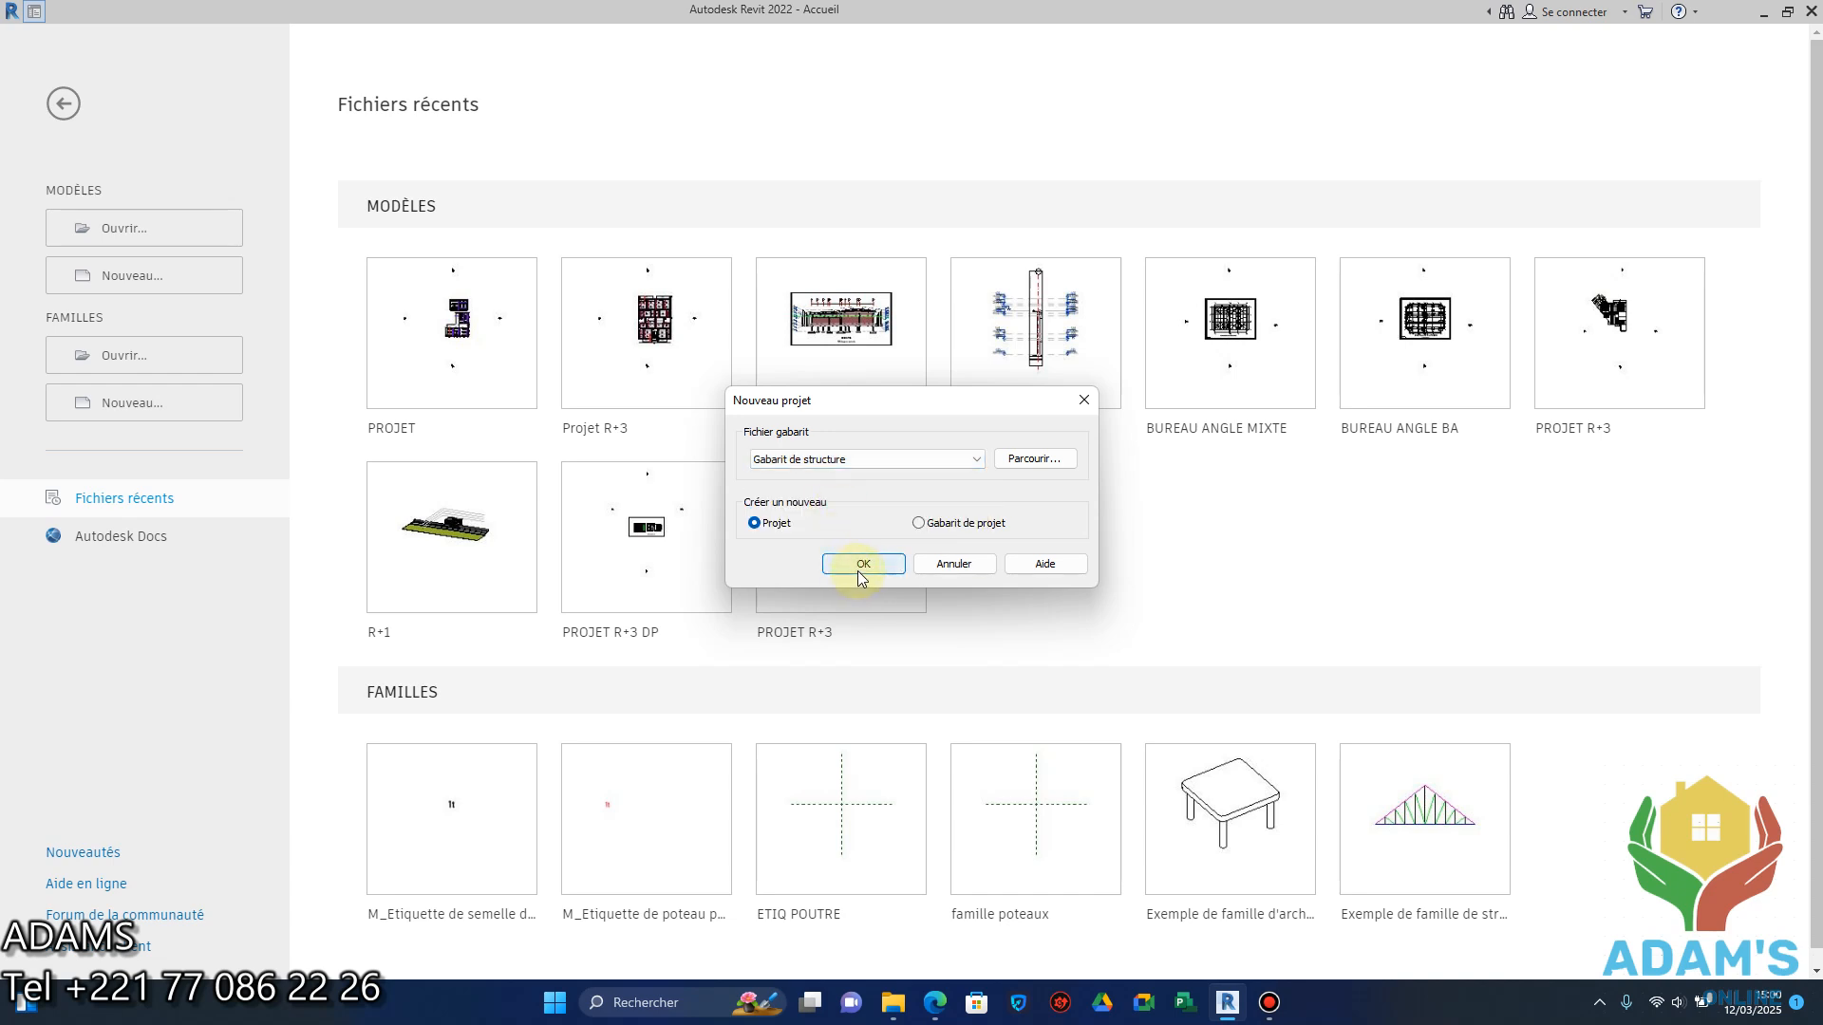
{"action": "left_click", "coordinate": [862, 564]}
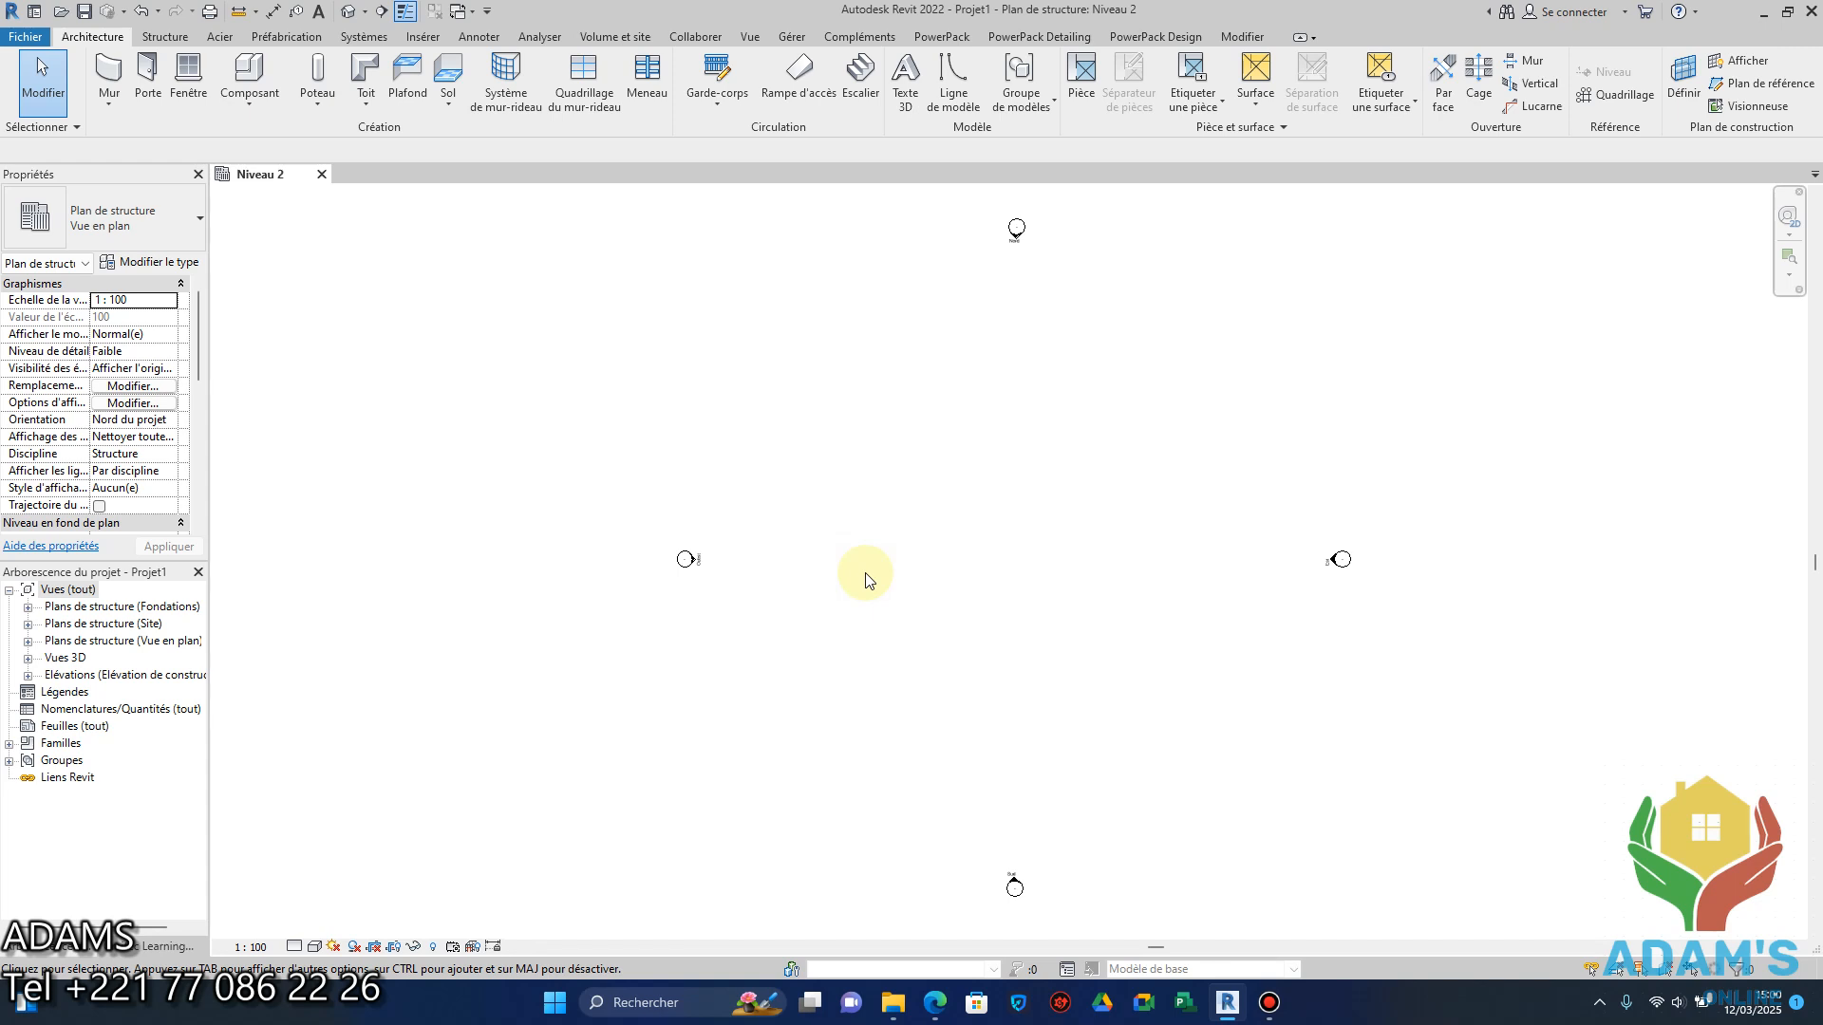
Set the project's length units to metres, rounded to 2 decimal places.
{"action": "key", "text": "u"}
{"action": "key", "text": "n"}
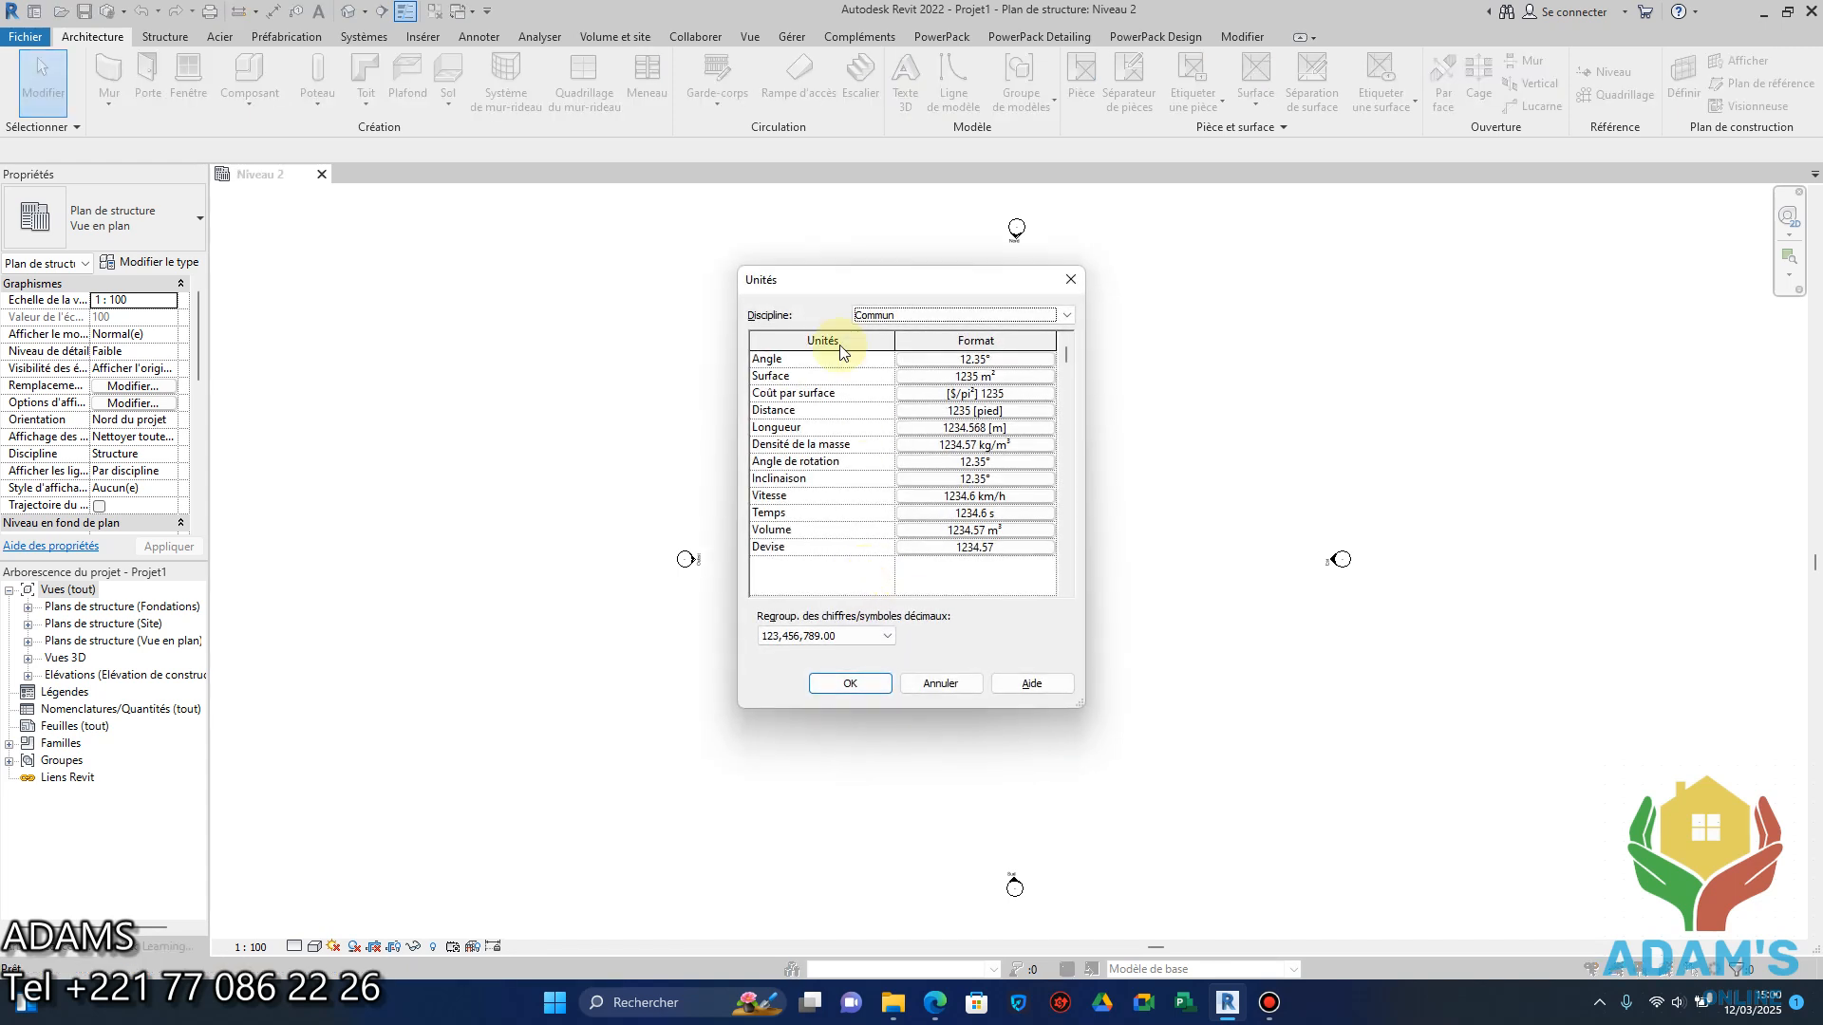
{"action": "left_click", "coordinate": [978, 427]}
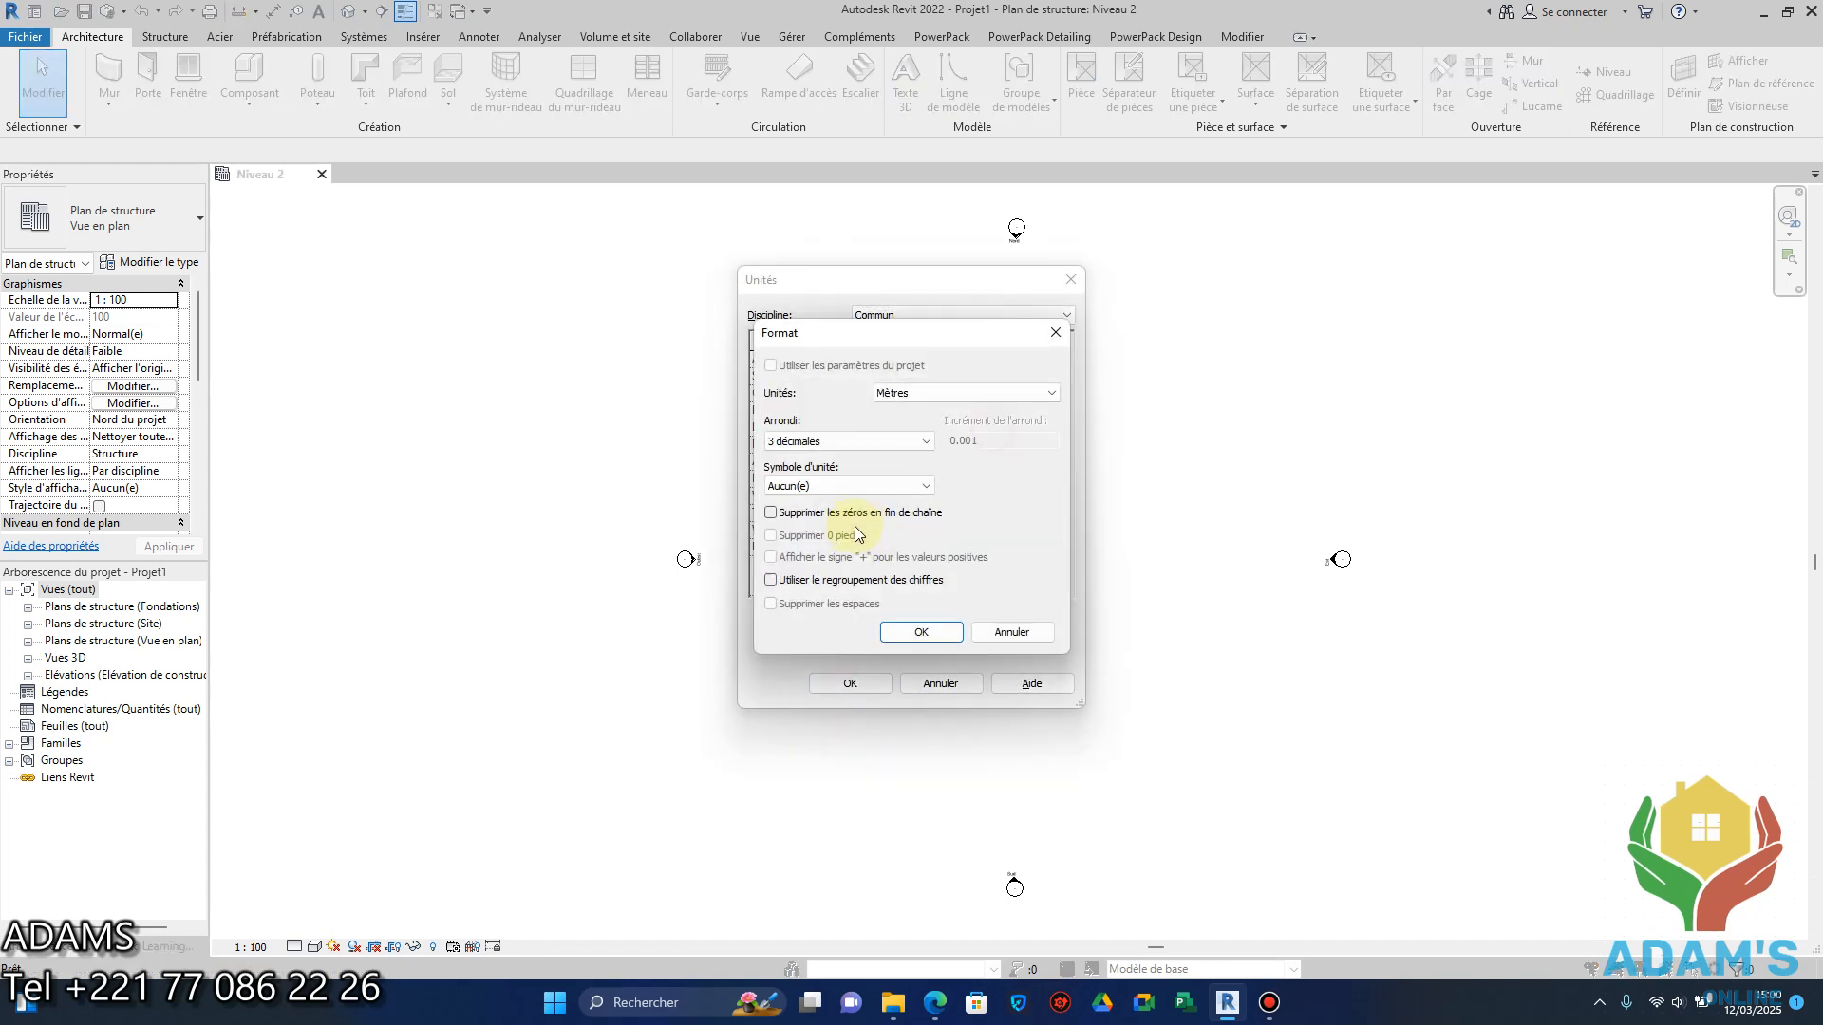
{"action": "left_click", "coordinate": [983, 393]}
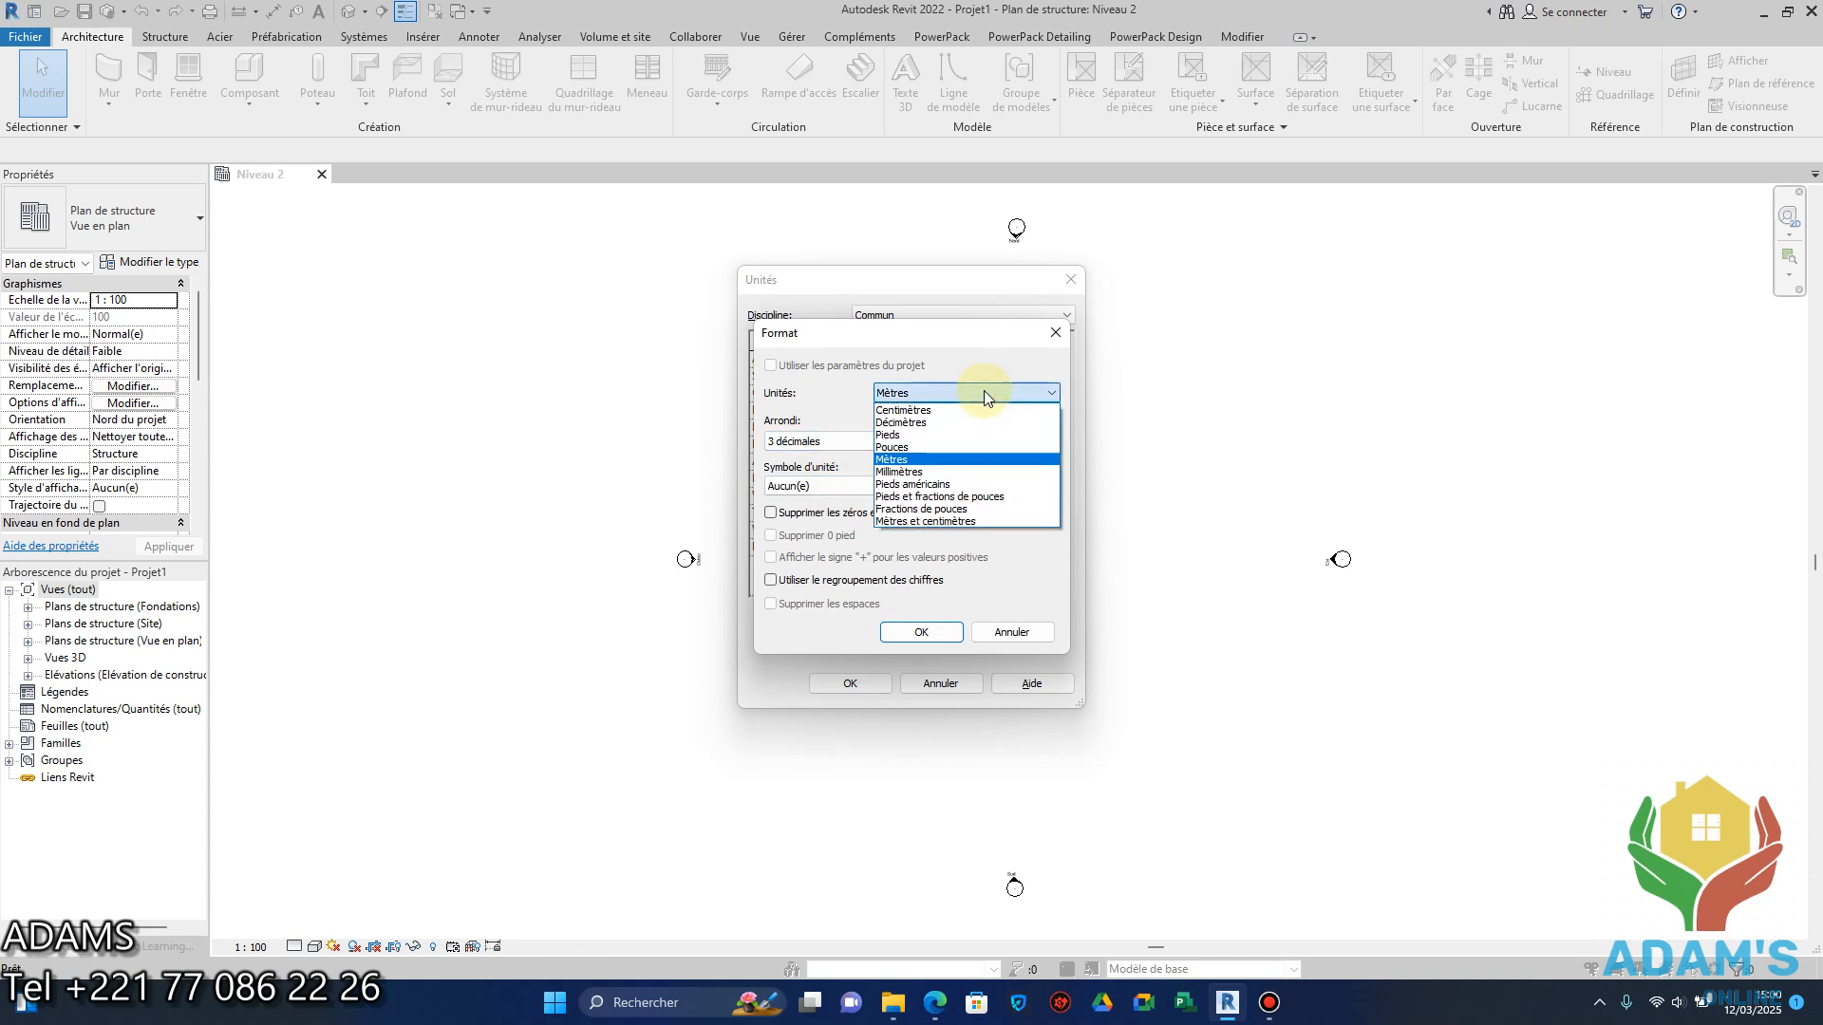
{"action": "left_click", "coordinate": [866, 447]}
{"action": "left_click", "coordinate": [866, 446]}
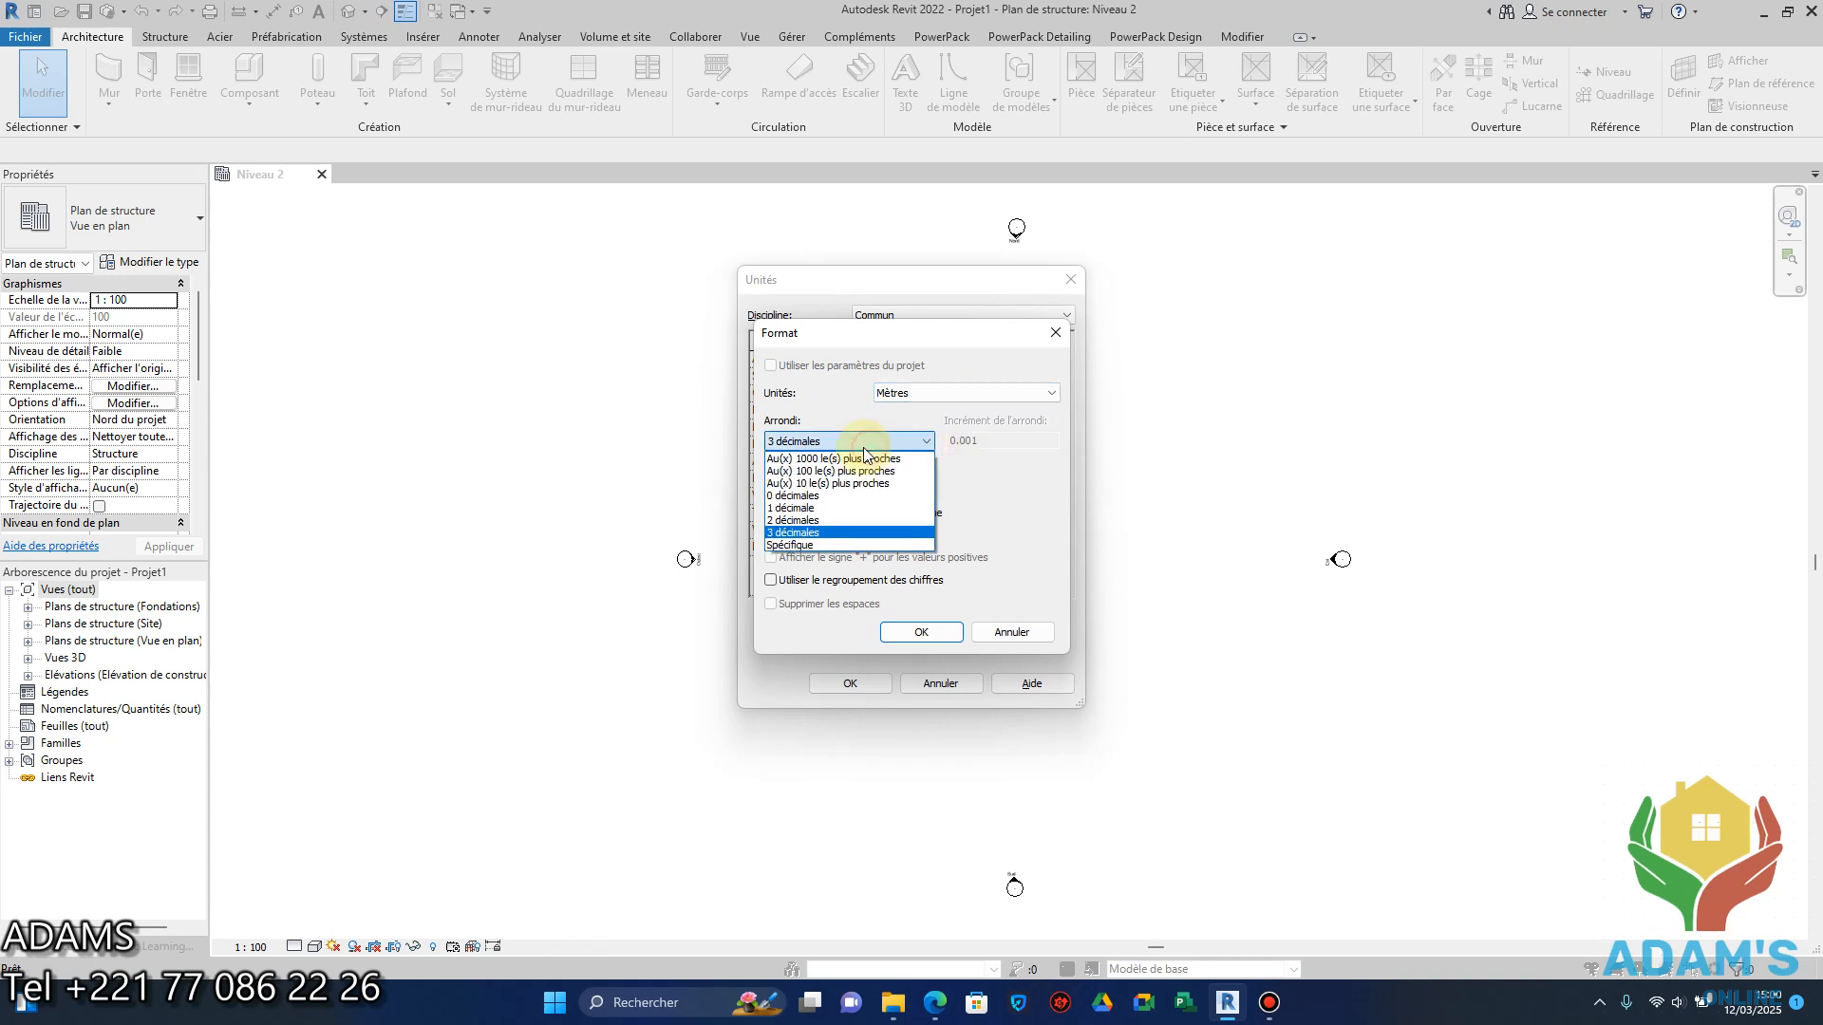
{"action": "left_click", "coordinate": [794, 521]}
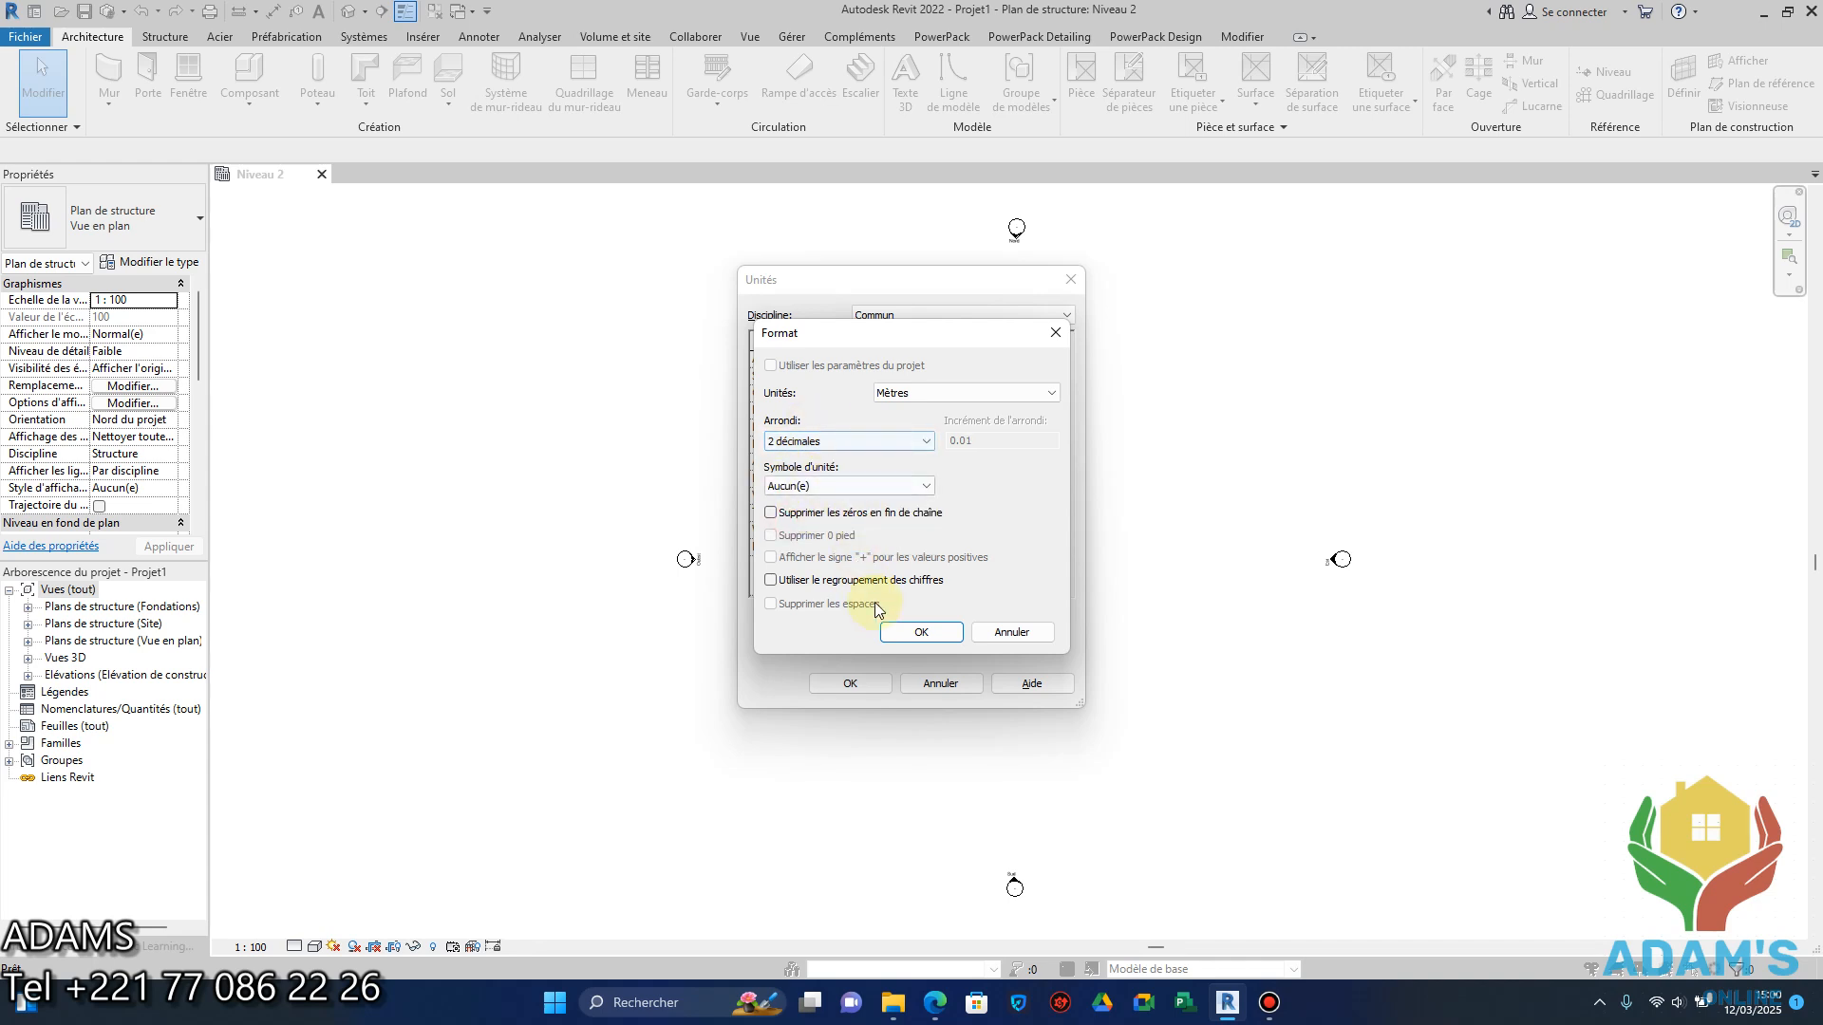
{"action": "left_click", "coordinate": [919, 632]}
{"action": "left_click", "coordinate": [850, 683]}
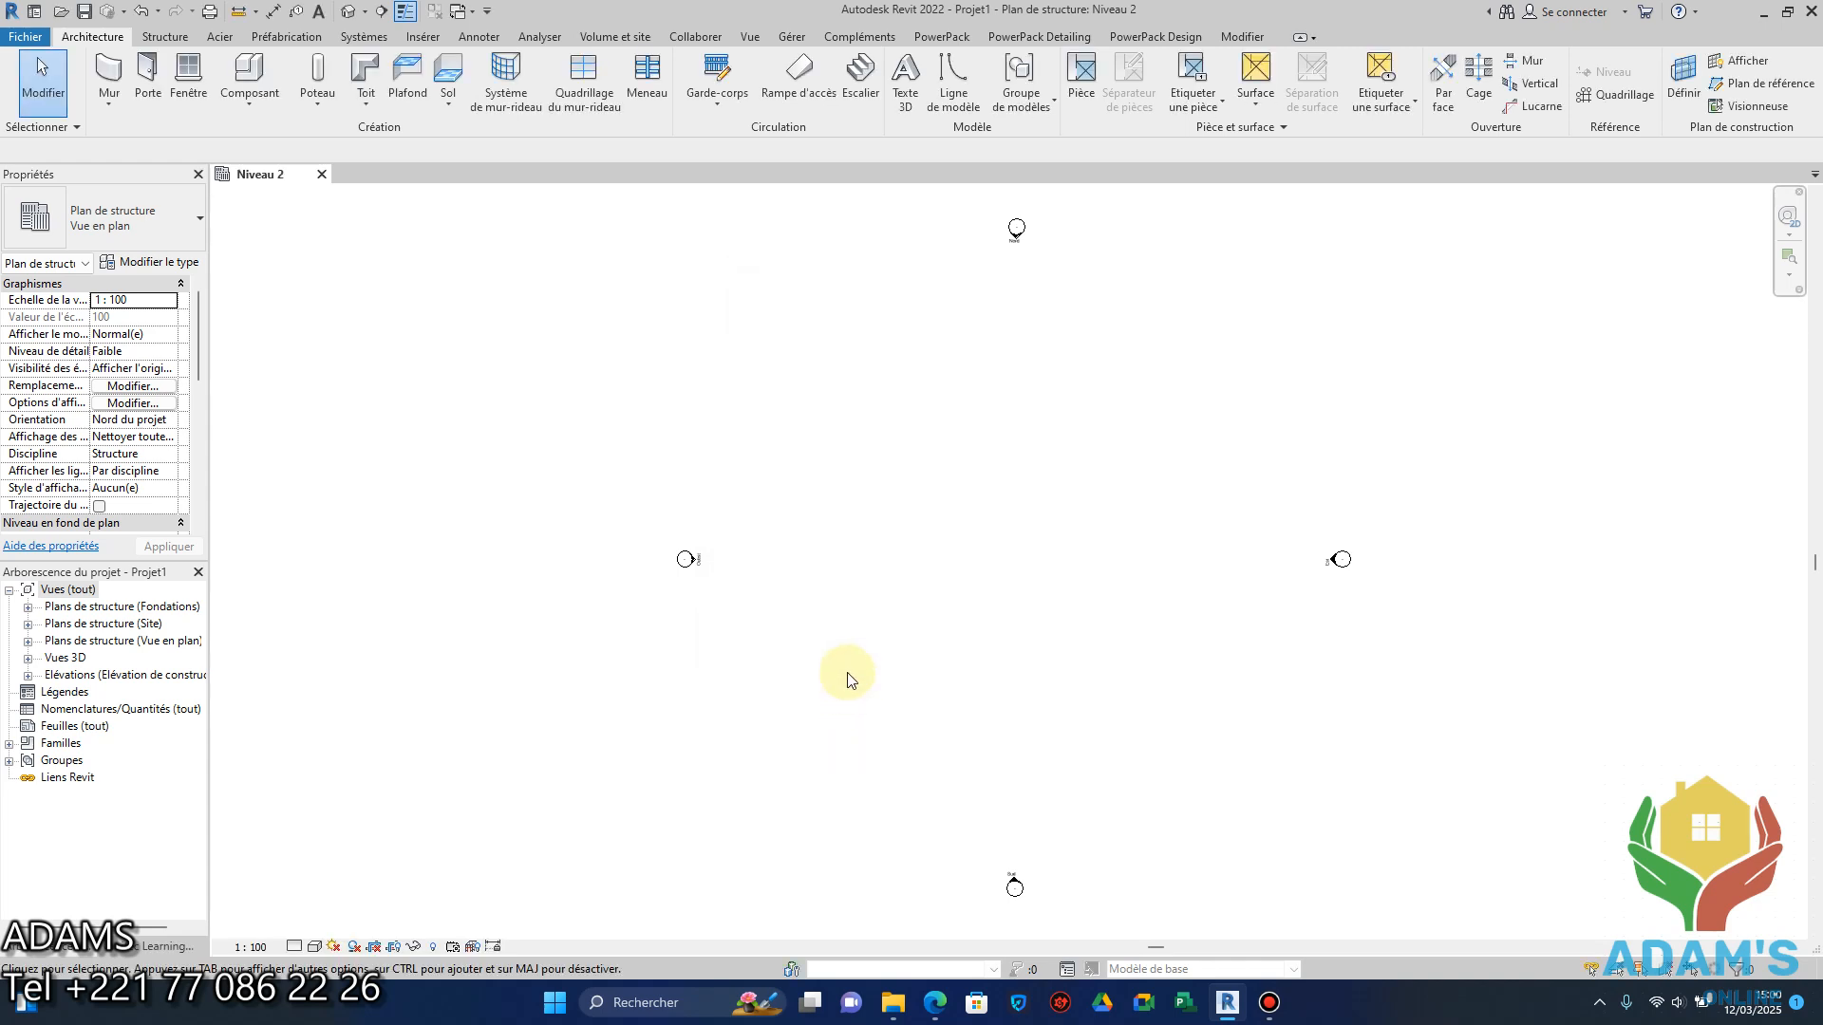
Open the Est elevation view to work on the building levels.
{"action": "middle_click_drag", "start_coordinate": [972, 592], "coordinate": [937, 508]}
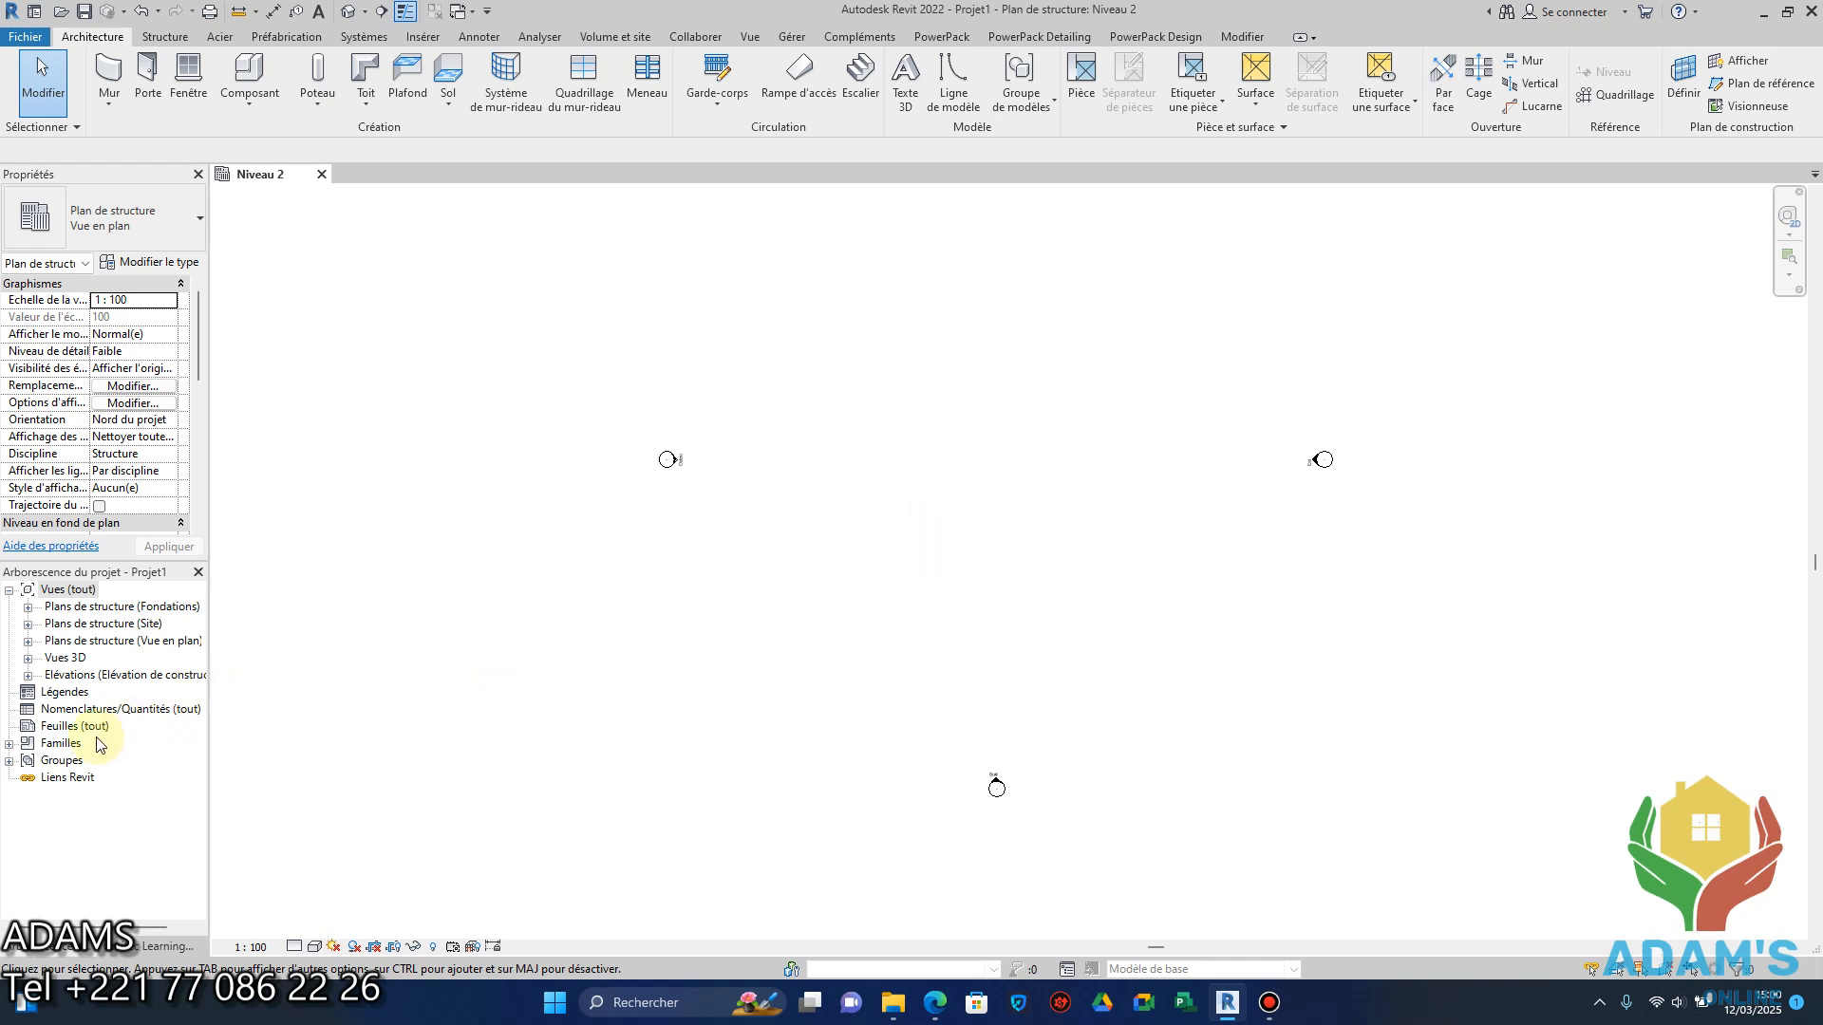
{"action": "left_click", "coordinate": [27, 675]}
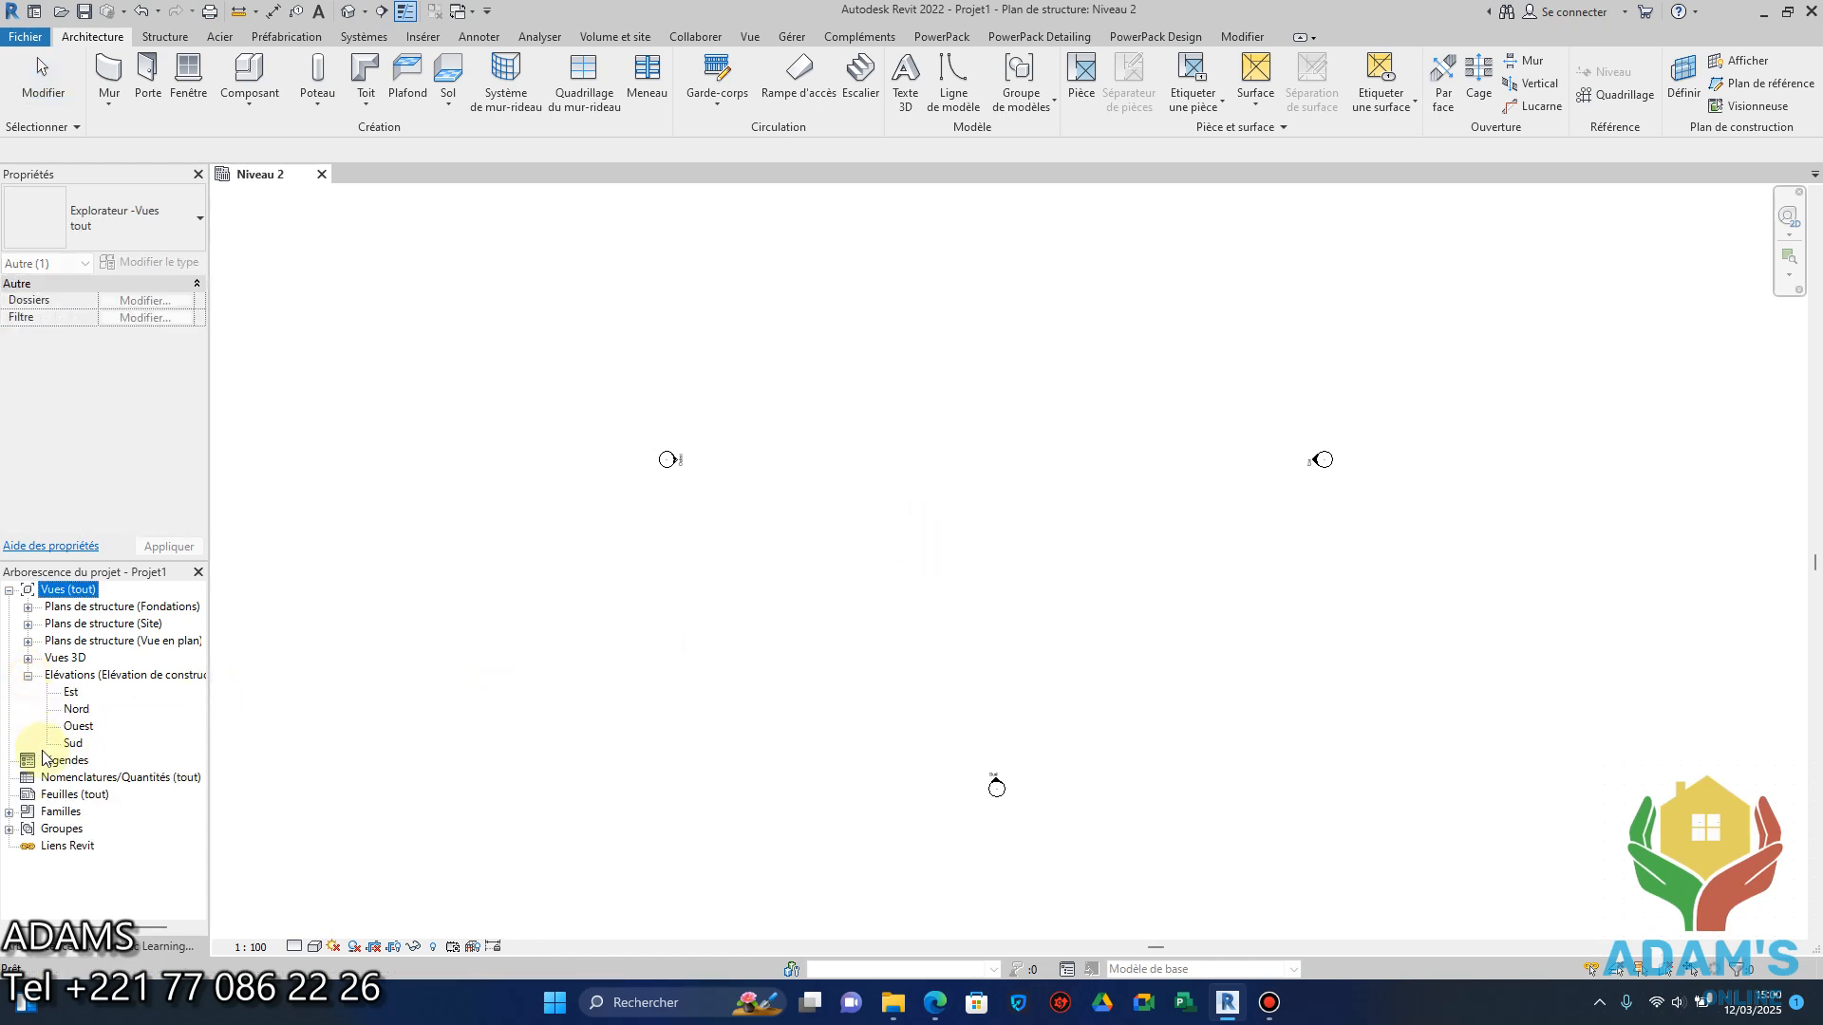
{"action": "double_click", "coordinate": [69, 692]}
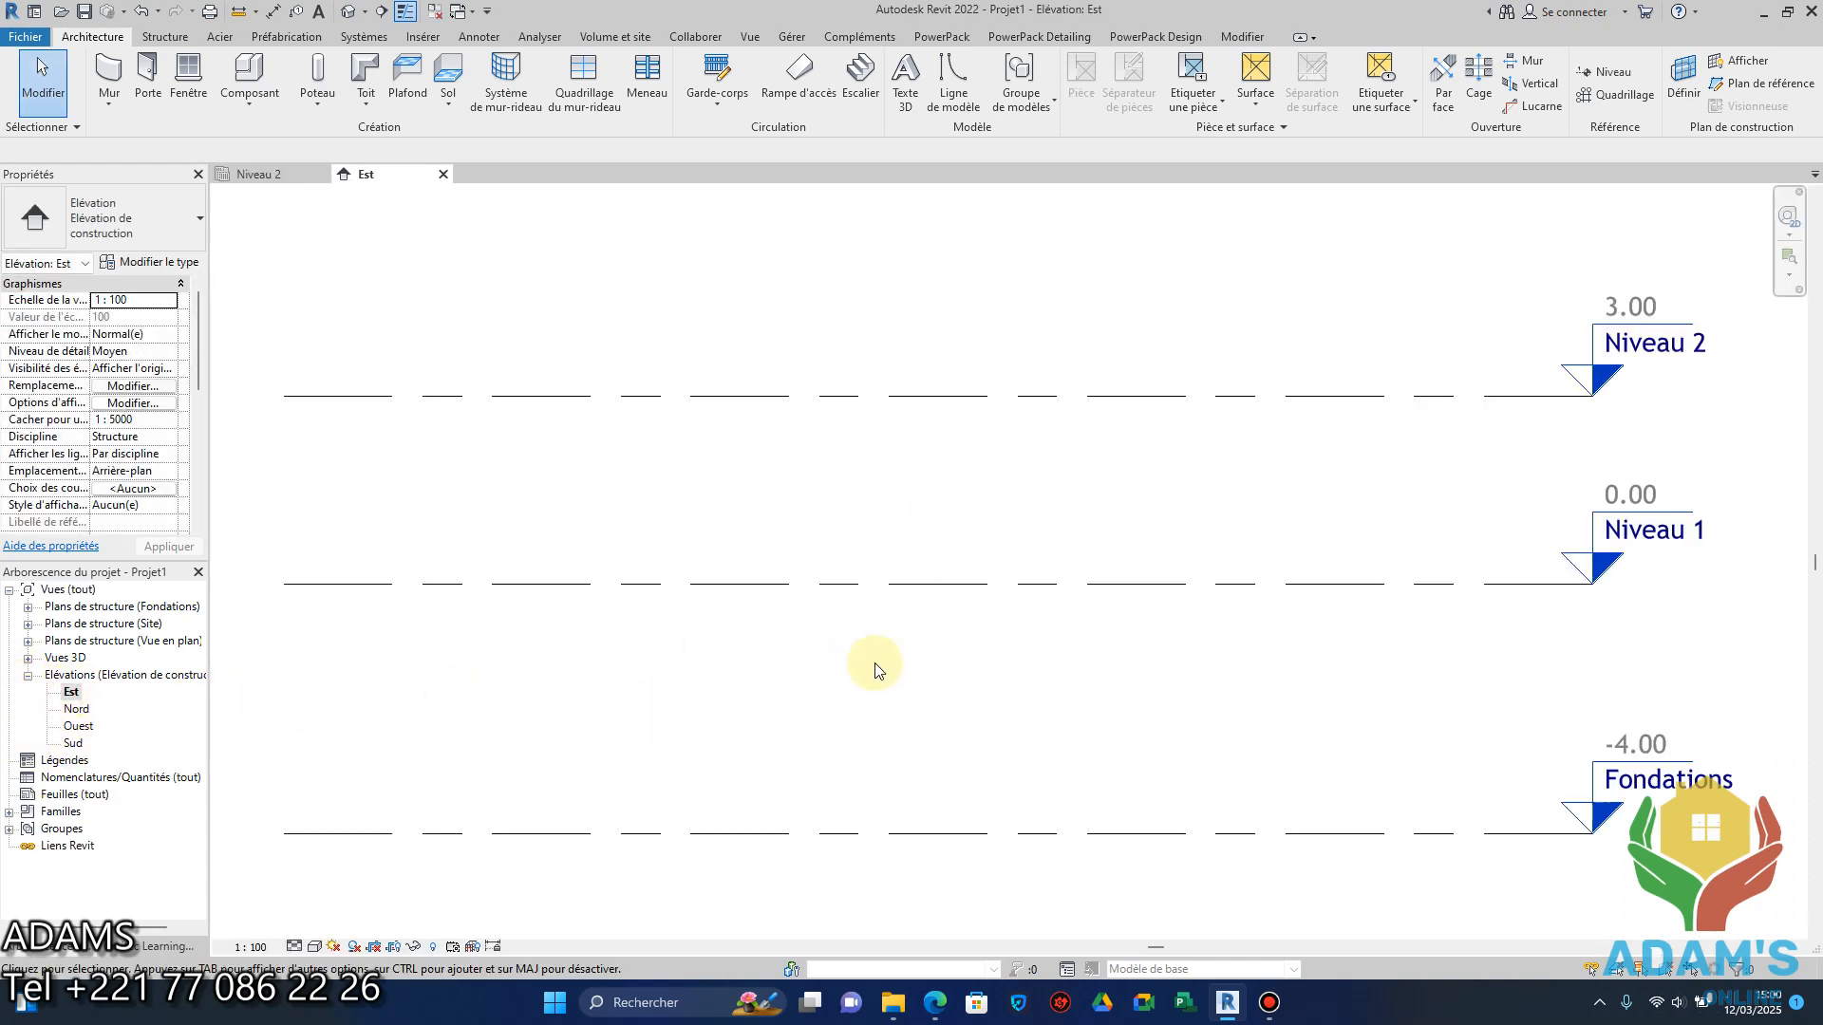
{"action": "mouse_move", "coordinate": [992, 531]}
{"action": "middle_mouse_down"}
{"action": "mouse_move", "coordinate": [989, 424]}
{"action": "mouse_move", "coordinate": [968, 519]}
{"action": "middle_mouse_up"}
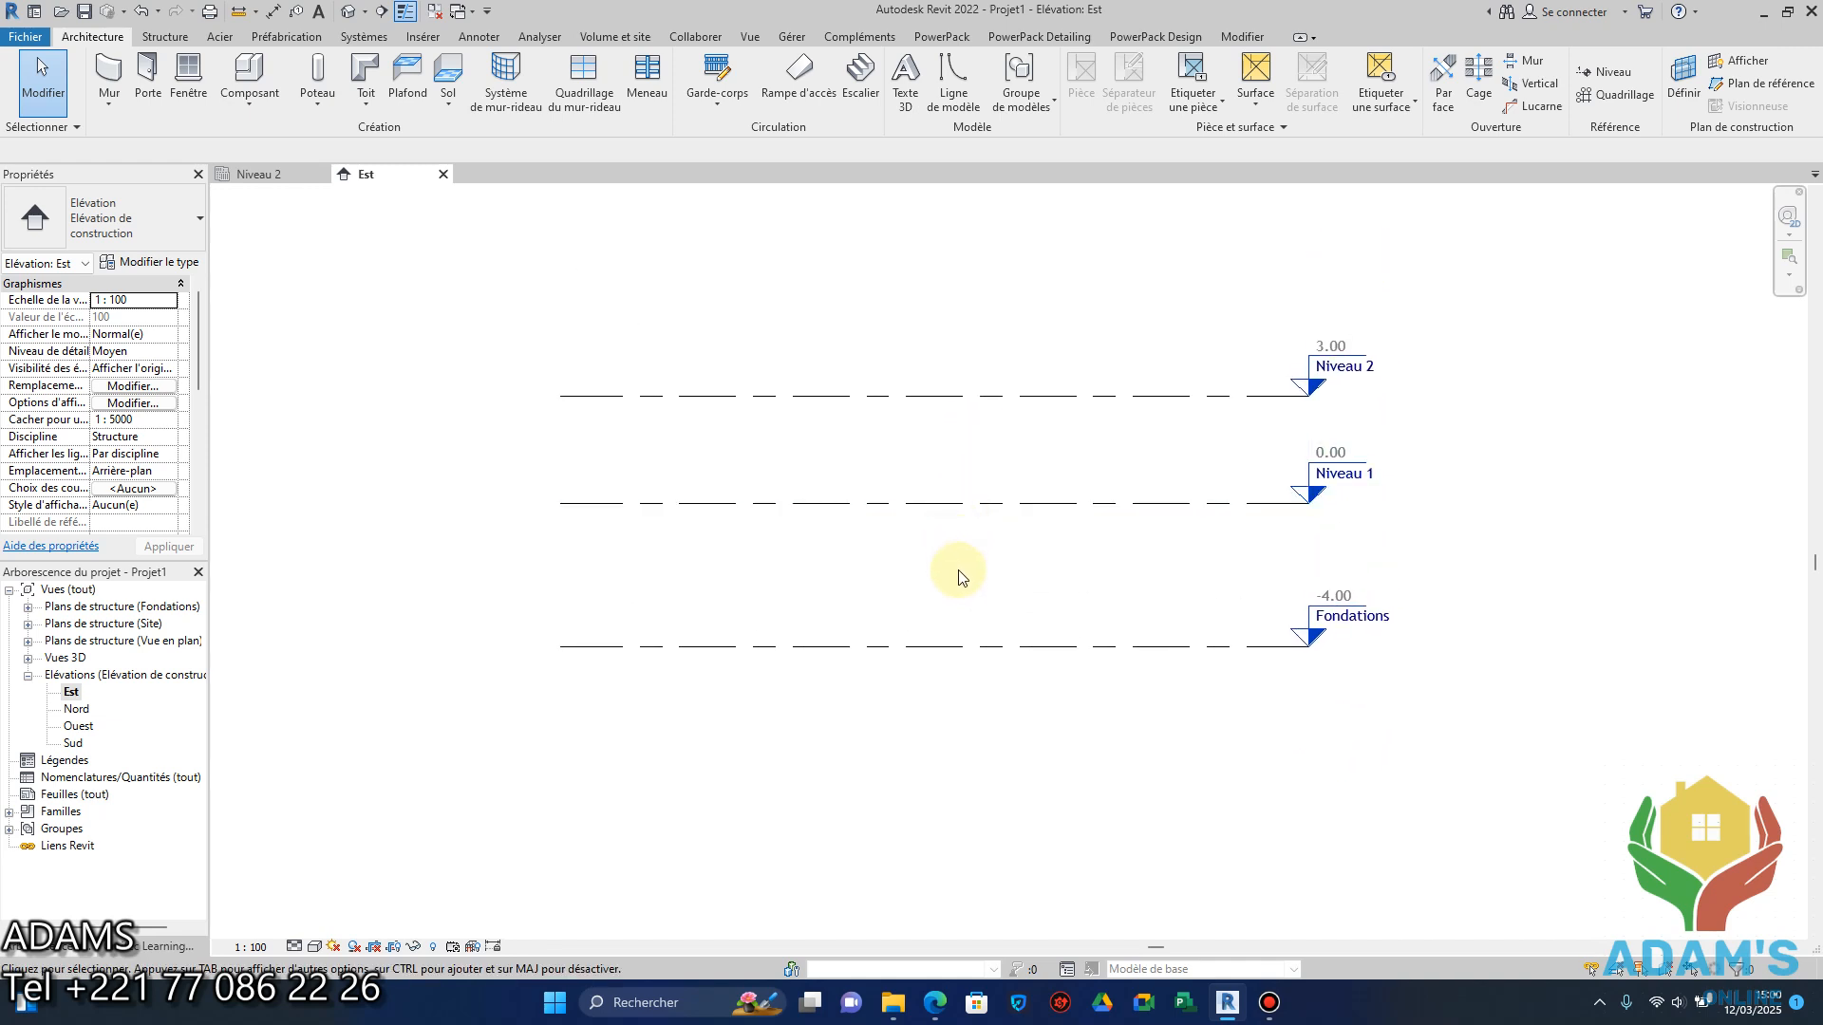
Set the Fondations level's elevation to -2 m and add an elbow to its level head.
{"action": "scroll", "coordinate": [1355, 669], "scroll_direction": "up", "scroll_amount": 3}
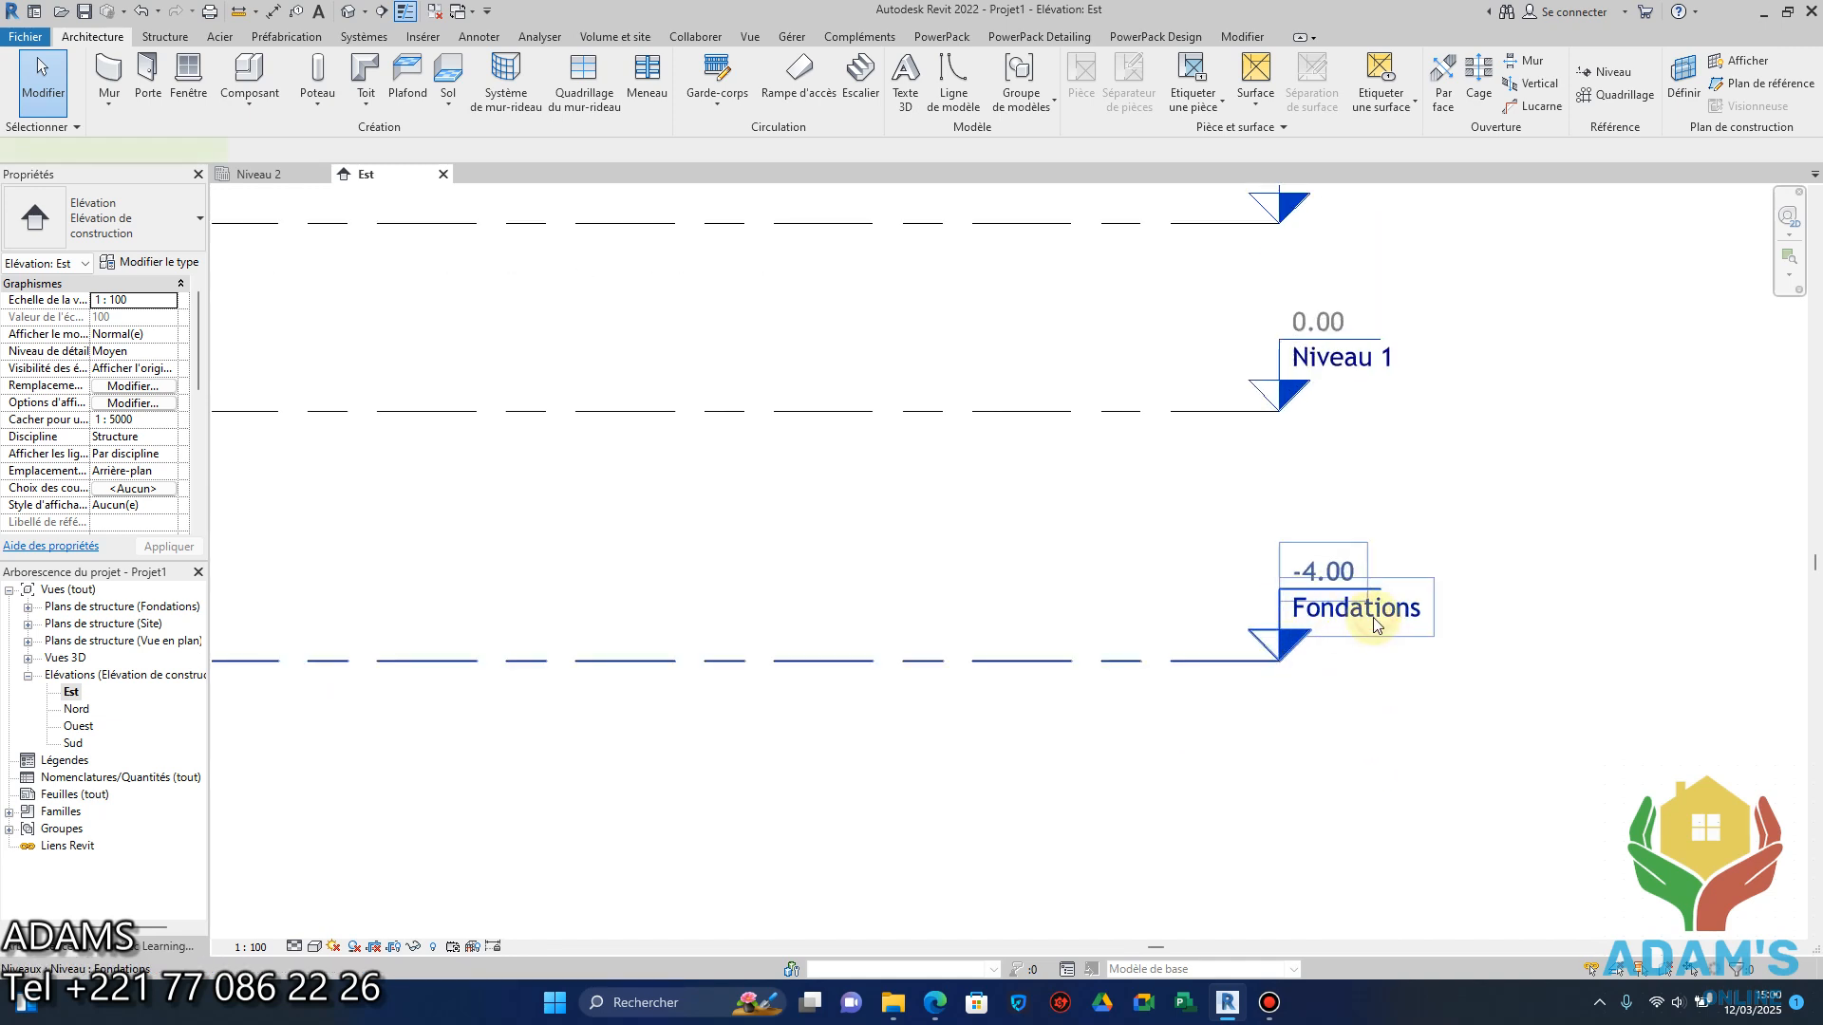
{"action": "left_click", "coordinate": [1336, 584]}
{"action": "left_click", "coordinate": [1339, 572]}
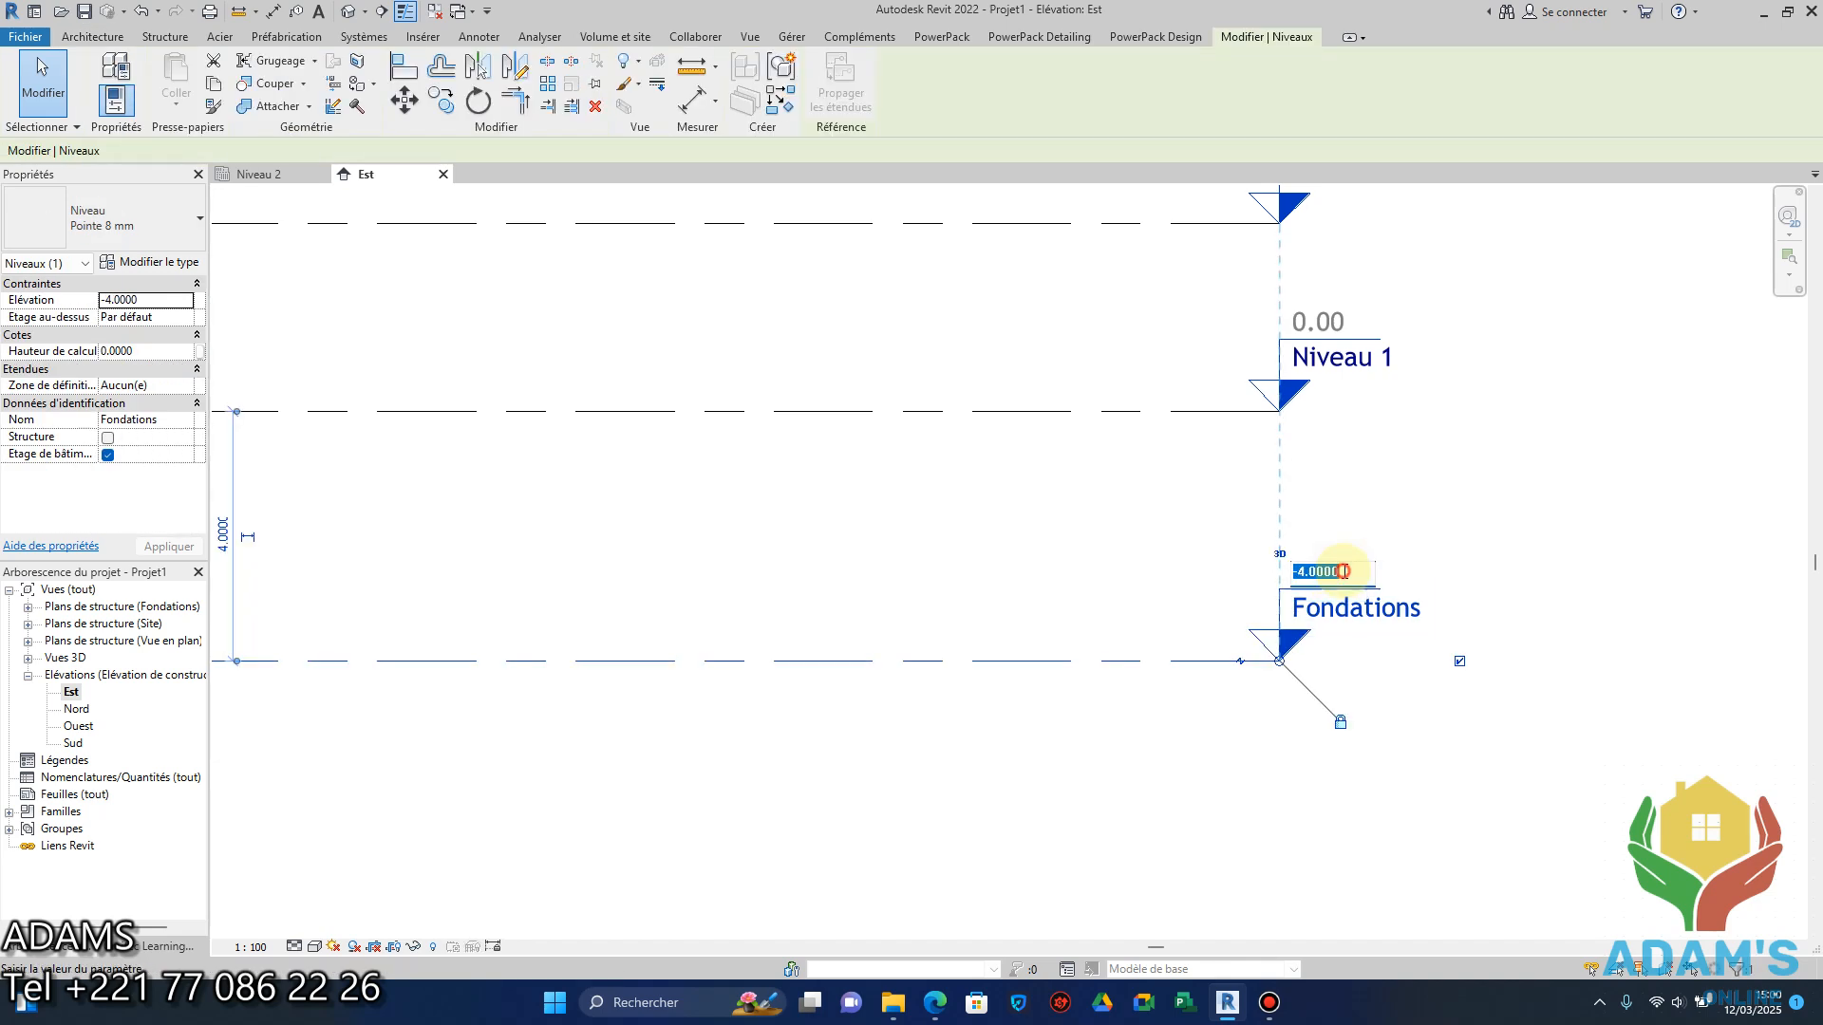
{"action": "left_click_drag", "start_coordinate": [1344, 571], "coordinate": [1301, 543]}
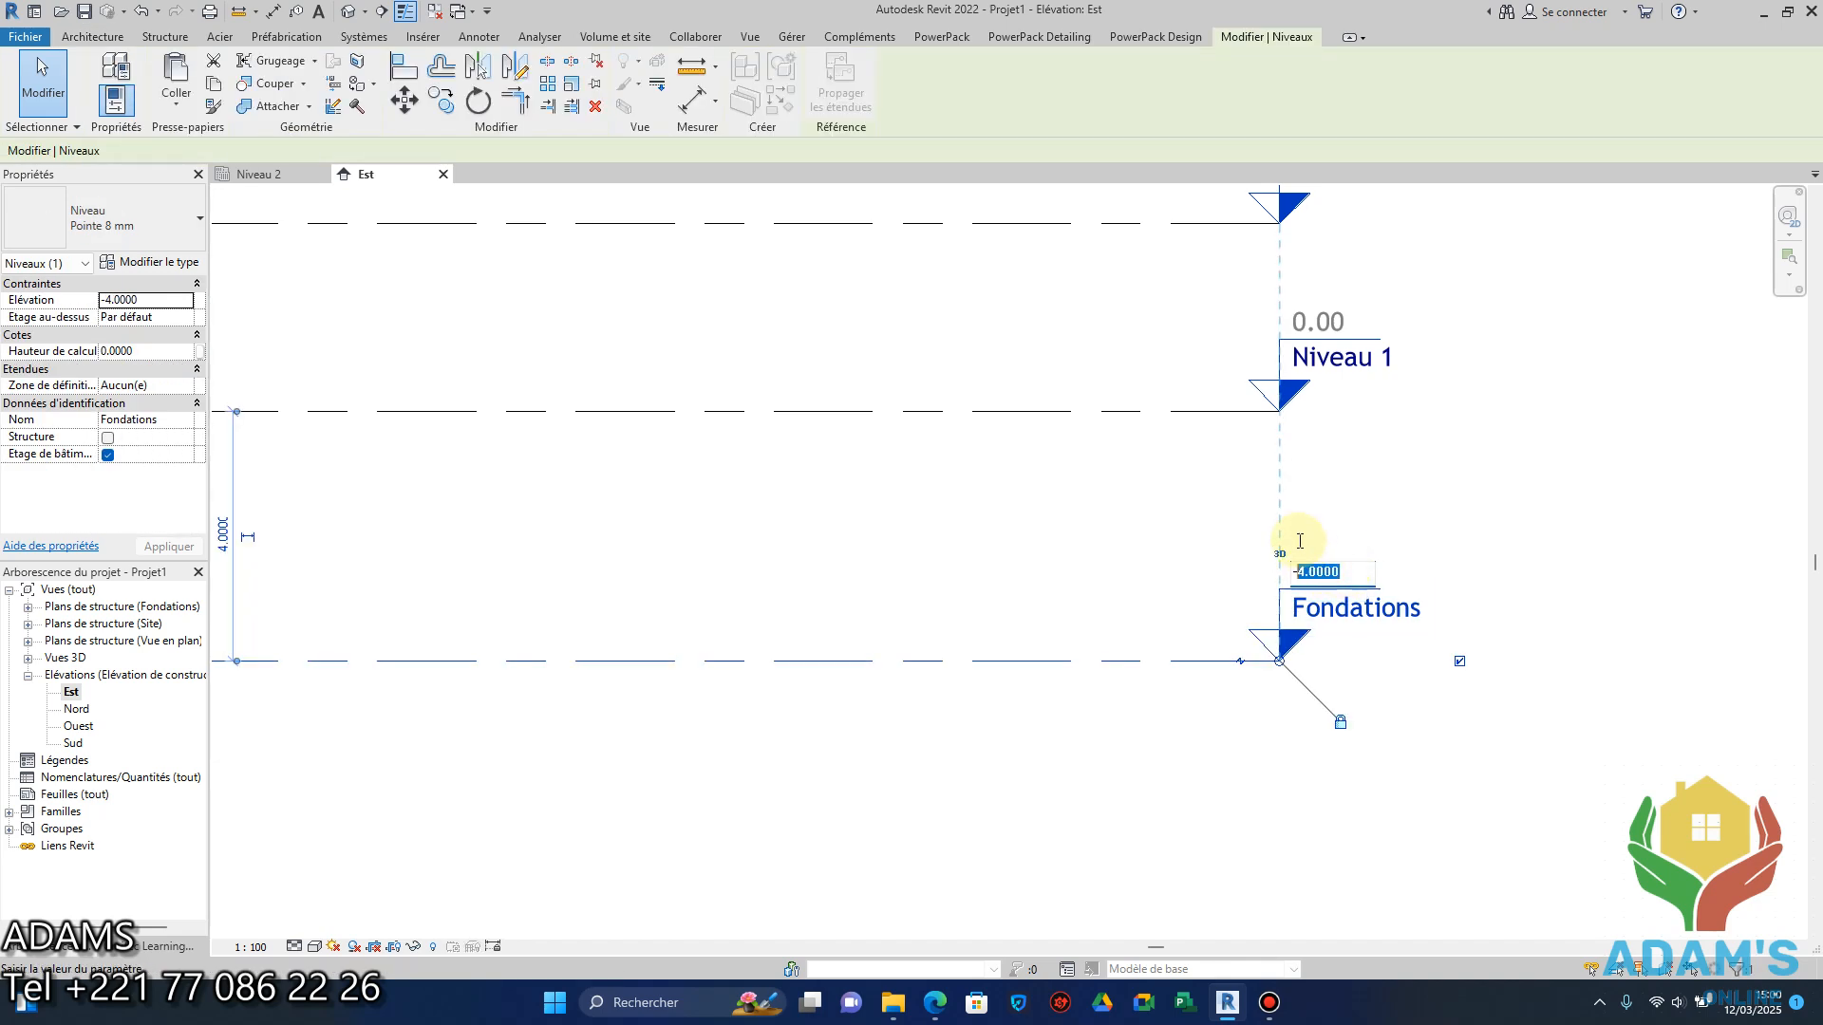
{"action": "type", "text": "2"}
{"action": "key", "text": "Return"}
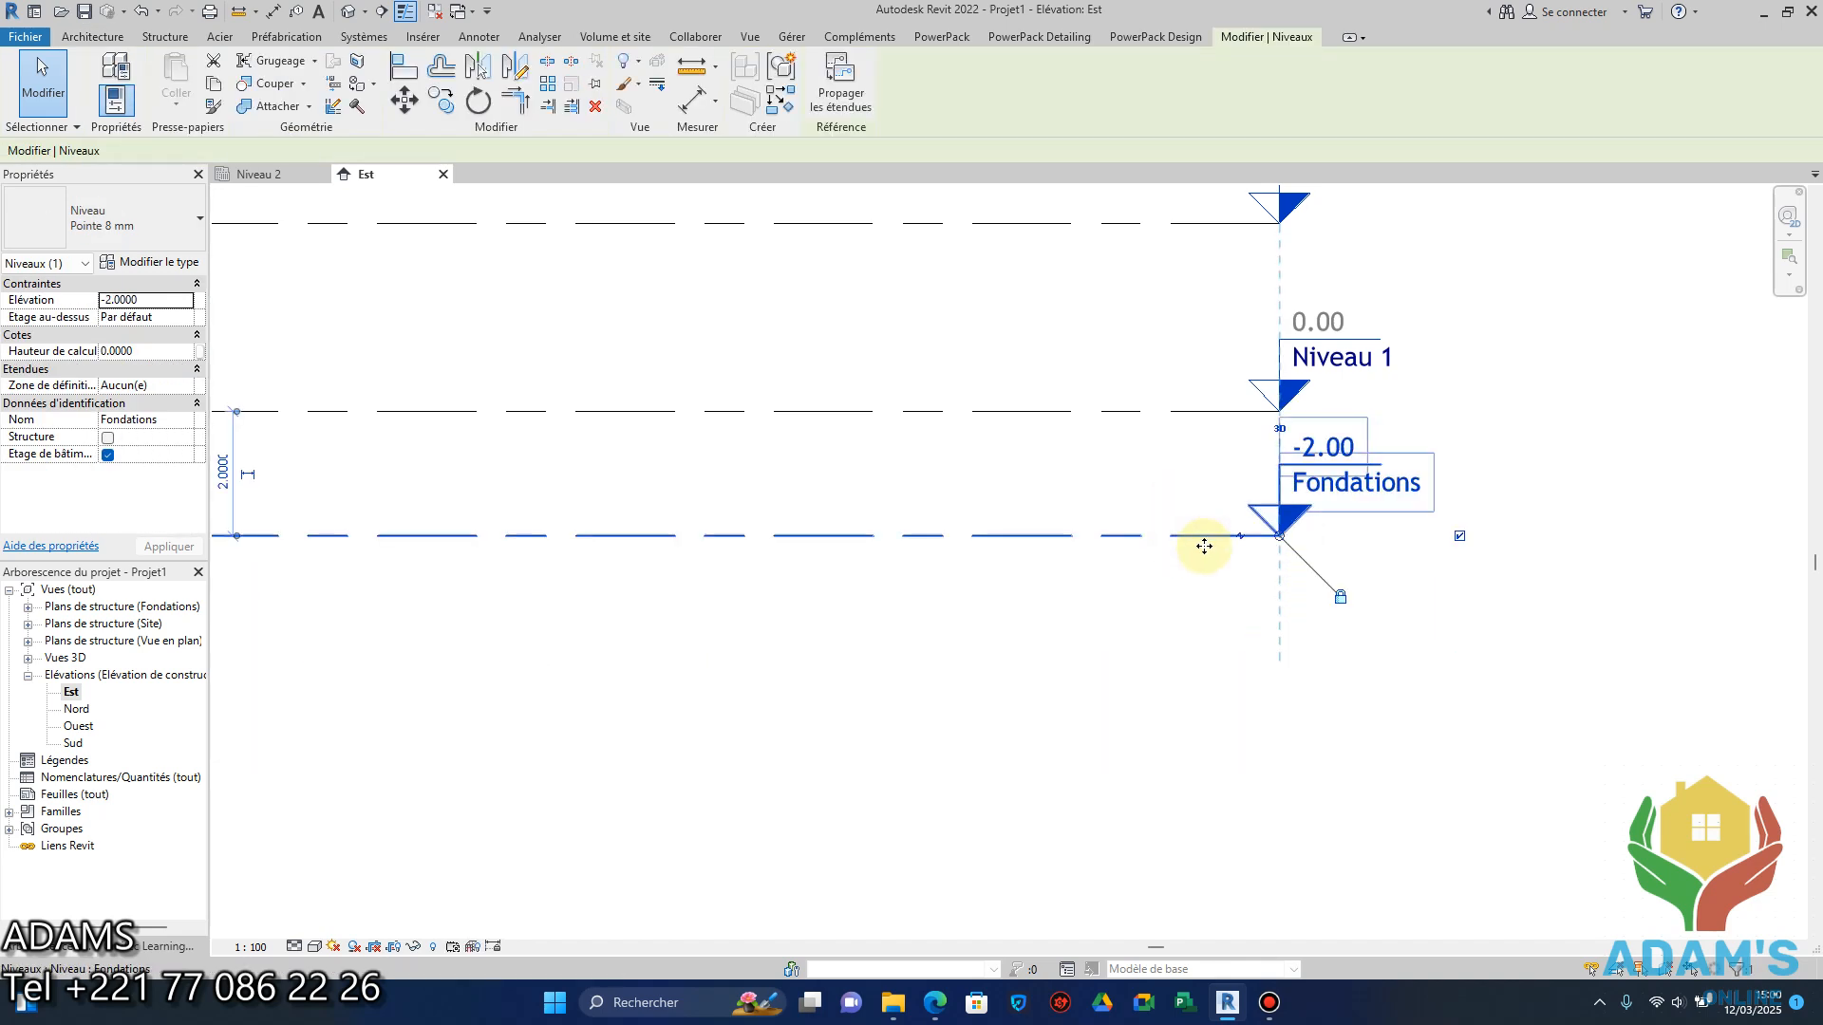
{"action": "left_click", "coordinate": [1180, 521]}
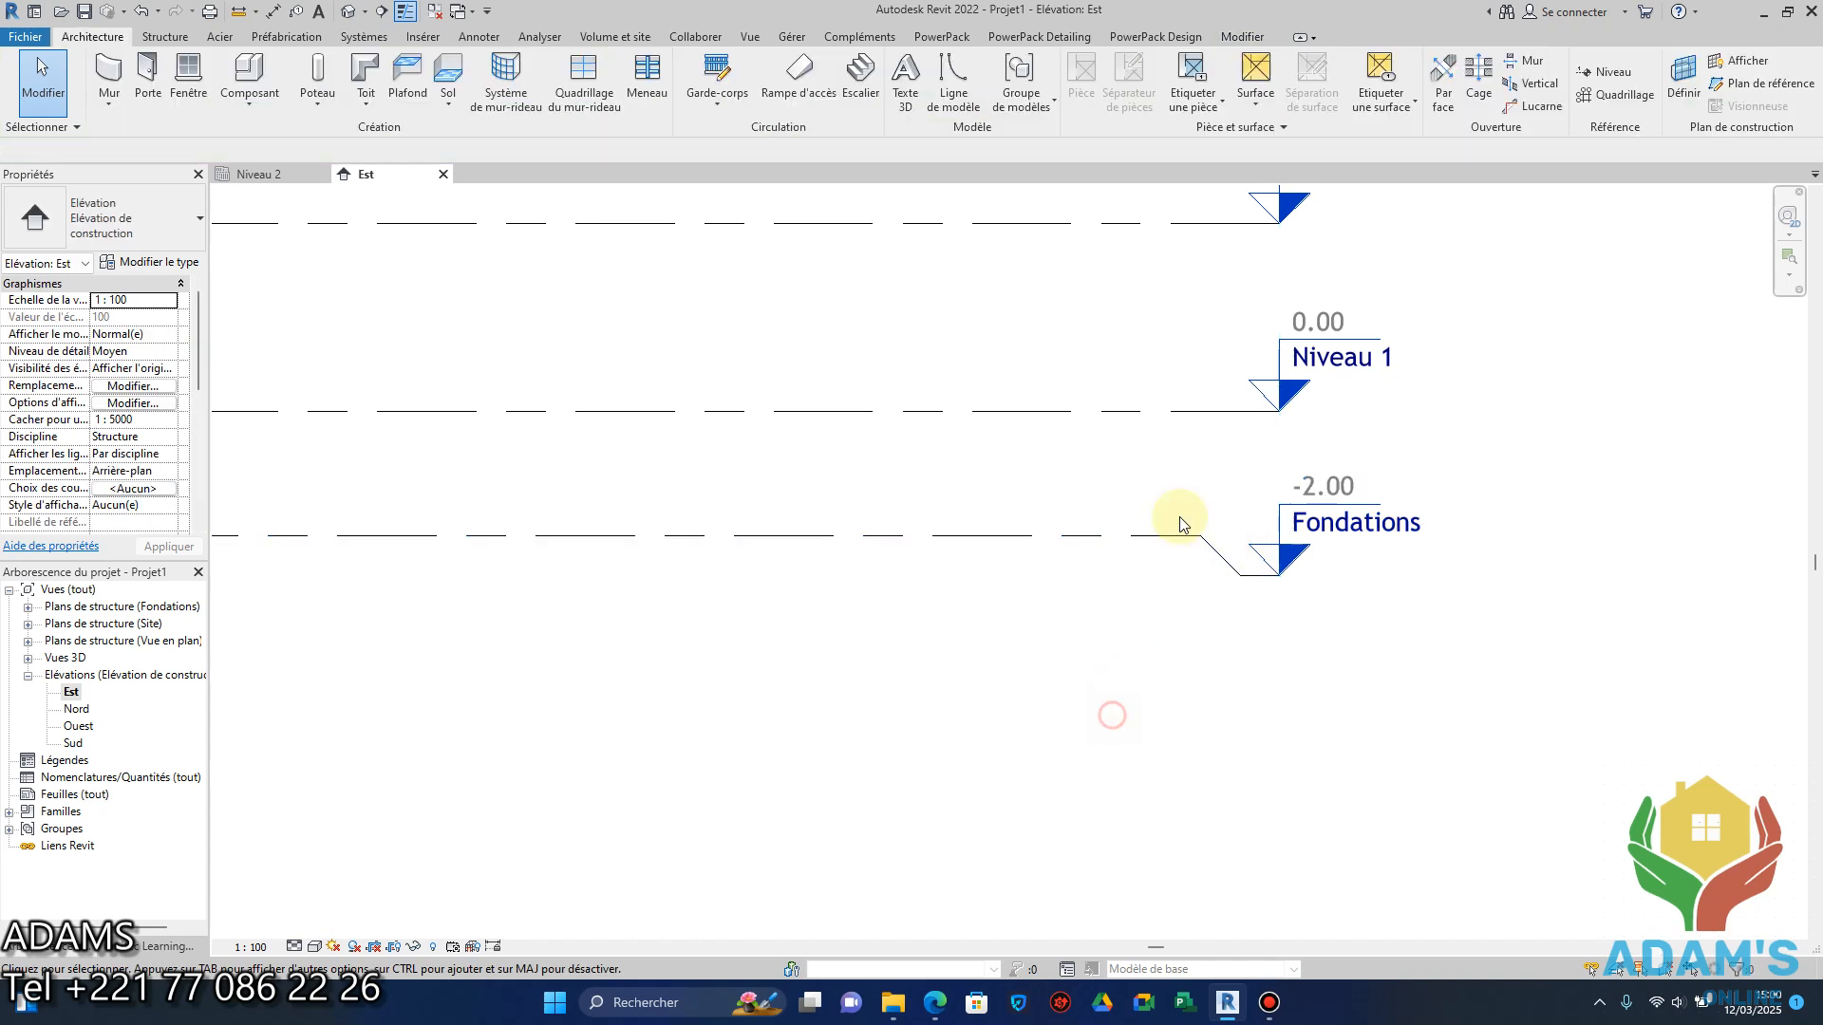
Rename the Niveau 1 level as LONGRINES.
{"action": "scroll", "coordinate": [1333, 367], "scroll_direction": "up", "scroll_amount": 3}
{"action": "double_click", "coordinate": [1343, 368]}
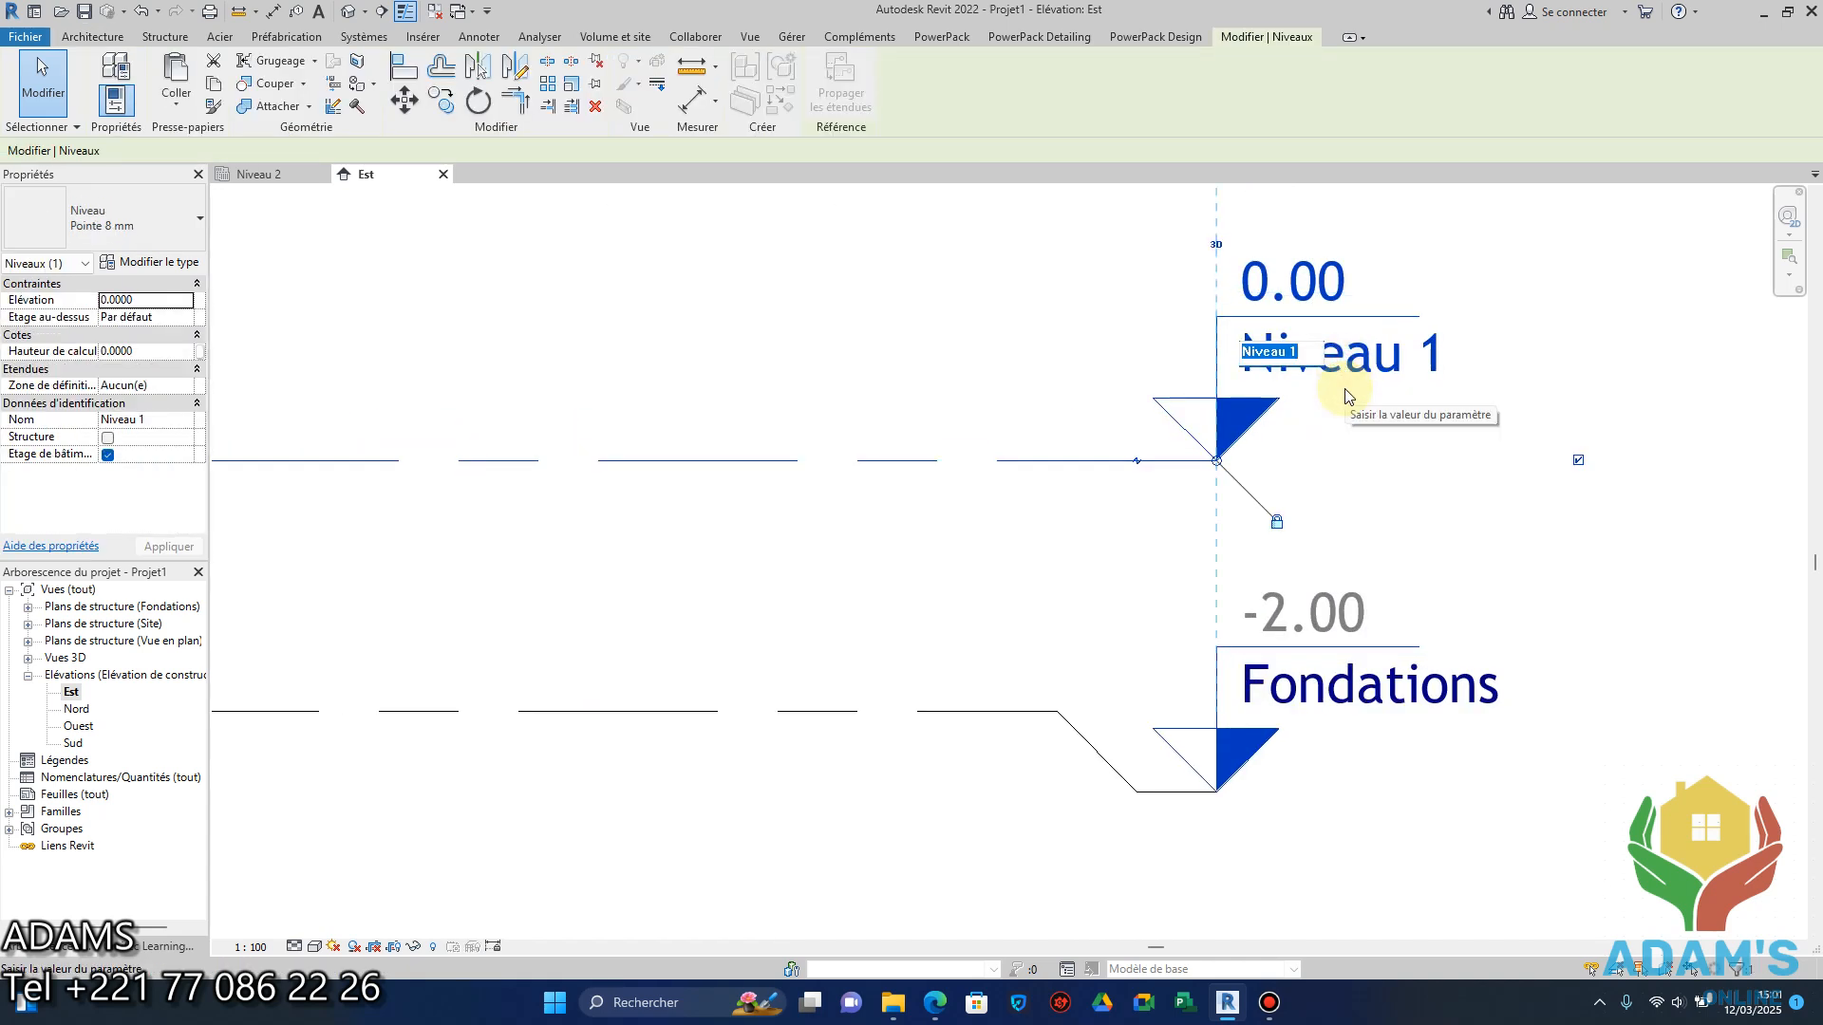
{"action": "type", "text": "L0"}
{"action": "type", "text": "NGRINES"}
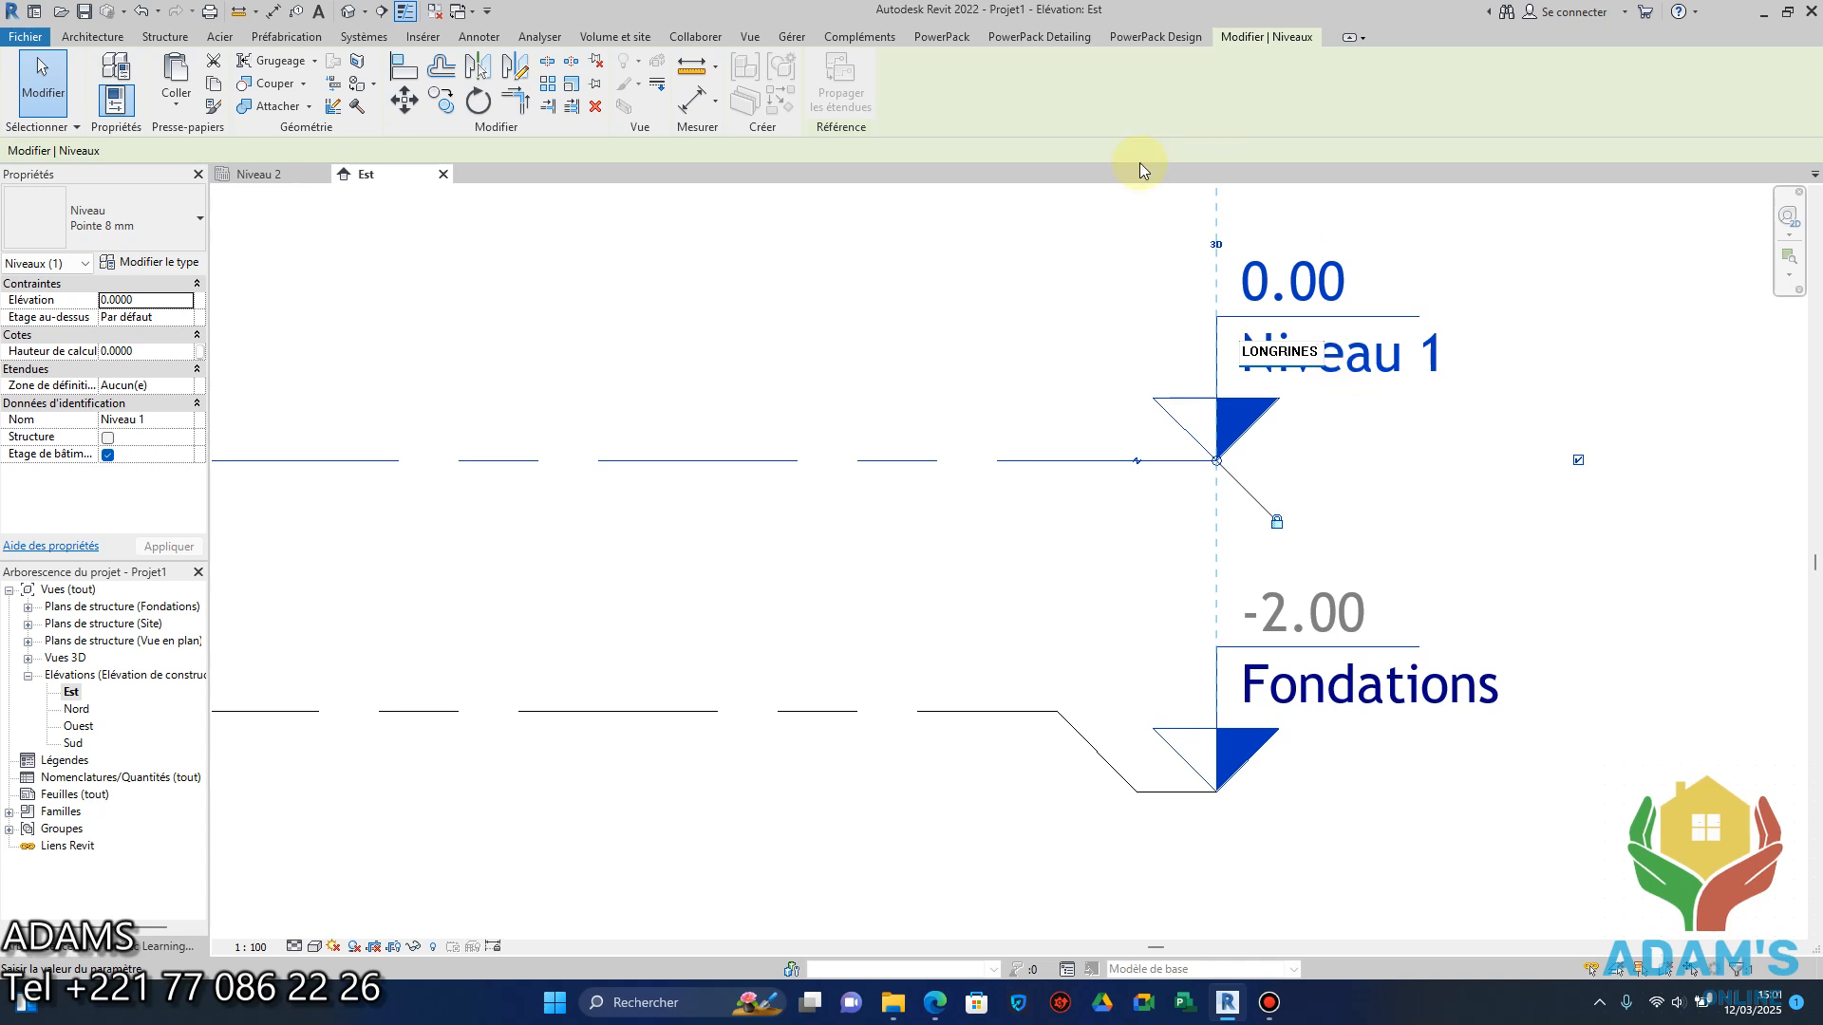
{"action": "key", "text": "Return"}
Rename the Niveau 2 level as PH RDC.
{"action": "scroll", "coordinate": [1161, 680], "scroll_direction": "down", "scroll_amount": 3}
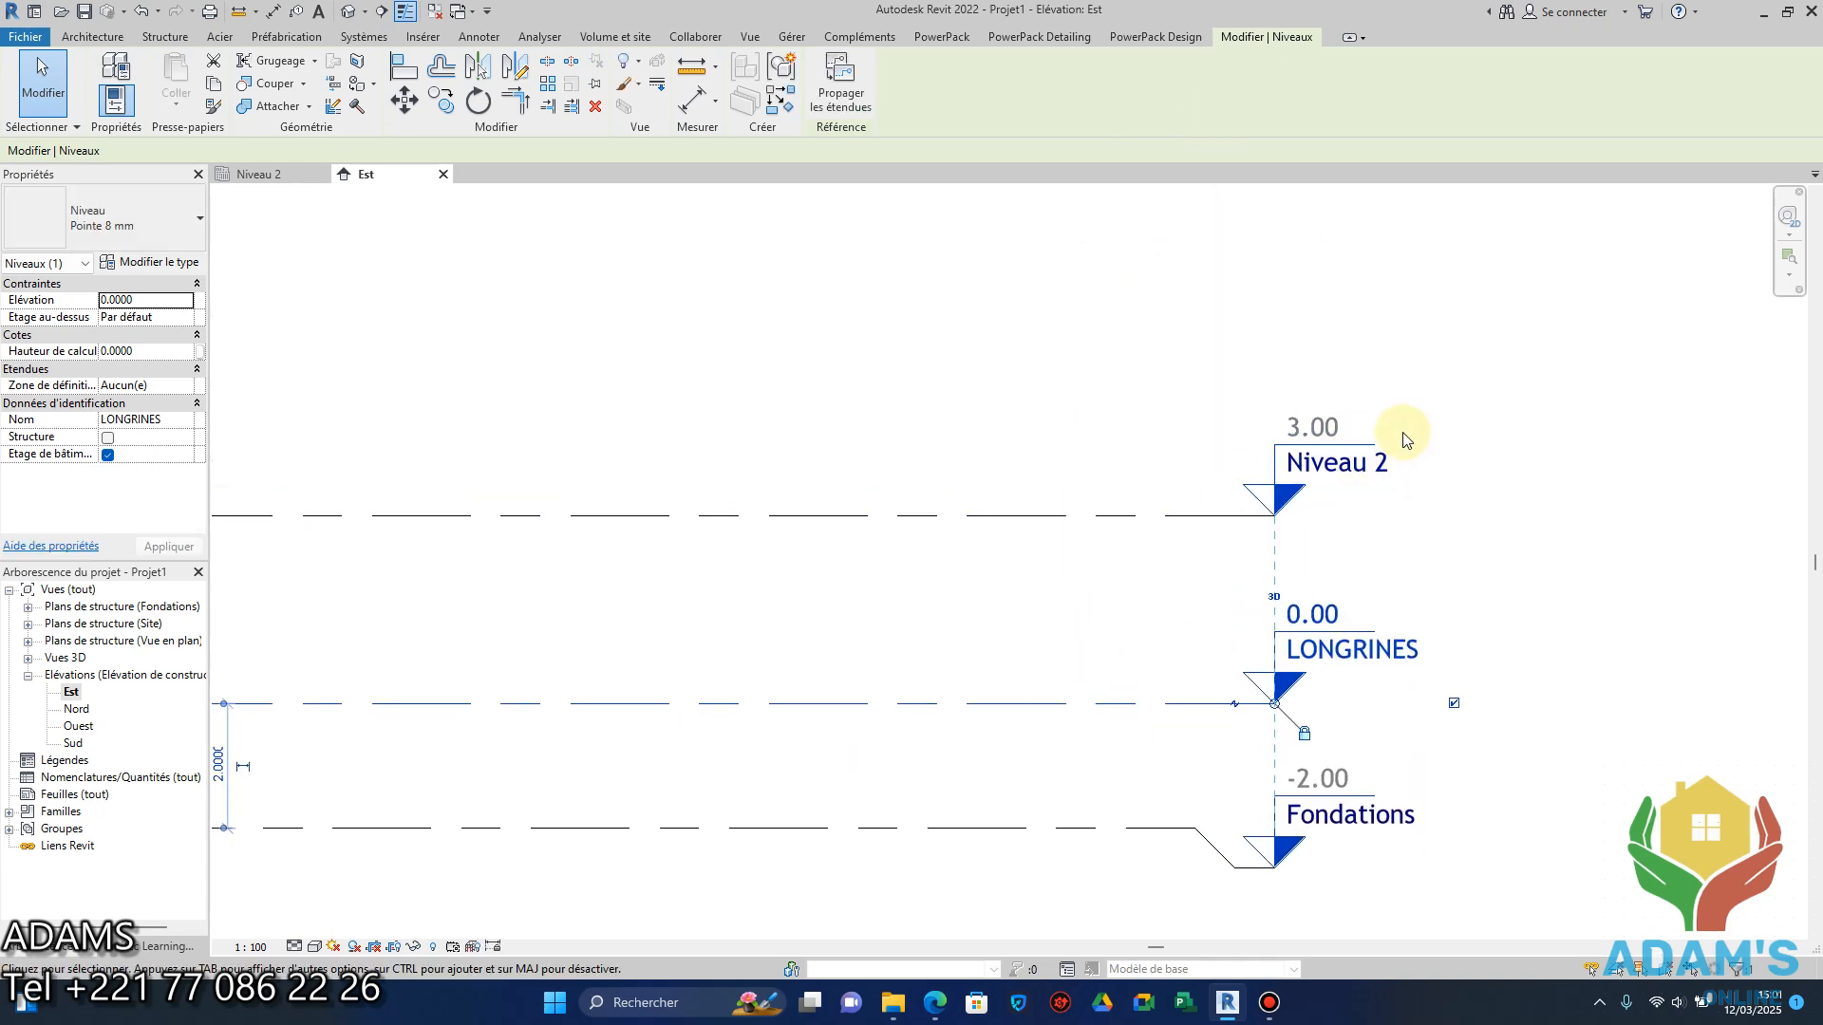
{"action": "left_click", "coordinate": [1353, 463]}
{"action": "left_click", "coordinate": [1348, 464]}
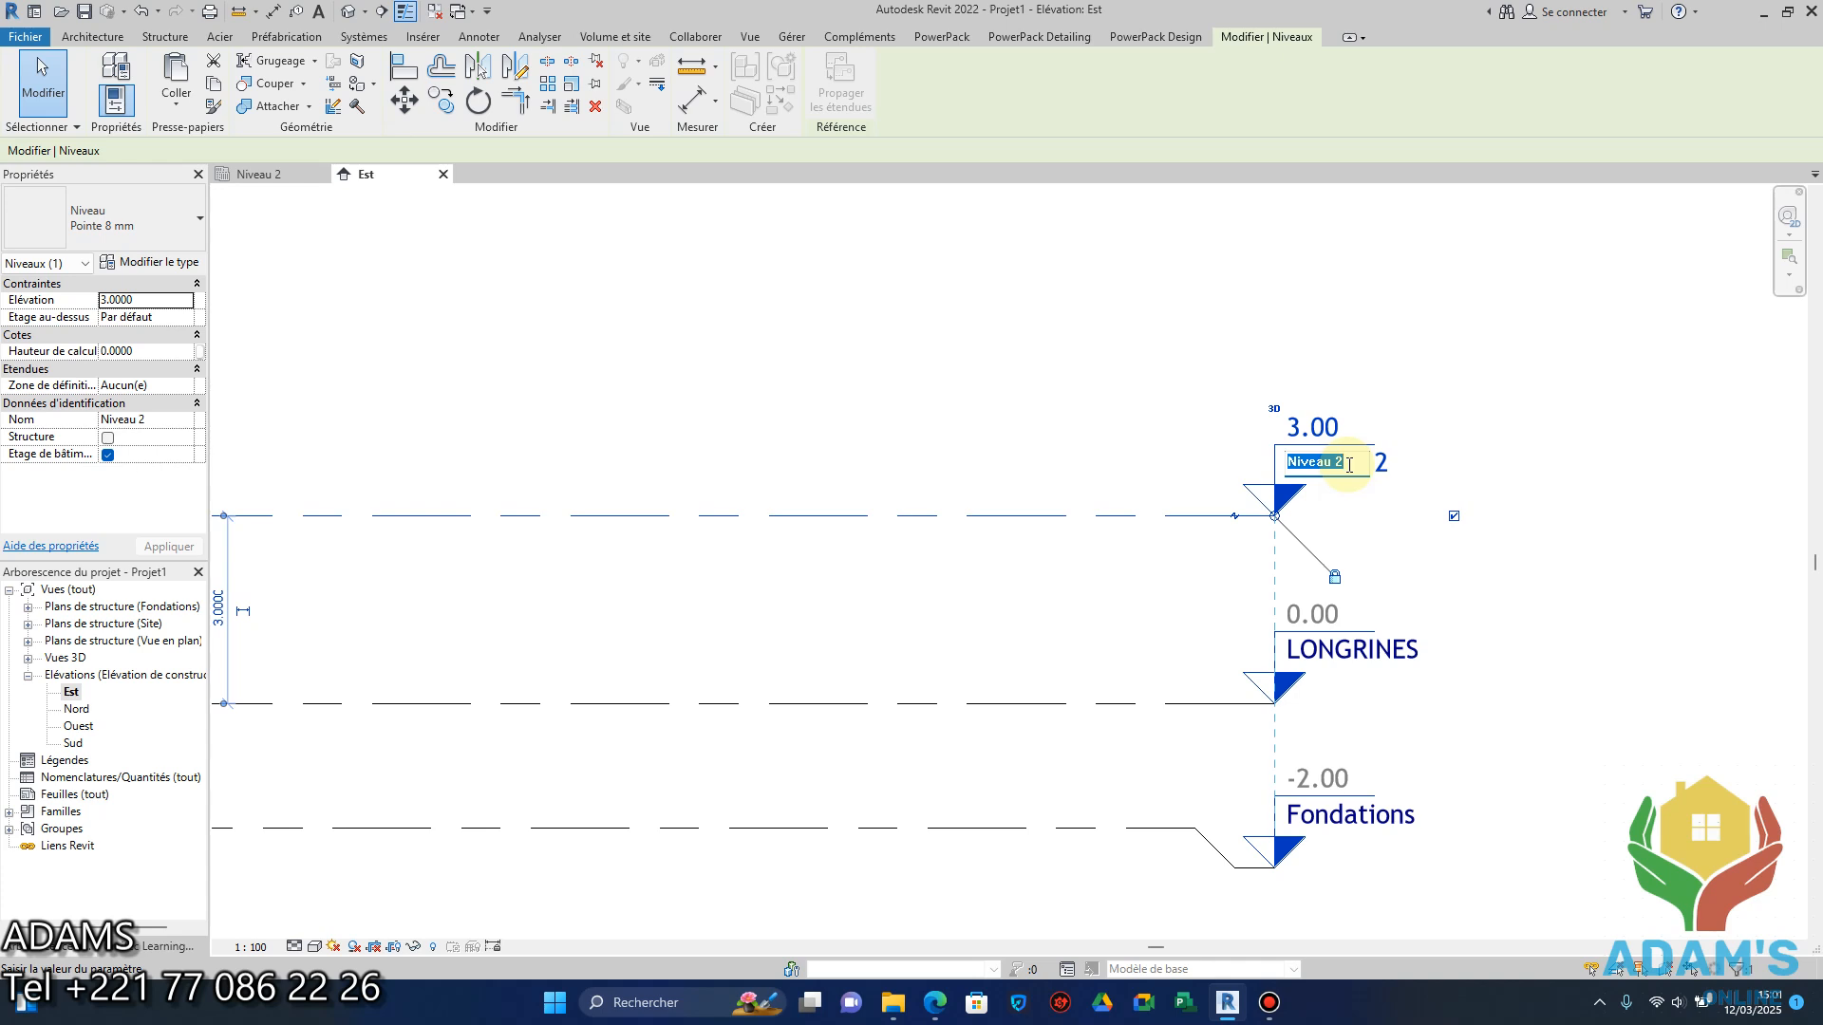
{"action": "type", "text": "PH RDC"}
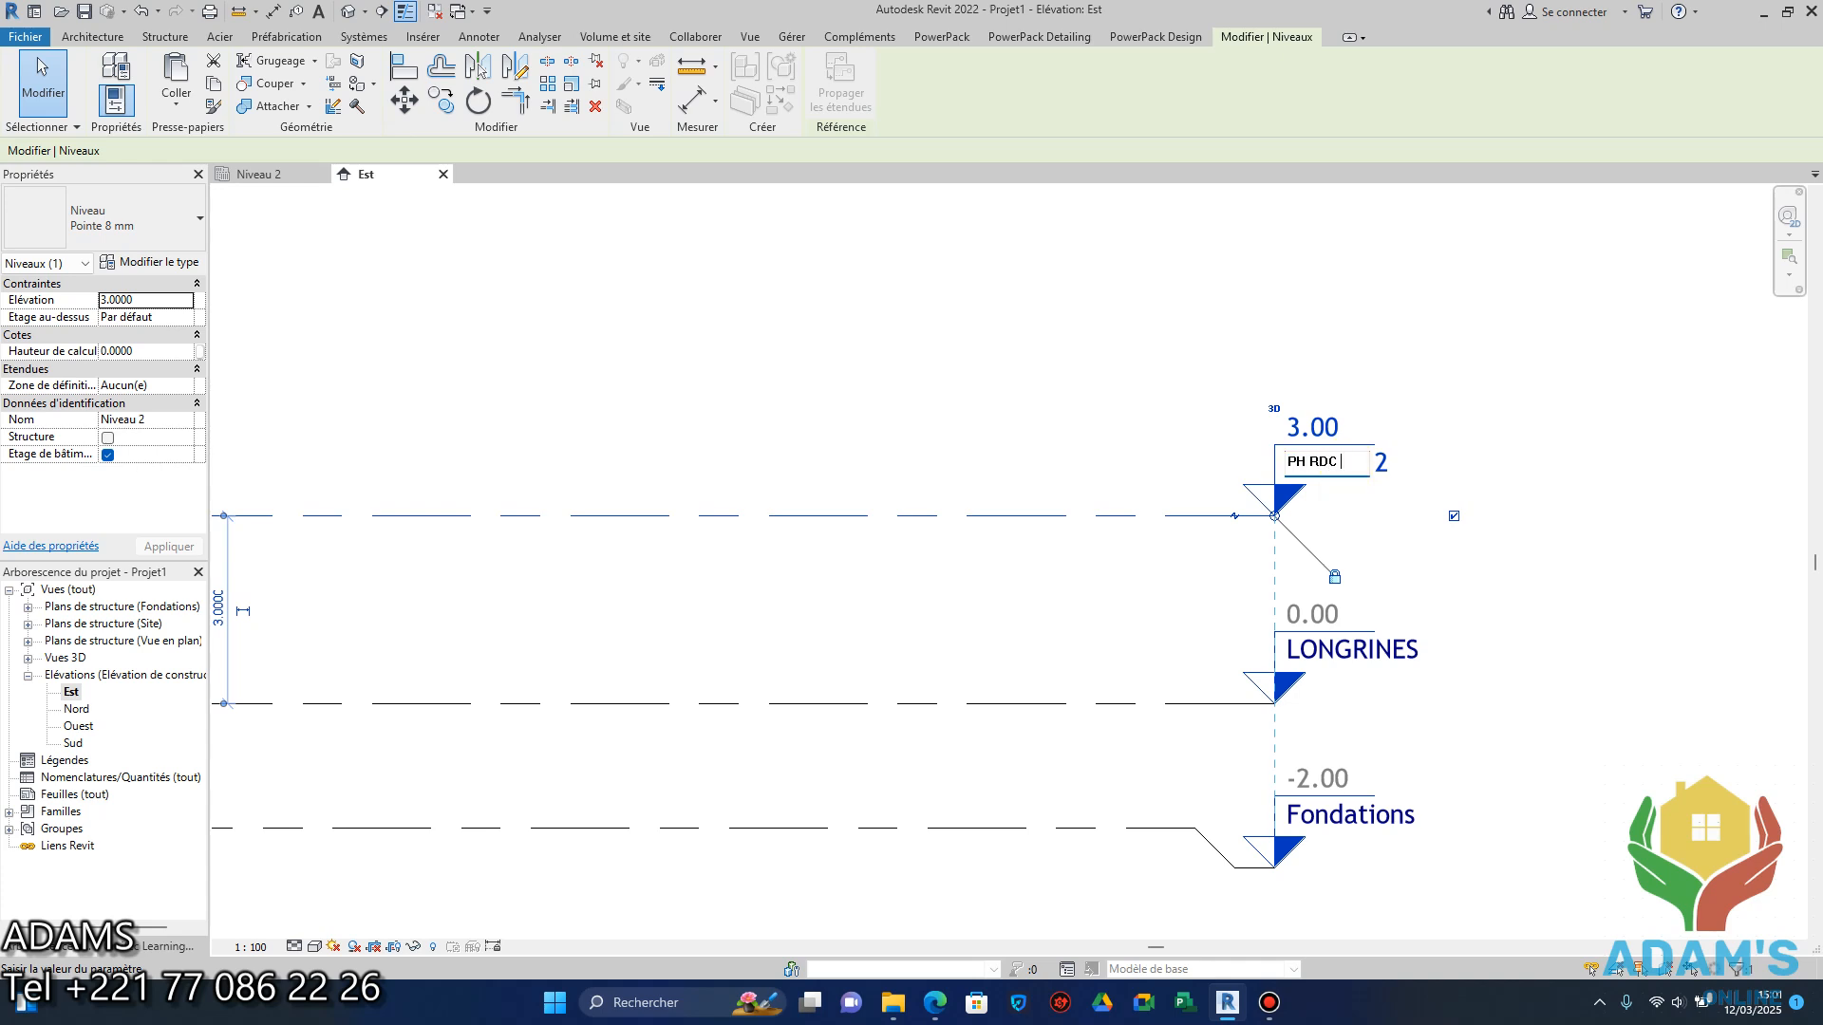
{"action": "left_click", "coordinate": [1561, 485]}
{"action": "scroll", "coordinate": [1348, 499], "scroll_direction": "down", "scroll_amount": 2}
{"action": "scroll", "coordinate": [1315, 592], "scroll_direction": "up", "scroll_amount": 1}
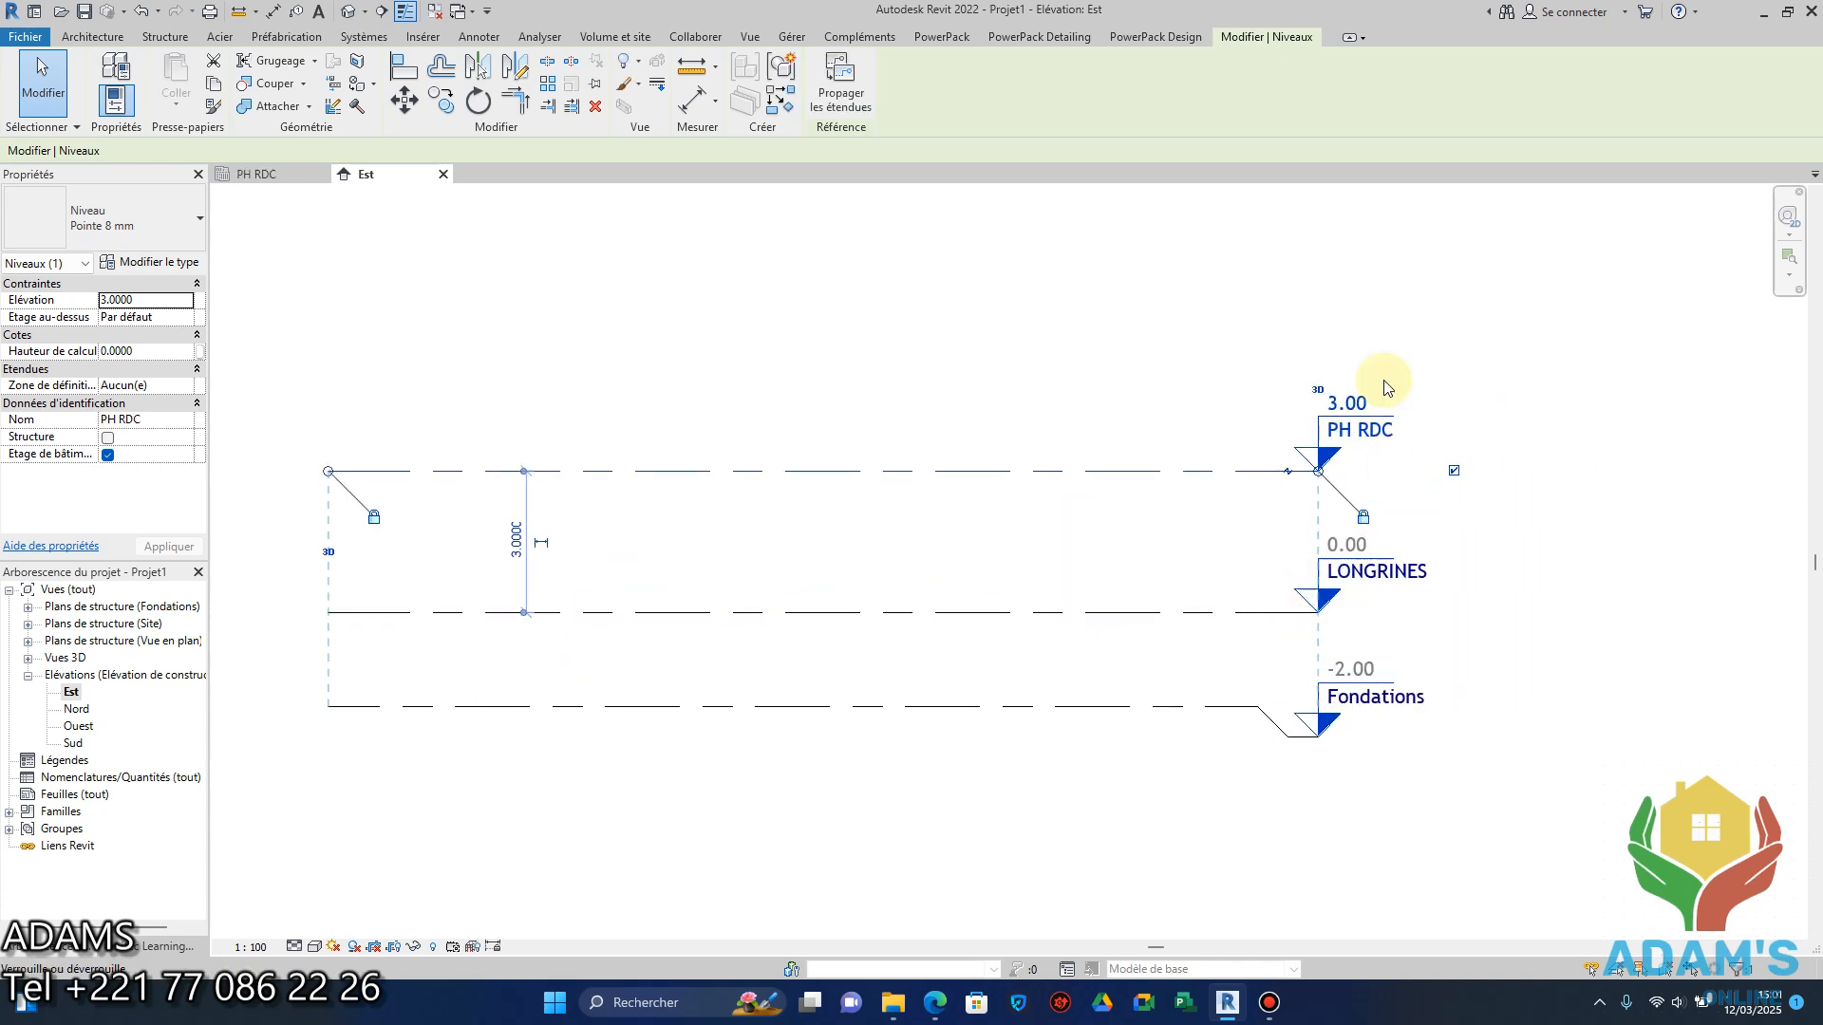
Set the distance between the LONGRINES and PH RDC levels to 3.2 m.
{"action": "left_click", "coordinate": [515, 541]}
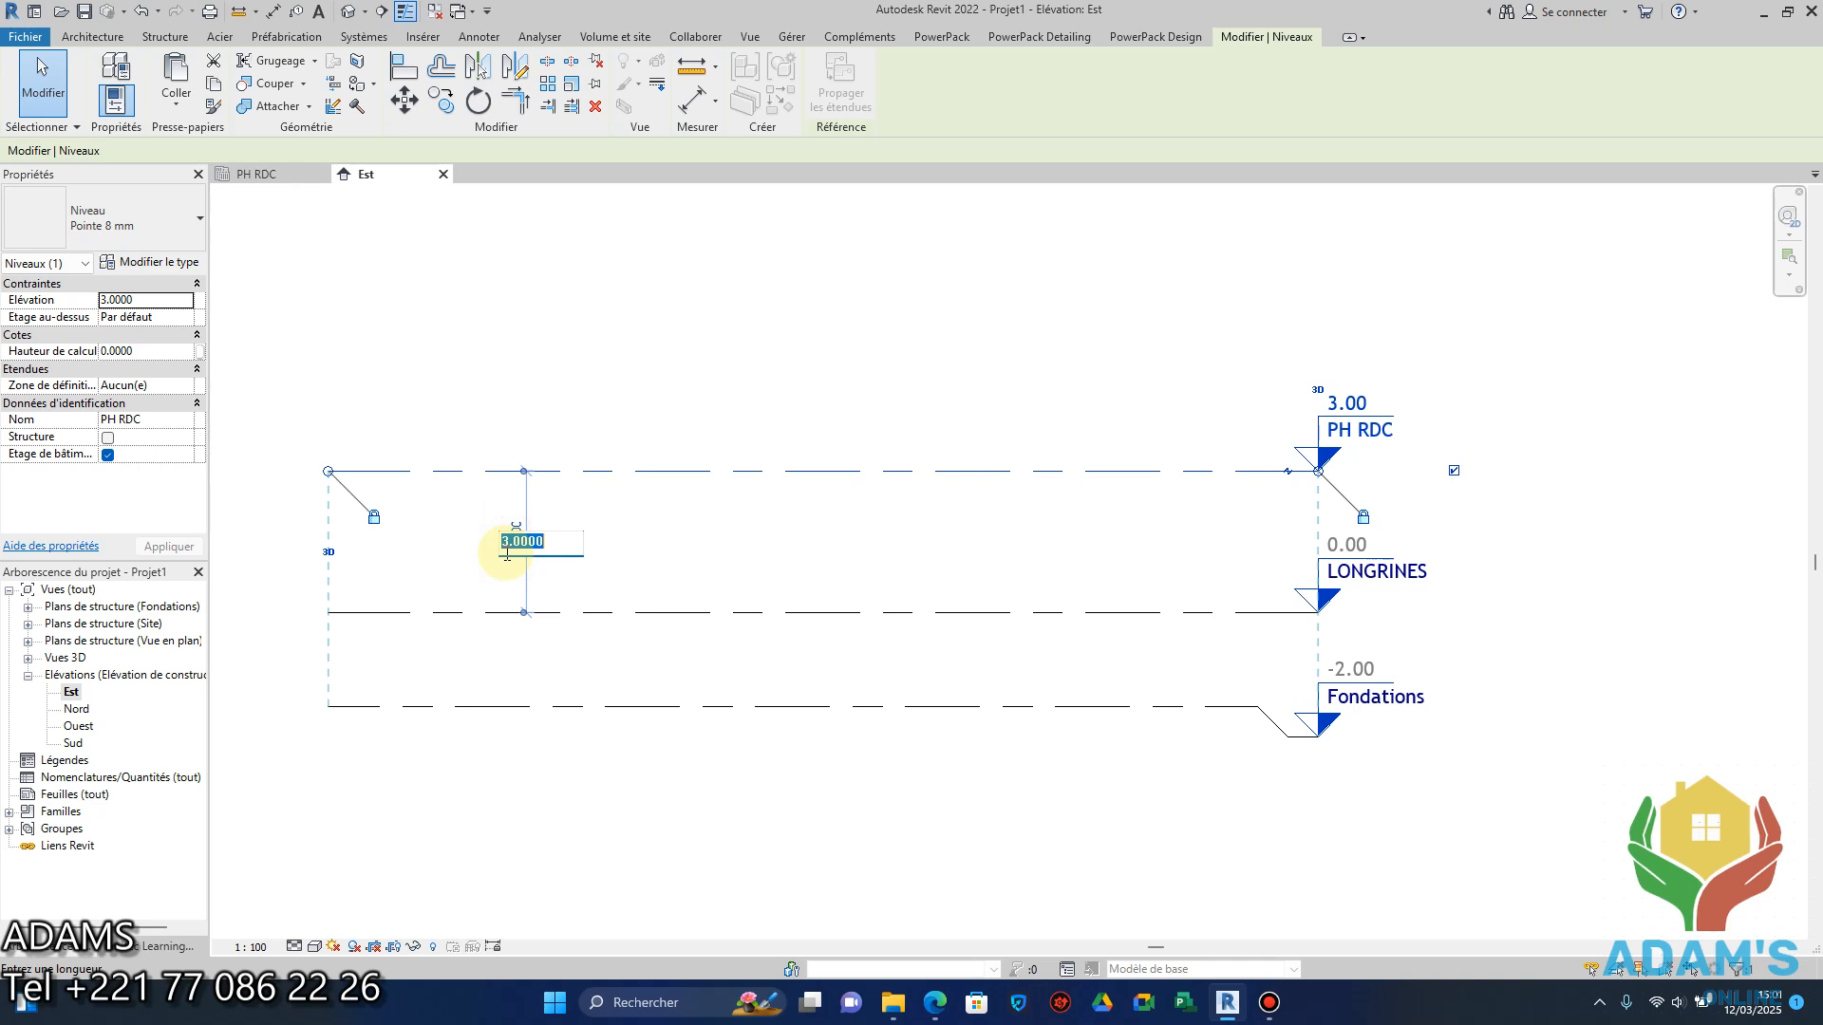
{"action": "type", "text": "3.2"}
{"action": "key", "text": "Return"}
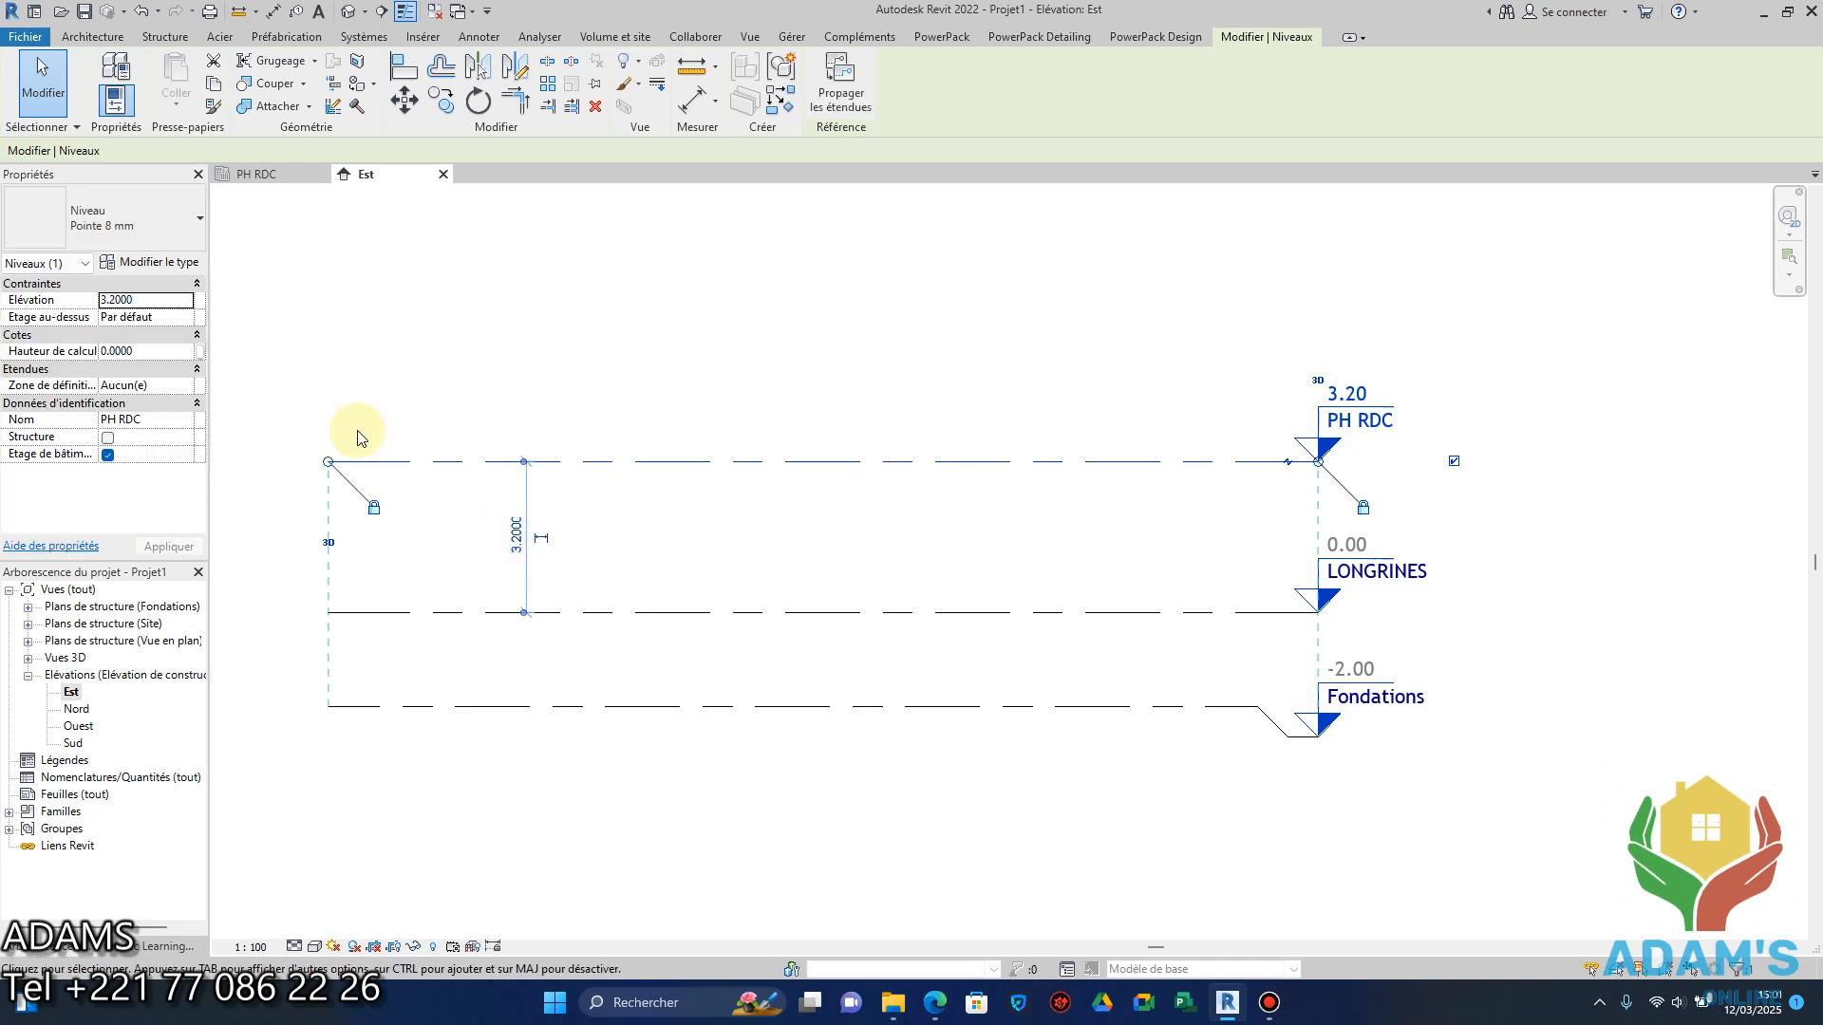
{"action": "left_click", "coordinate": [693, 335]}
Create a new level offset 3.2 m above PH RDC by picking the PH RDC line.
{"action": "scroll", "coordinate": [774, 418], "scroll_direction": "down", "scroll_amount": 2}
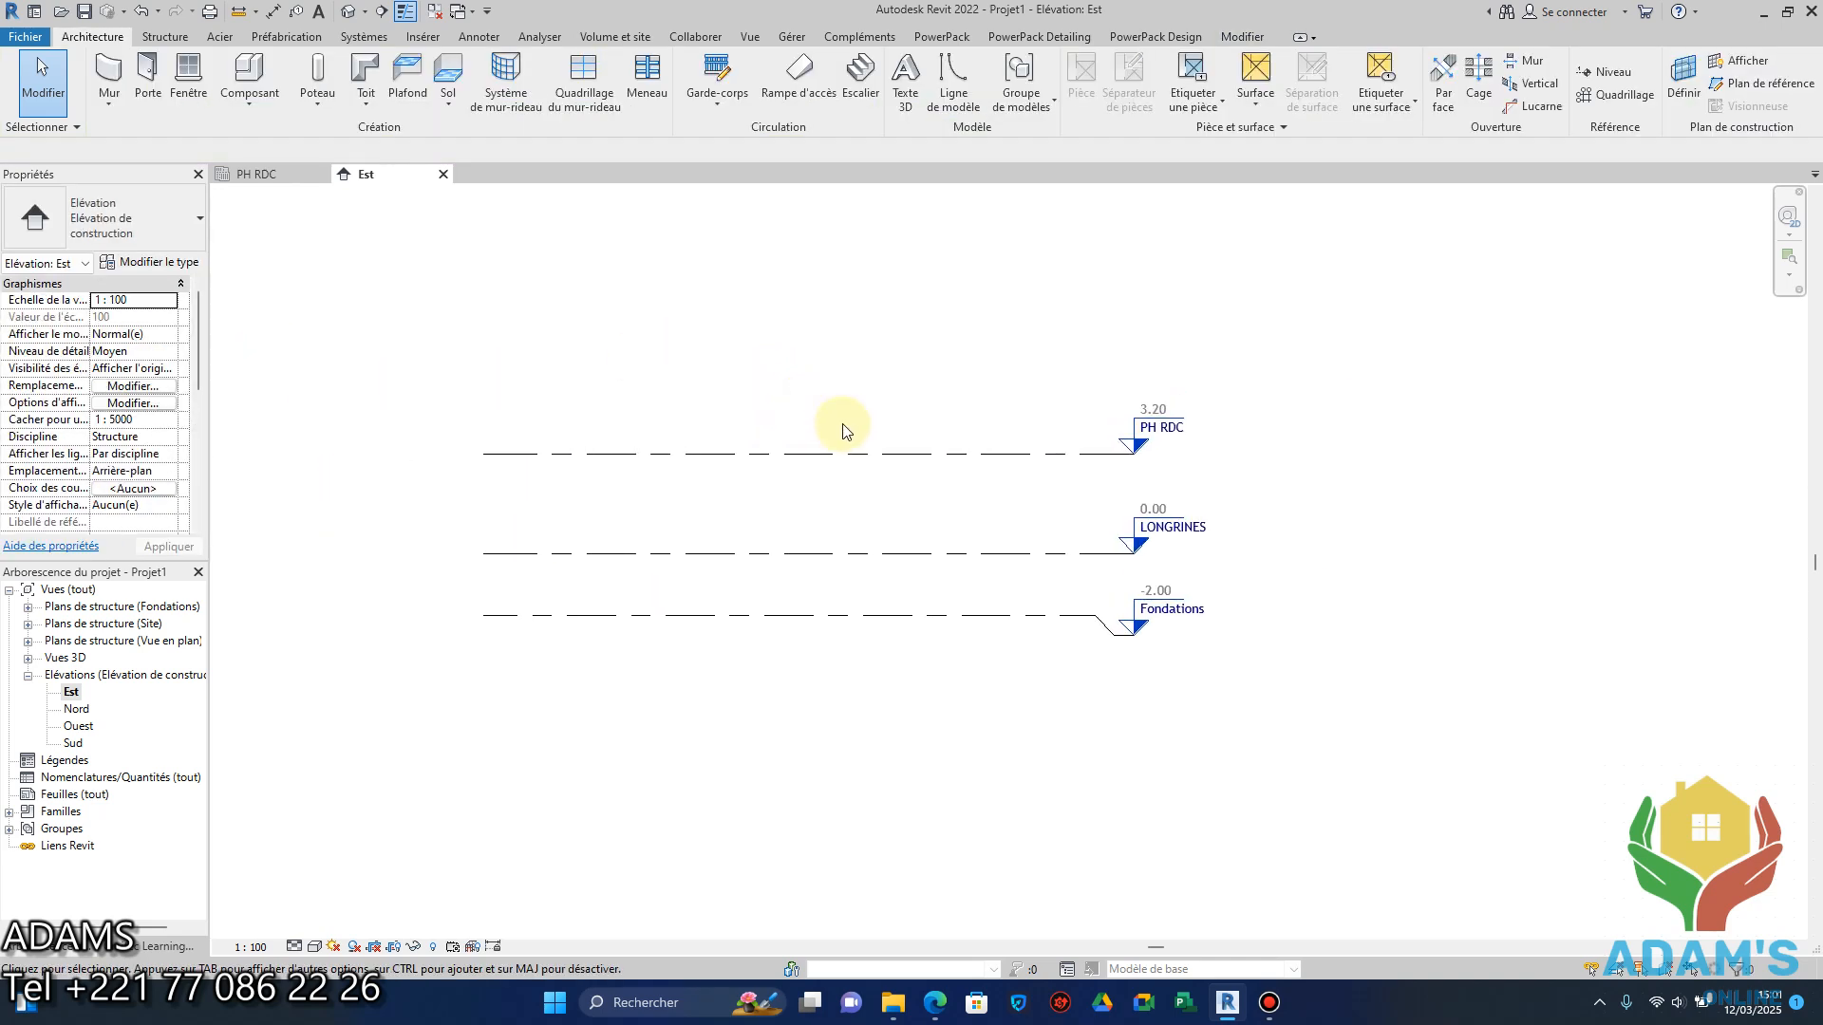
{"action": "key", "text": "l"}
{"action": "key", "text": "l"}
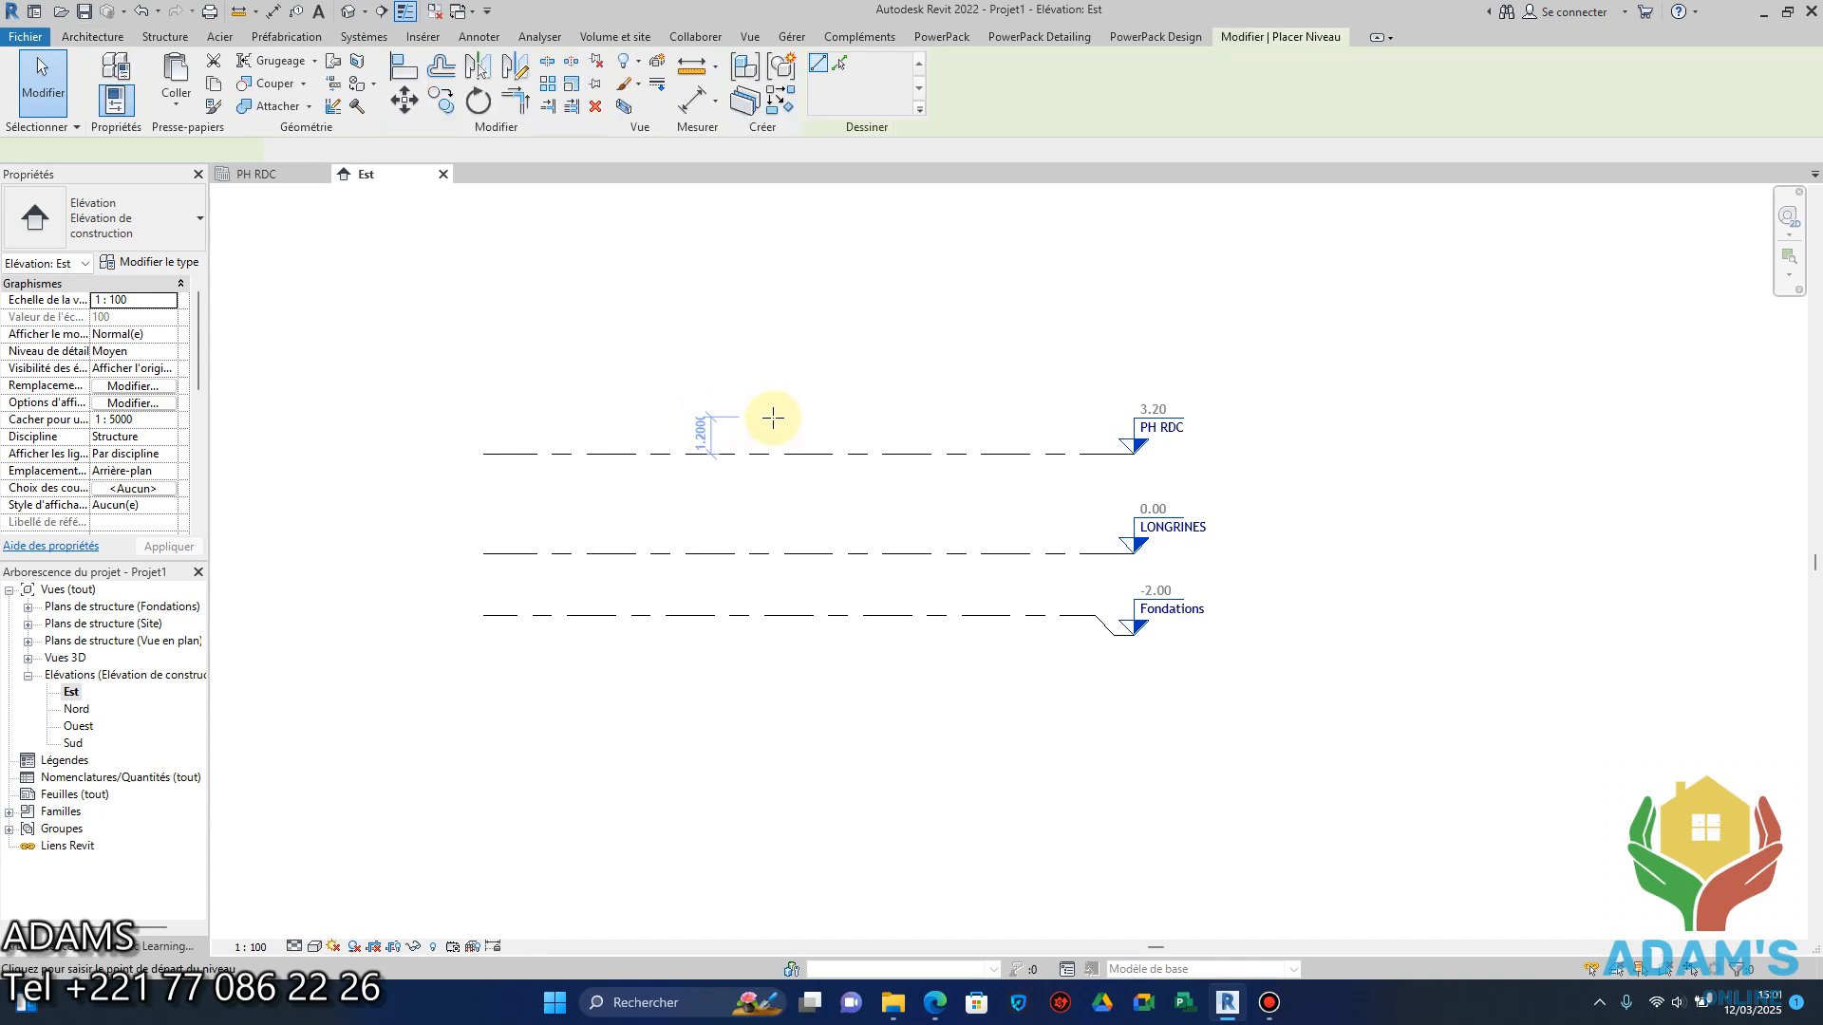
{"action": "left_click", "coordinate": [839, 62]}
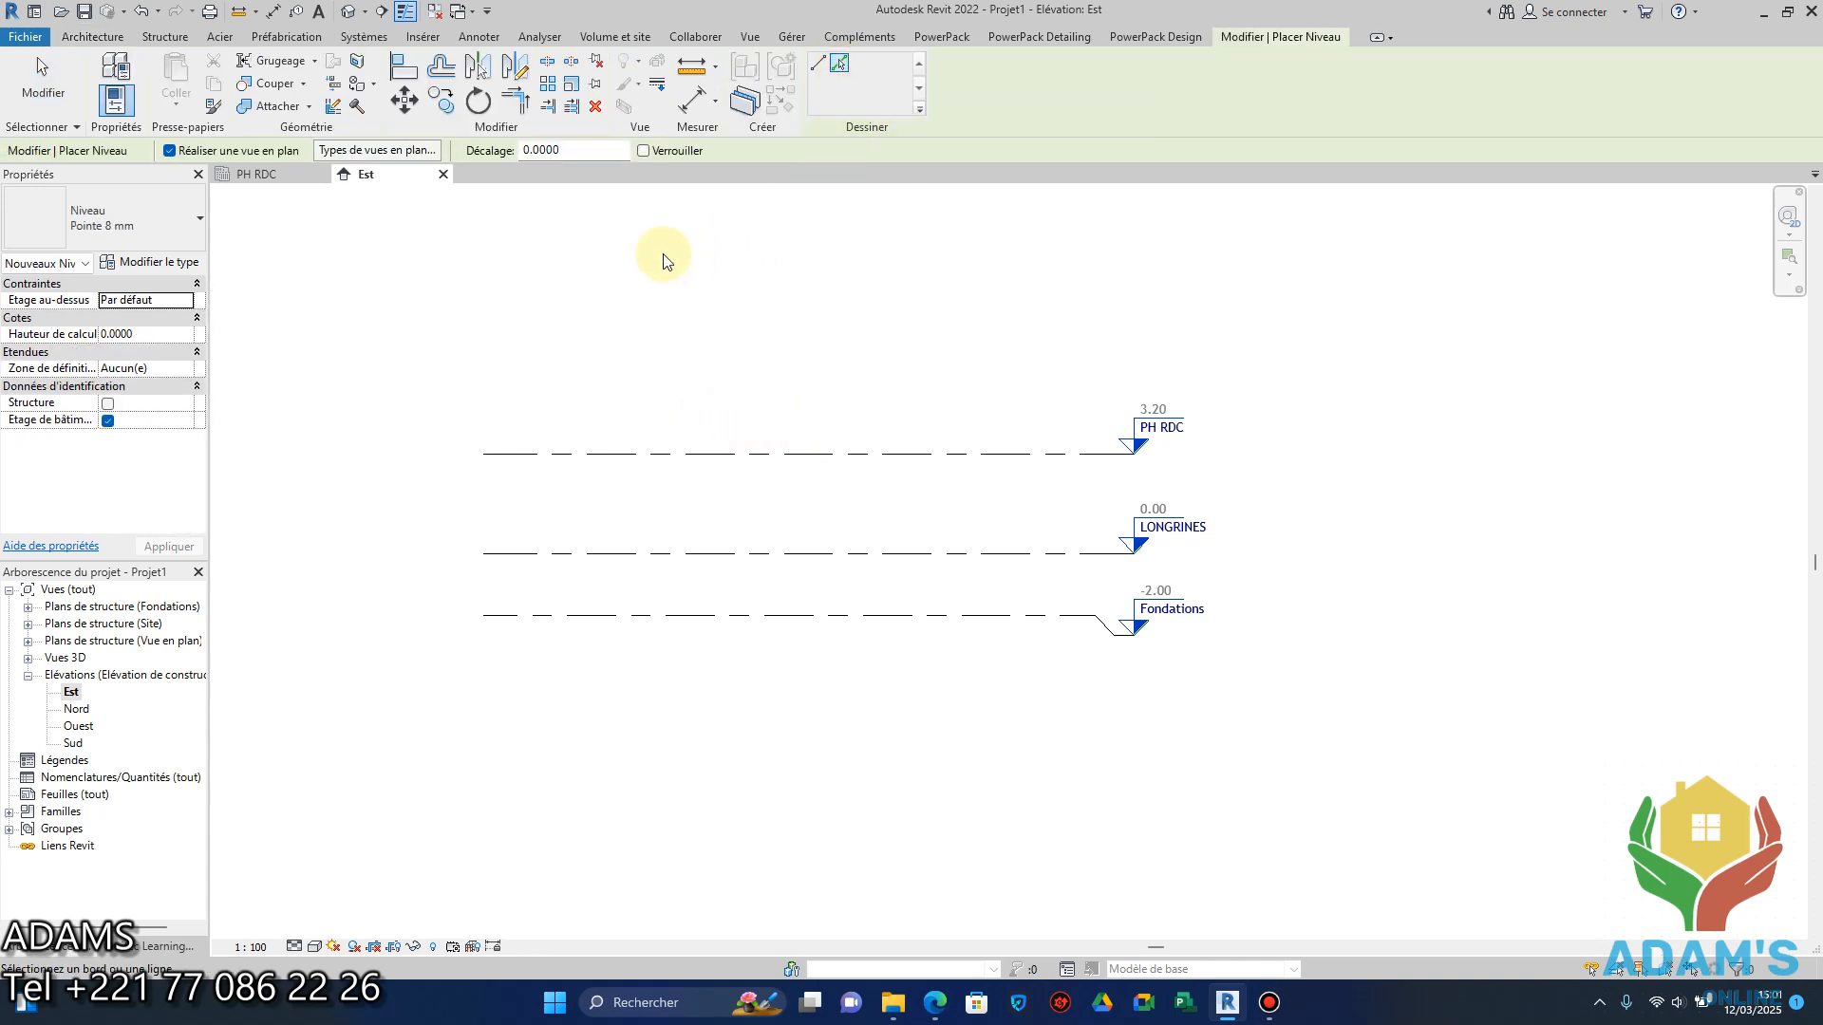
{"action": "type", "text": "3.2000"}
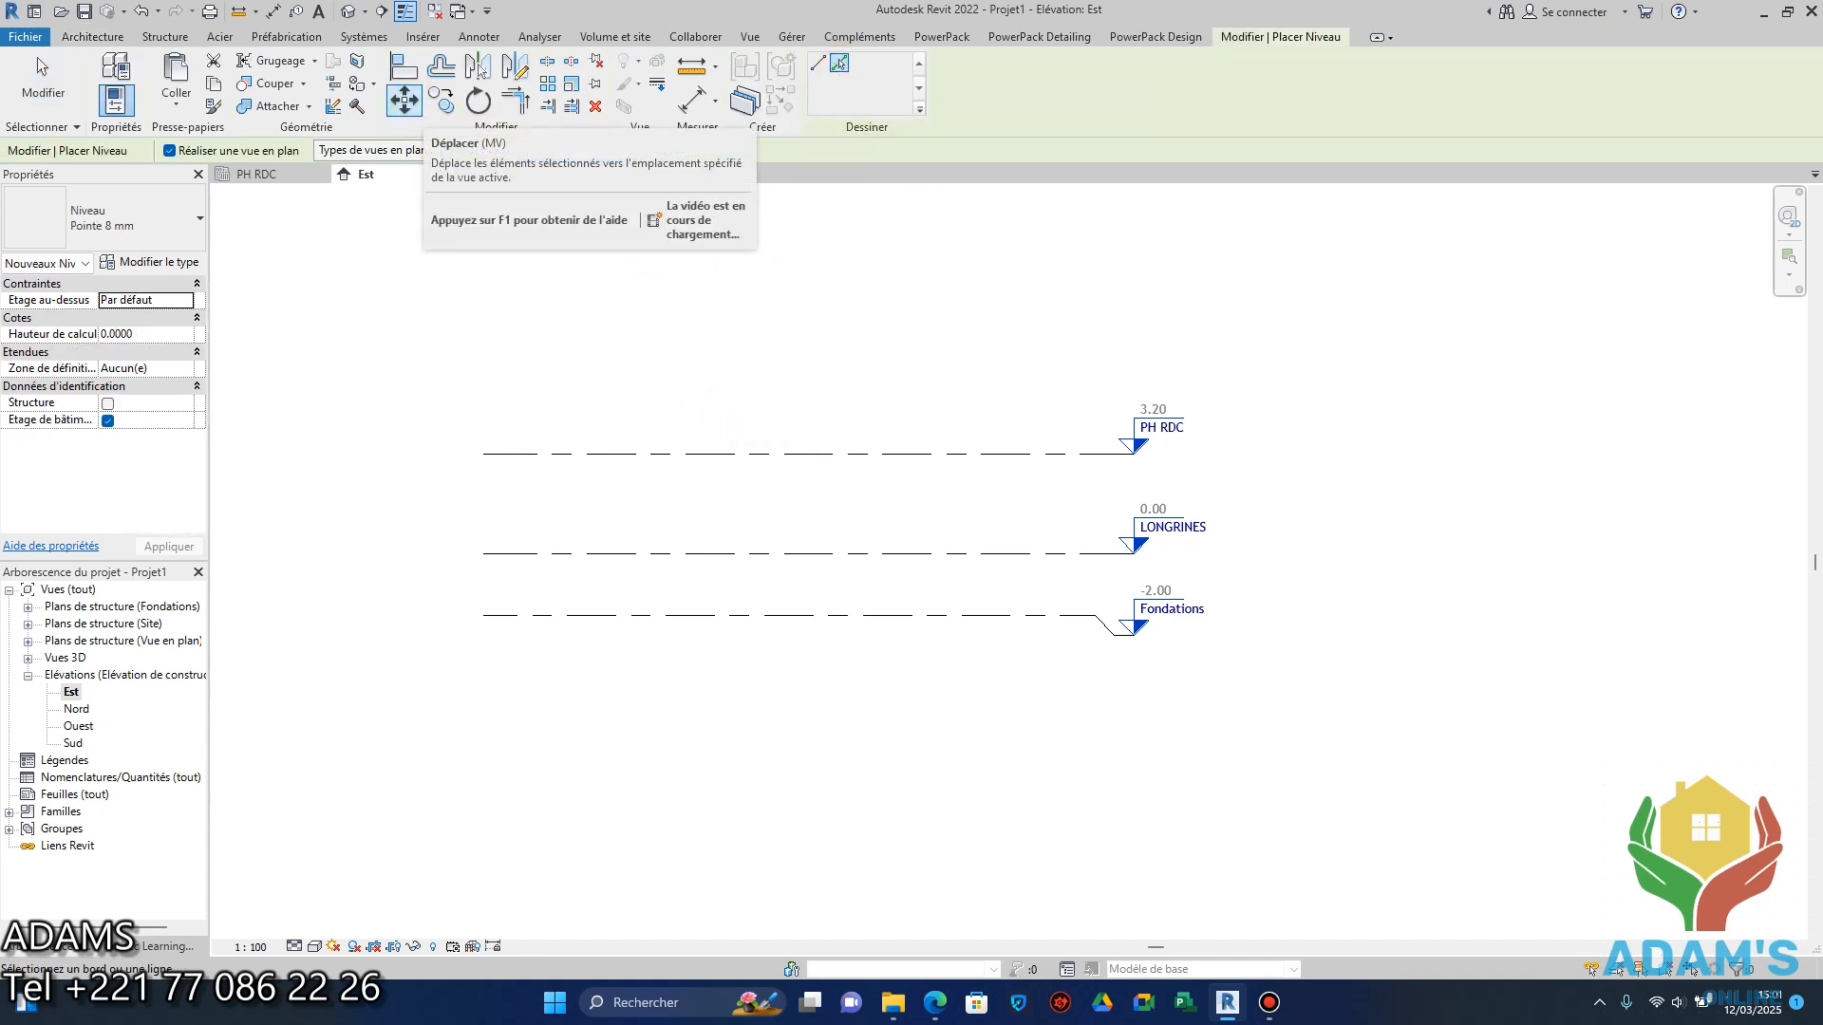
{"action": "left_click", "coordinate": [949, 453]}
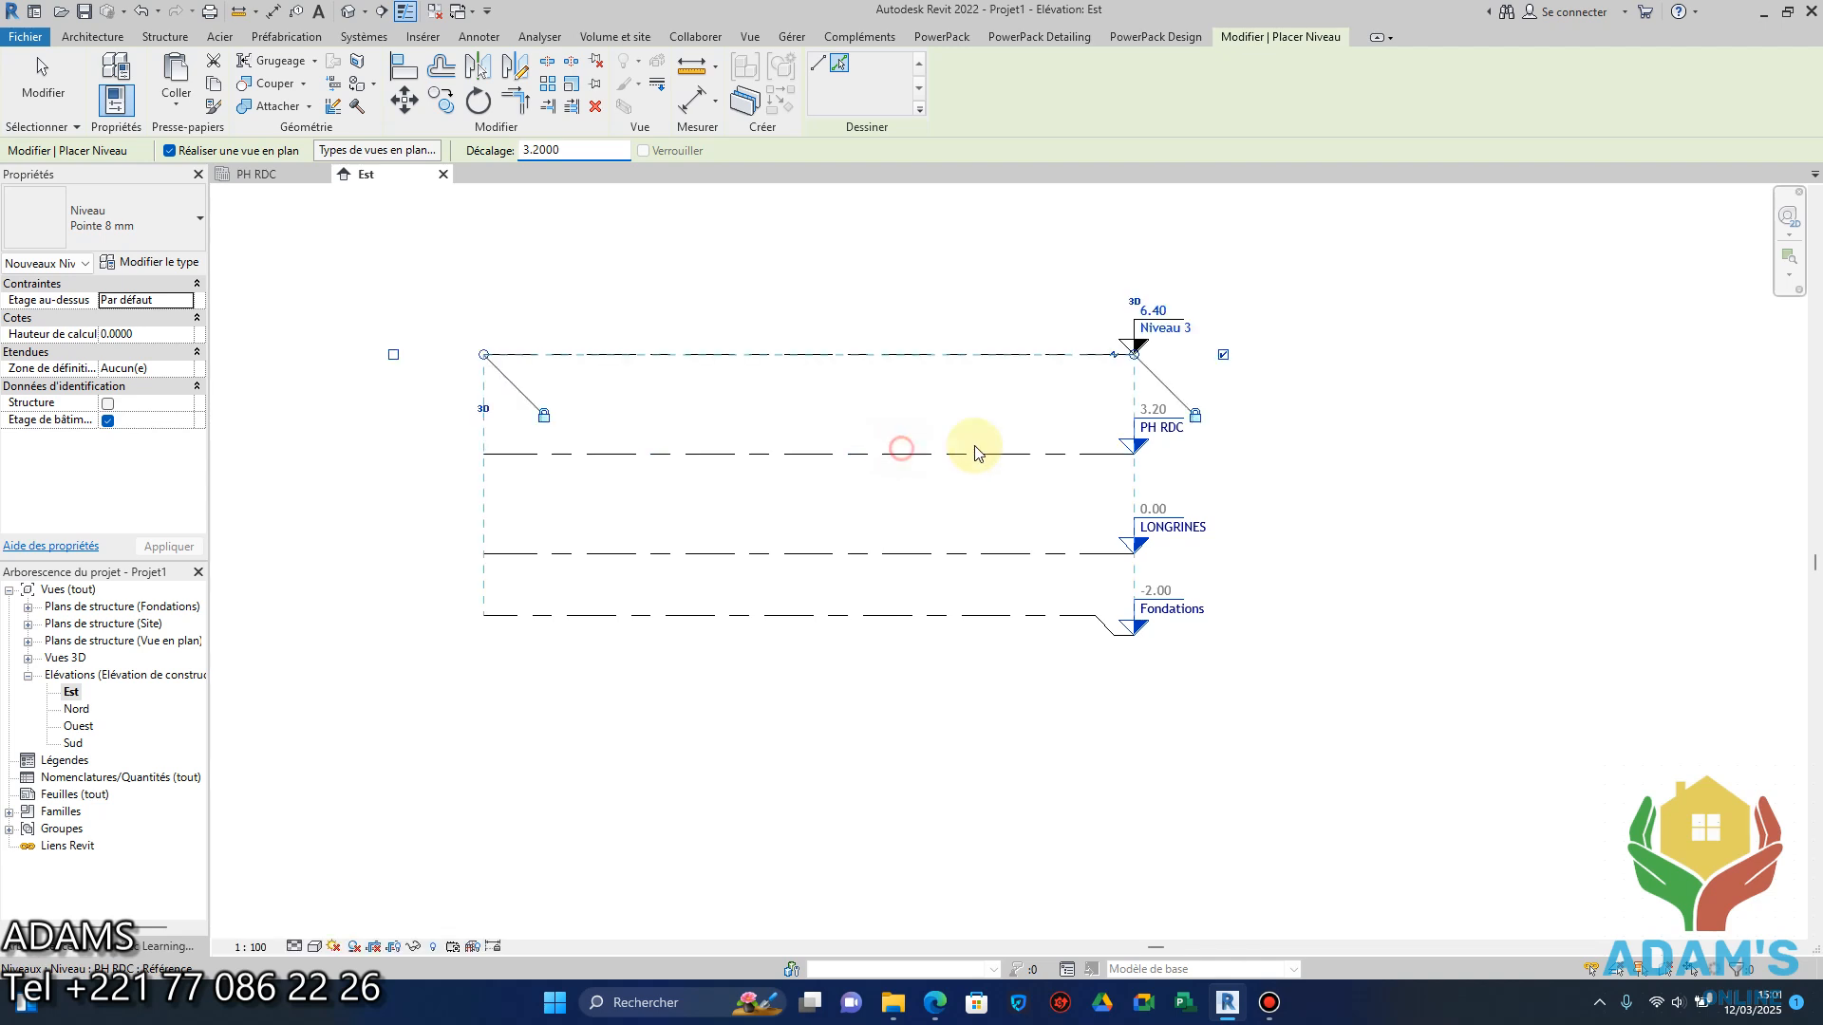
{"action": "middle_click_drag", "start_coordinate": [969, 448], "coordinate": [957, 541]}
{"action": "key", "text": "Escape"}
Rename the new level above PH RDC as PH R+1.
{"action": "scroll", "coordinate": [1163, 470], "scroll_direction": "up", "scroll_amount": 5}
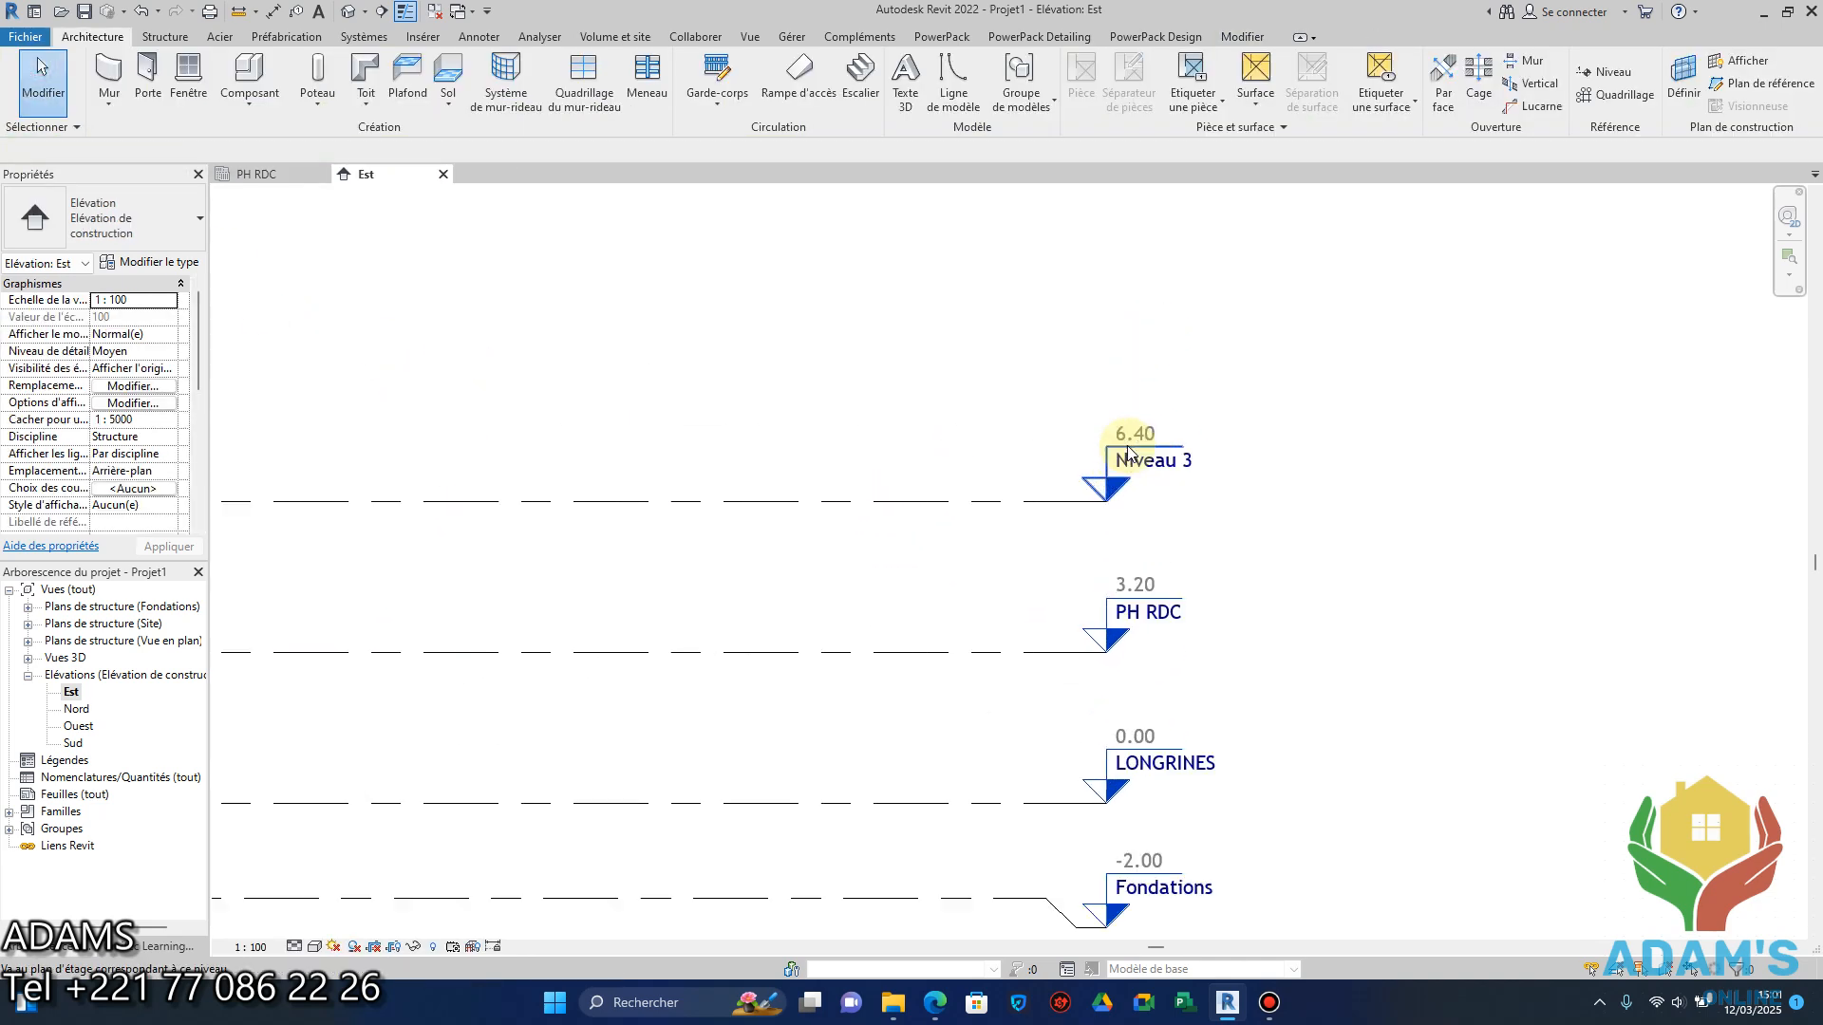
{"action": "double_click", "coordinate": [1160, 478]}
{"action": "type", "text": "PH R+1"}
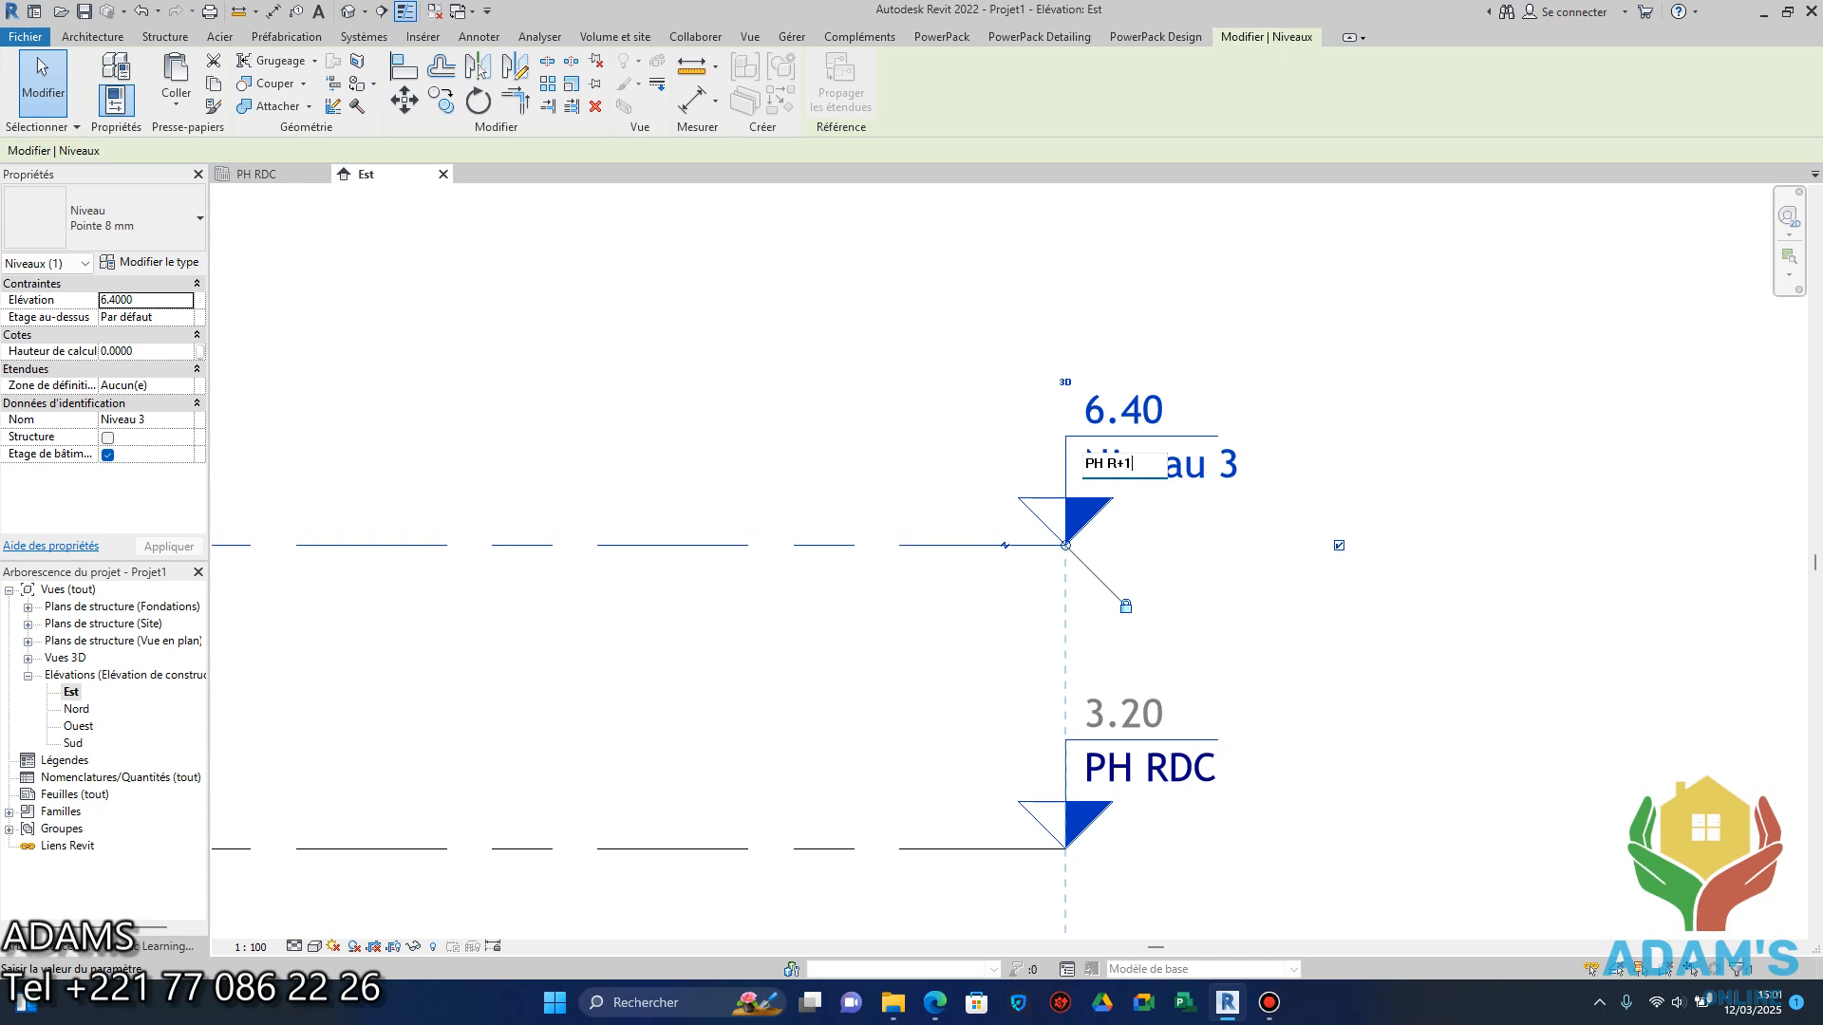
{"action": "key", "text": "Return"}
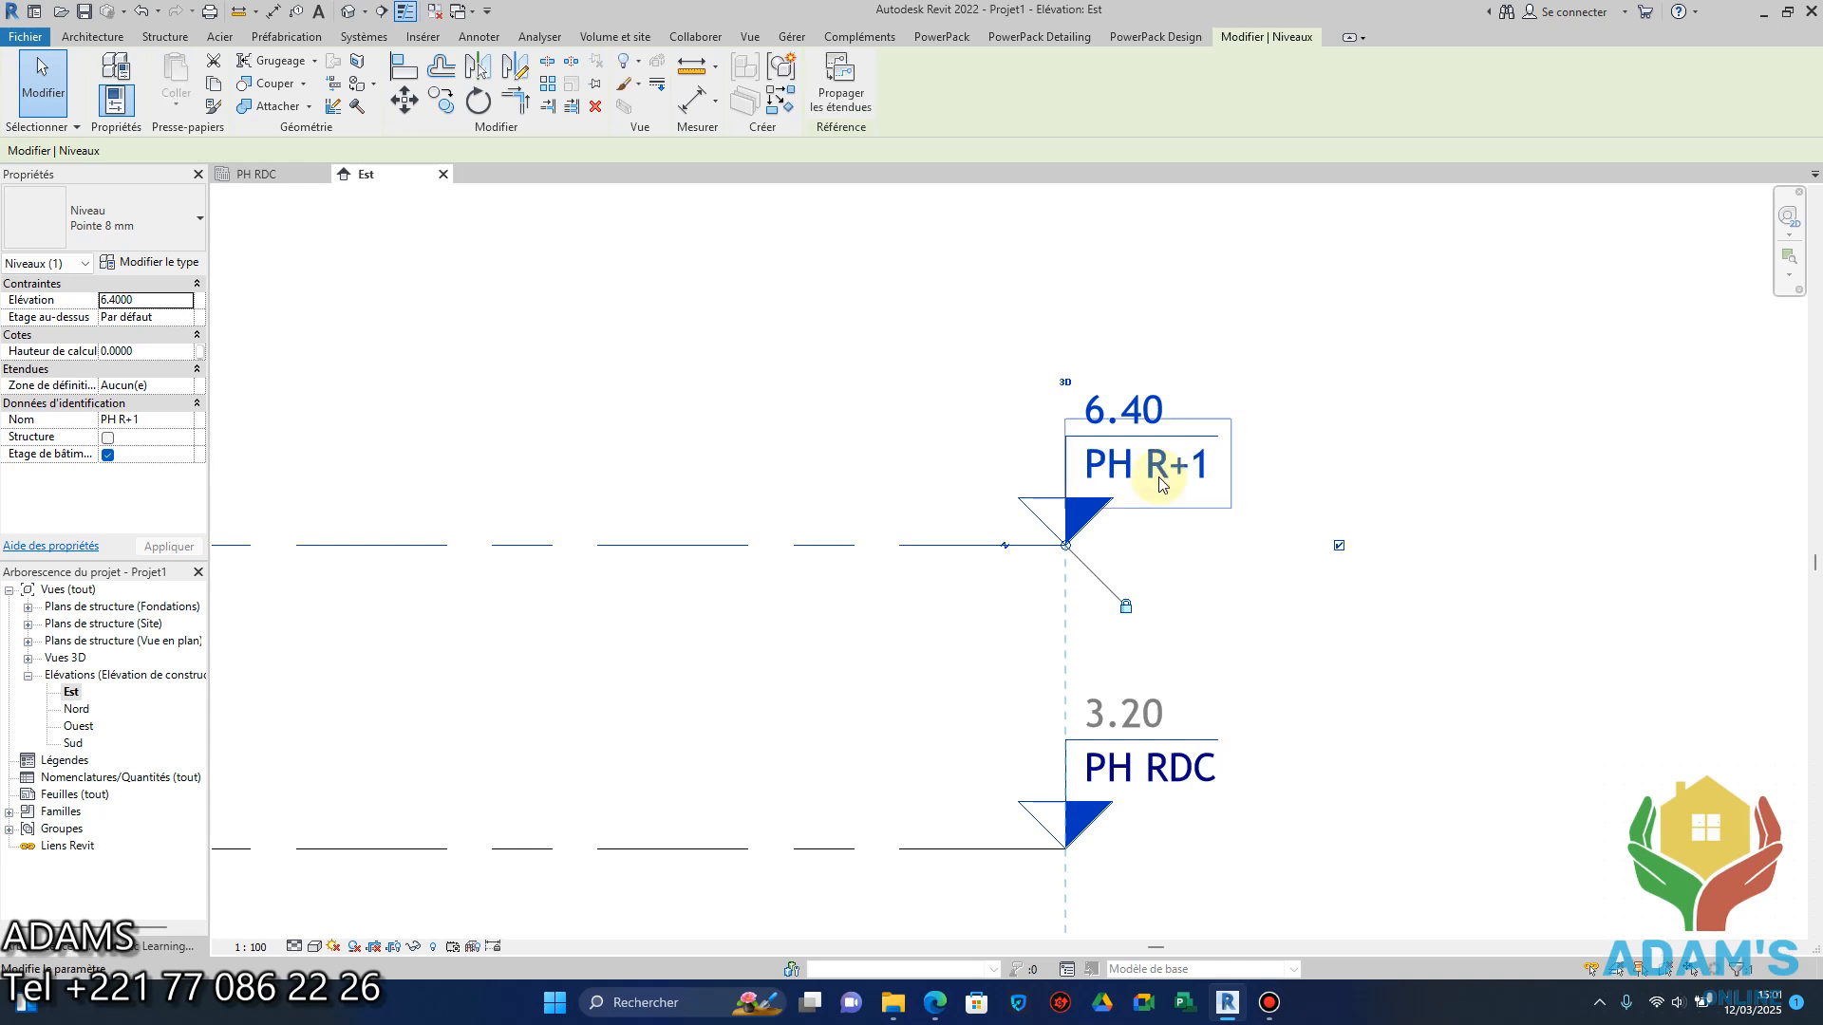
Create a new level offset 3.2 m above PH R+1 by picking the PH R+1 line.
{"action": "key", "text": "l"}
{"action": "key", "text": "l"}
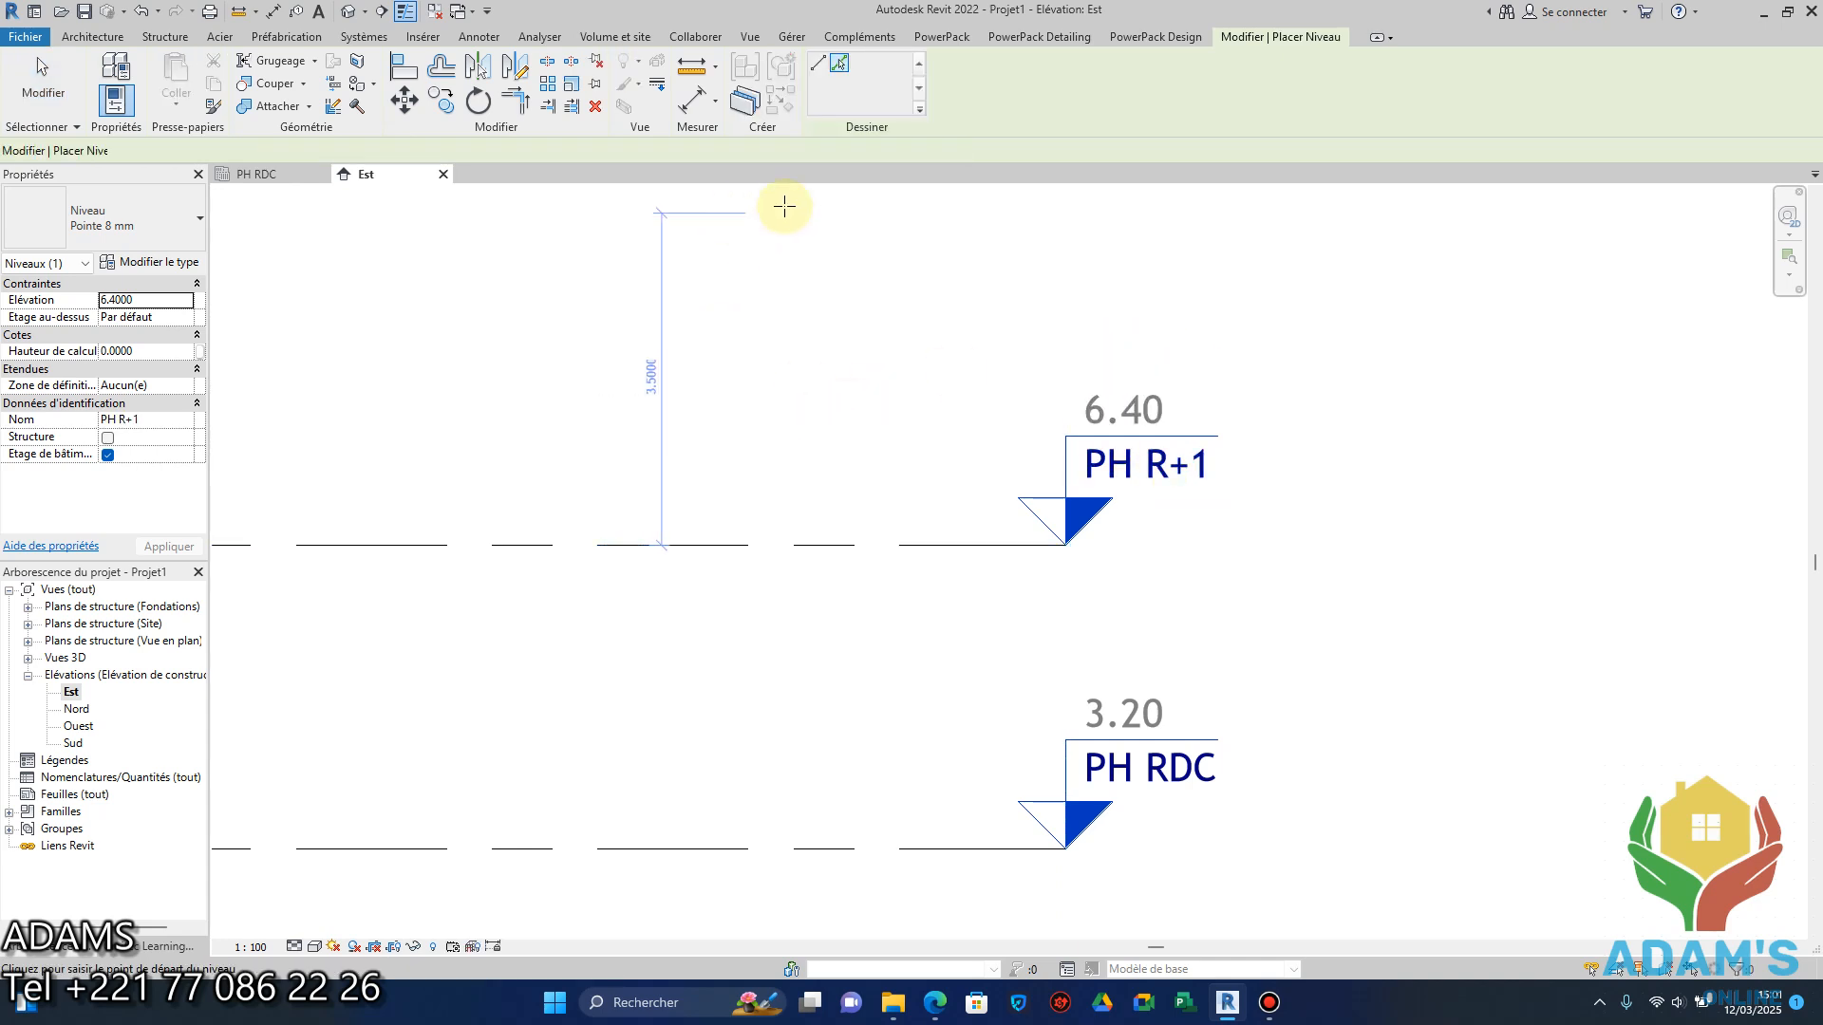
{"action": "left_click", "coordinate": [837, 67]}
{"action": "scroll", "coordinate": [833, 345], "scroll_direction": "down", "scroll_amount": 2}
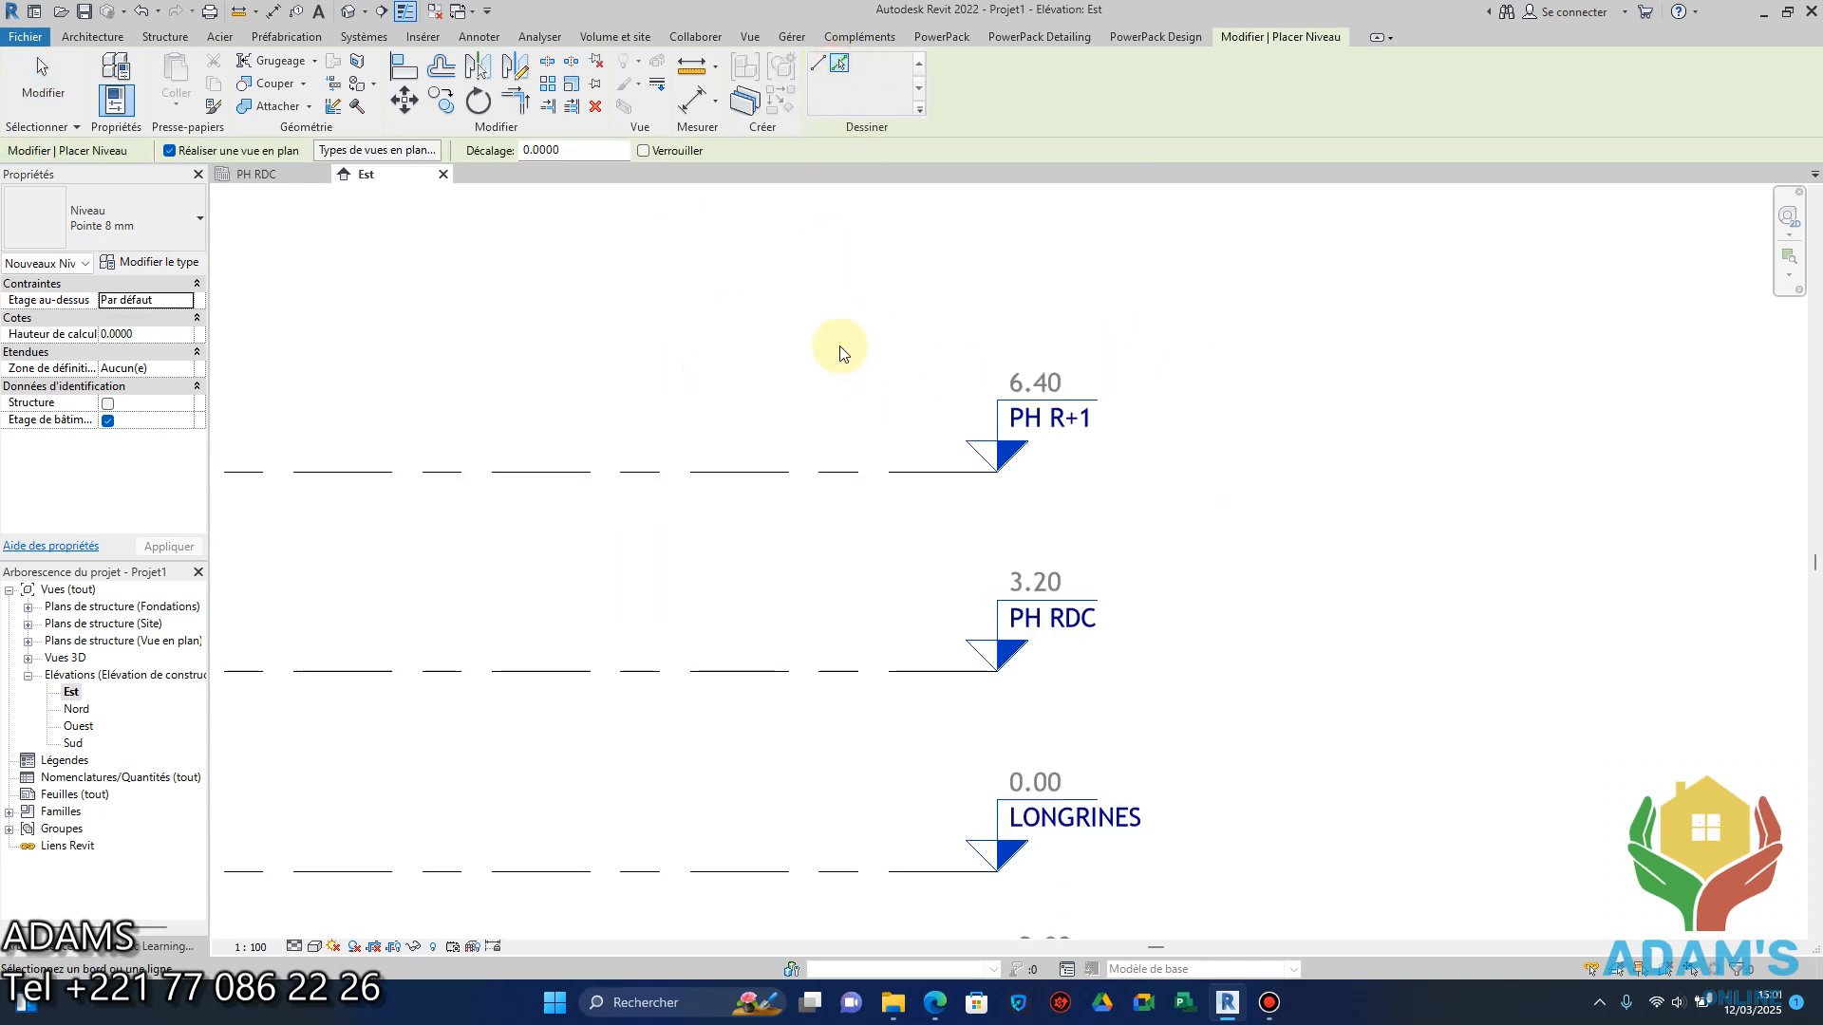
{"action": "type", "text": "3.2"}
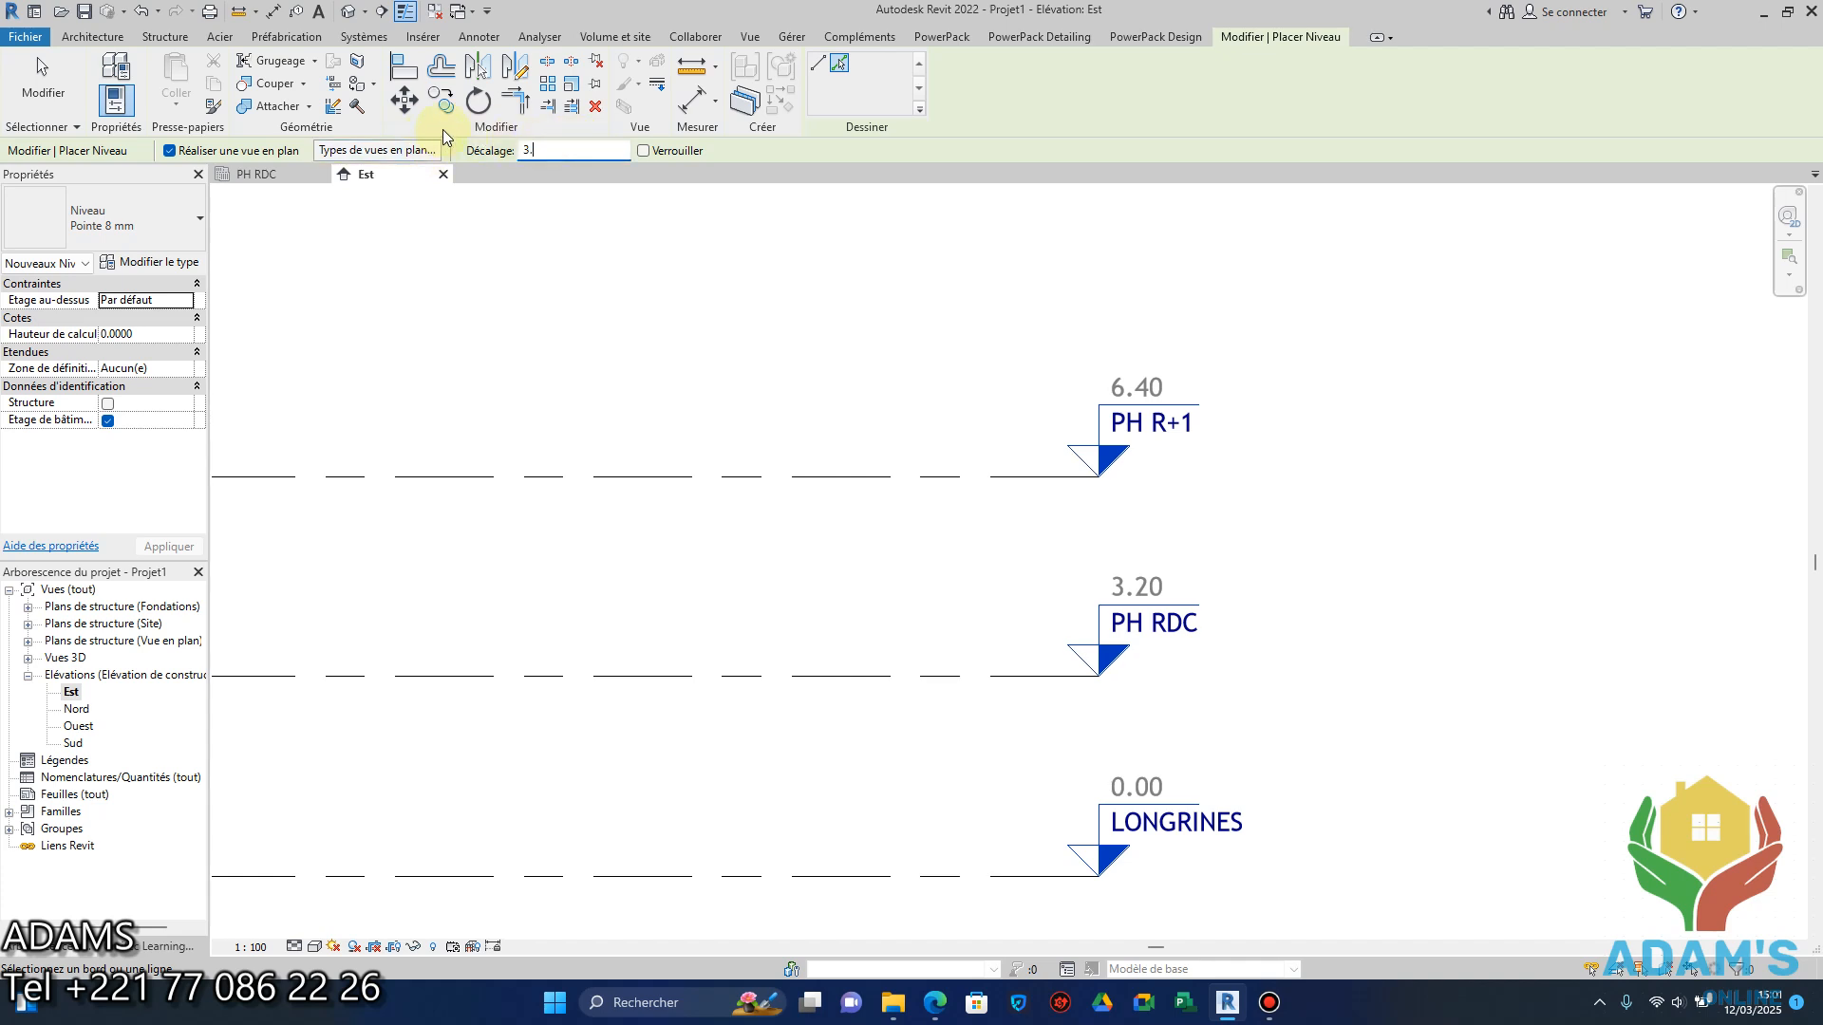
{"action": "left_click", "coordinate": [888, 474]}
{"action": "middle_click_drag", "start_coordinate": [887, 419], "coordinate": [1111, 618]}
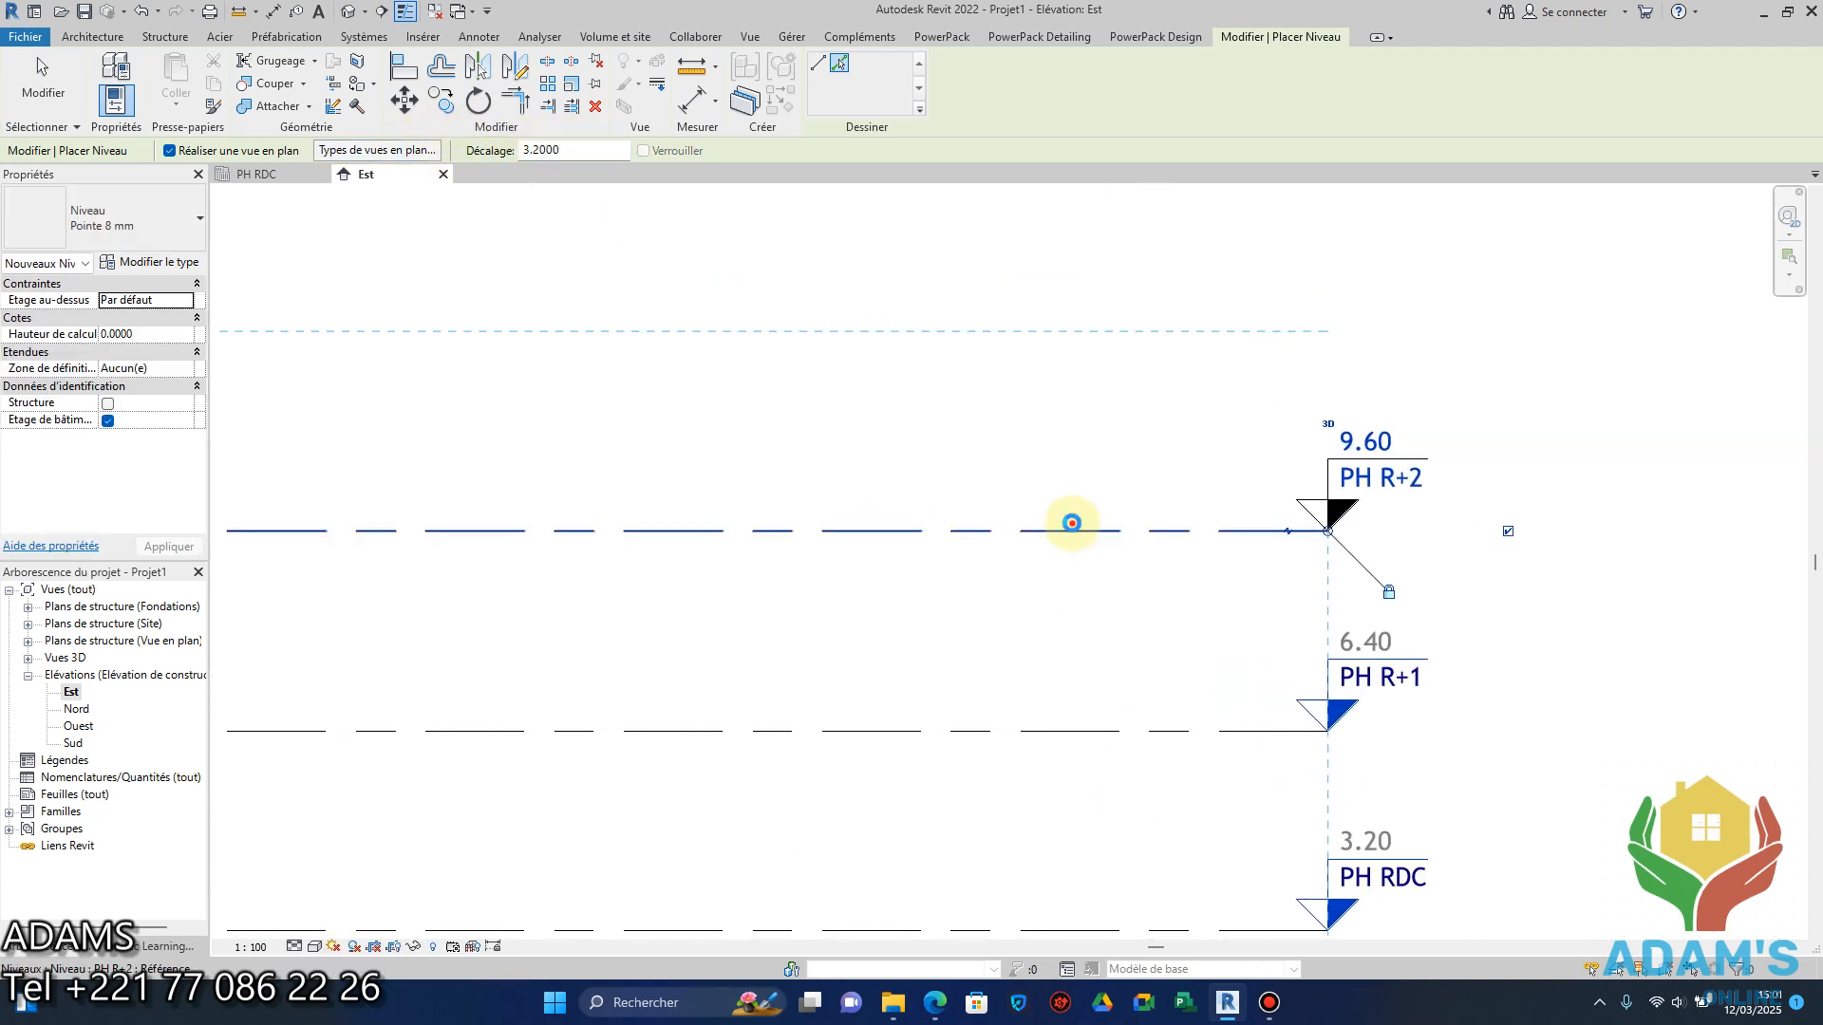
Add three more levels upward at the same 3.2 m offset, picking the current topmost level line each time.
{"action": "left_click", "coordinate": [1073, 530]}
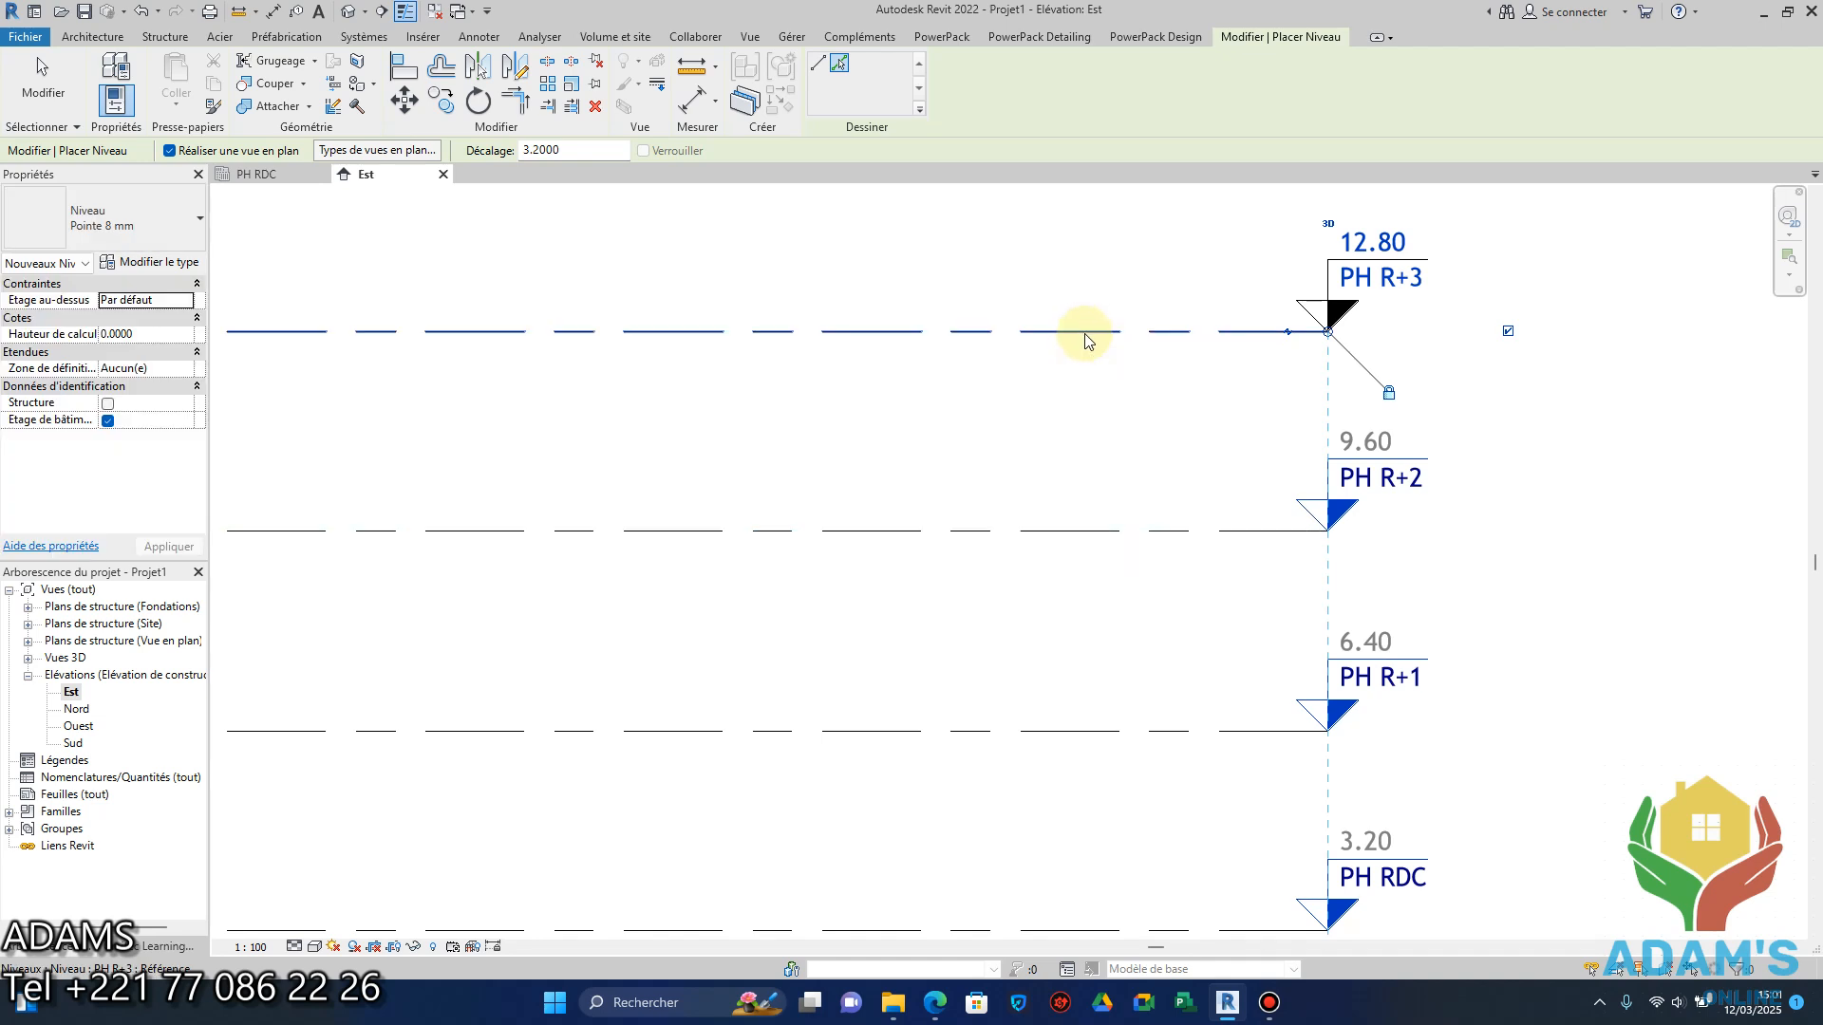
{"action": "middle_click_drag", "start_coordinate": [1083, 339], "coordinate": [1120, 662]}
{"action": "left_click", "coordinate": [1120, 660]}
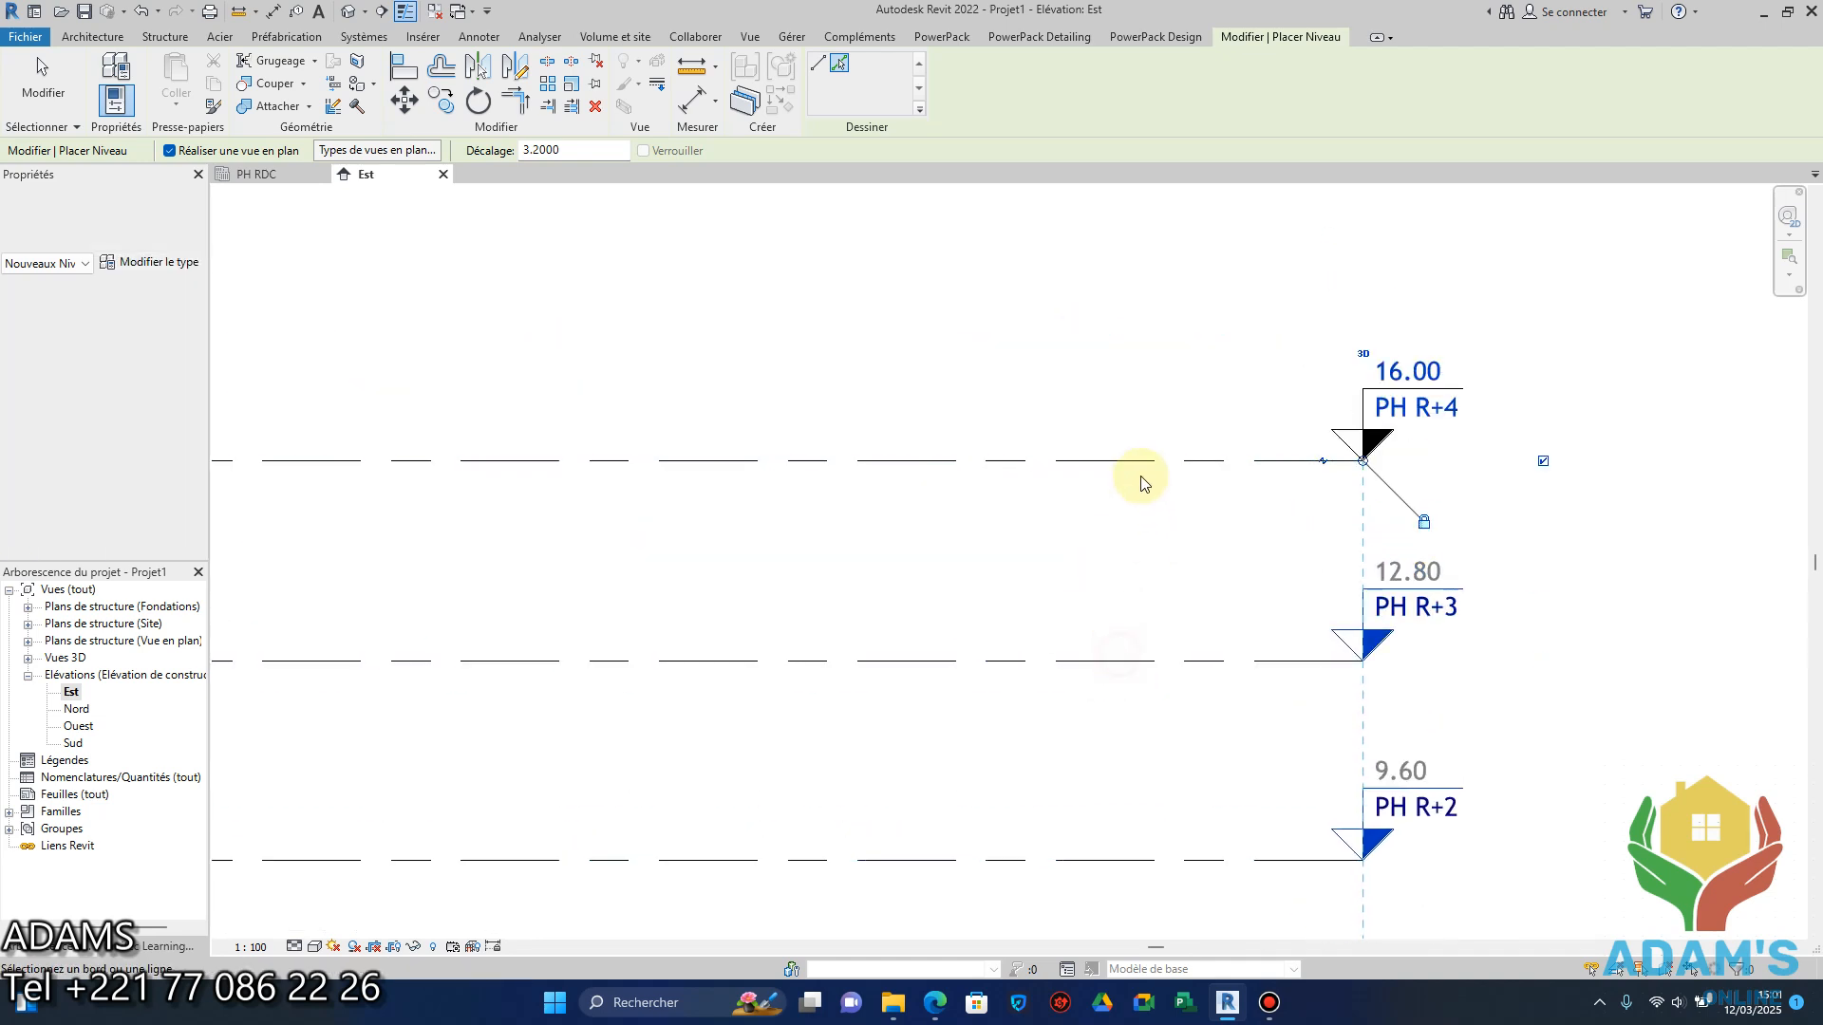
{"action": "left_click", "coordinate": [1143, 458]}
{"action": "scroll", "coordinate": [1137, 462], "scroll_direction": "down", "scroll_amount": 2}
{"action": "scroll", "coordinate": [1139, 464], "scroll_direction": "down", "scroll_amount": 2}
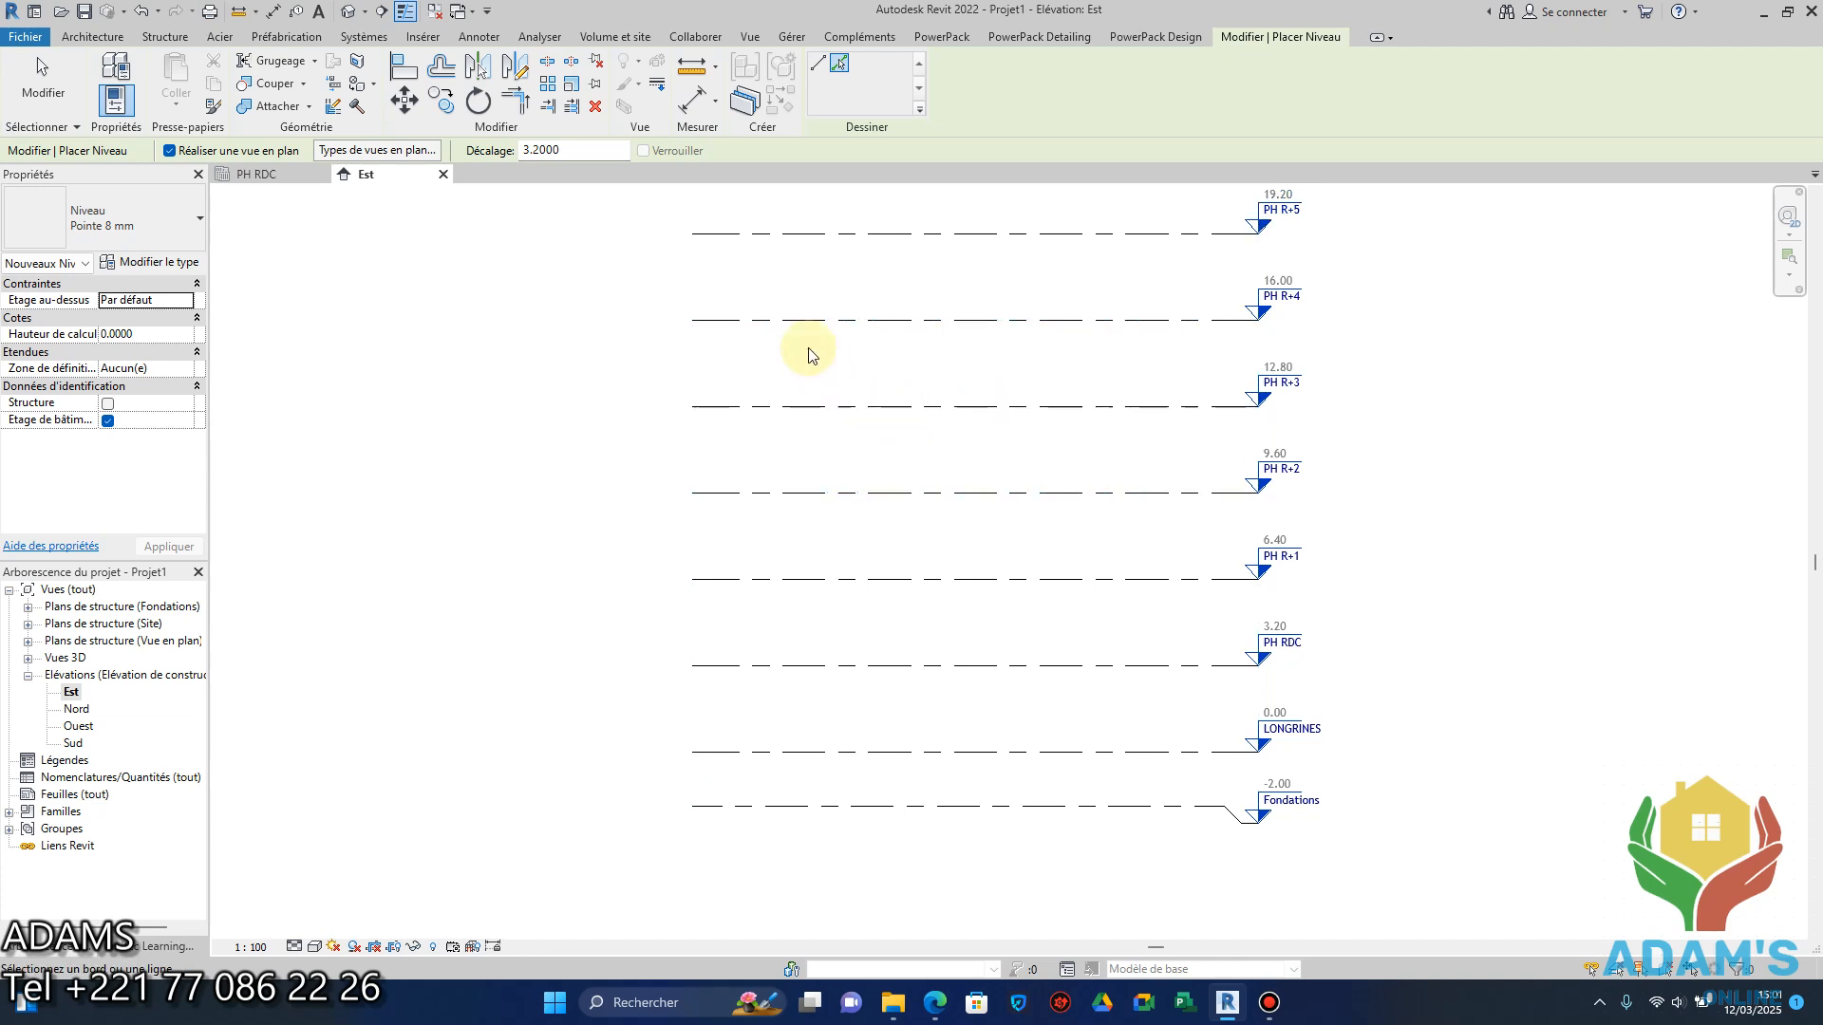
{"action": "scroll", "coordinate": [935, 410], "scroll_direction": "down", "scroll_amount": 3}
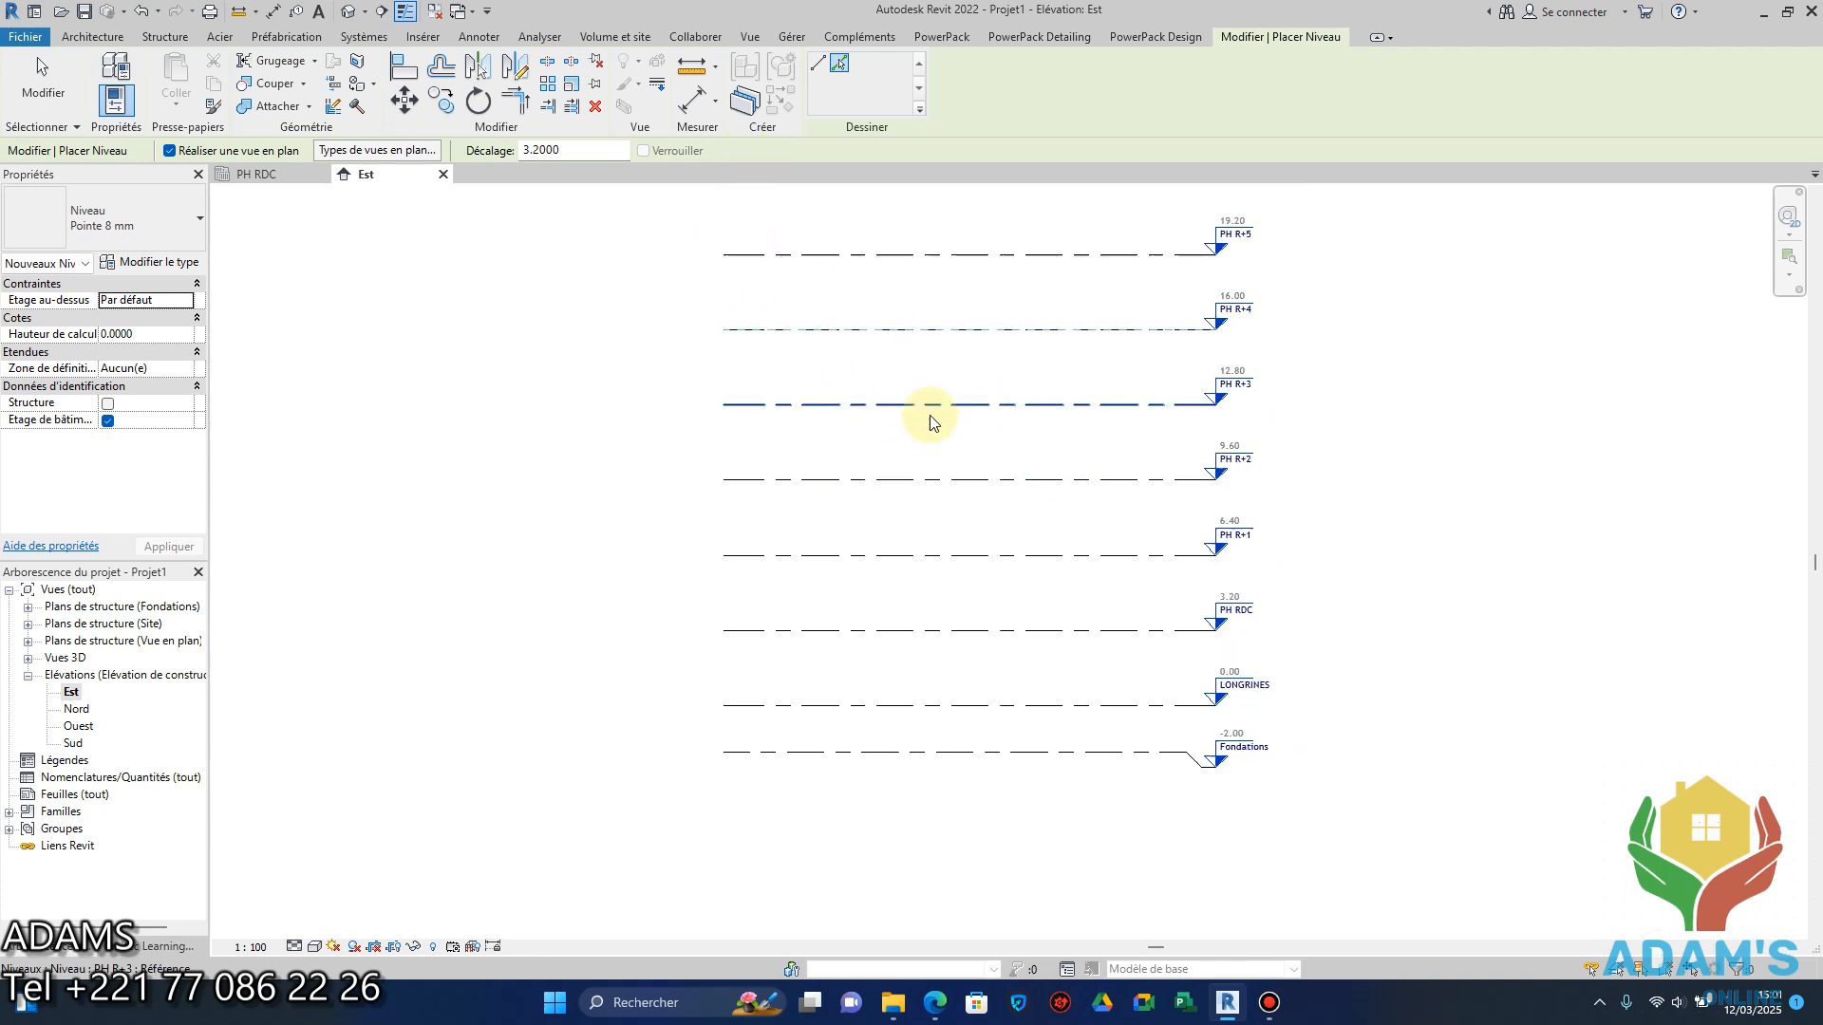
Create the missing structural plan view for the Fondations level, without duplicating existing views.
{"action": "left_click", "coordinate": [27, 641]}
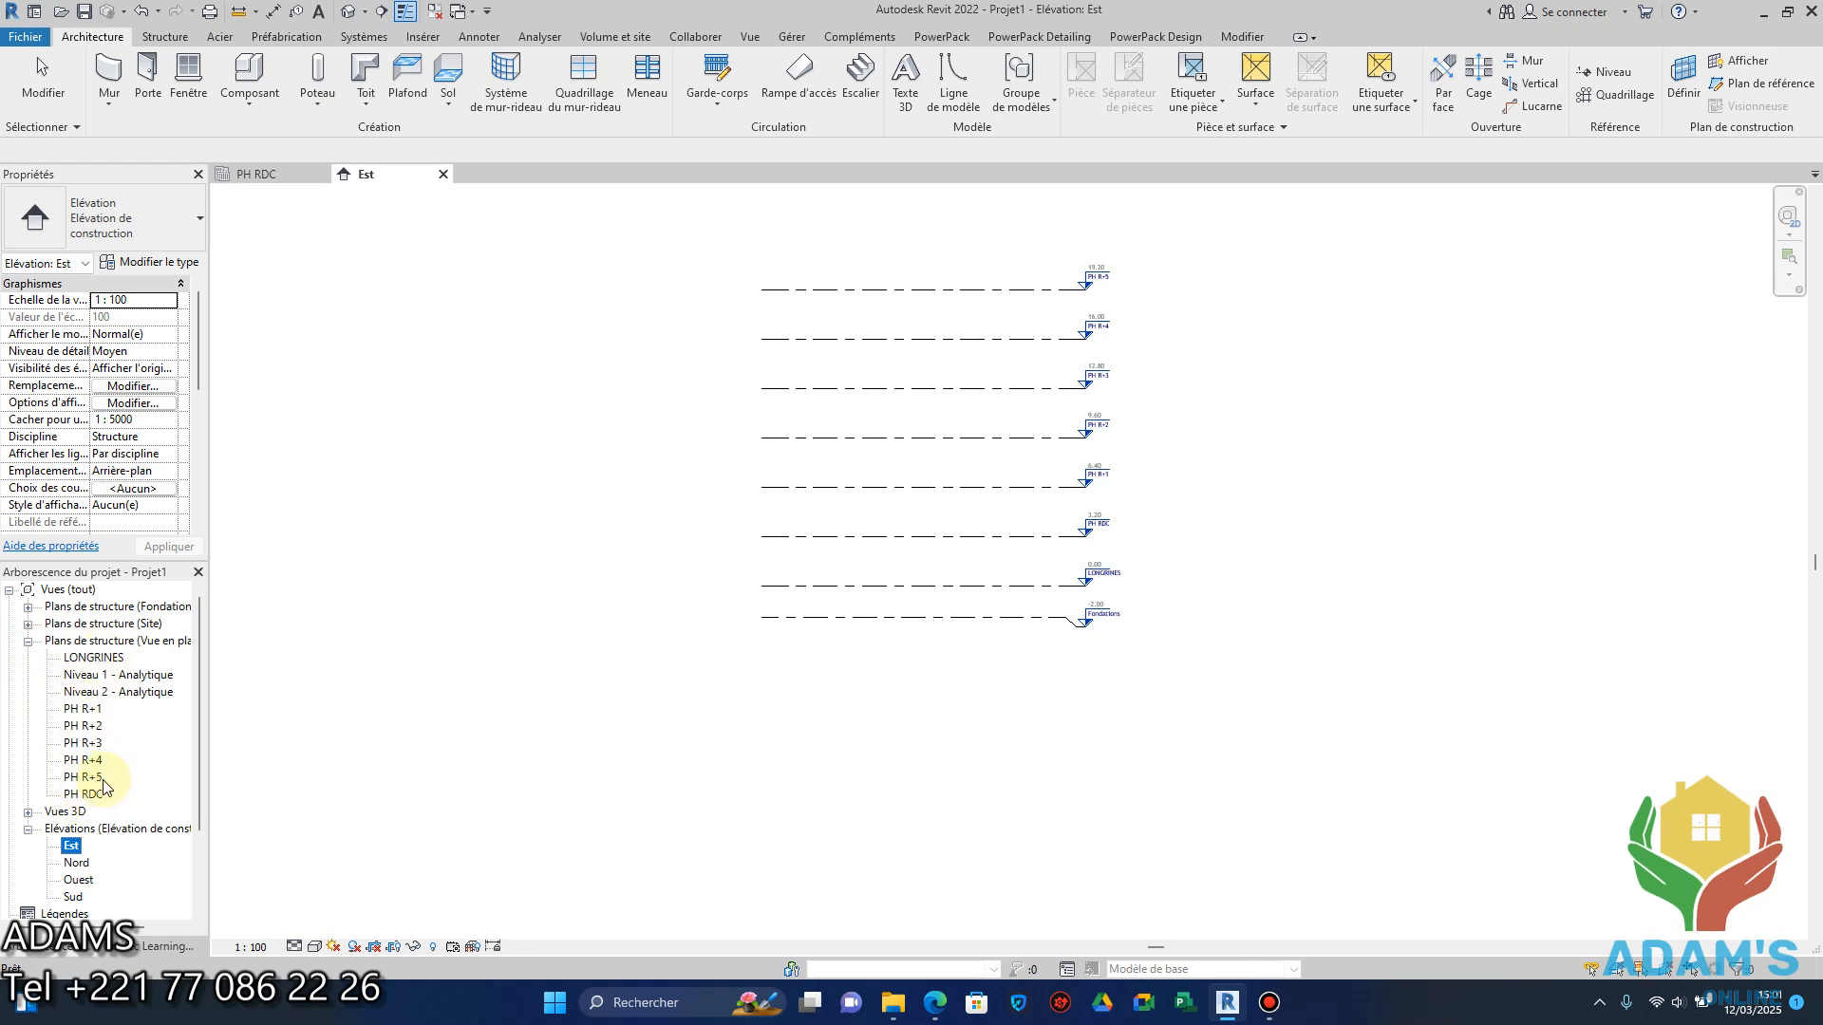
{"action": "scroll", "coordinate": [1044, 608], "scroll_direction": "up", "scroll_amount": 3}
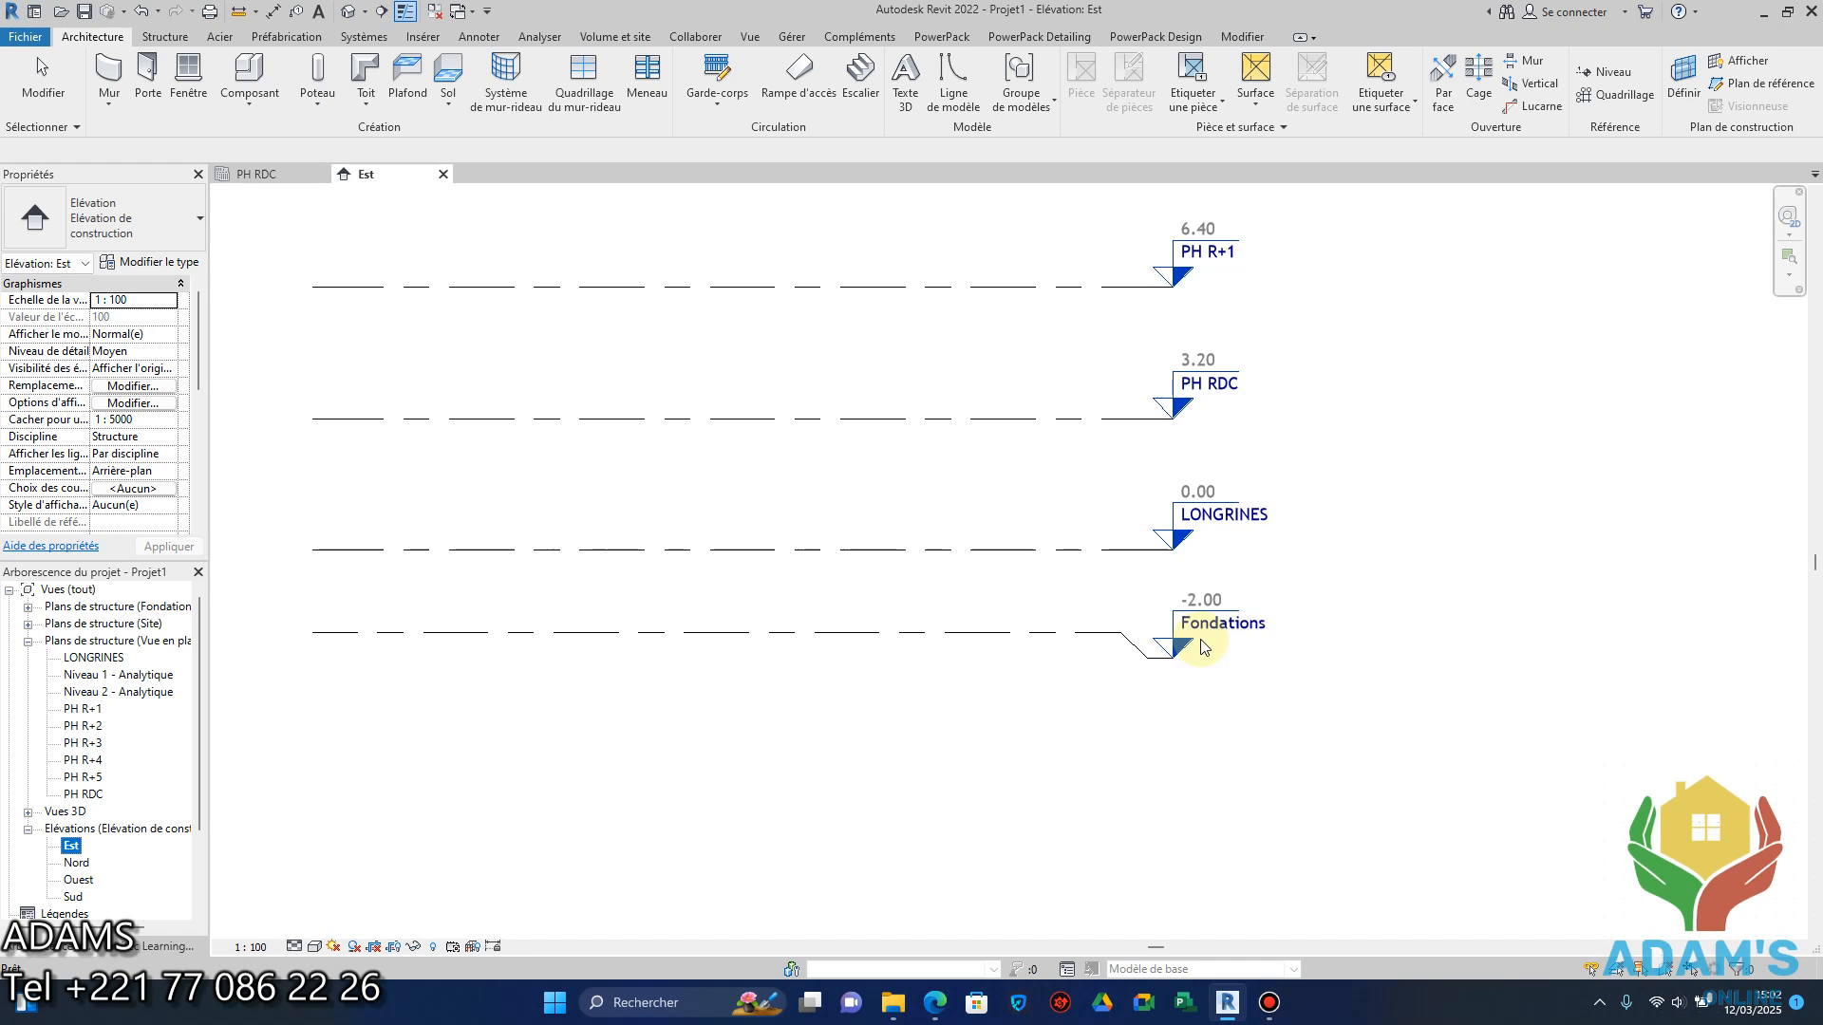
{"action": "left_click", "coordinate": [750, 36]}
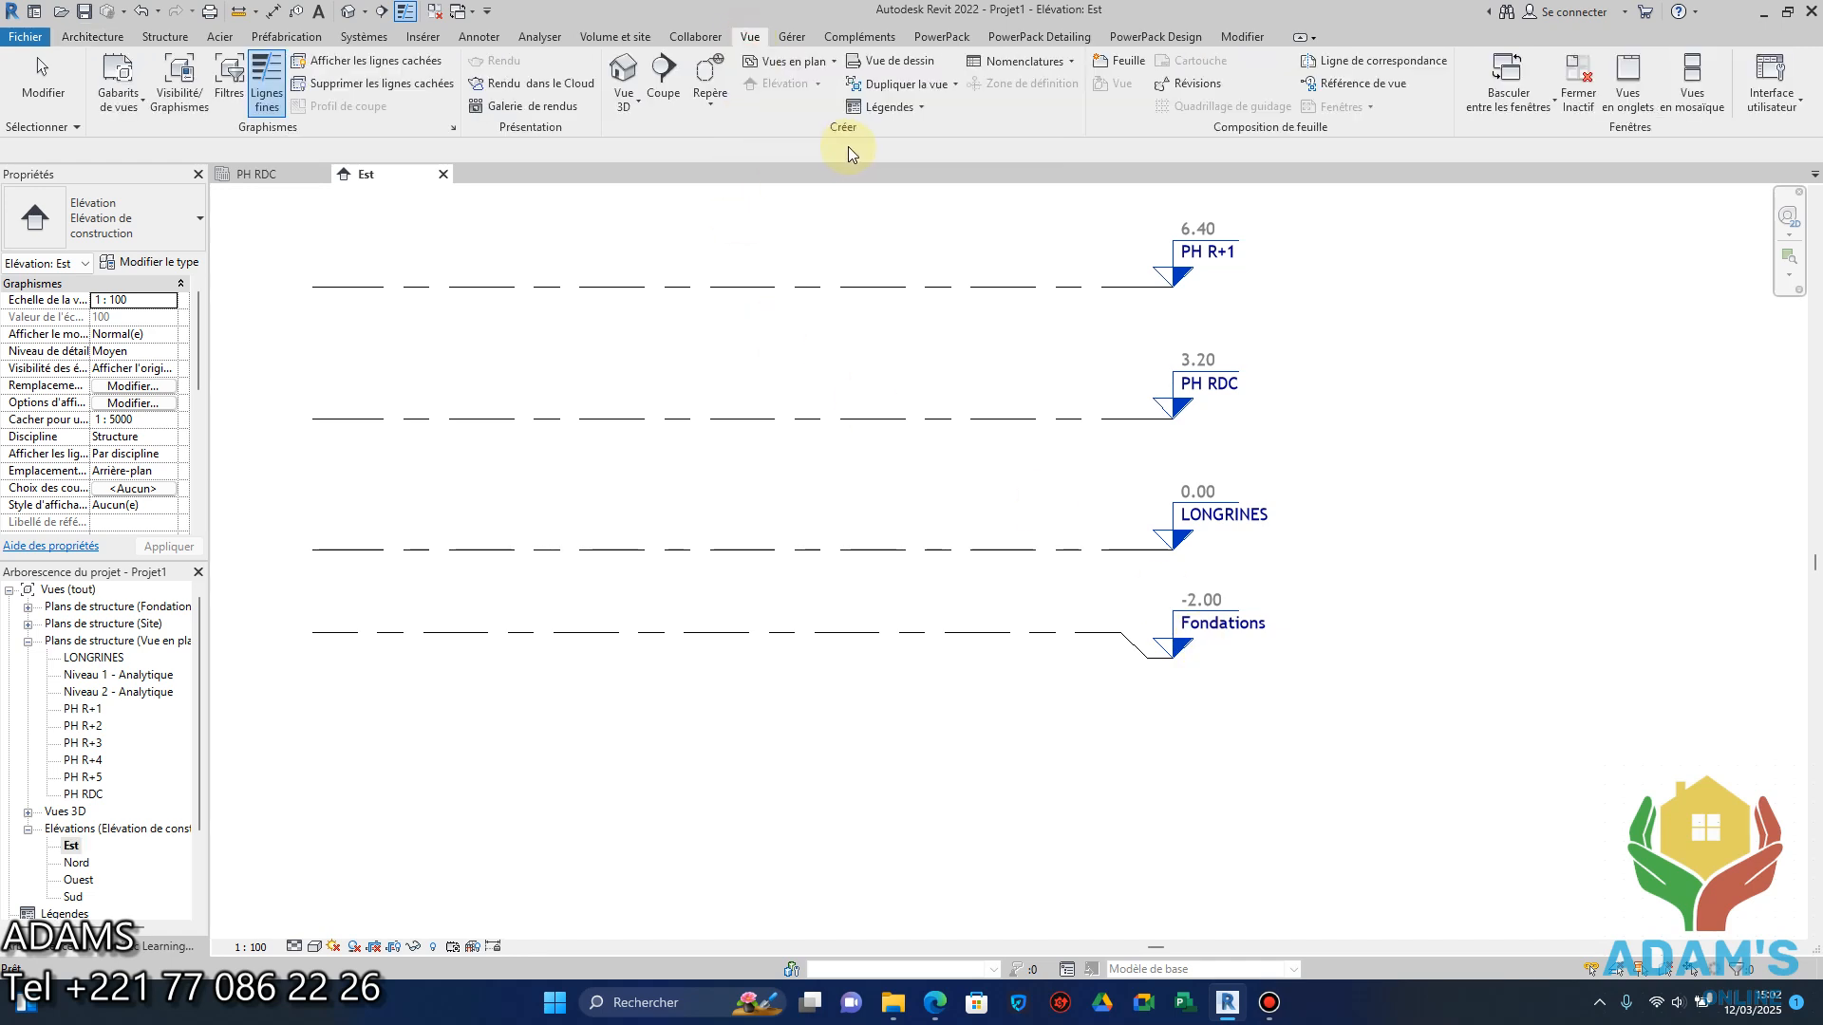
{"action": "left_click", "coordinate": [824, 62]}
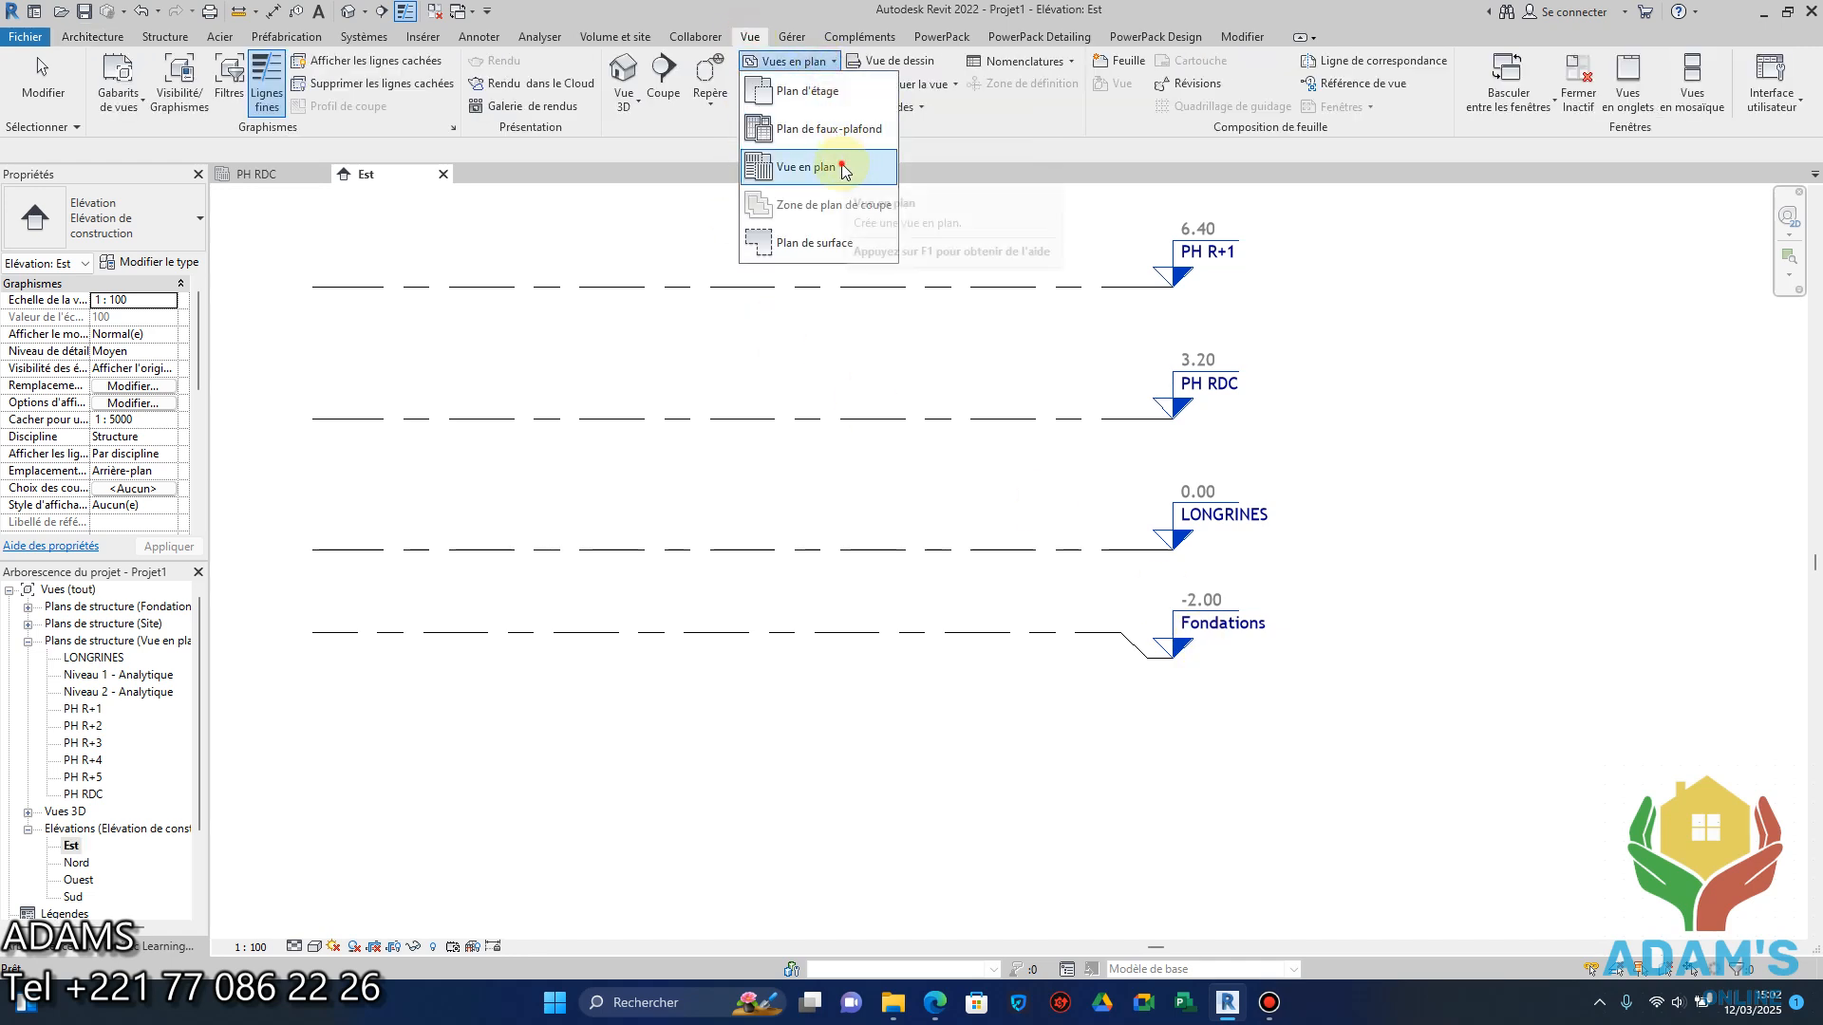
{"action": "left_click", "coordinate": [844, 169]}
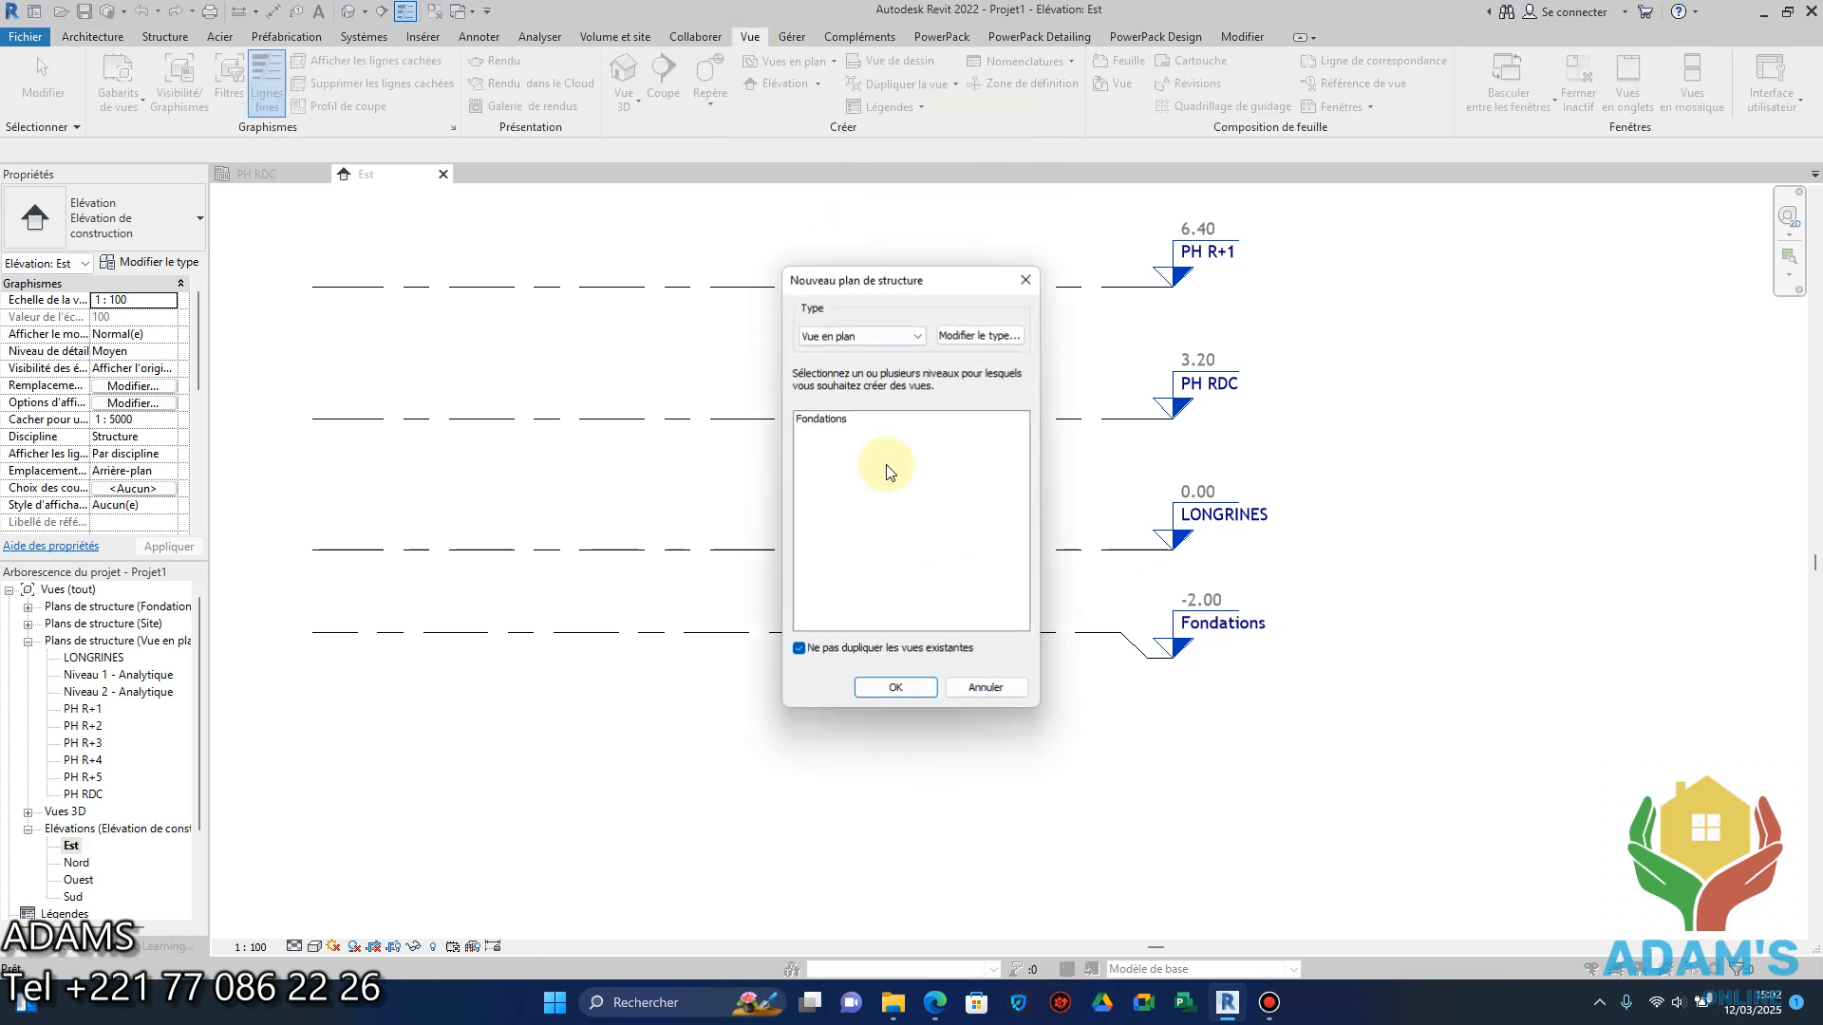
{"action": "left_click", "coordinate": [826, 420]}
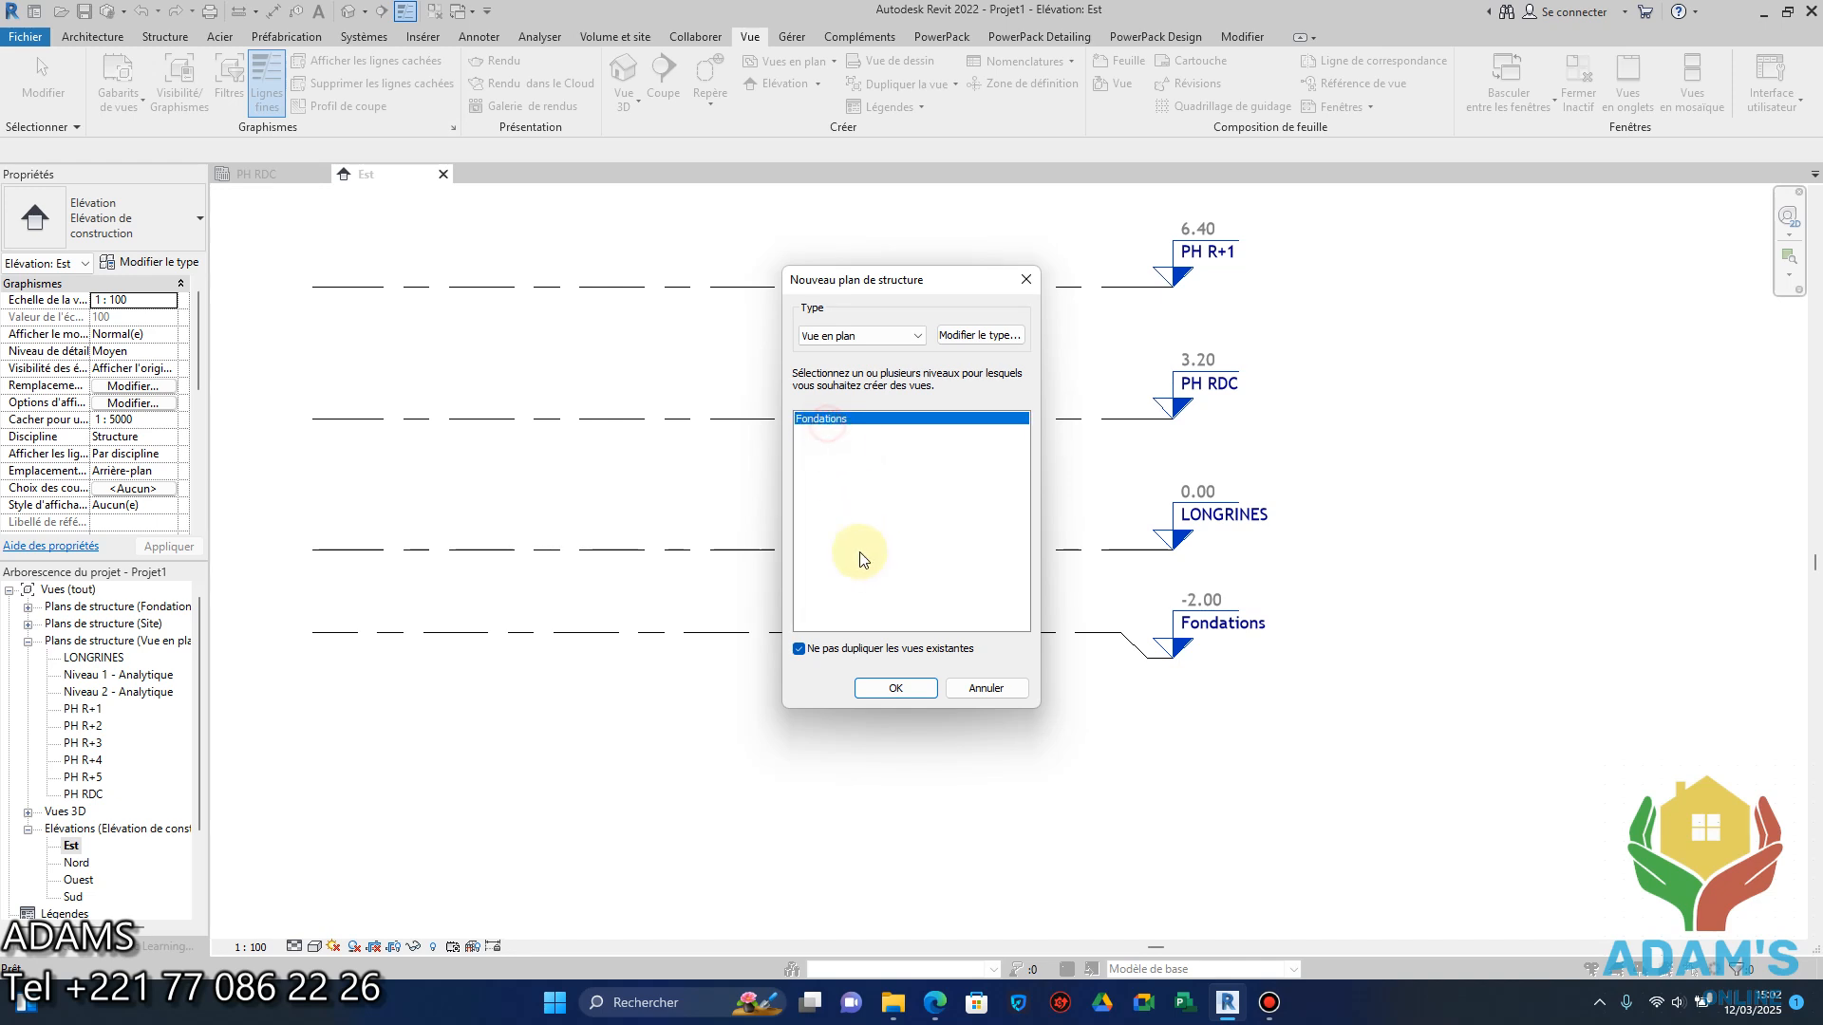
{"action": "left_click", "coordinate": [895, 687]}
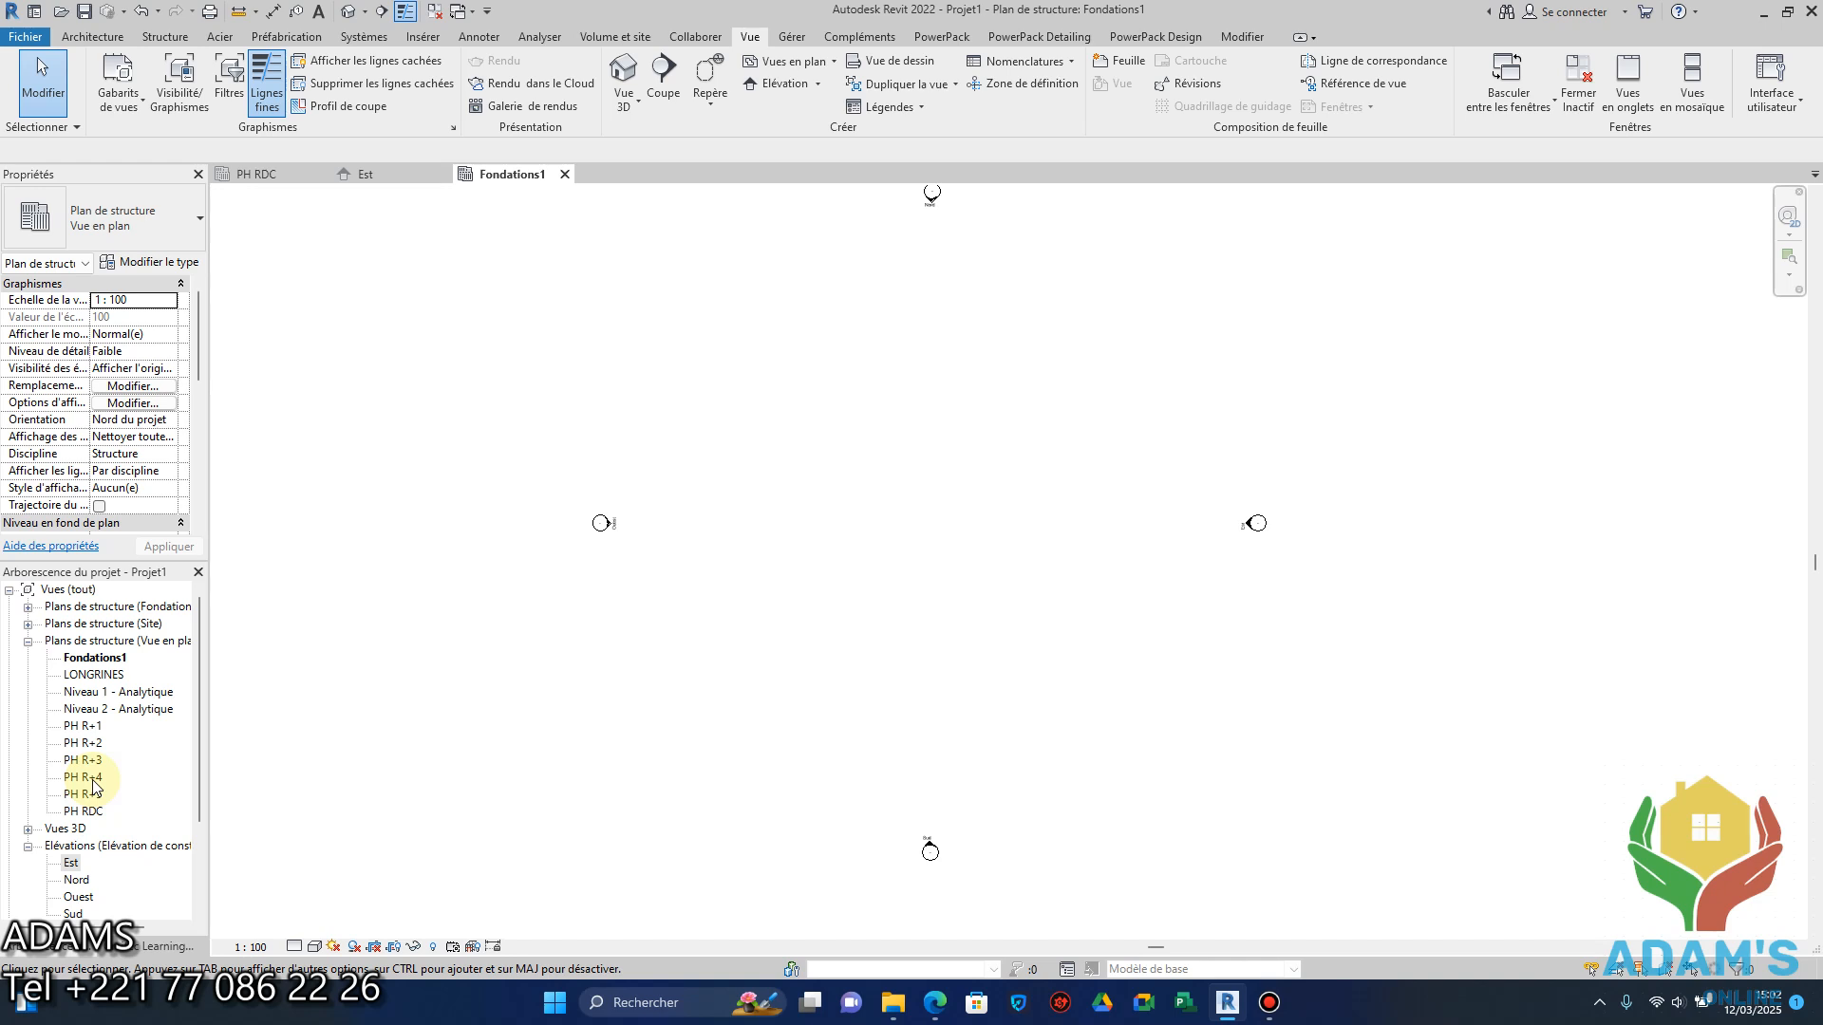
Start placing a structural column in the foundation plan and choose the Béton - Rectangulaire - Poteau 300 x 450mm type.
{"action": "middle_click_drag", "start_coordinate": [581, 638], "coordinate": [658, 636]}
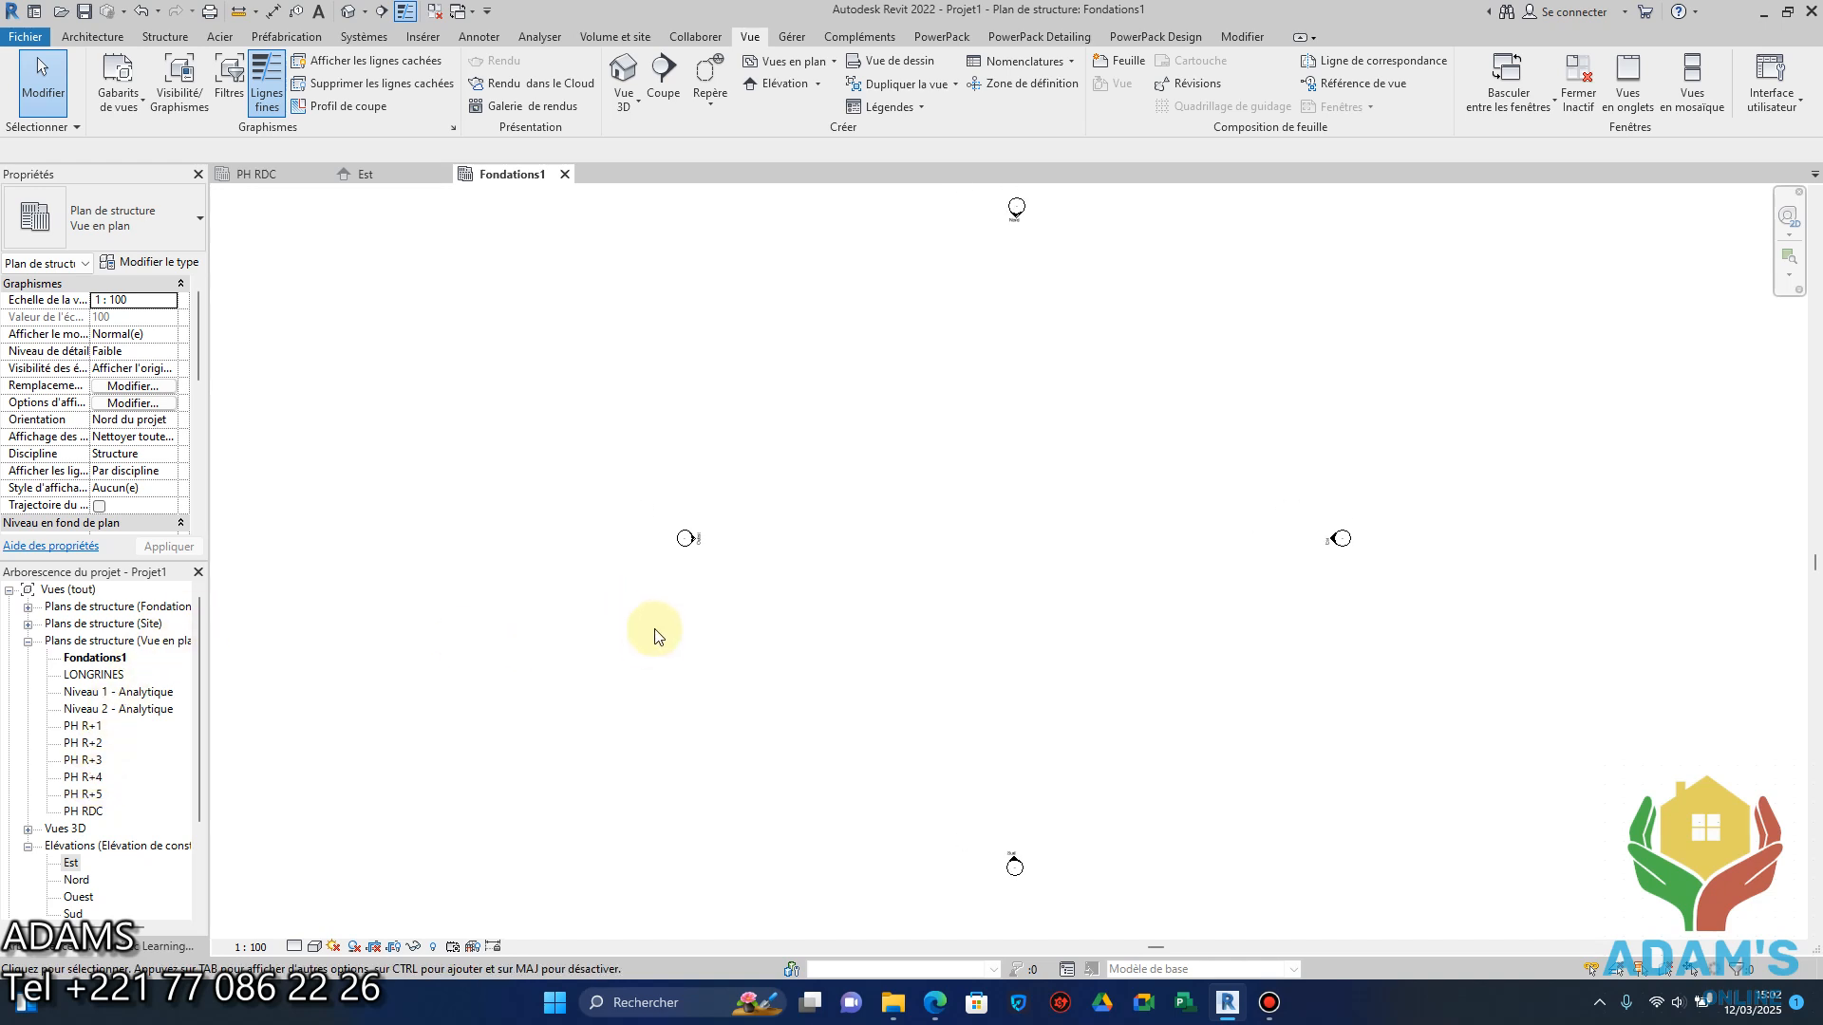
{"action": "left_click", "coordinate": [159, 34]}
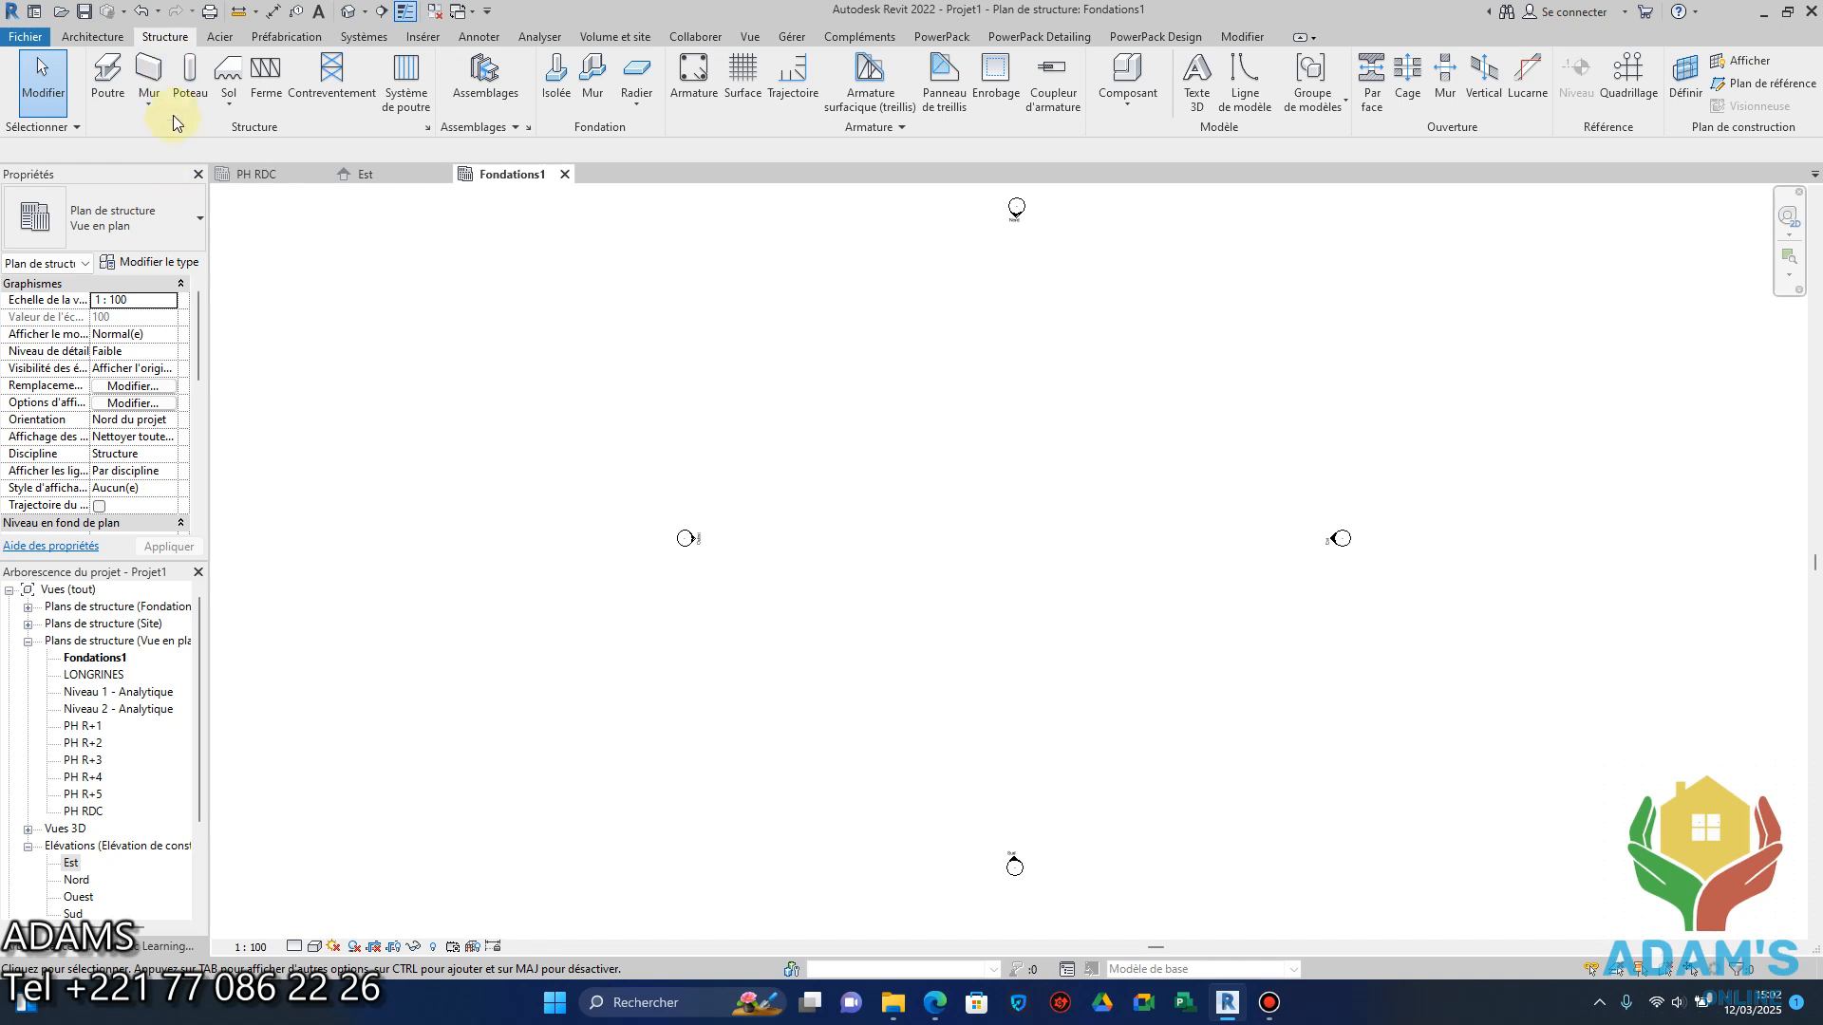
{"action": "left_click", "coordinate": [190, 69]}
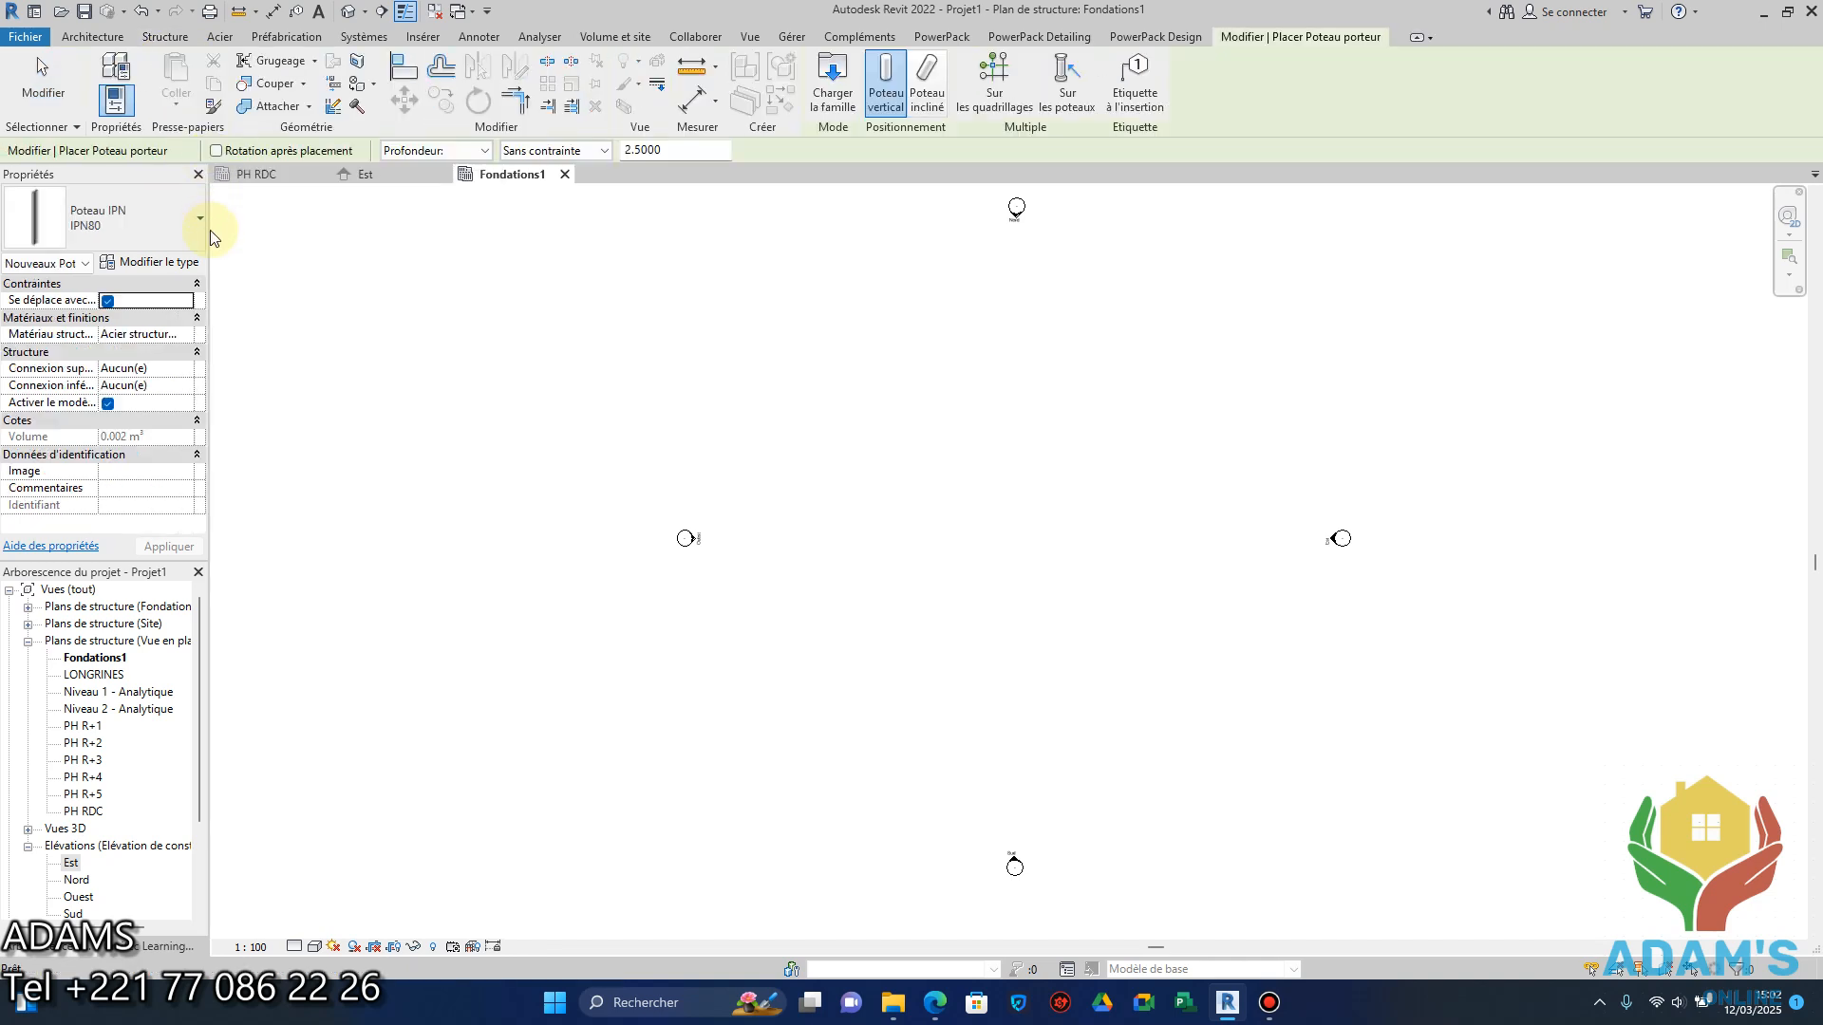
{"action": "left_click", "coordinate": [163, 269]}
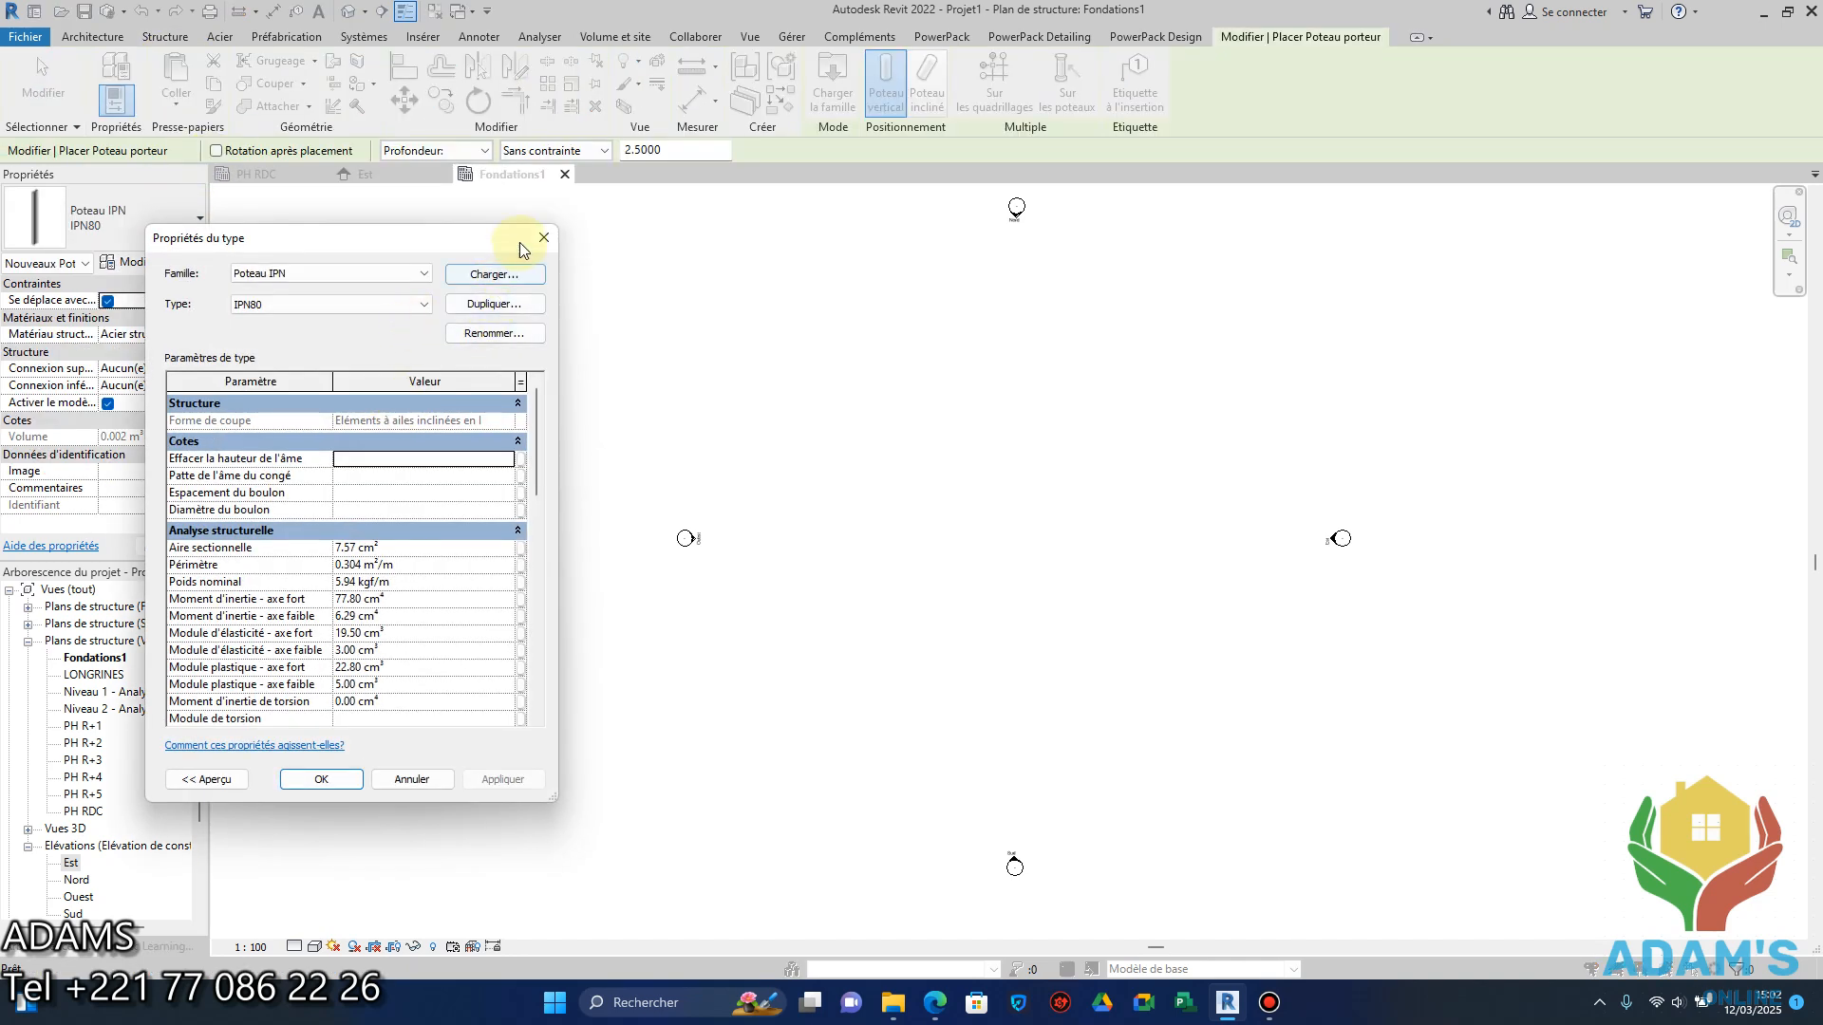
{"action": "left_click", "coordinate": [543, 238]}
{"action": "left_click", "coordinate": [105, 218]}
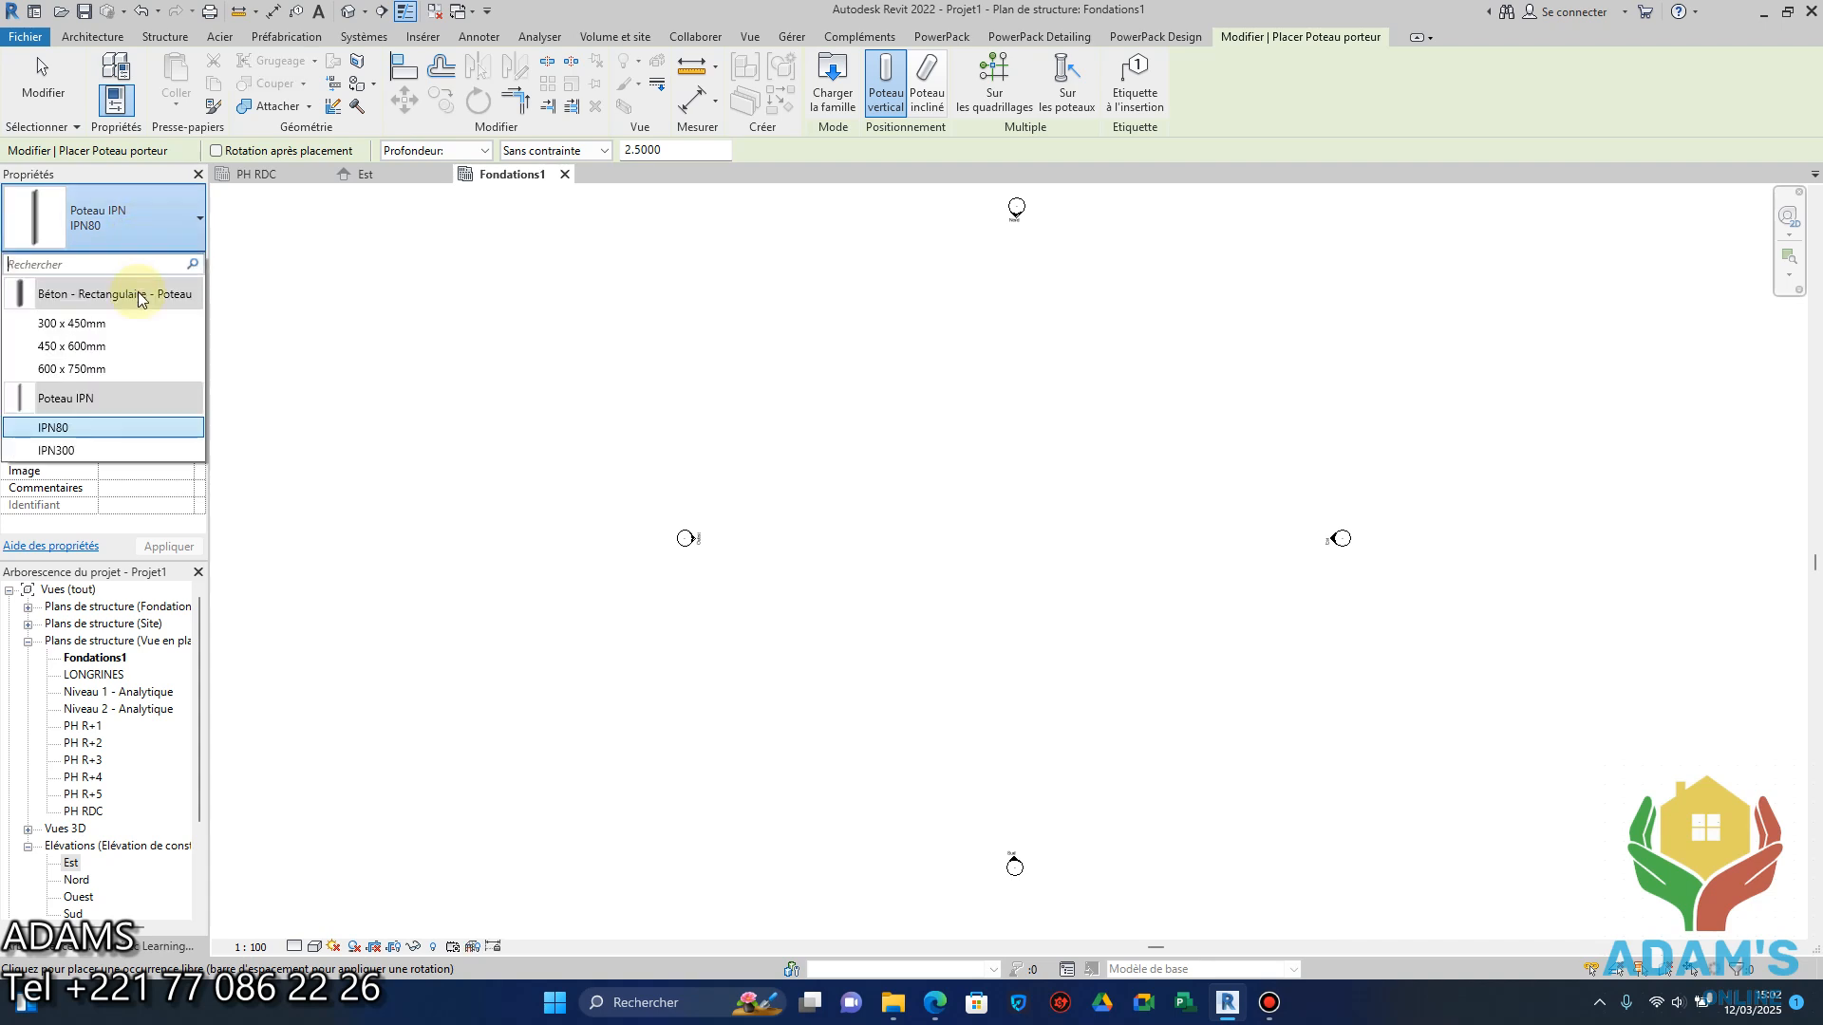
{"action": "left_click", "coordinate": [93, 324]}
Duplicate the 300 x 450mm column type as P20X40 with b set to 0.20 m and h to 0.40 m.
{"action": "left_click", "coordinate": [179, 263]}
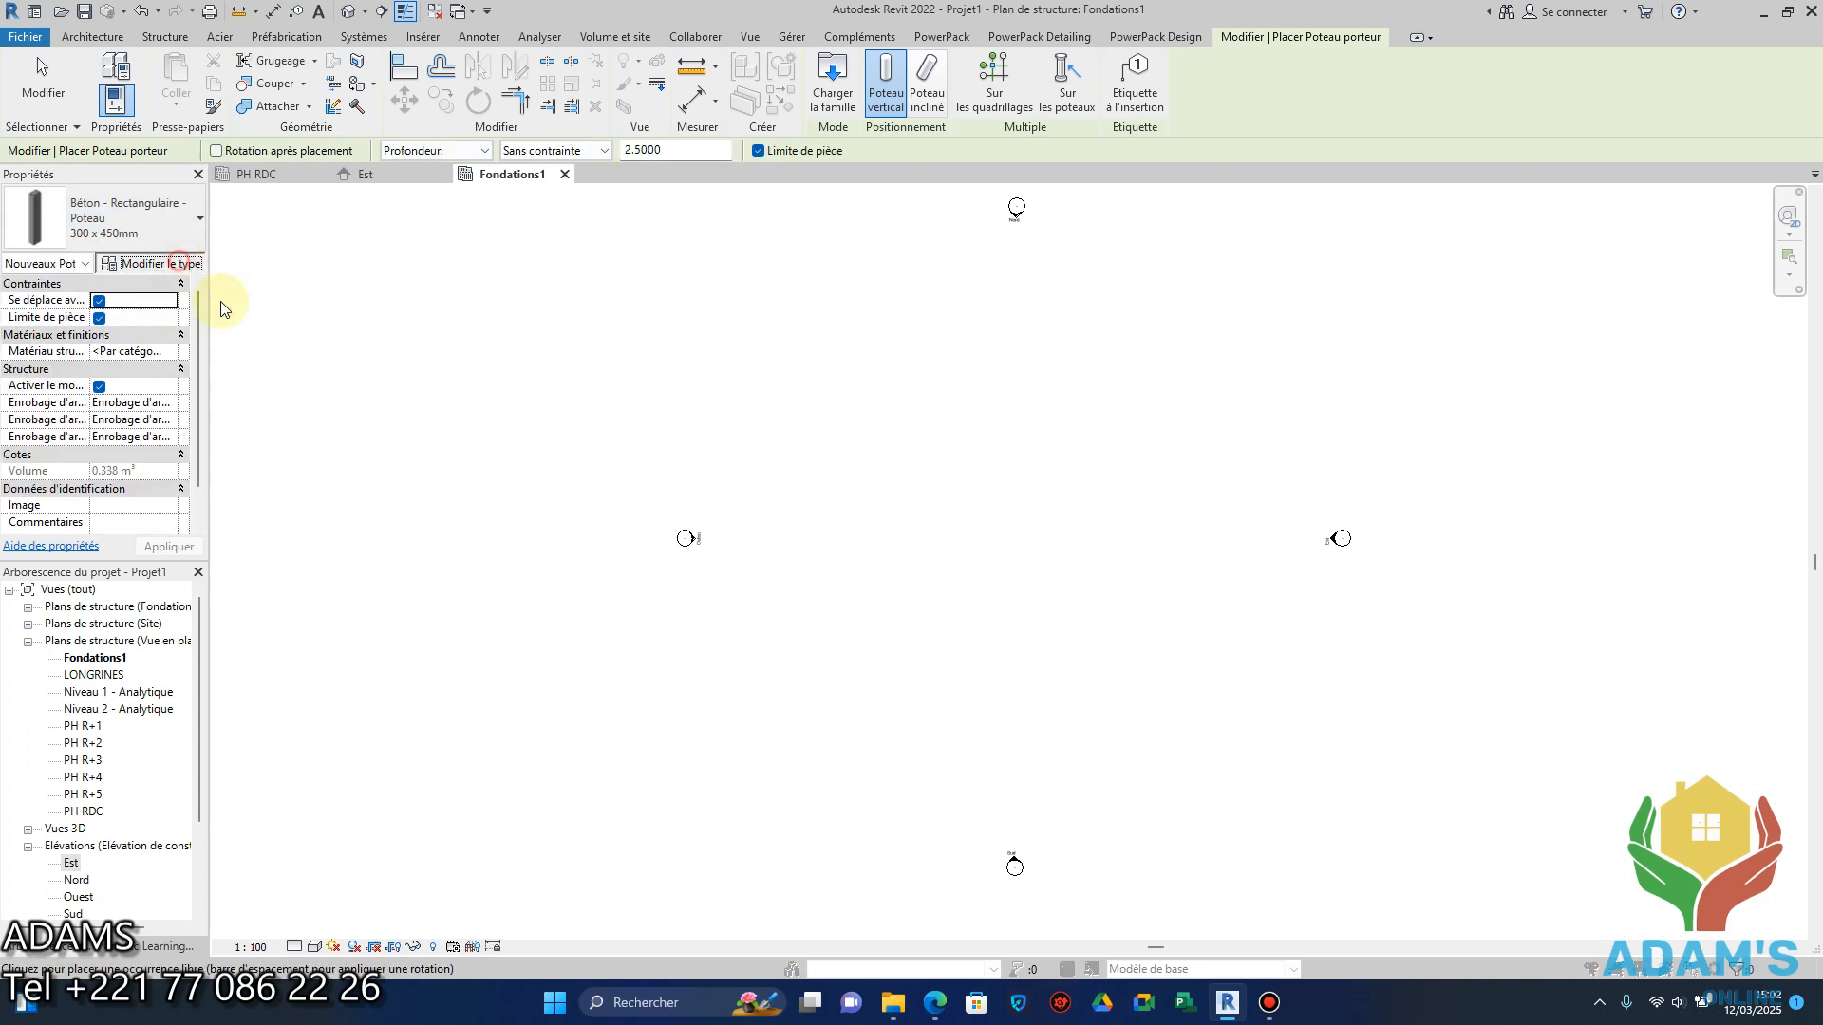
{"action": "left_click", "coordinate": [510, 309]}
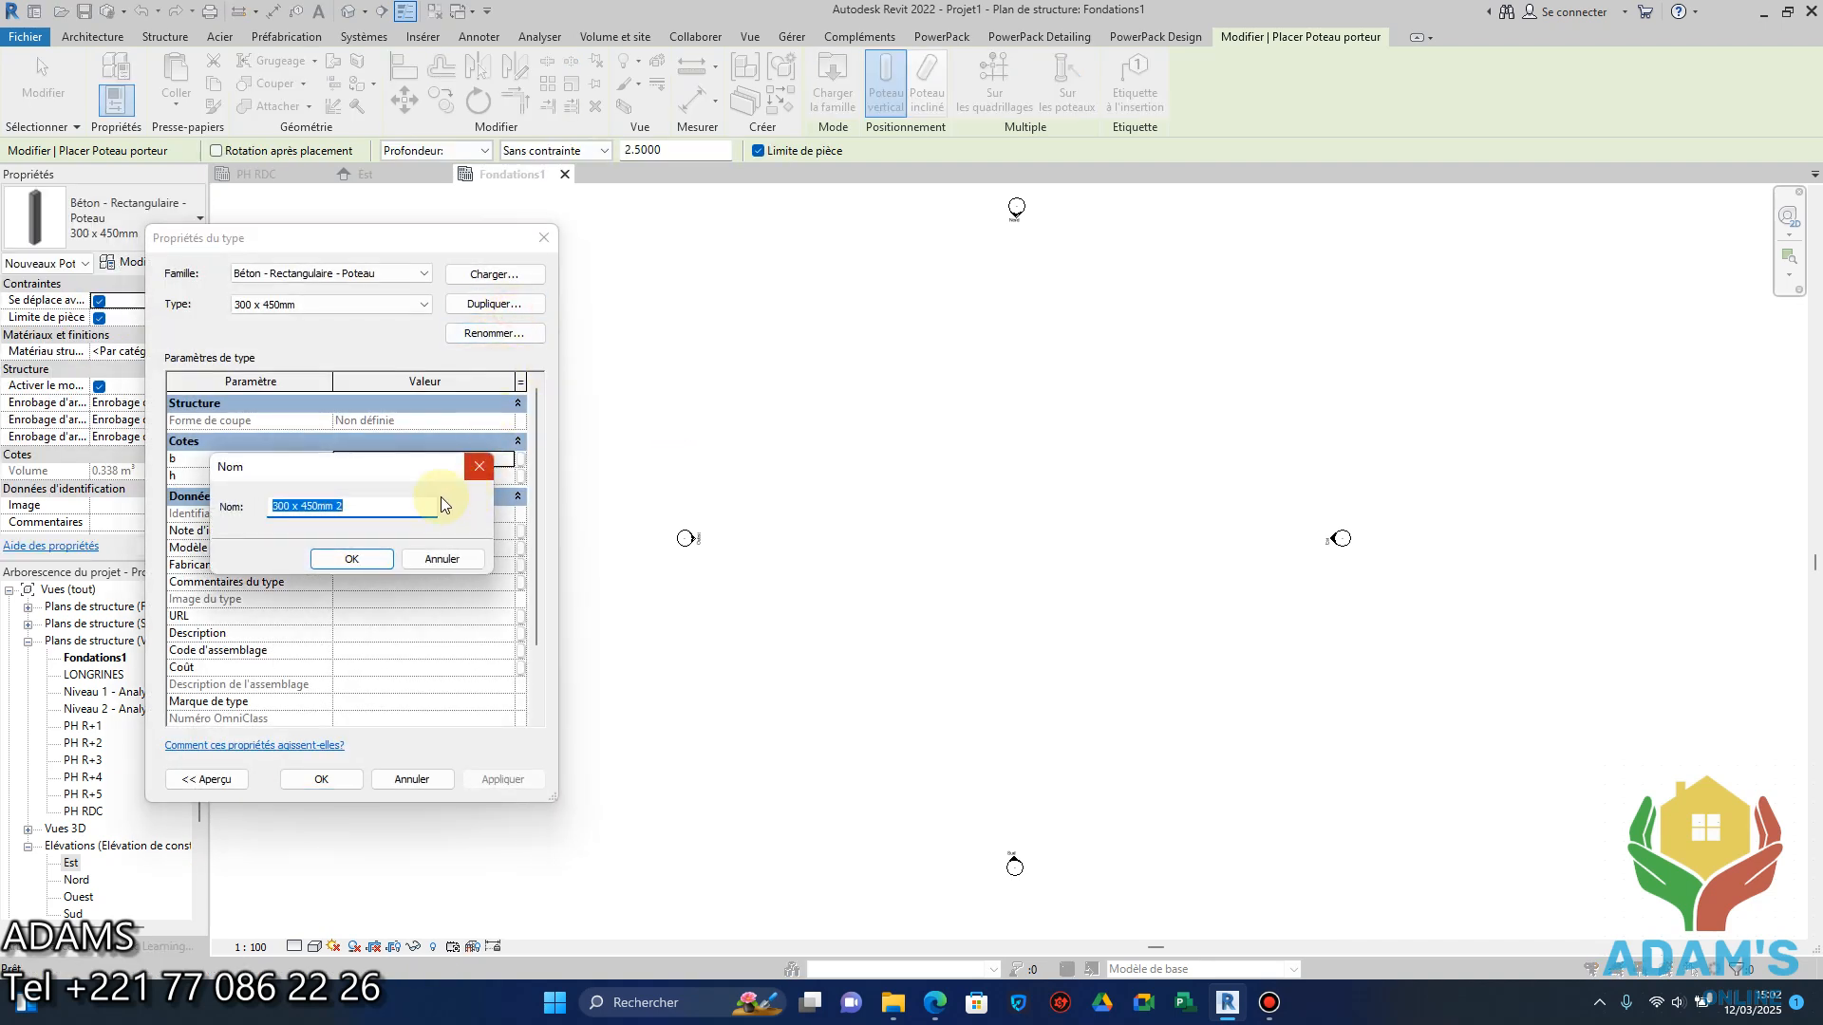
{"action": "type", "text": "P20X40"}
{"action": "left_click", "coordinate": [340, 560]}
{"action": "left_click", "coordinate": [414, 461]}
{"action": "type", "text": ".2"}
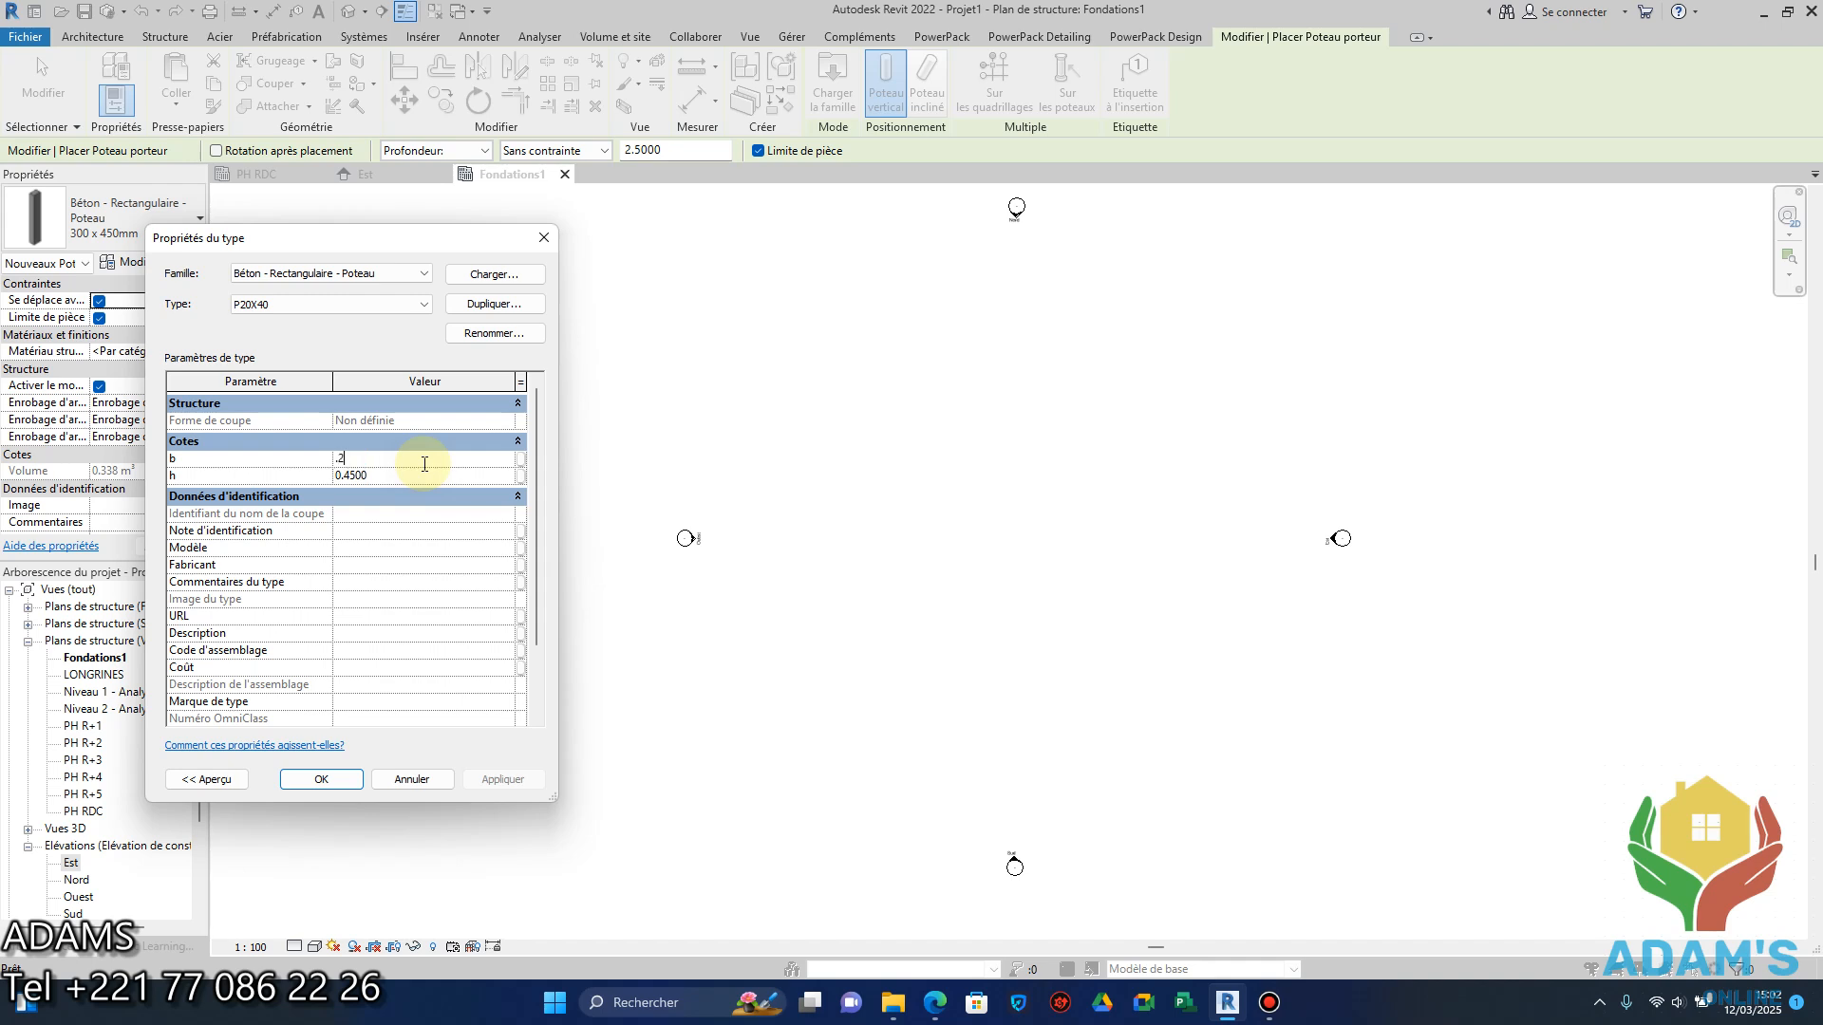
{"action": "type", "text": "0"}
{"action": "left_click", "coordinate": [320, 779]}
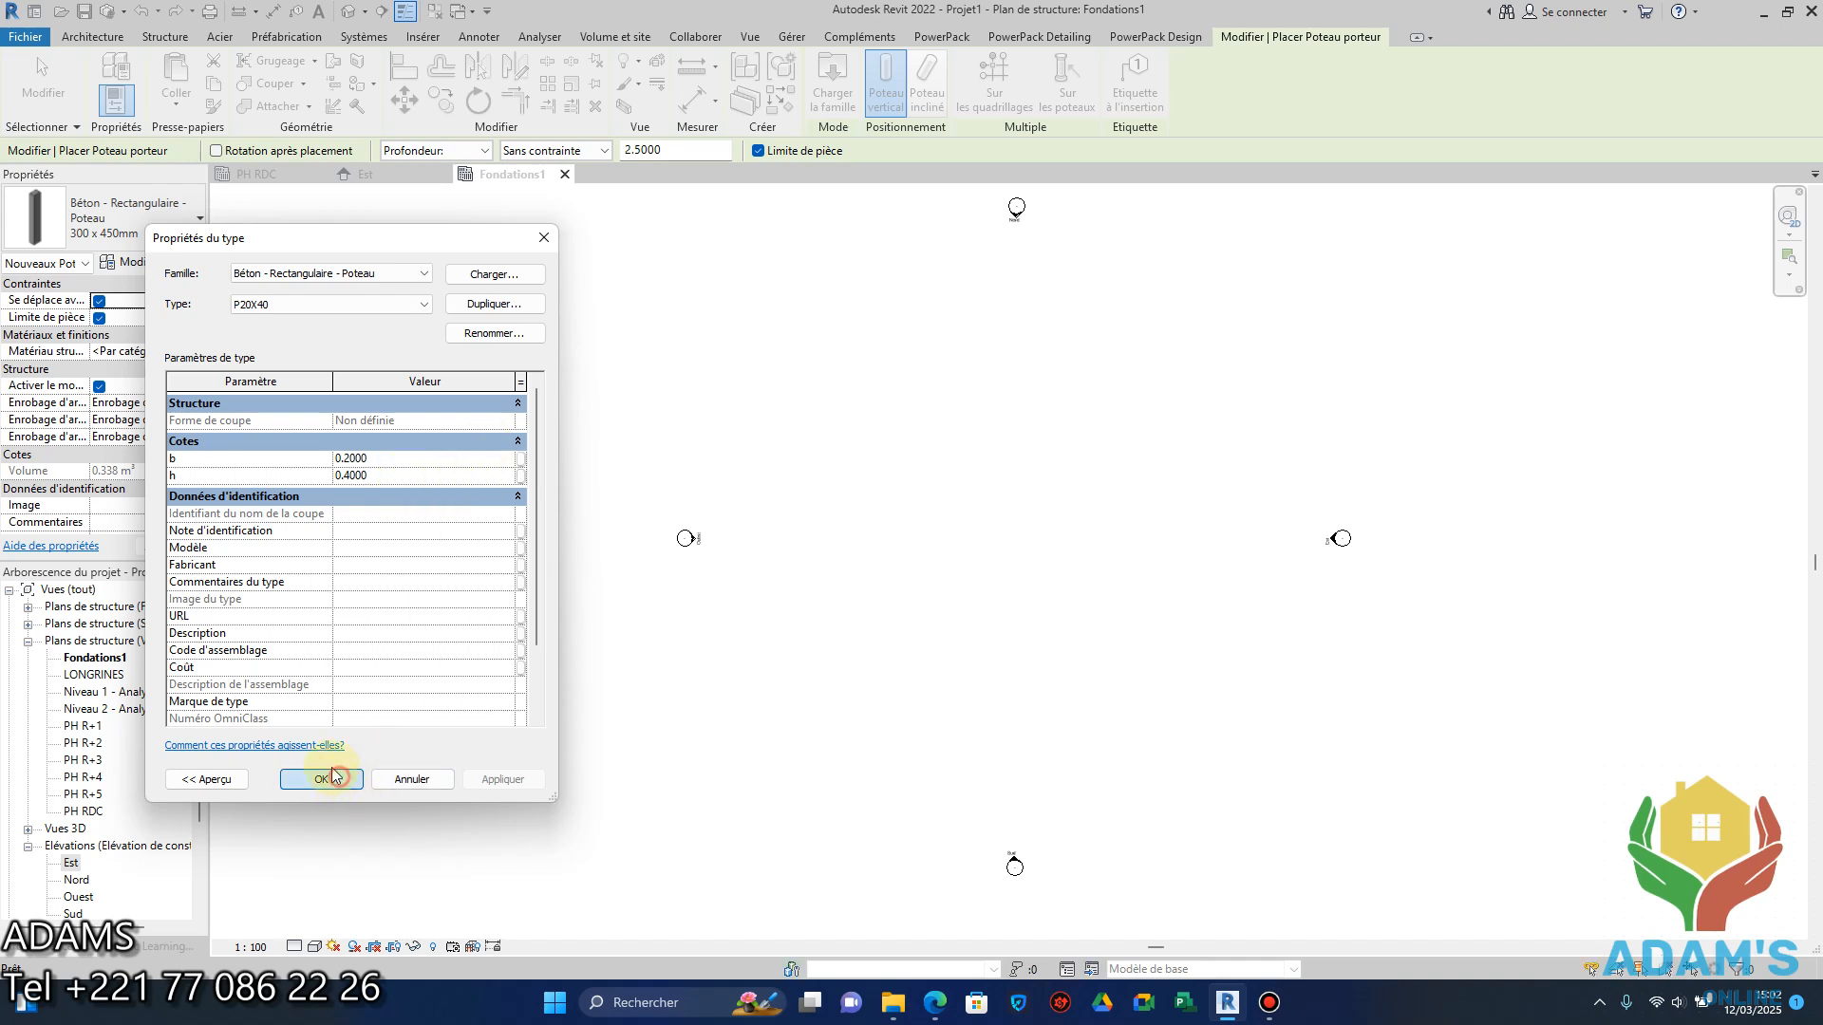
Assign Béton - Coulé sur place - Béton25 as the structural material of the P20X40 column.
{"action": "left_click", "coordinate": [163, 353]}
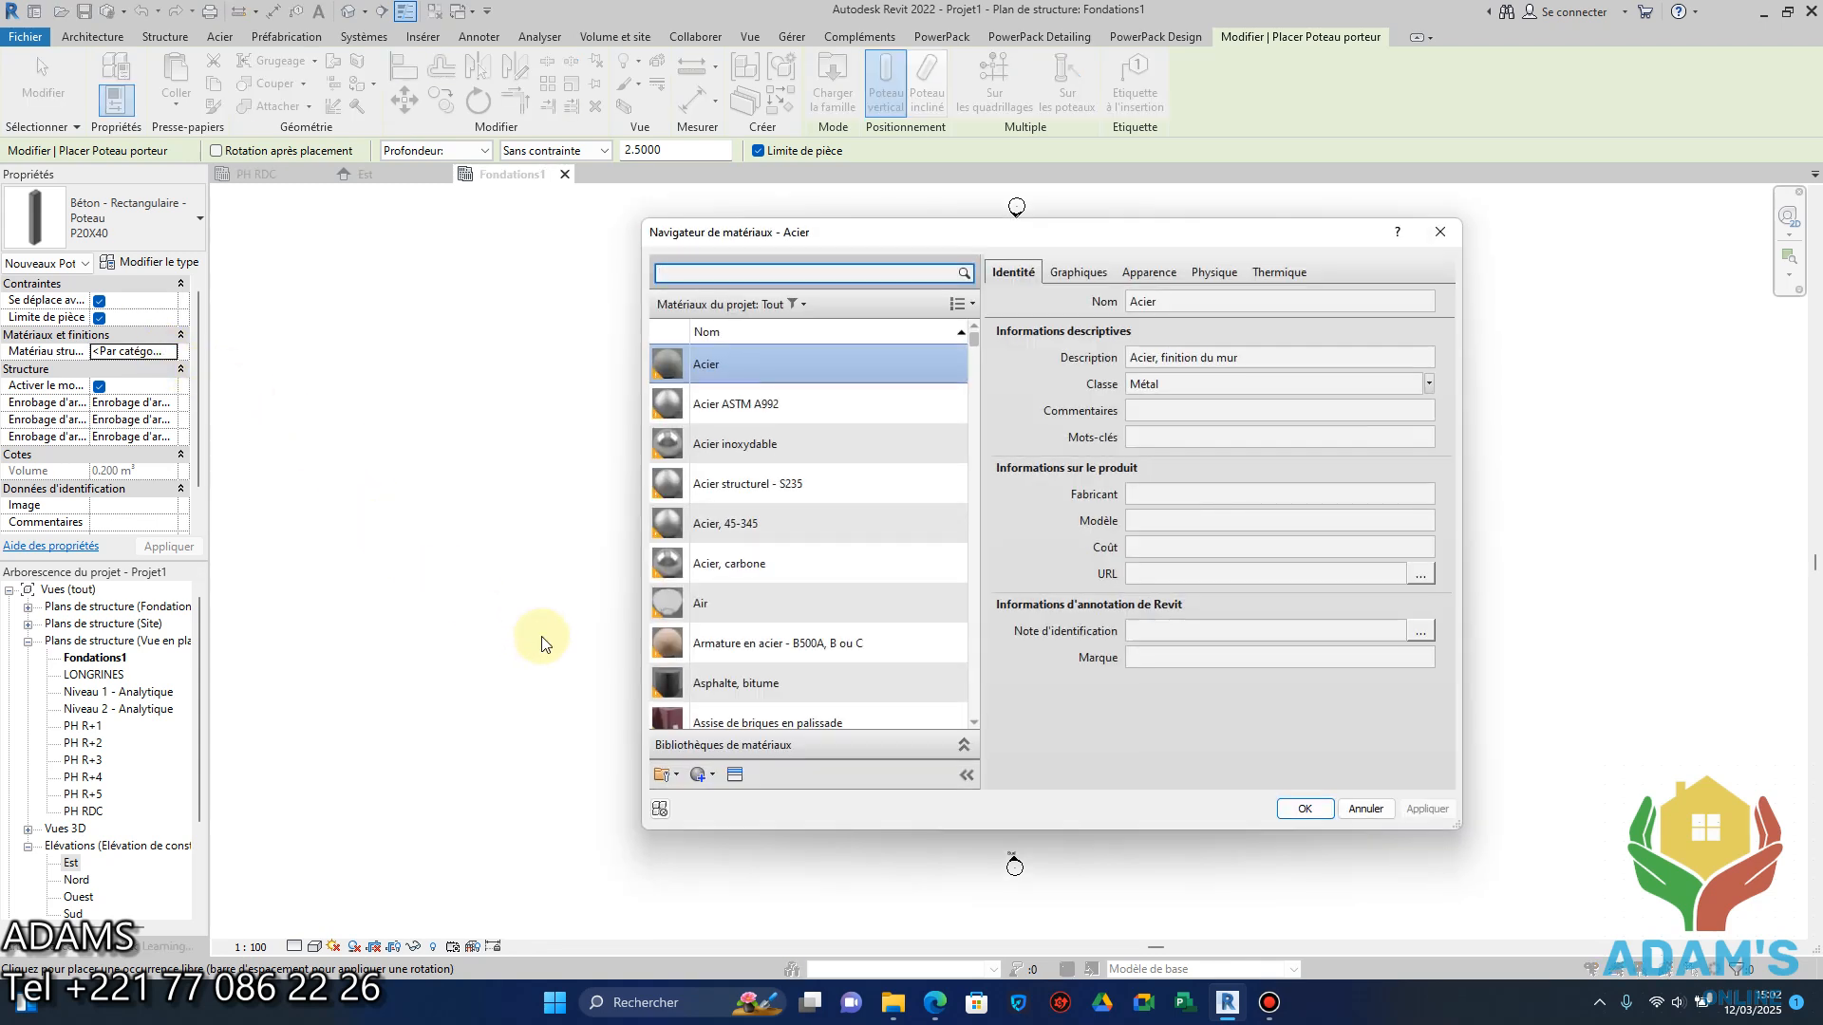
{"action": "scroll", "coordinate": [864, 587], "scroll_direction": "down", "scroll_amount": 5}
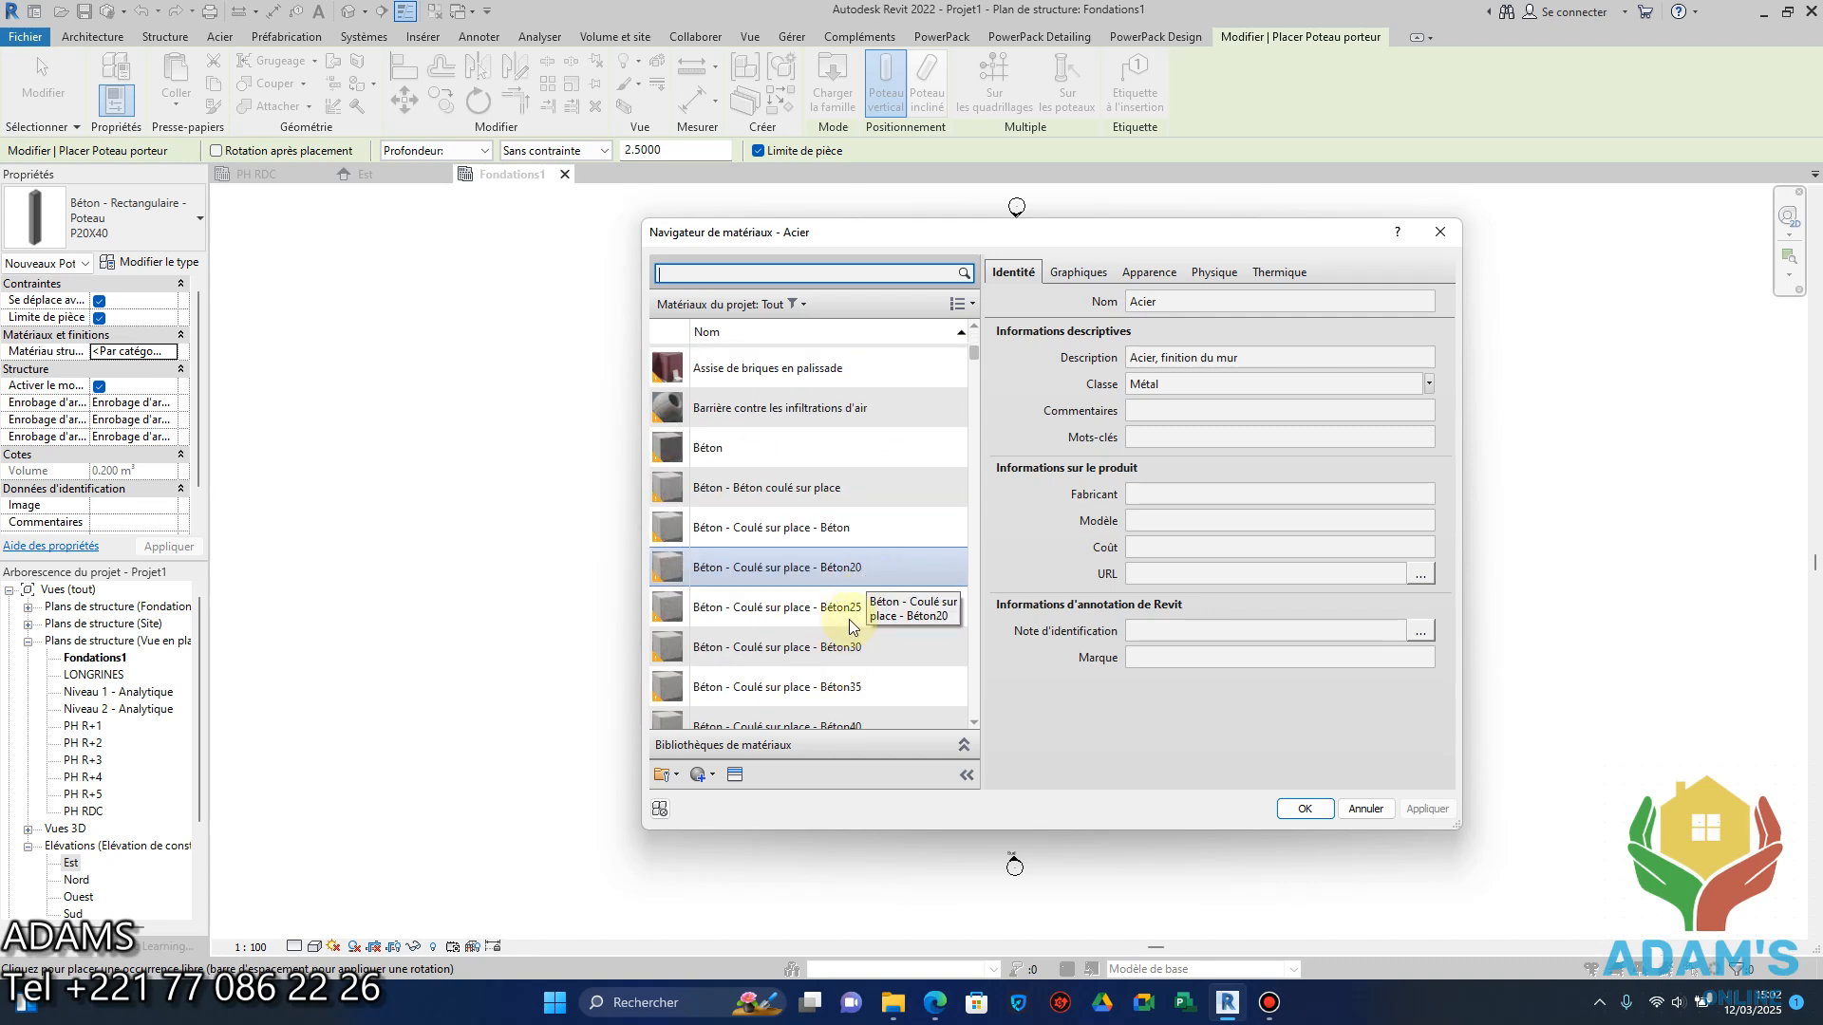
{"action": "left_click", "coordinate": [861, 613]}
{"action": "left_click", "coordinate": [1304, 808]}
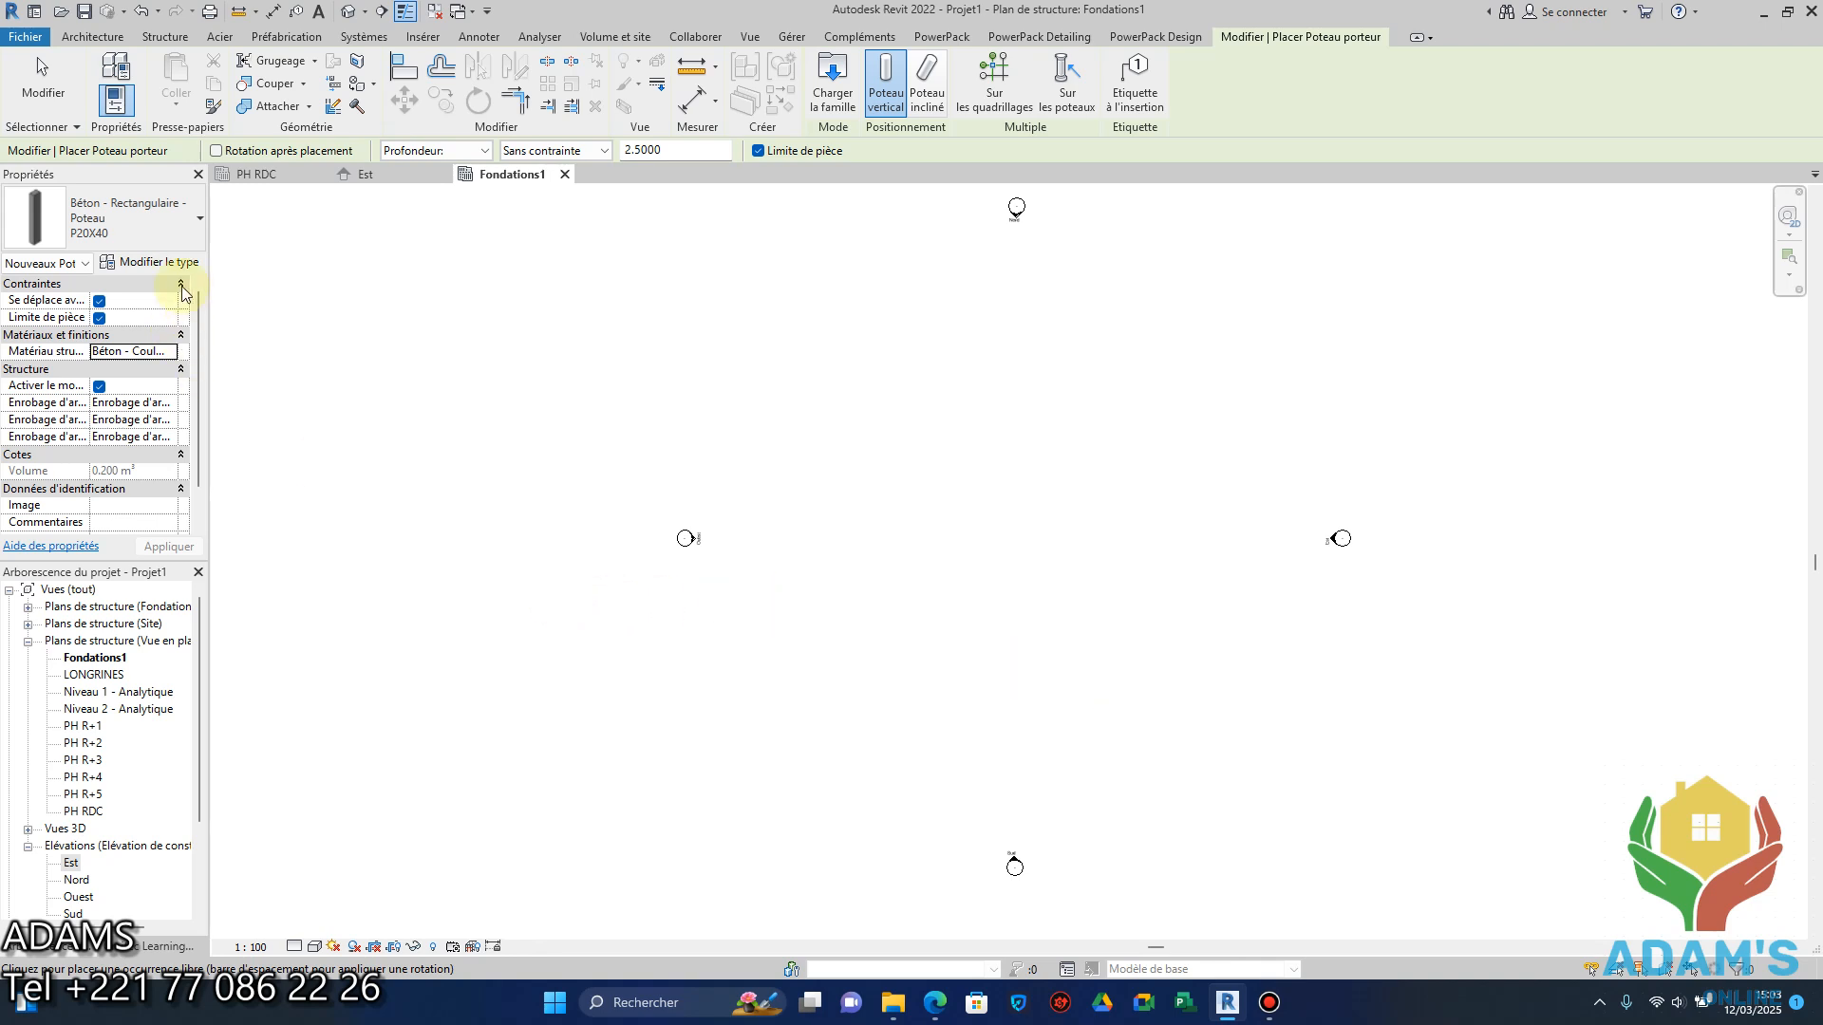
Duplicate the P20X40 column type as P20X50 and set its h dimension to 0.50 m.
{"action": "left_click", "coordinate": [180, 265]}
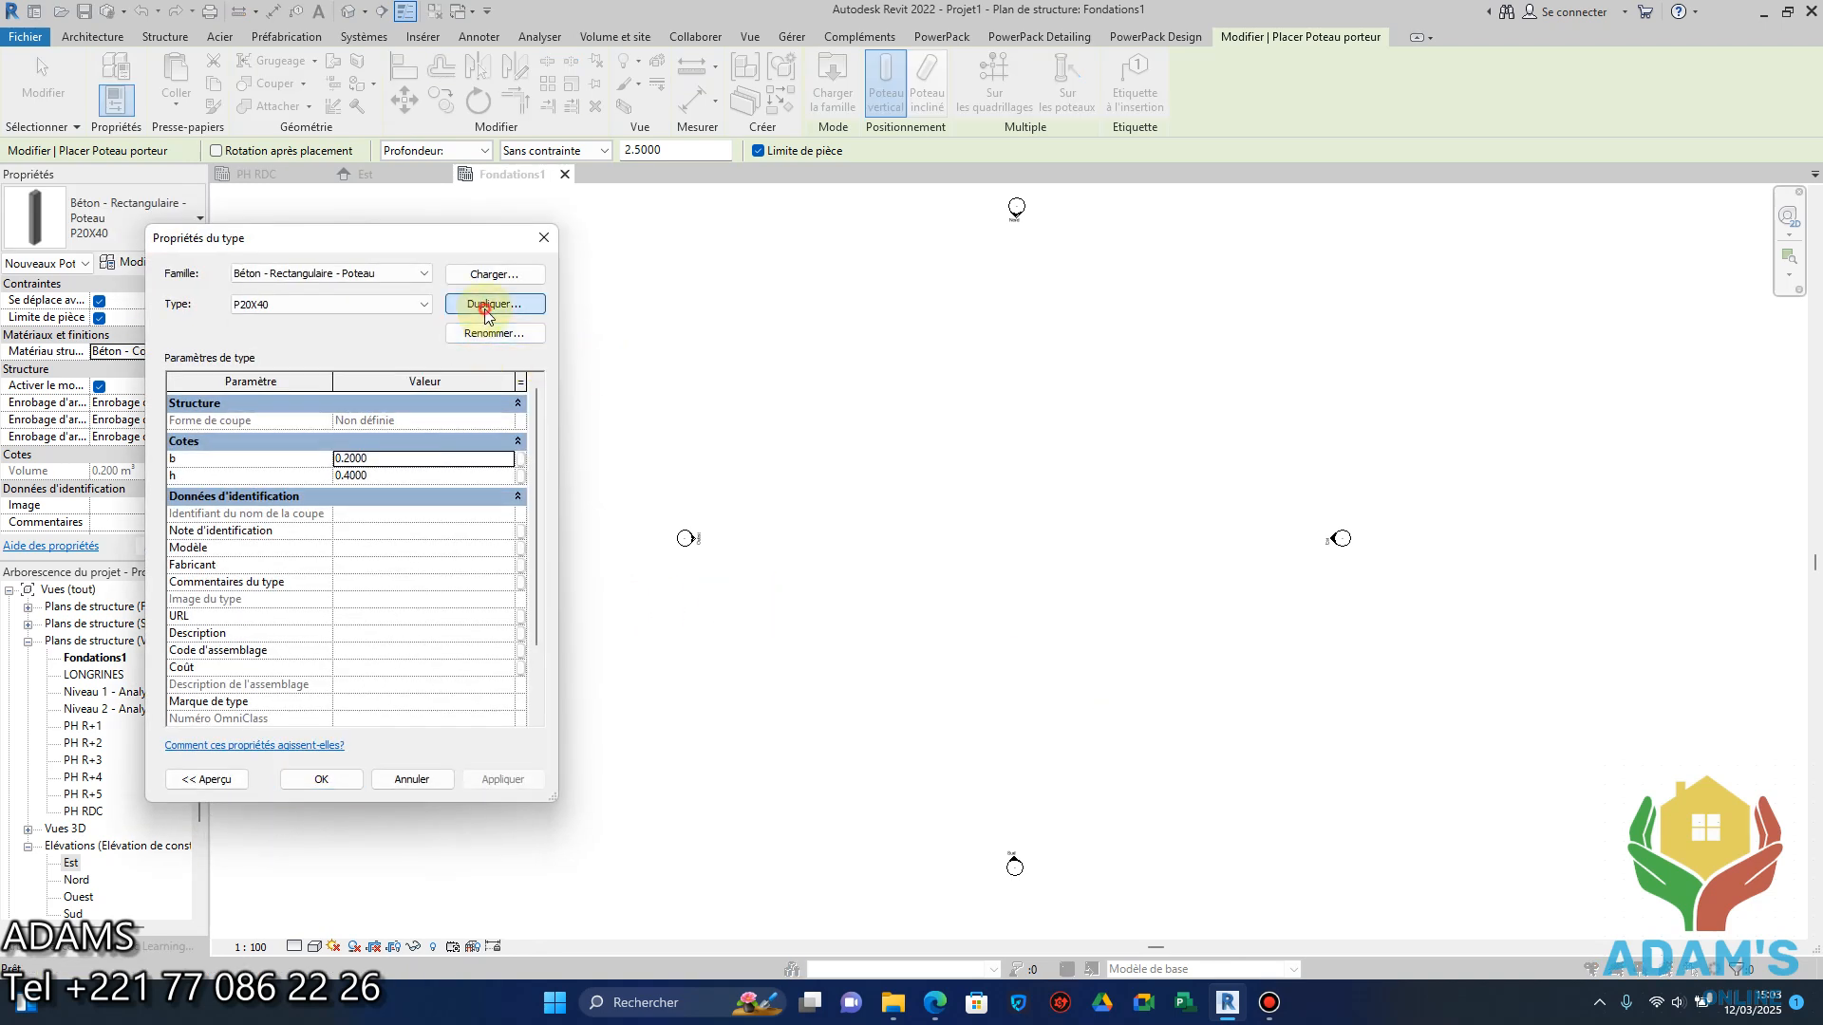
{"action": "left_click", "coordinate": [487, 306]}
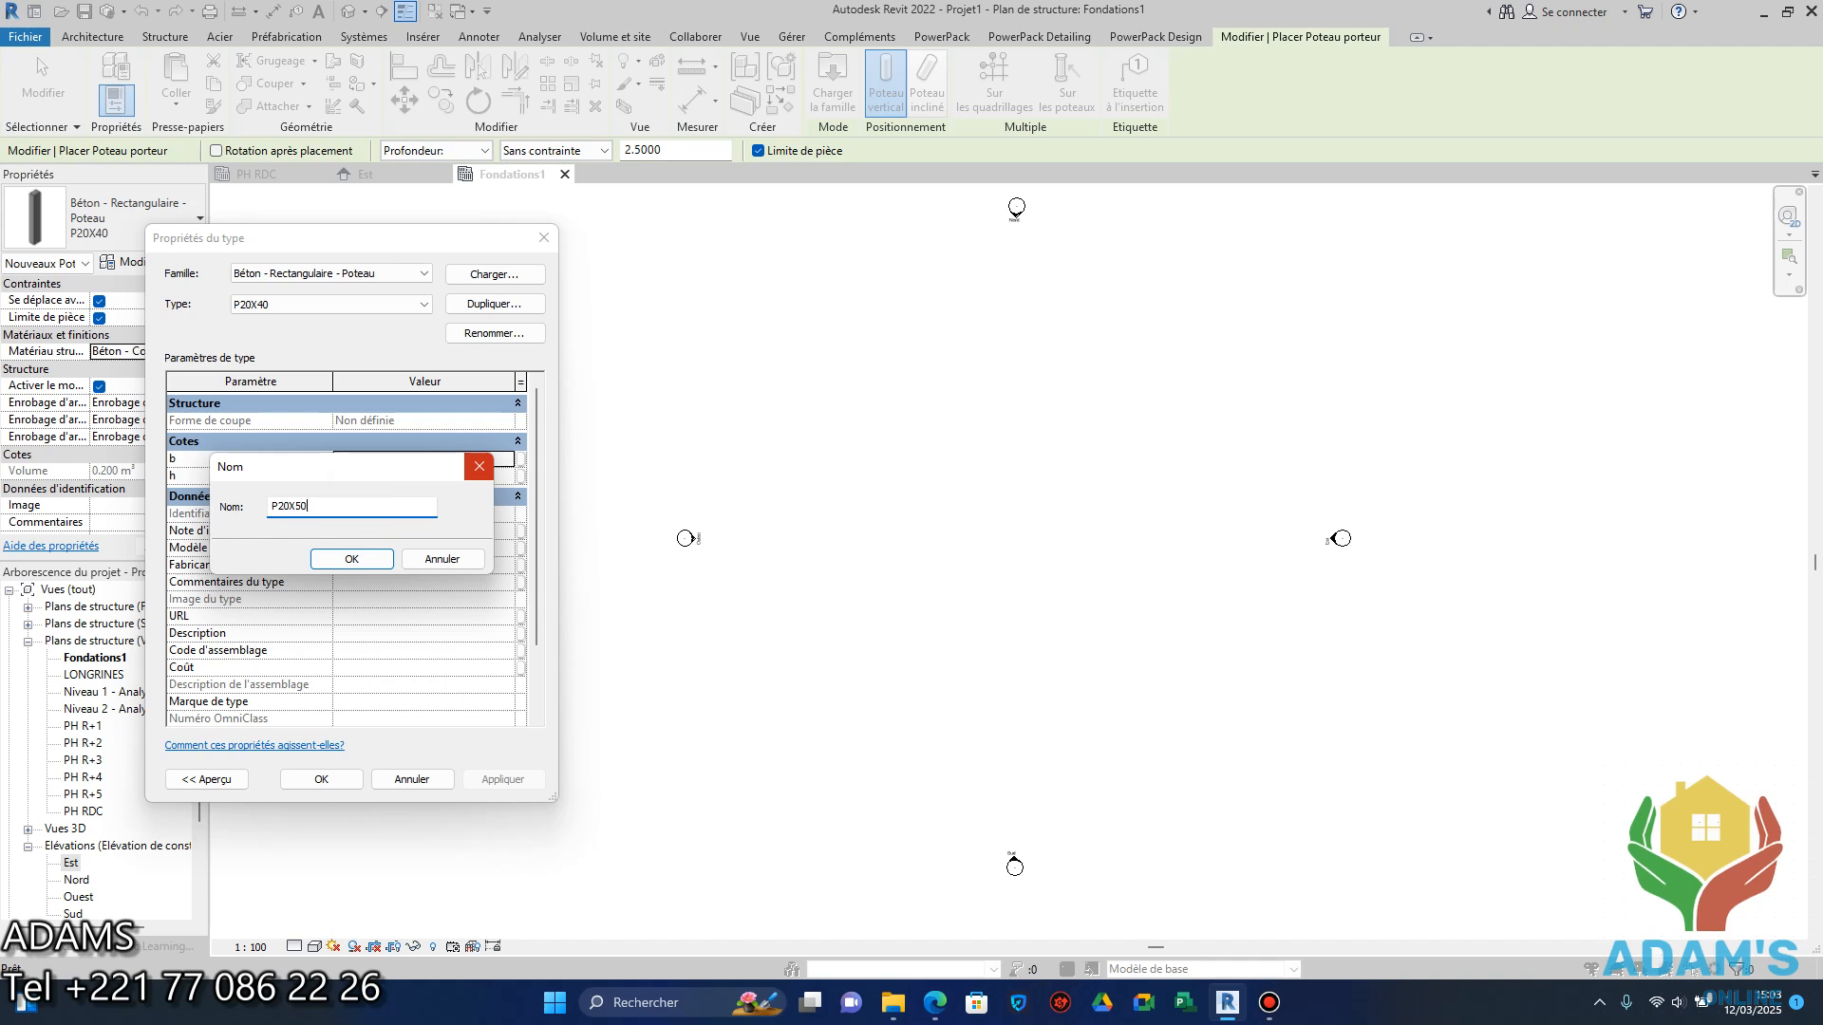
{"action": "key", "text": "Return"}
{"action": "left_click", "coordinate": [366, 477]}
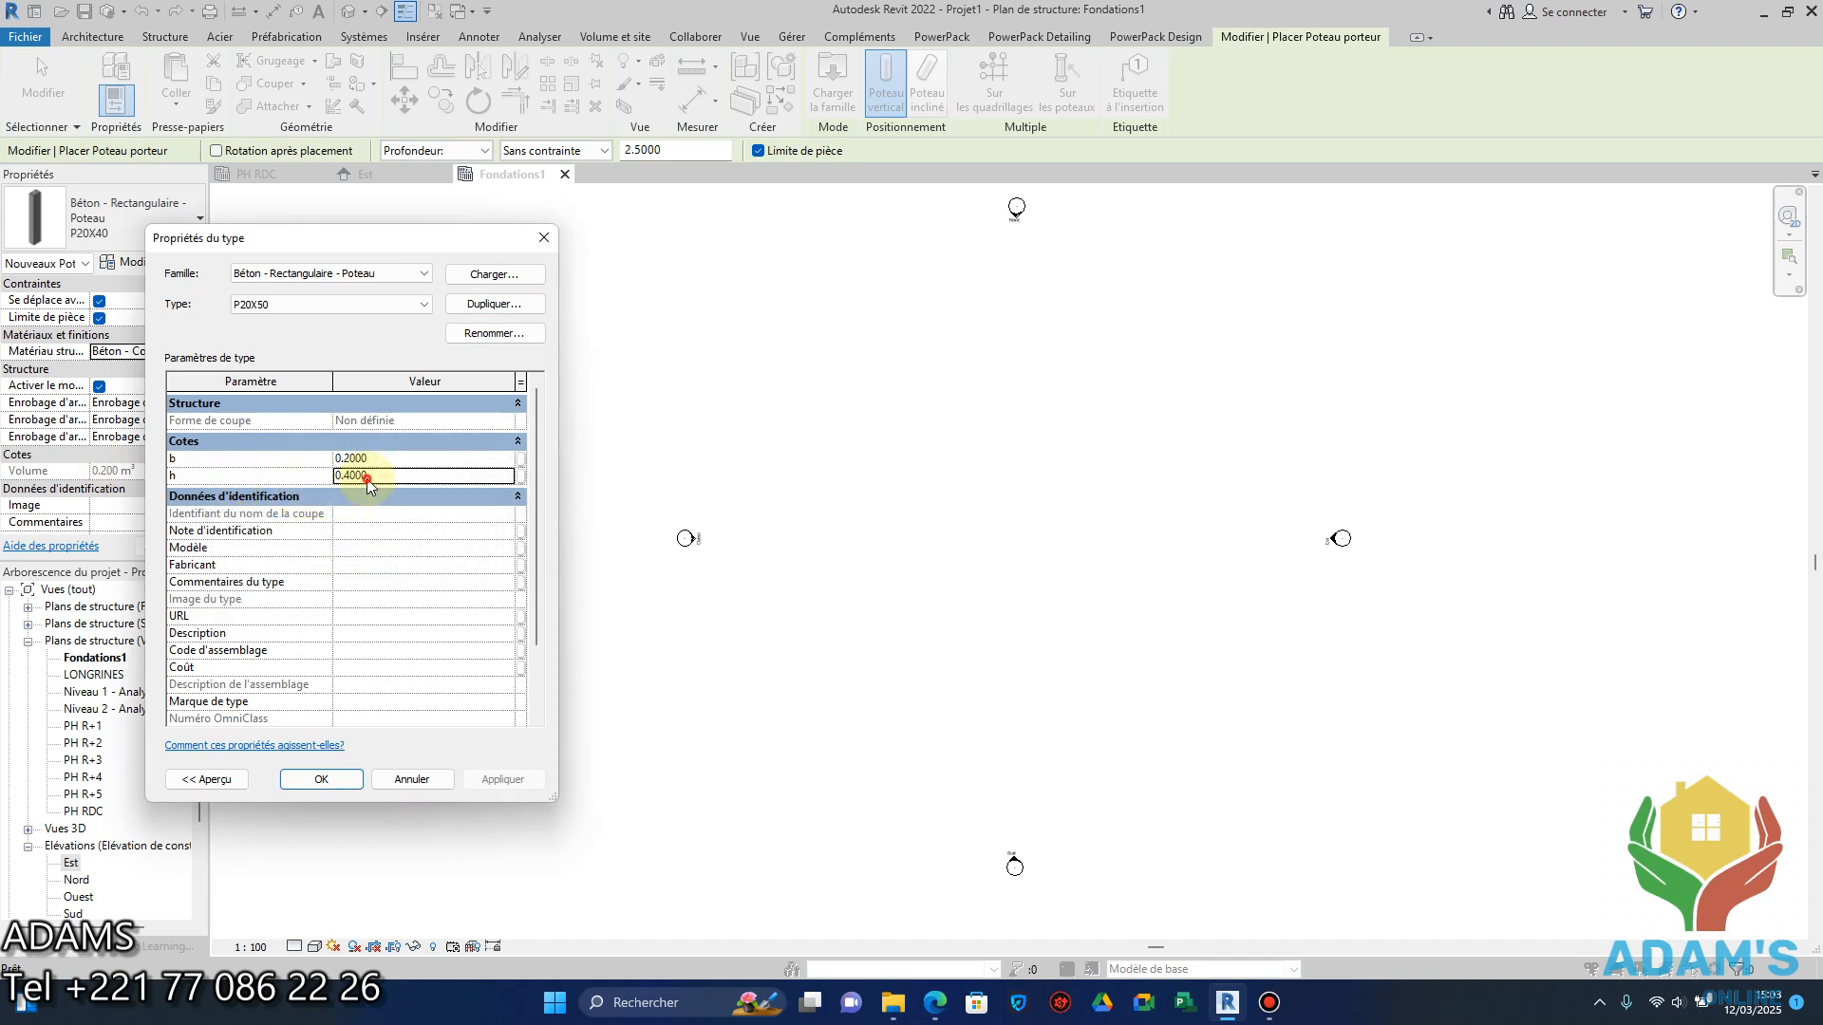
{"action": "double_click", "coordinate": [387, 478]}
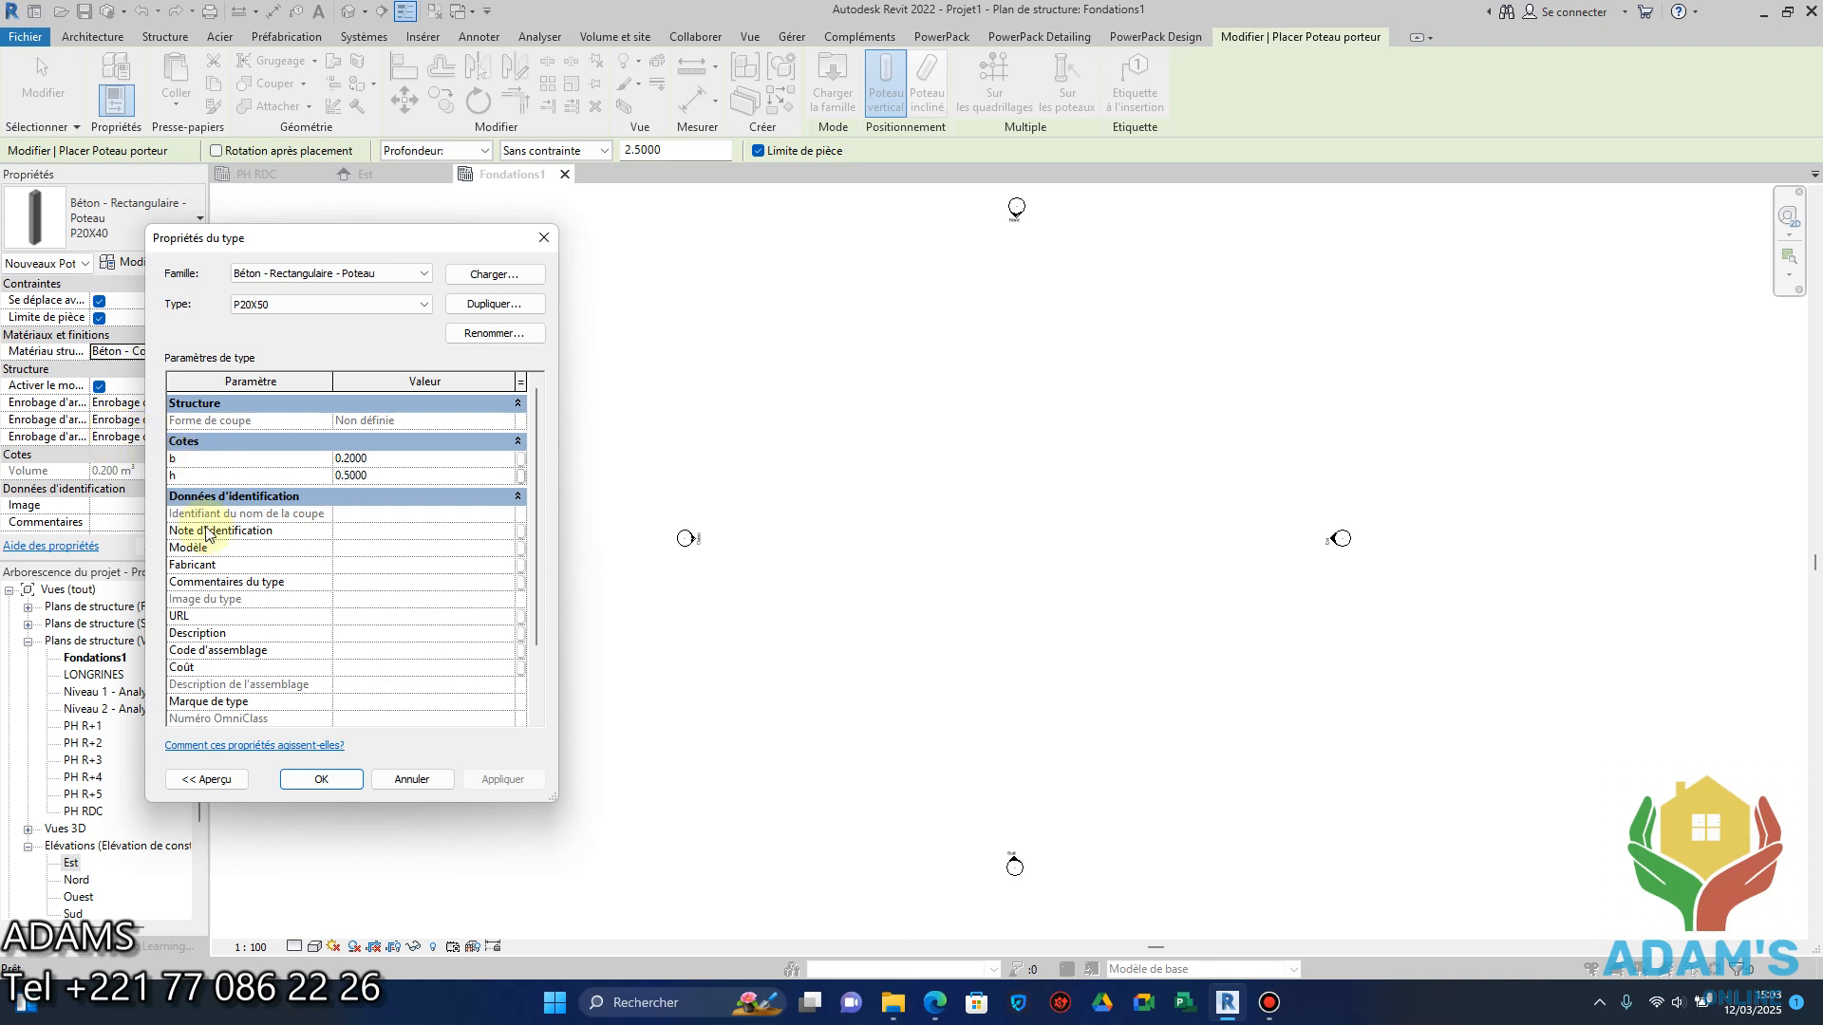
{"action": "left_click", "coordinate": [322, 781]}
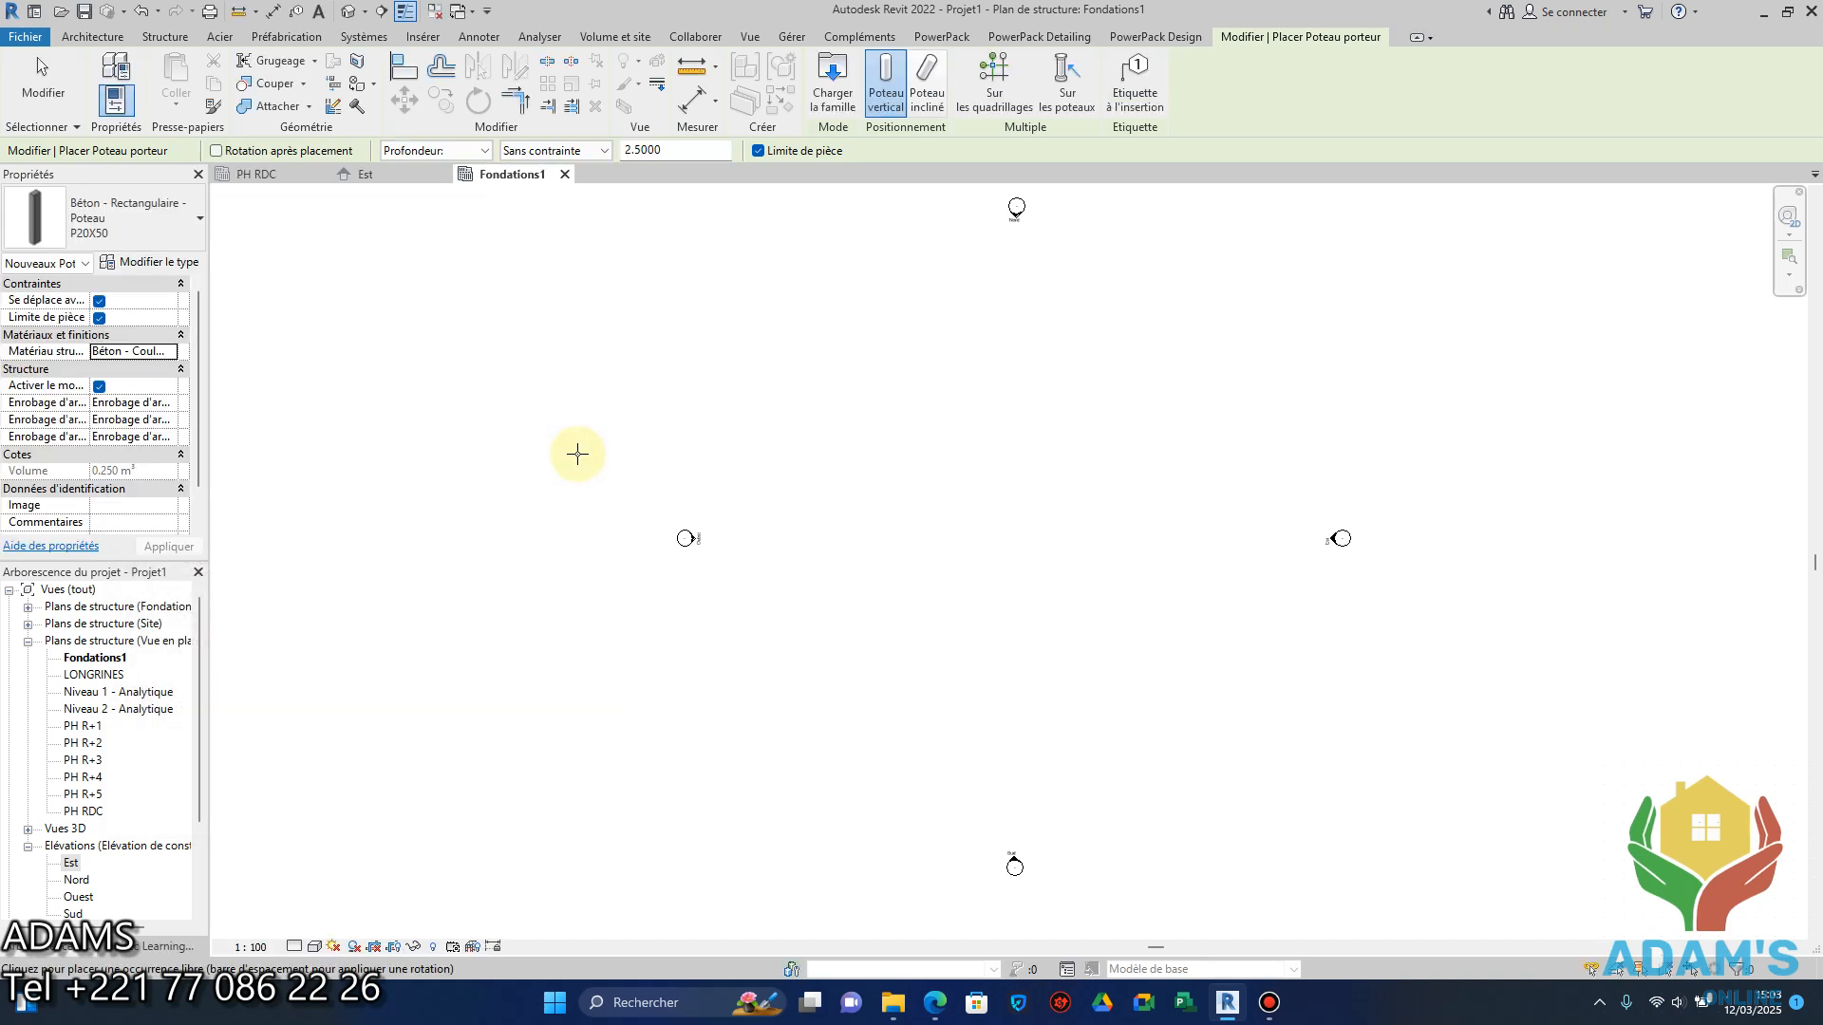
Start placing a beam with the Niveau : LONGRINES level as its work plane.
{"action": "left_click", "coordinate": [166, 31]}
{"action": "left_click", "coordinate": [107, 81]}
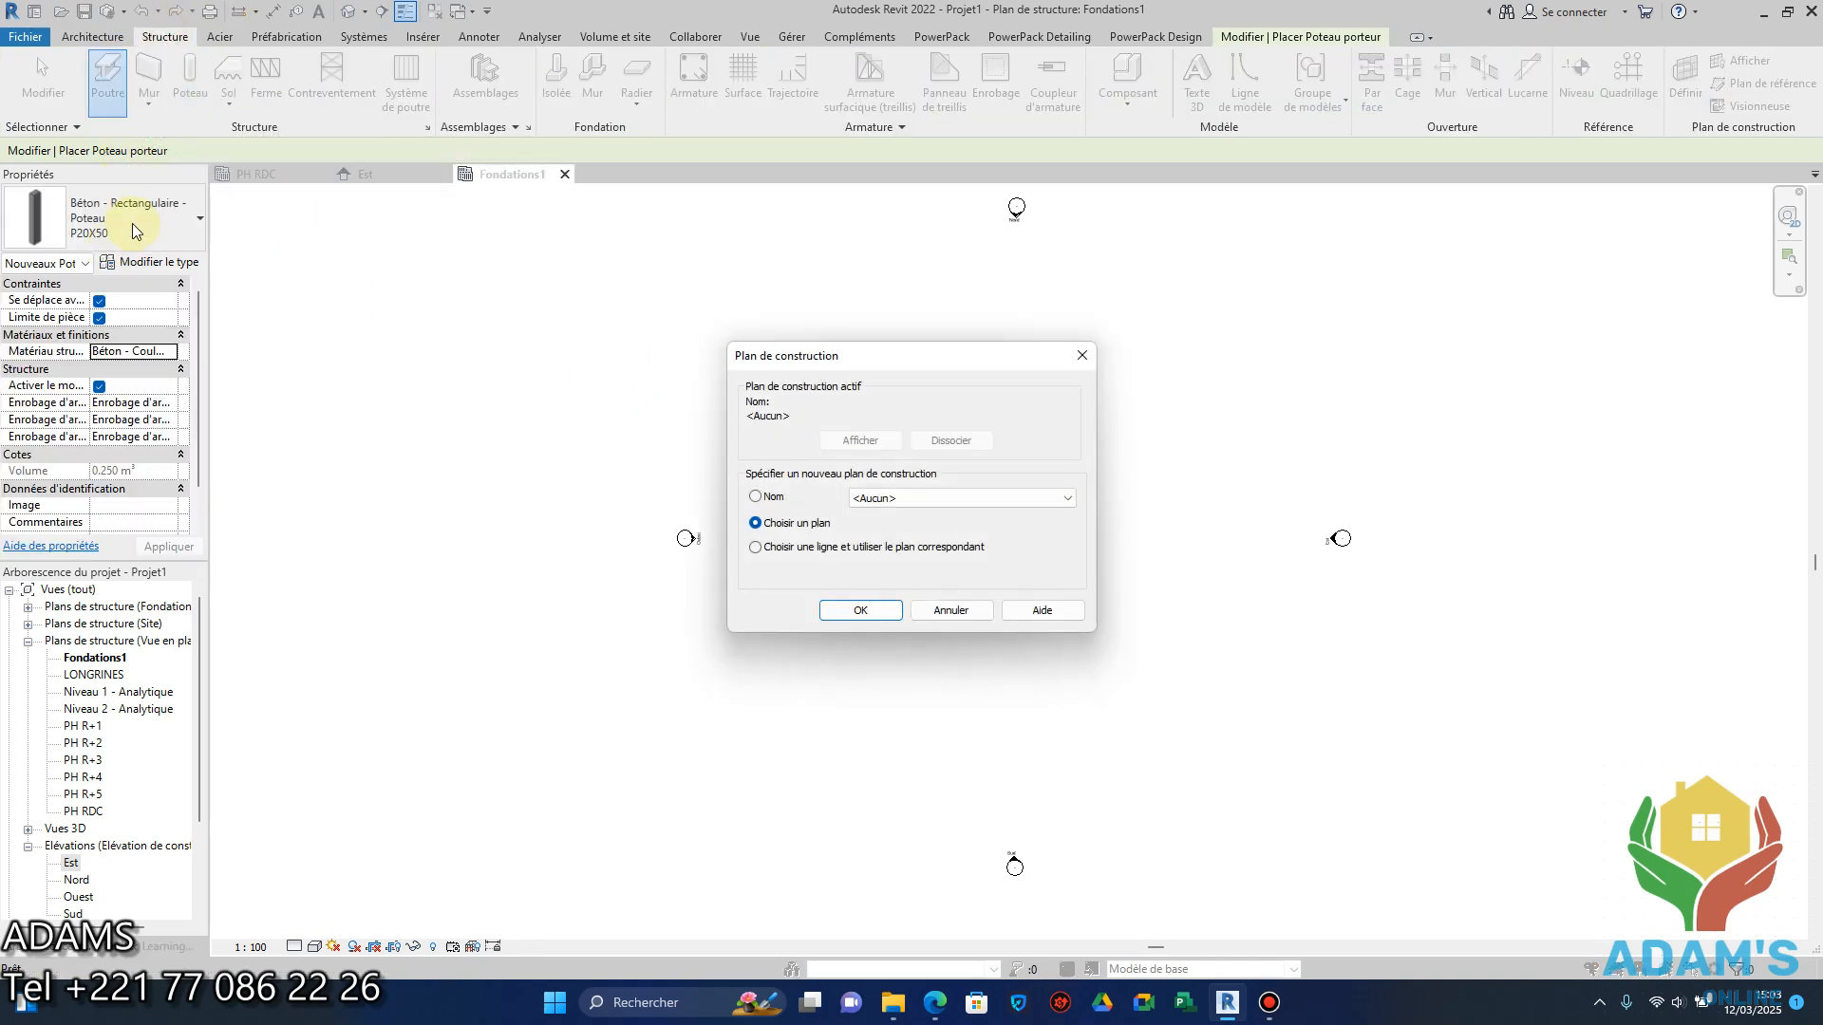
{"action": "left_click", "coordinate": [931, 498]}
{"action": "left_click", "coordinate": [913, 526]}
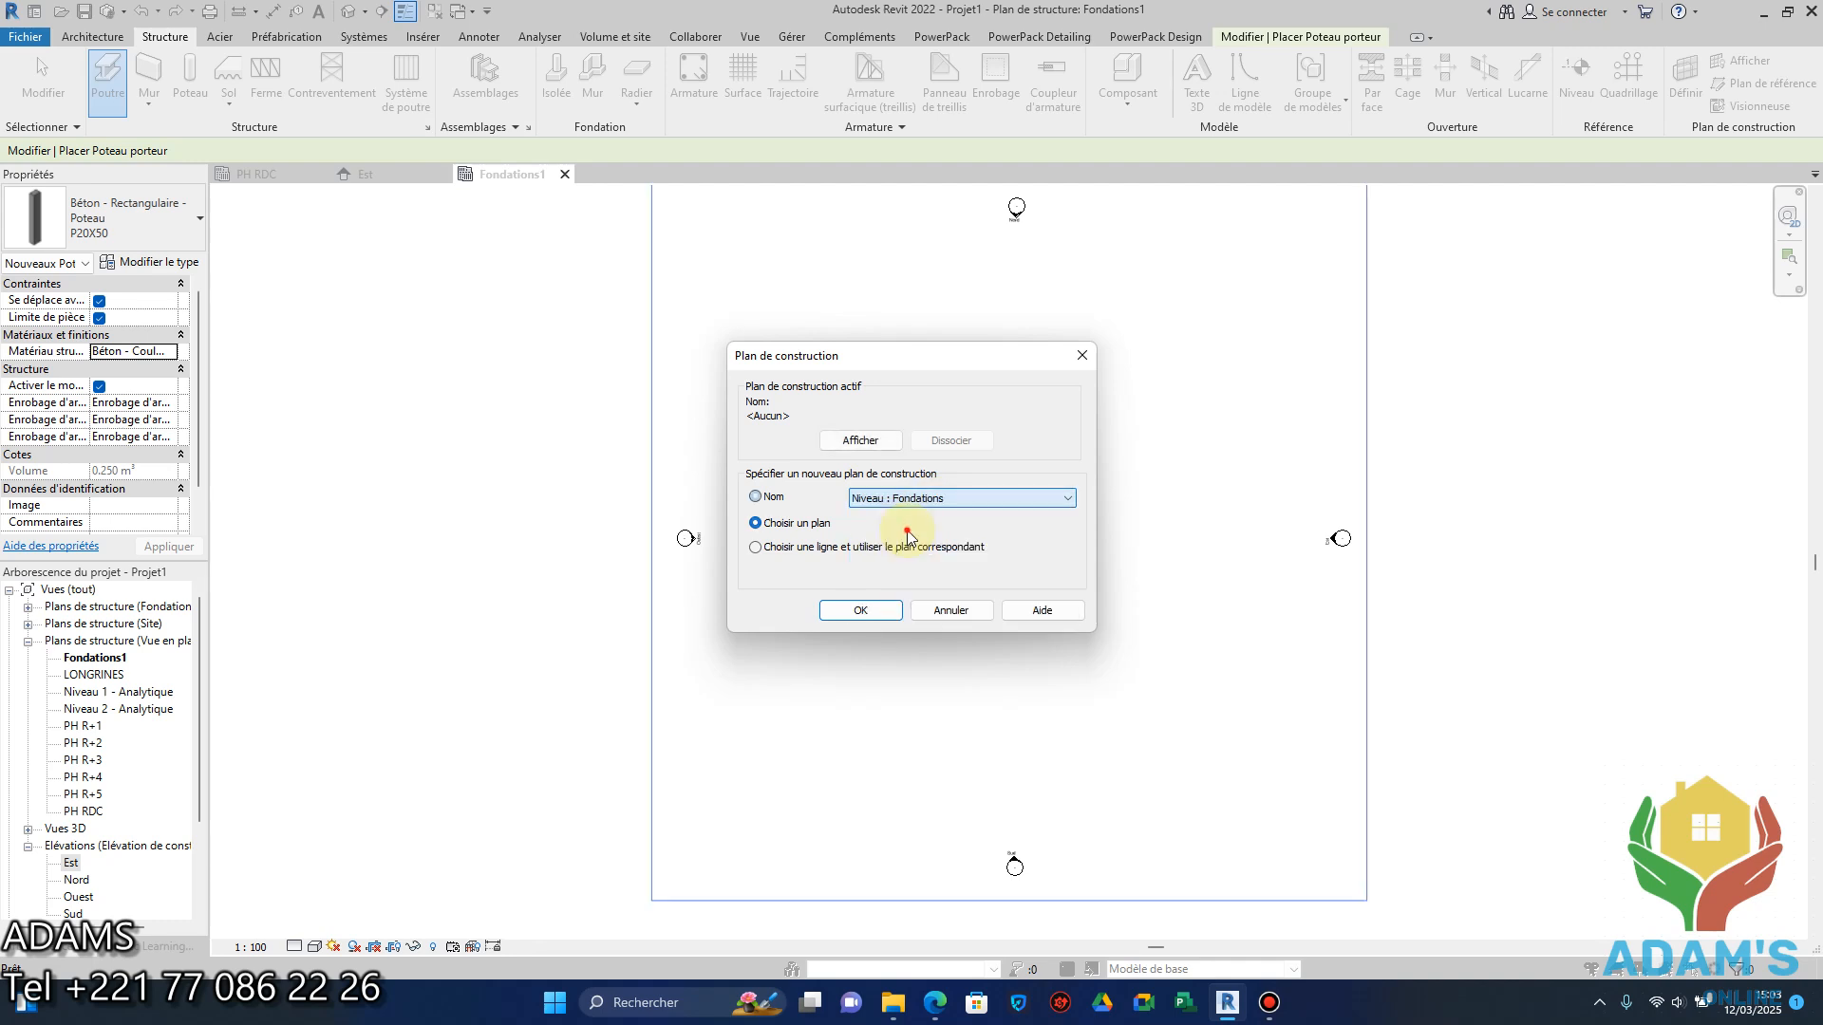
{"action": "left_click", "coordinate": [944, 501]}
{"action": "left_click", "coordinate": [945, 544]}
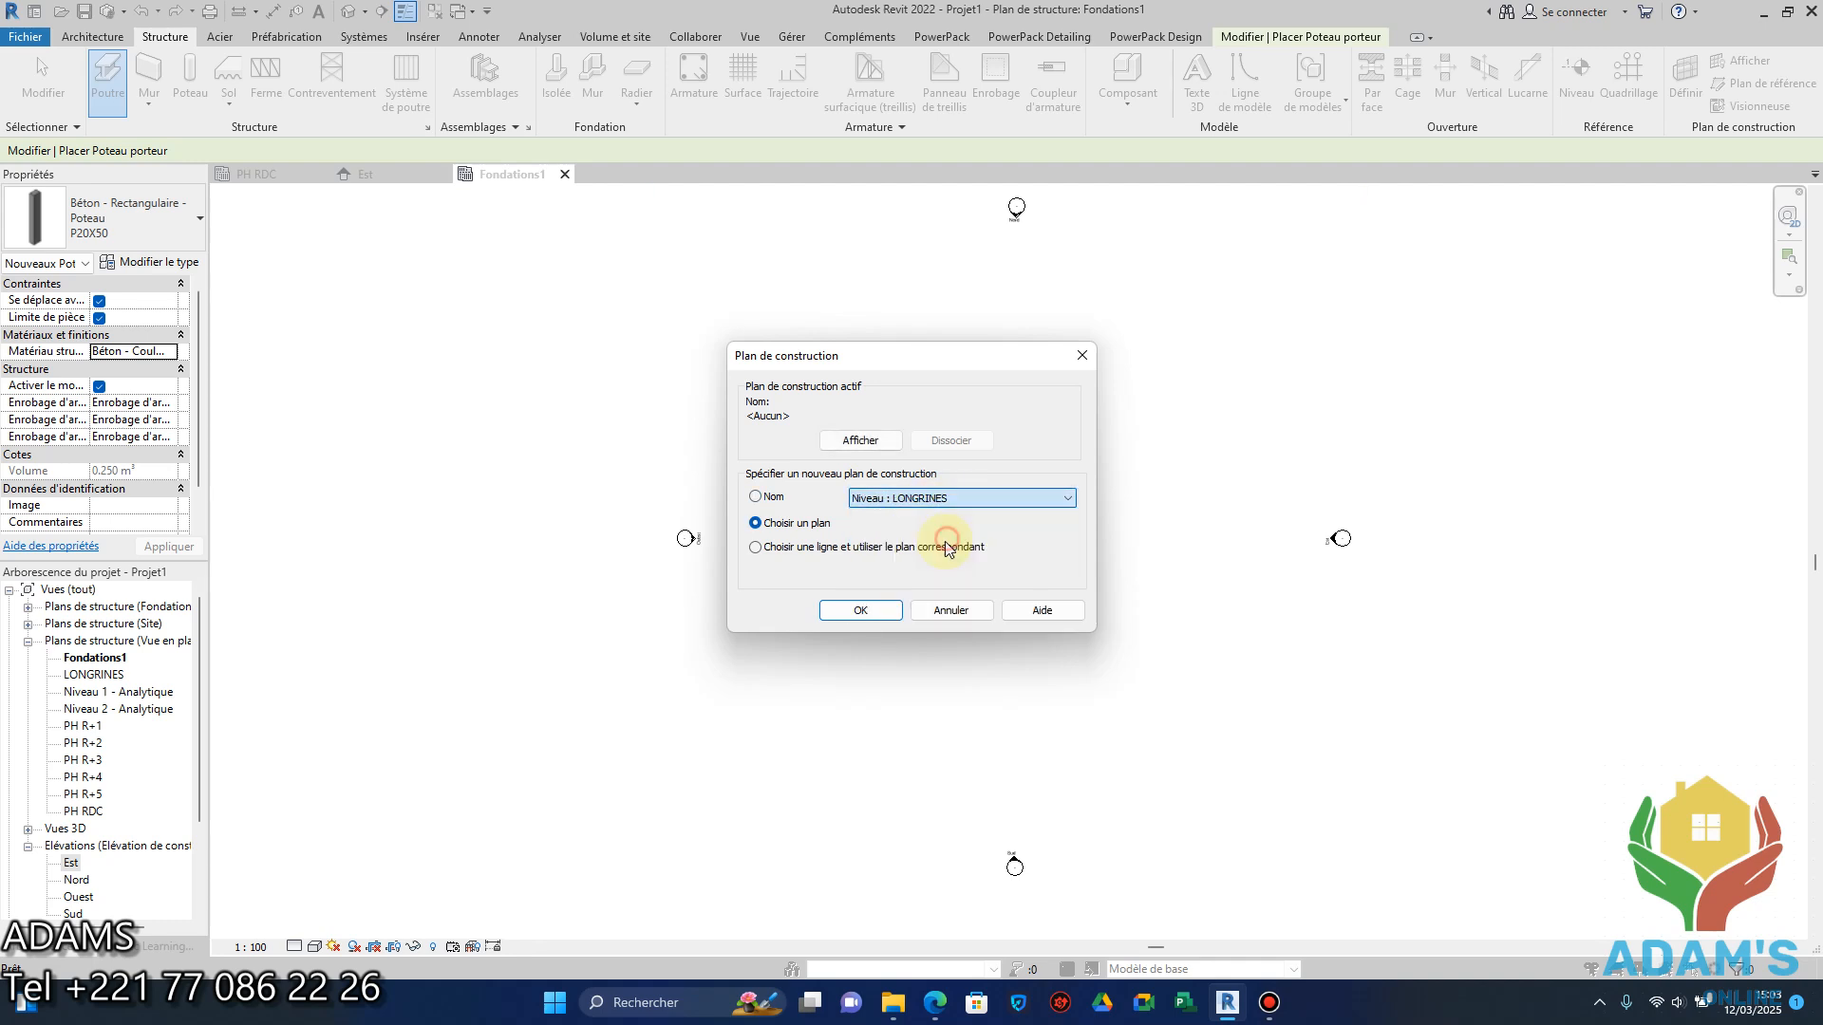
{"action": "left_click", "coordinate": [866, 608]}
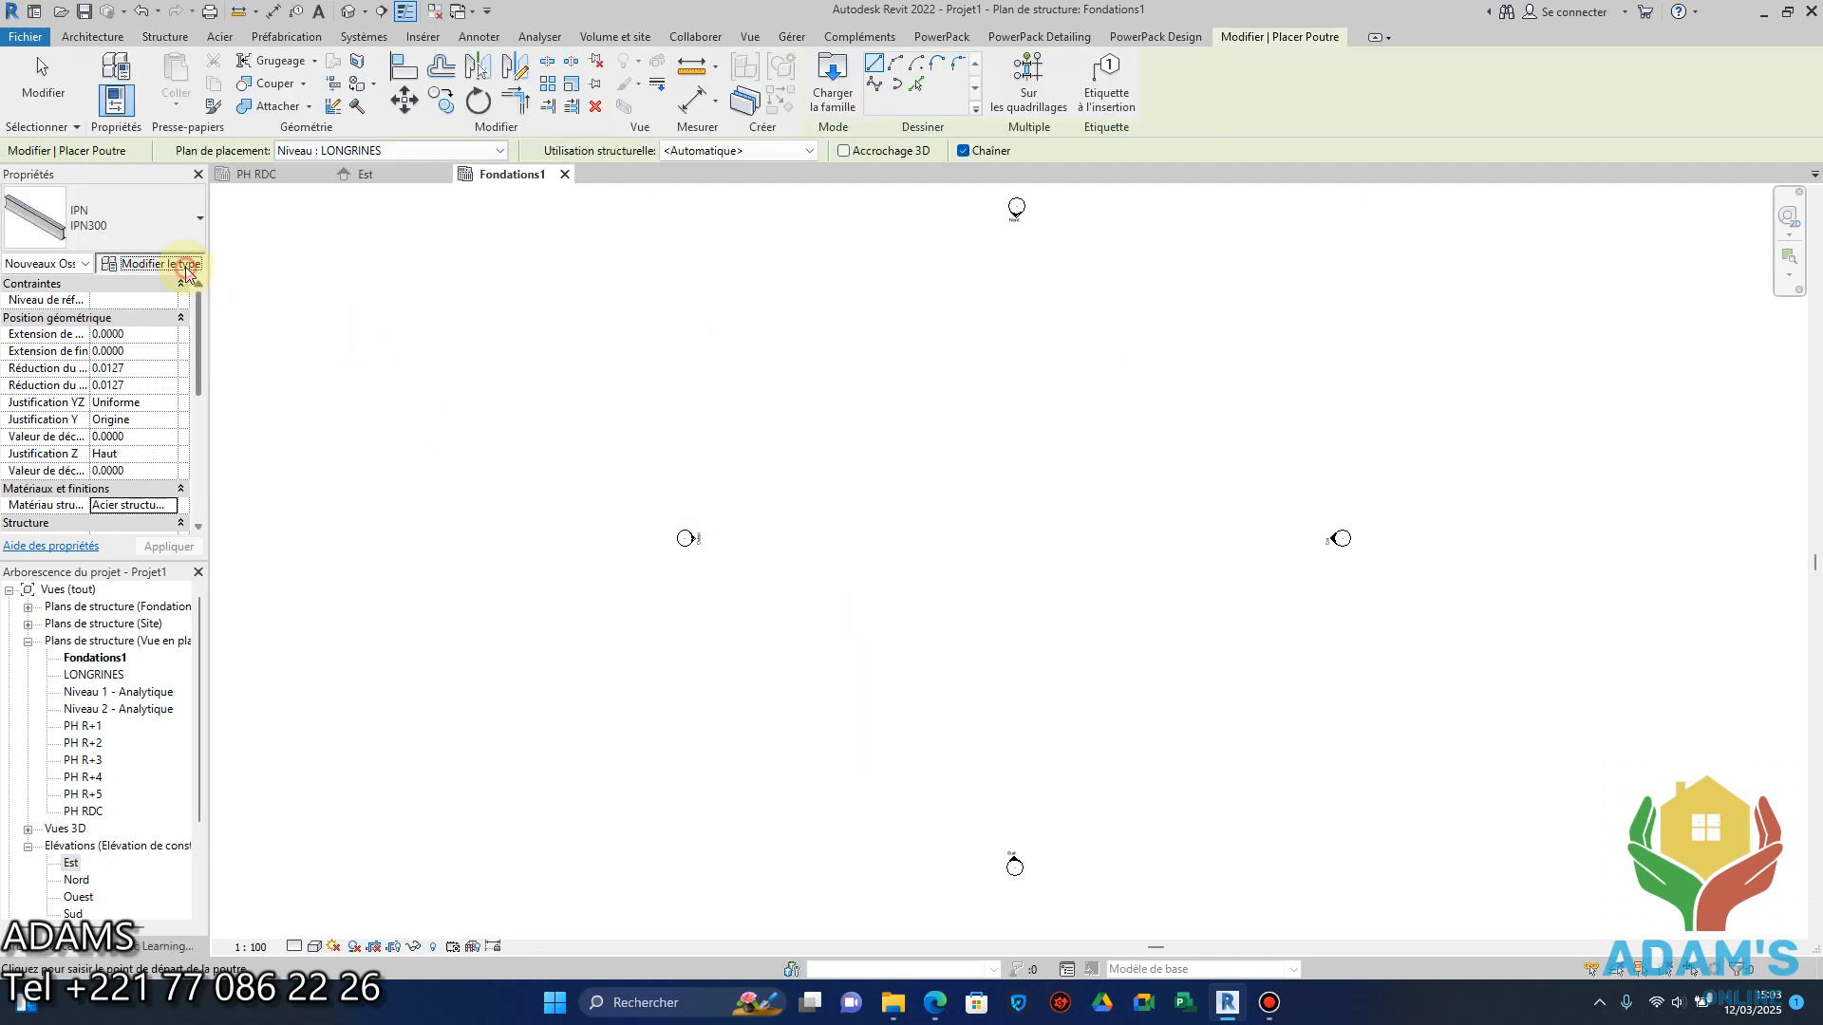
Choose the Béton - Poutre rectangulaire 300 x 600mm type for the beam.
{"action": "left_click", "coordinate": [177, 262]}
{"action": "left_click", "coordinate": [540, 241]}
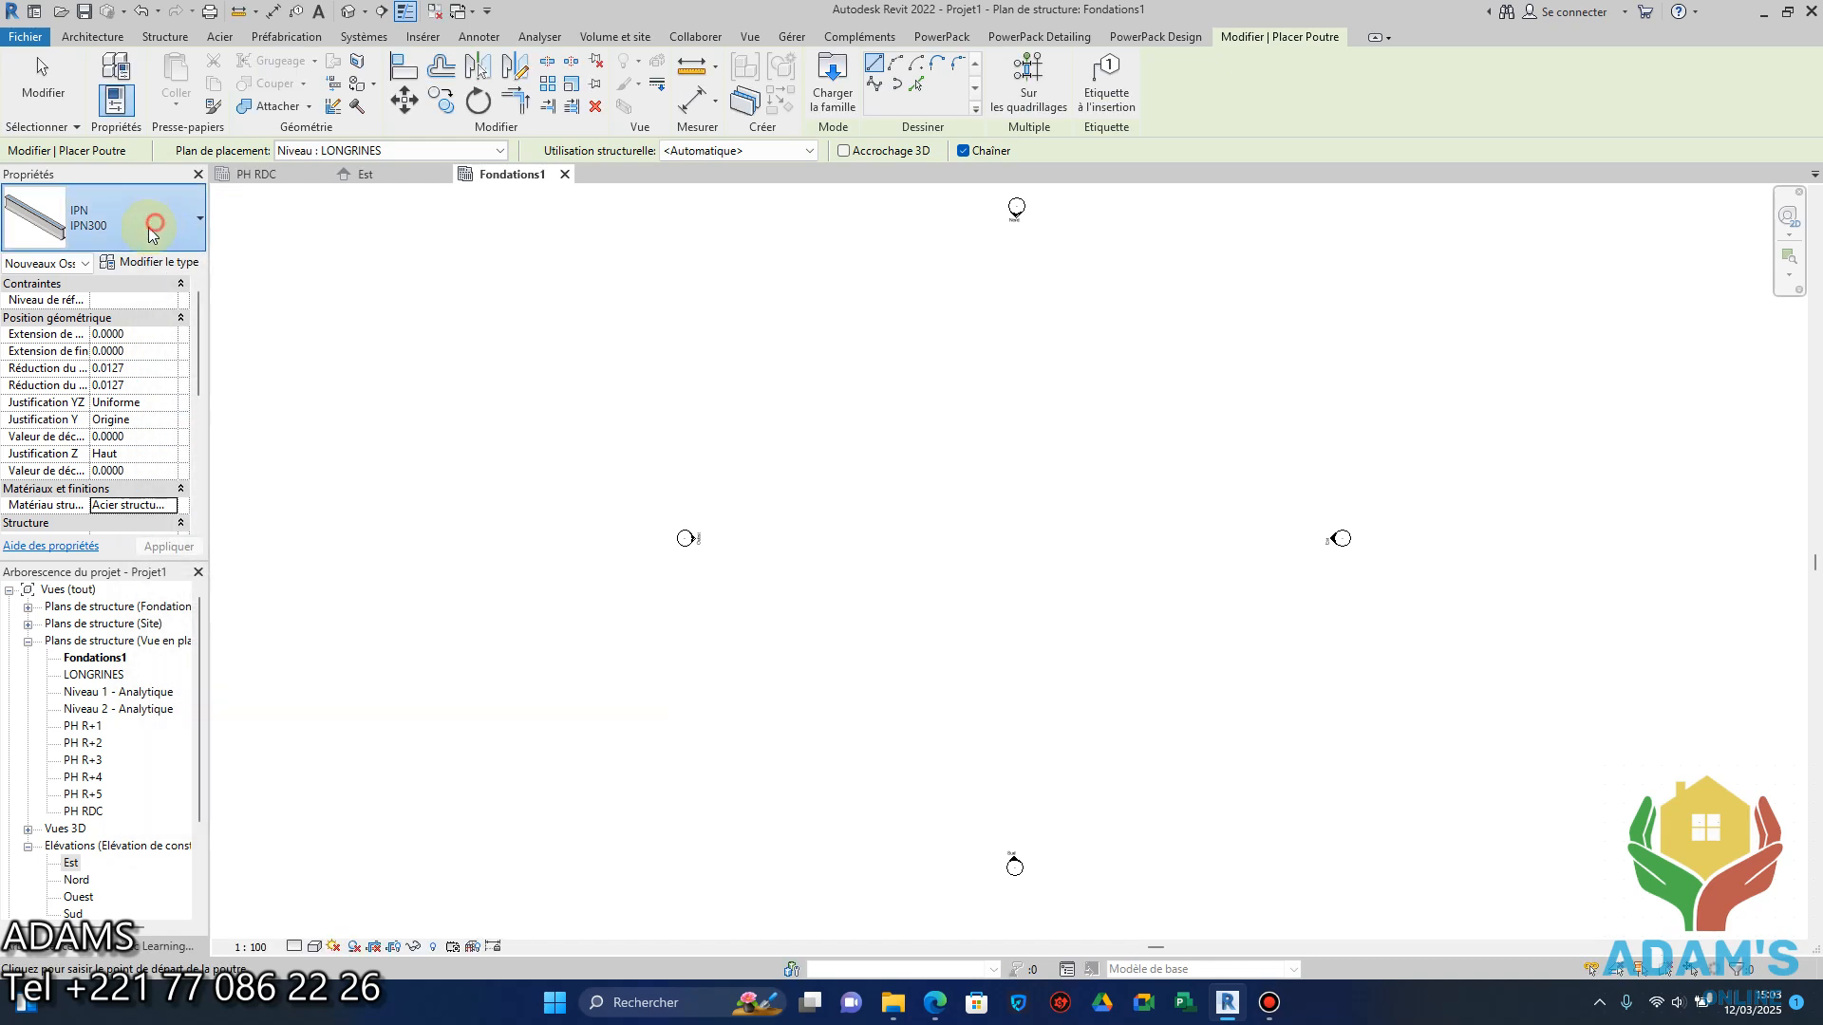
{"action": "left_click", "coordinate": [151, 228]}
{"action": "left_click", "coordinate": [107, 325]}
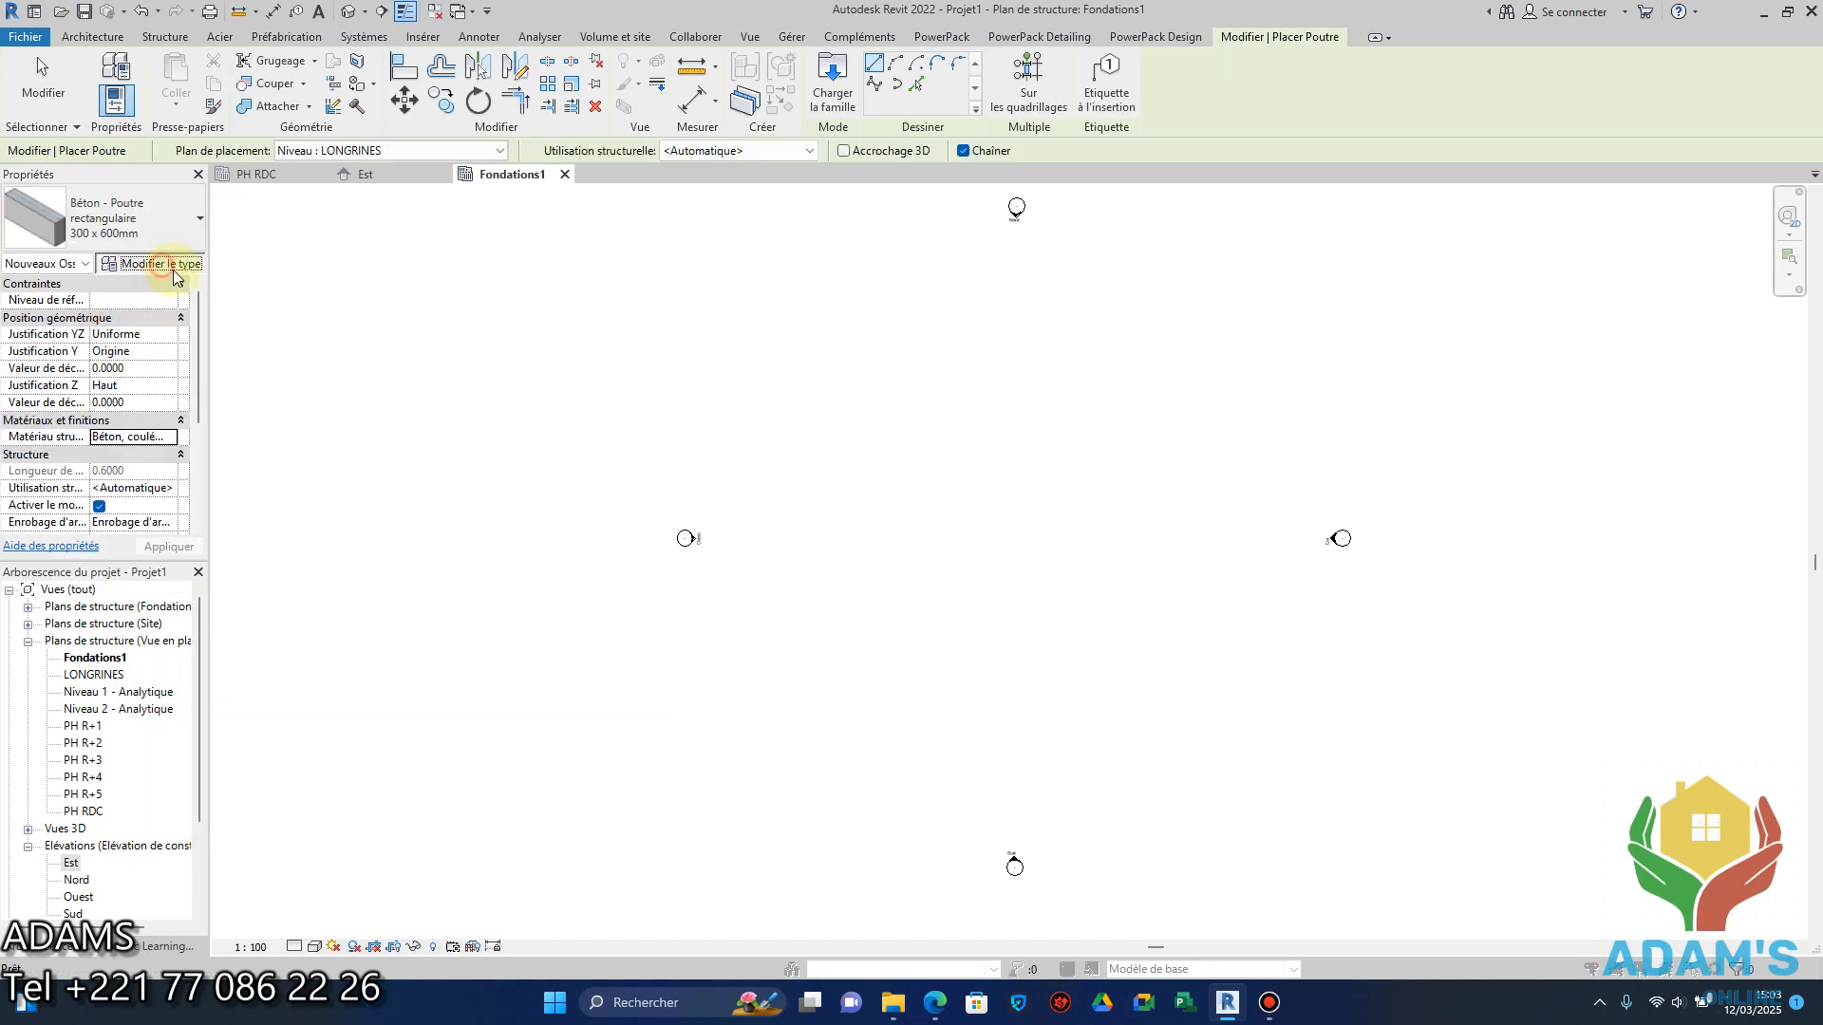
Duplicate the 300 x 600mm beam type as 20X40 with b set to 0.20 m and h to 0.40 m.
{"action": "left_click", "coordinate": [123, 263]}
{"action": "left_click", "coordinate": [494, 305]}
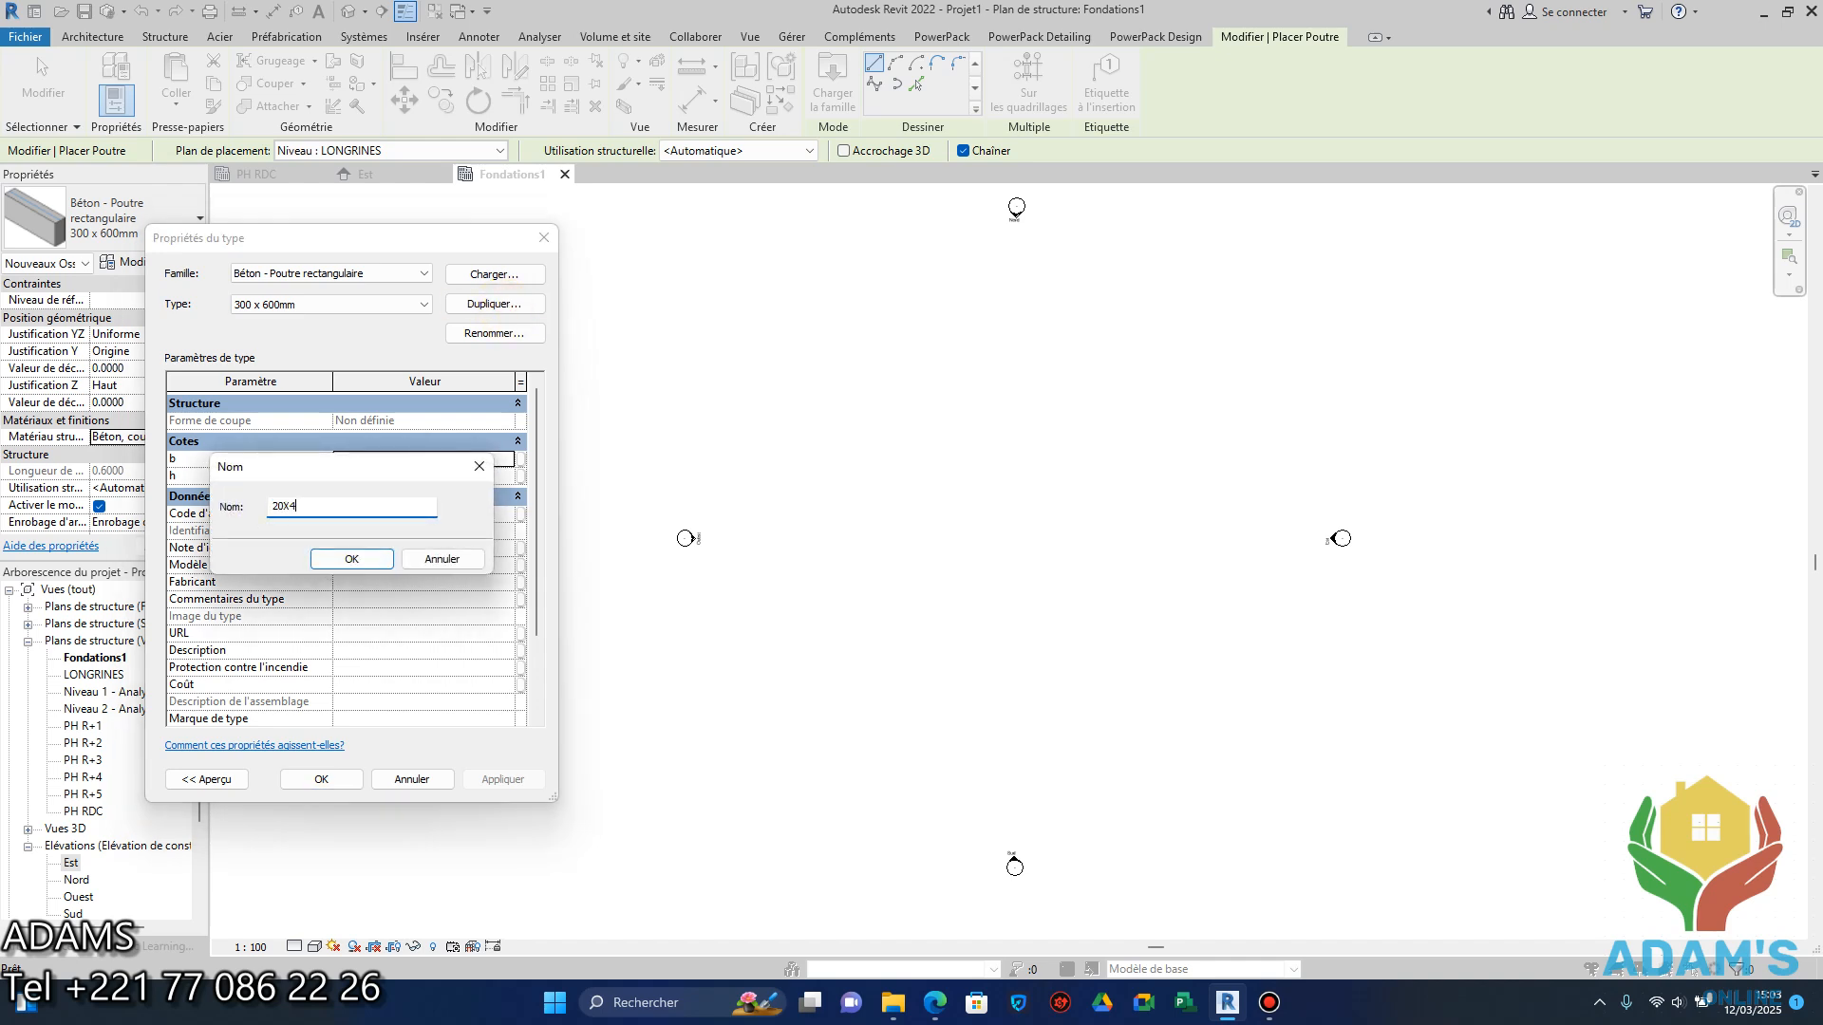
{"action": "left_click", "coordinate": [352, 559]}
{"action": "type", "text": ".20"}
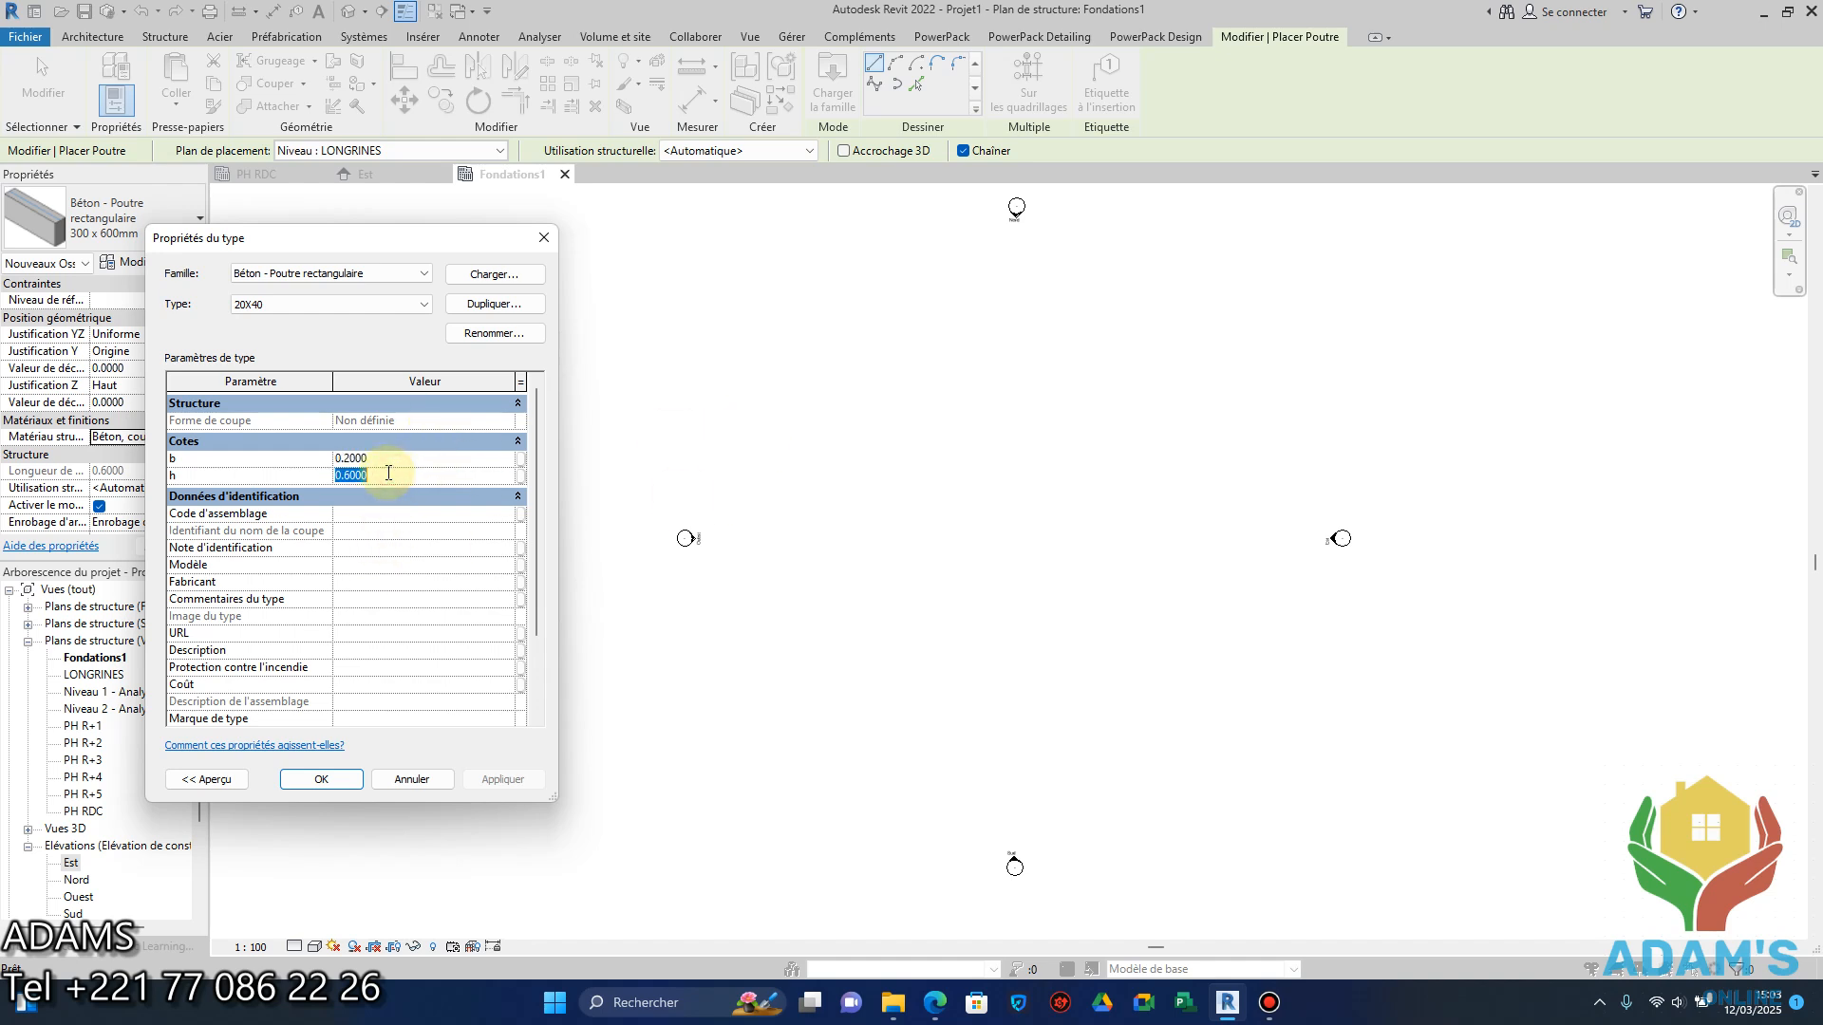
{"action": "type", "text": "0.4"}
{"action": "left_click", "coordinate": [321, 778]}
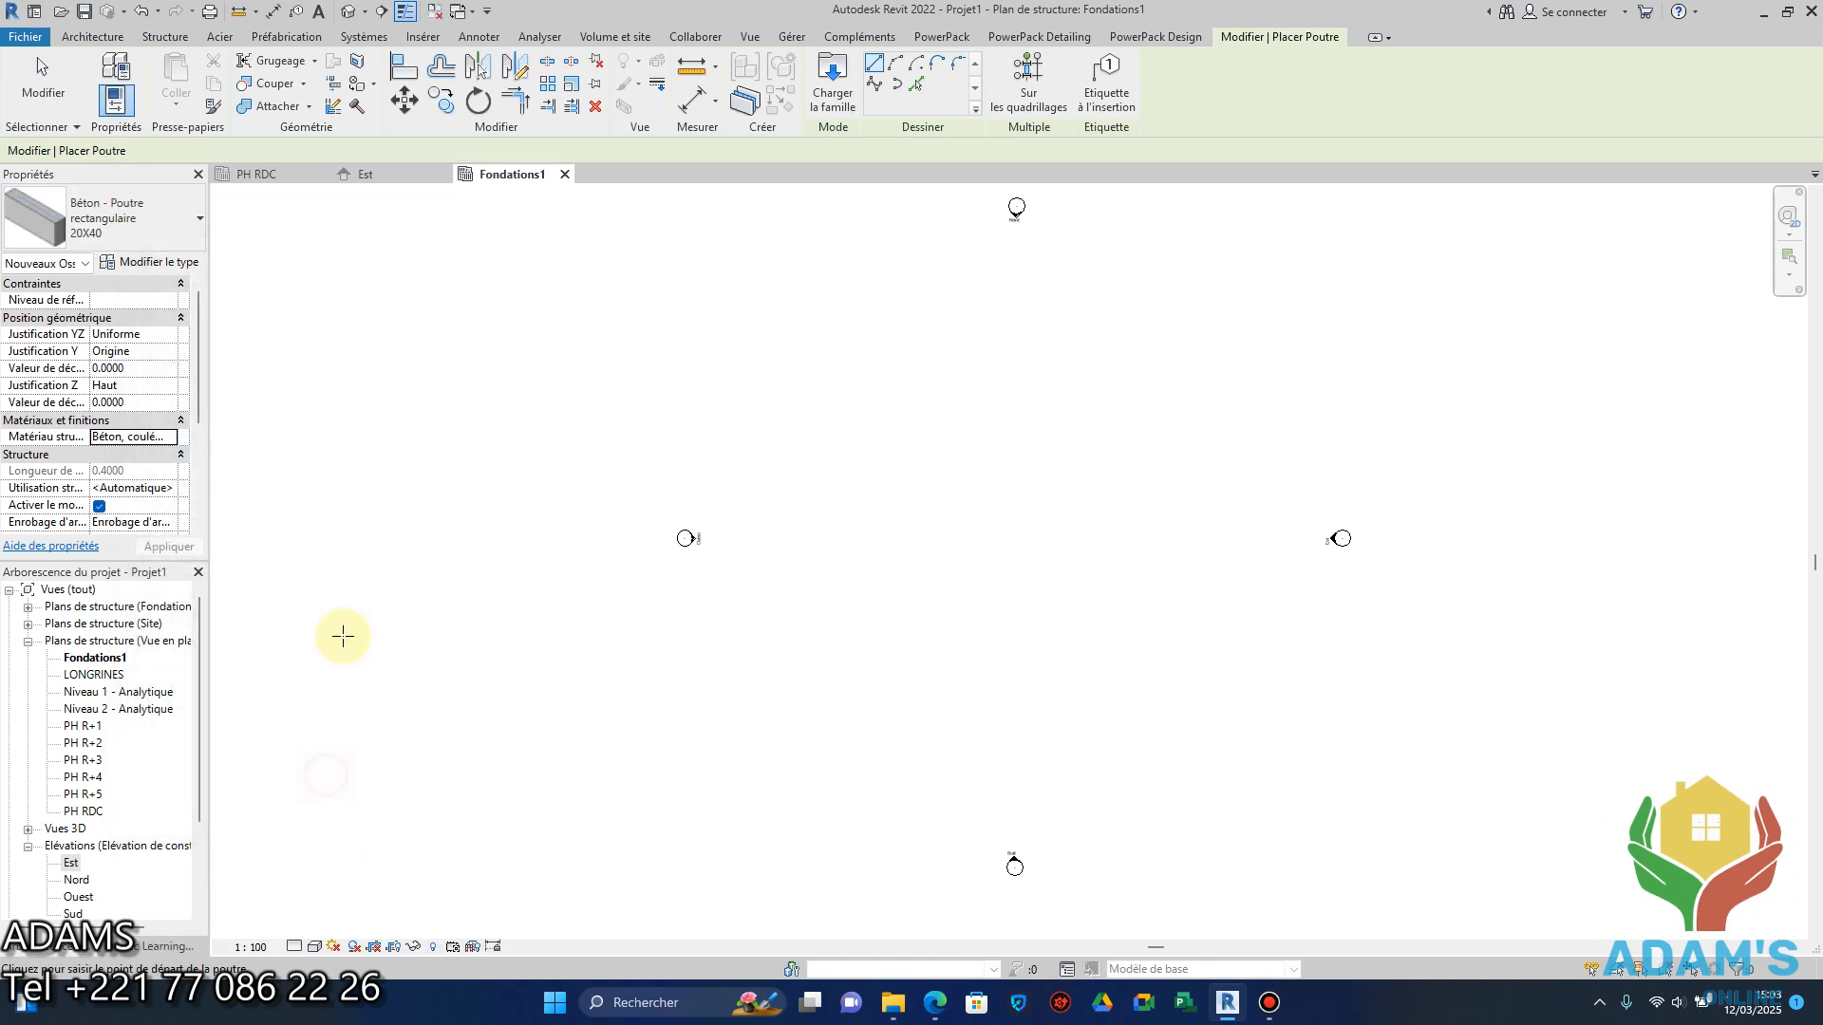
Assign a Béton - Coulé sur place concrete as the structural material of the 20X40 beam.
{"action": "left_click", "coordinate": [173, 439]}
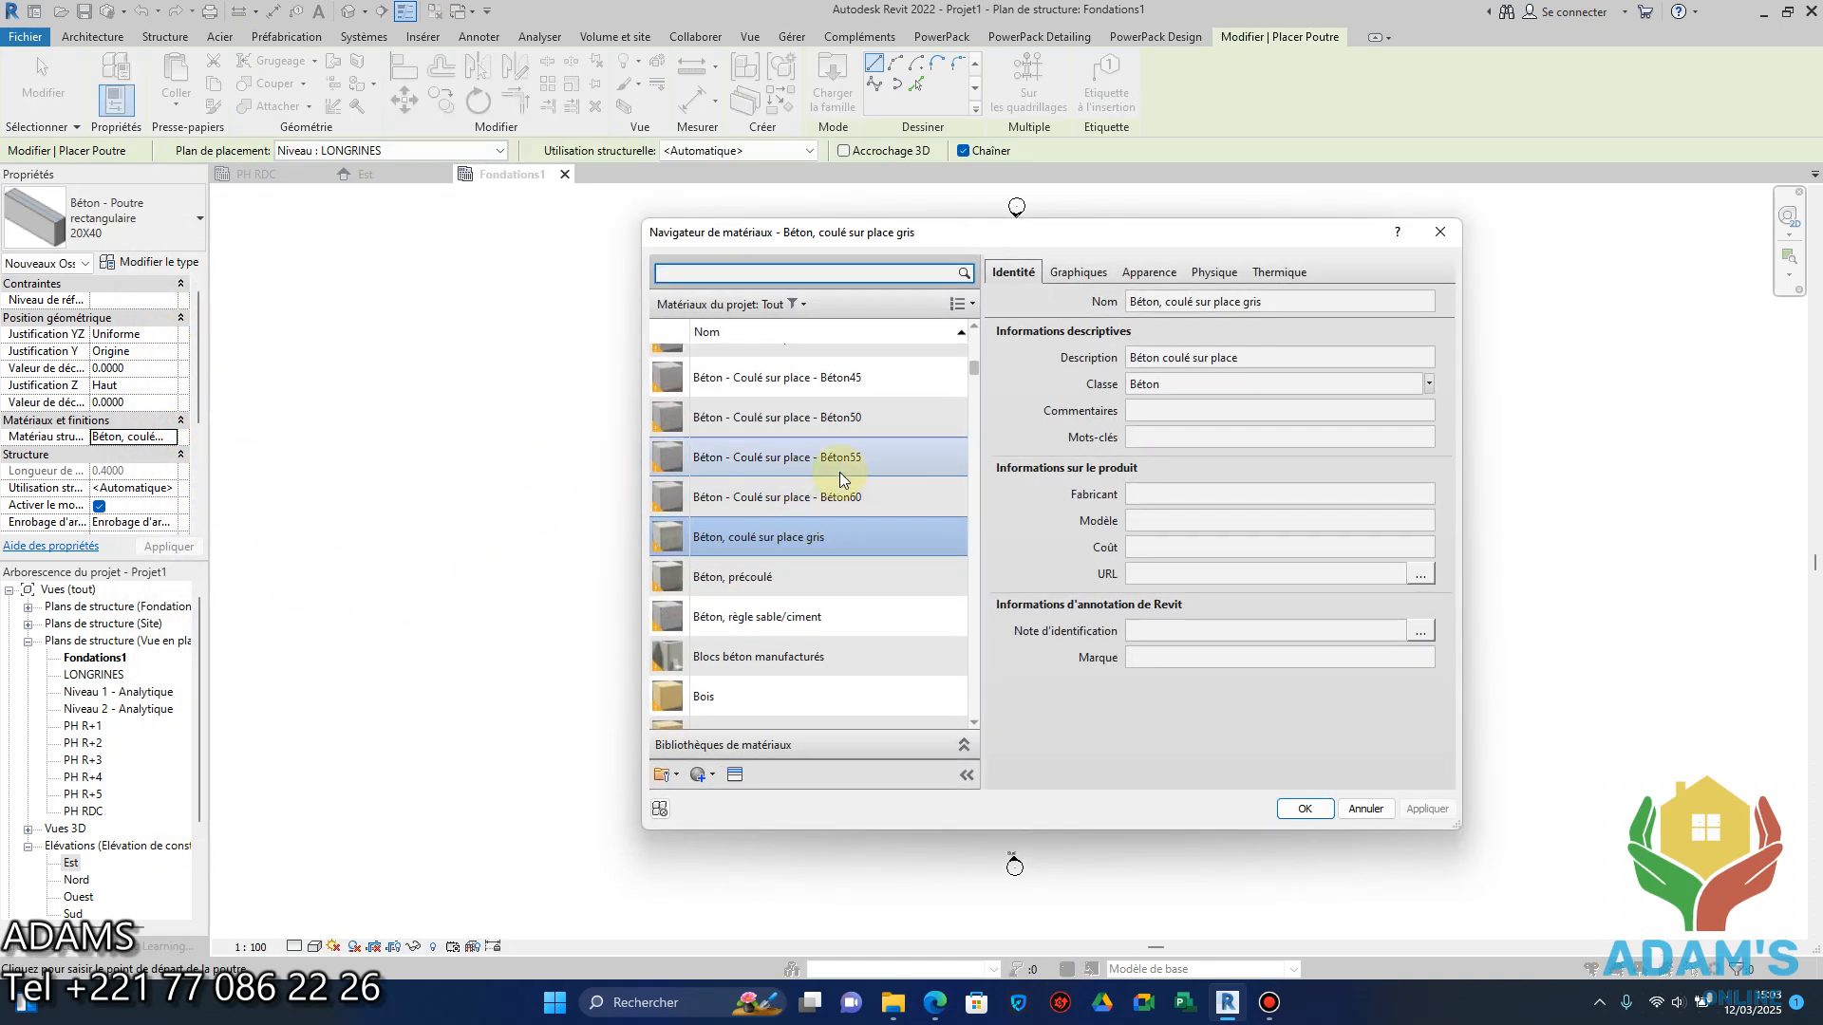
{"action": "scroll", "coordinate": [841, 472], "scroll_direction": "up", "scroll_amount": 4}
{"action": "double_click", "coordinate": [852, 664]}
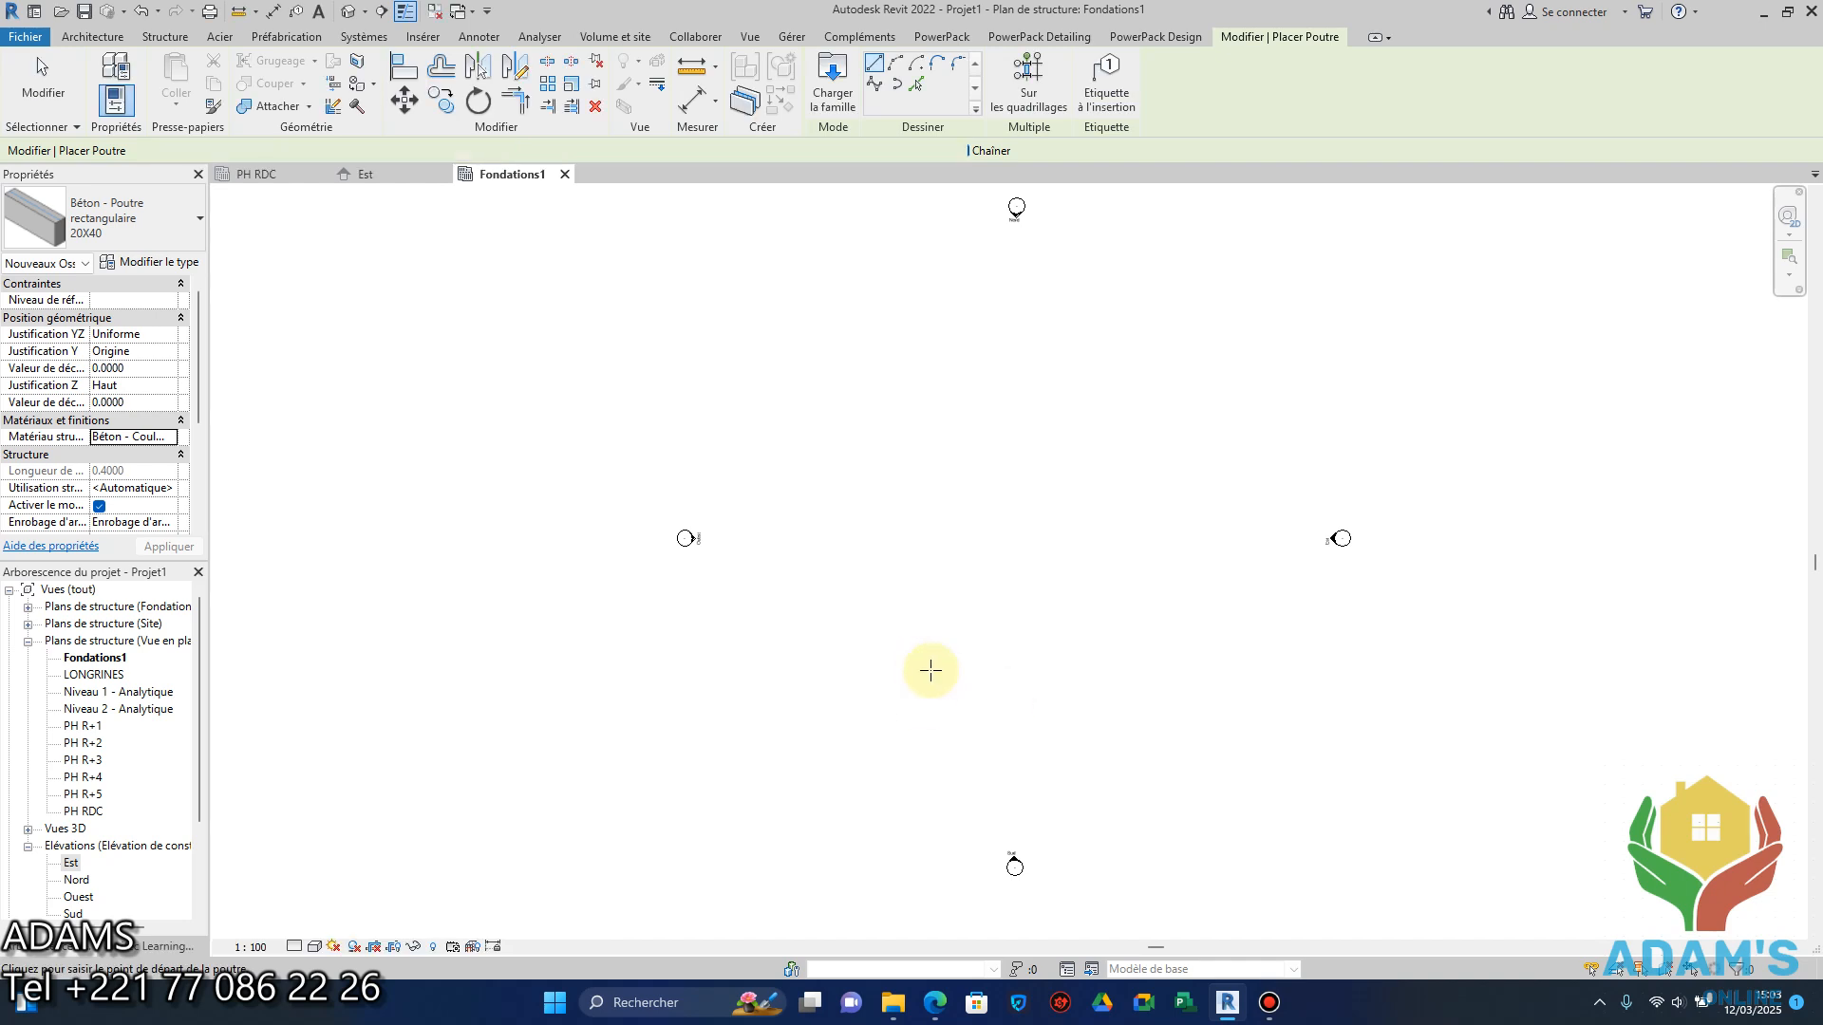
{"action": "middle_click_drag", "start_coordinate": [802, 551], "coordinate": [868, 481]}
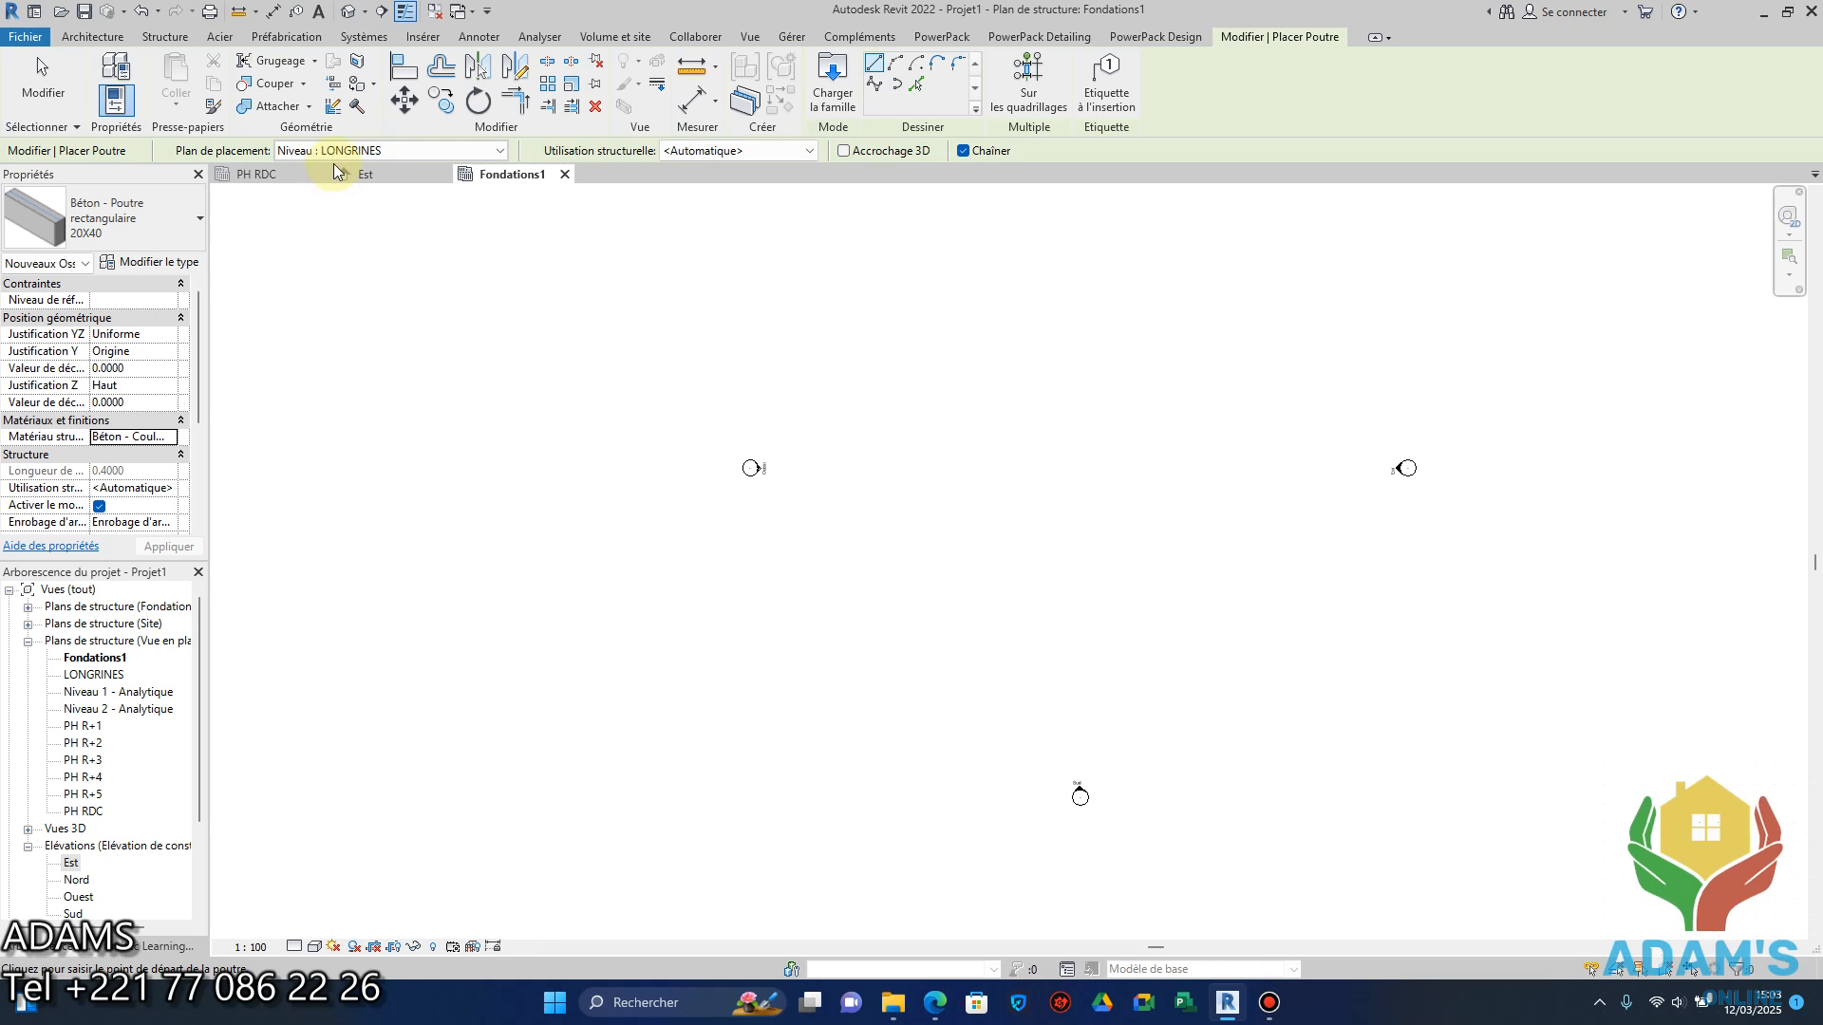
Try to load all the family files from ETIQ POUTRE.0001 to SEMELLE in the nested France library folder.
{"action": "left_click", "coordinate": [424, 37]}
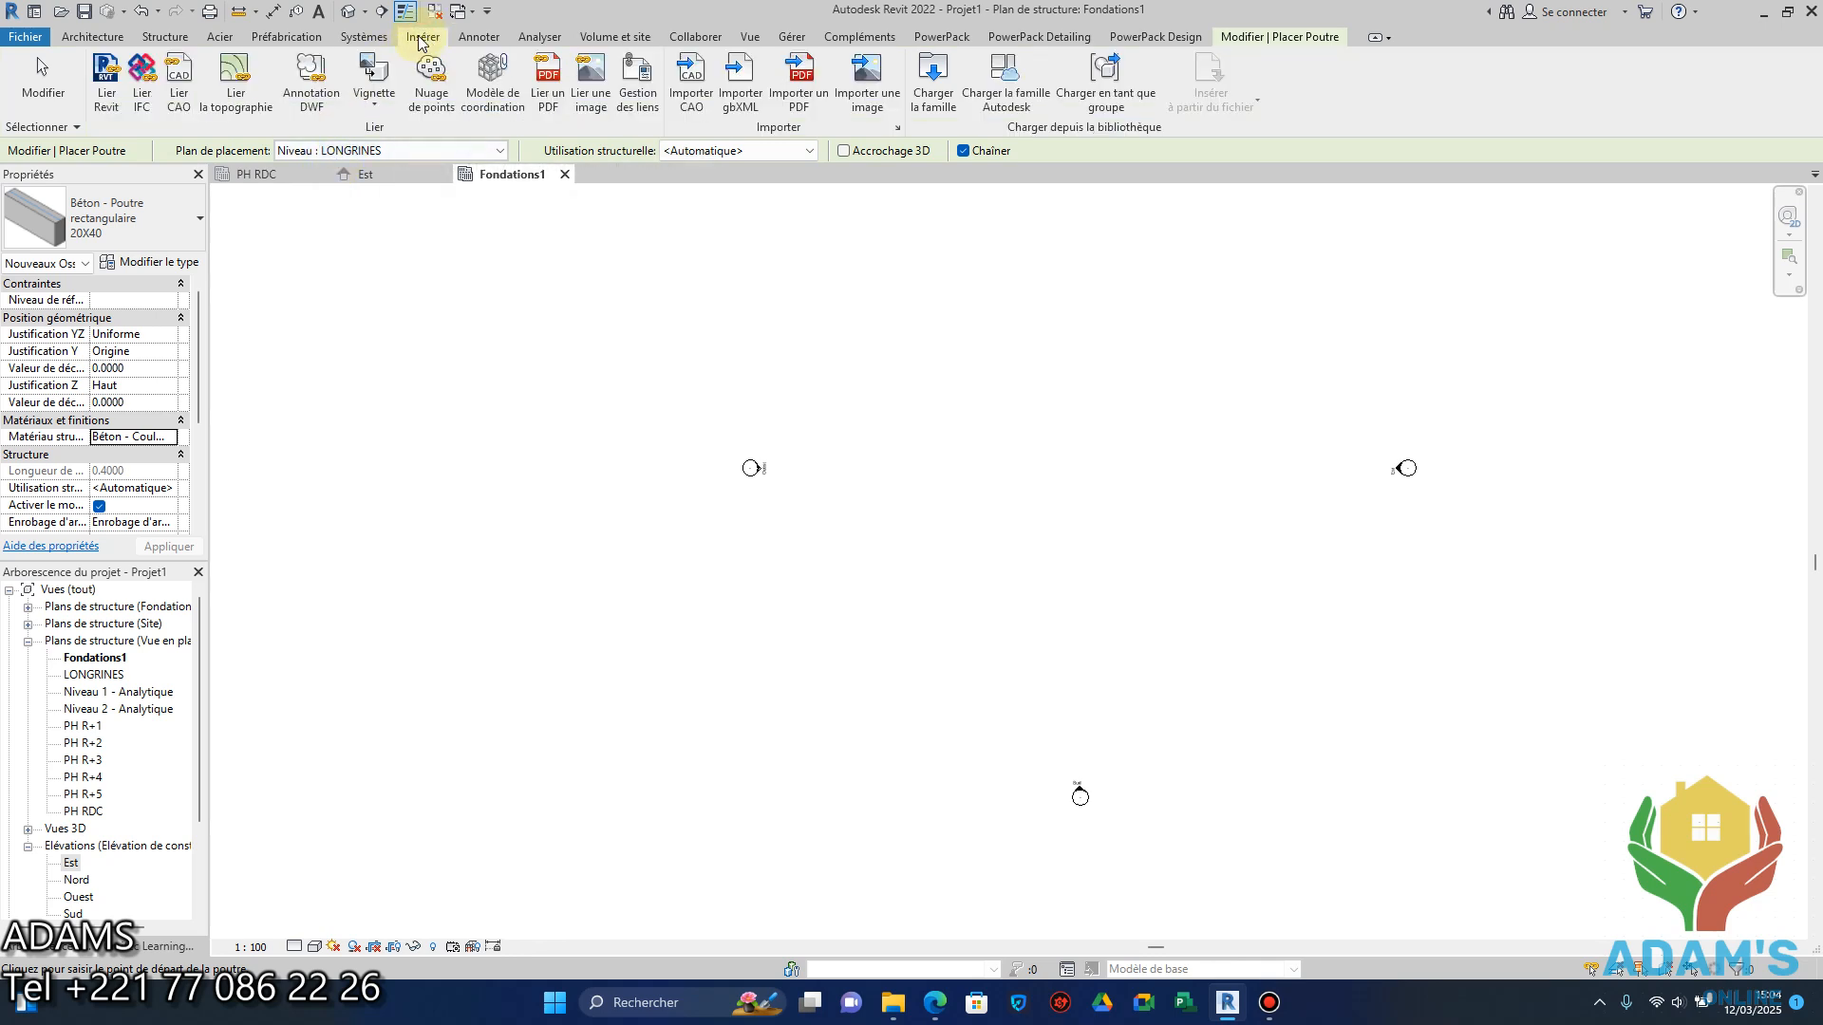
{"action": "left_click", "coordinate": [944, 122]}
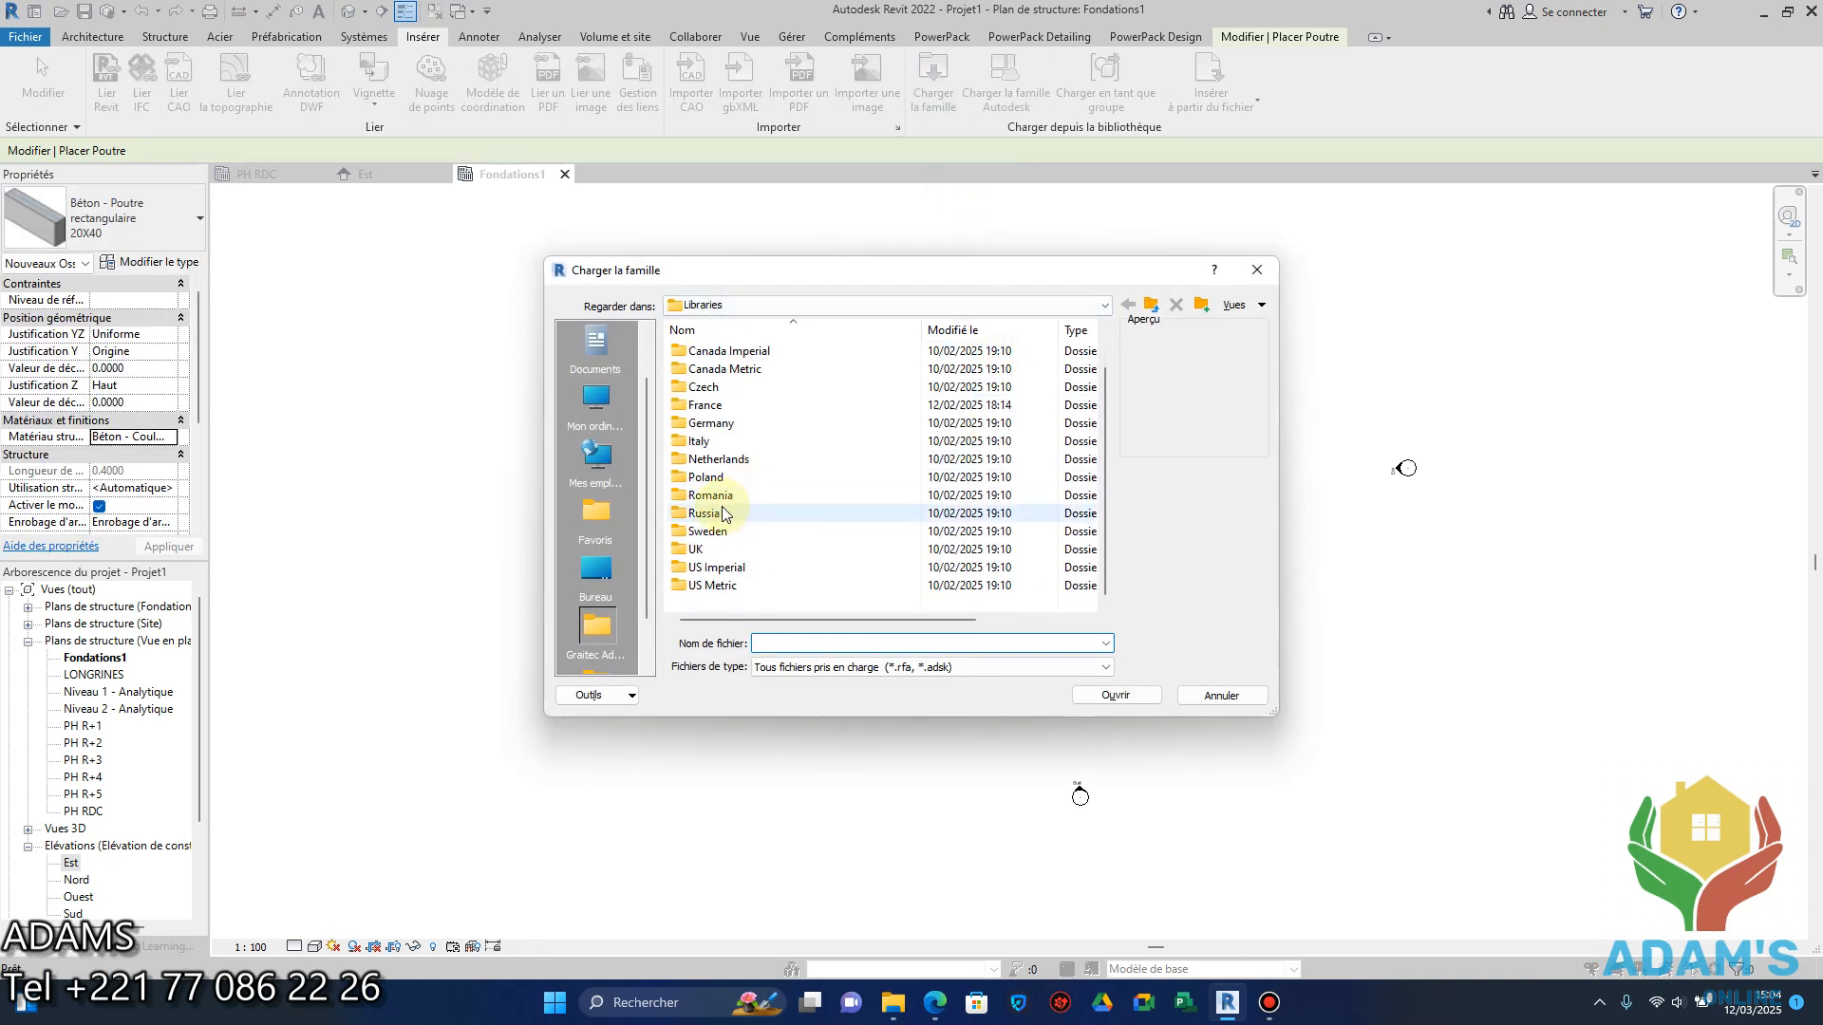
{"action": "double_click", "coordinate": [704, 405]}
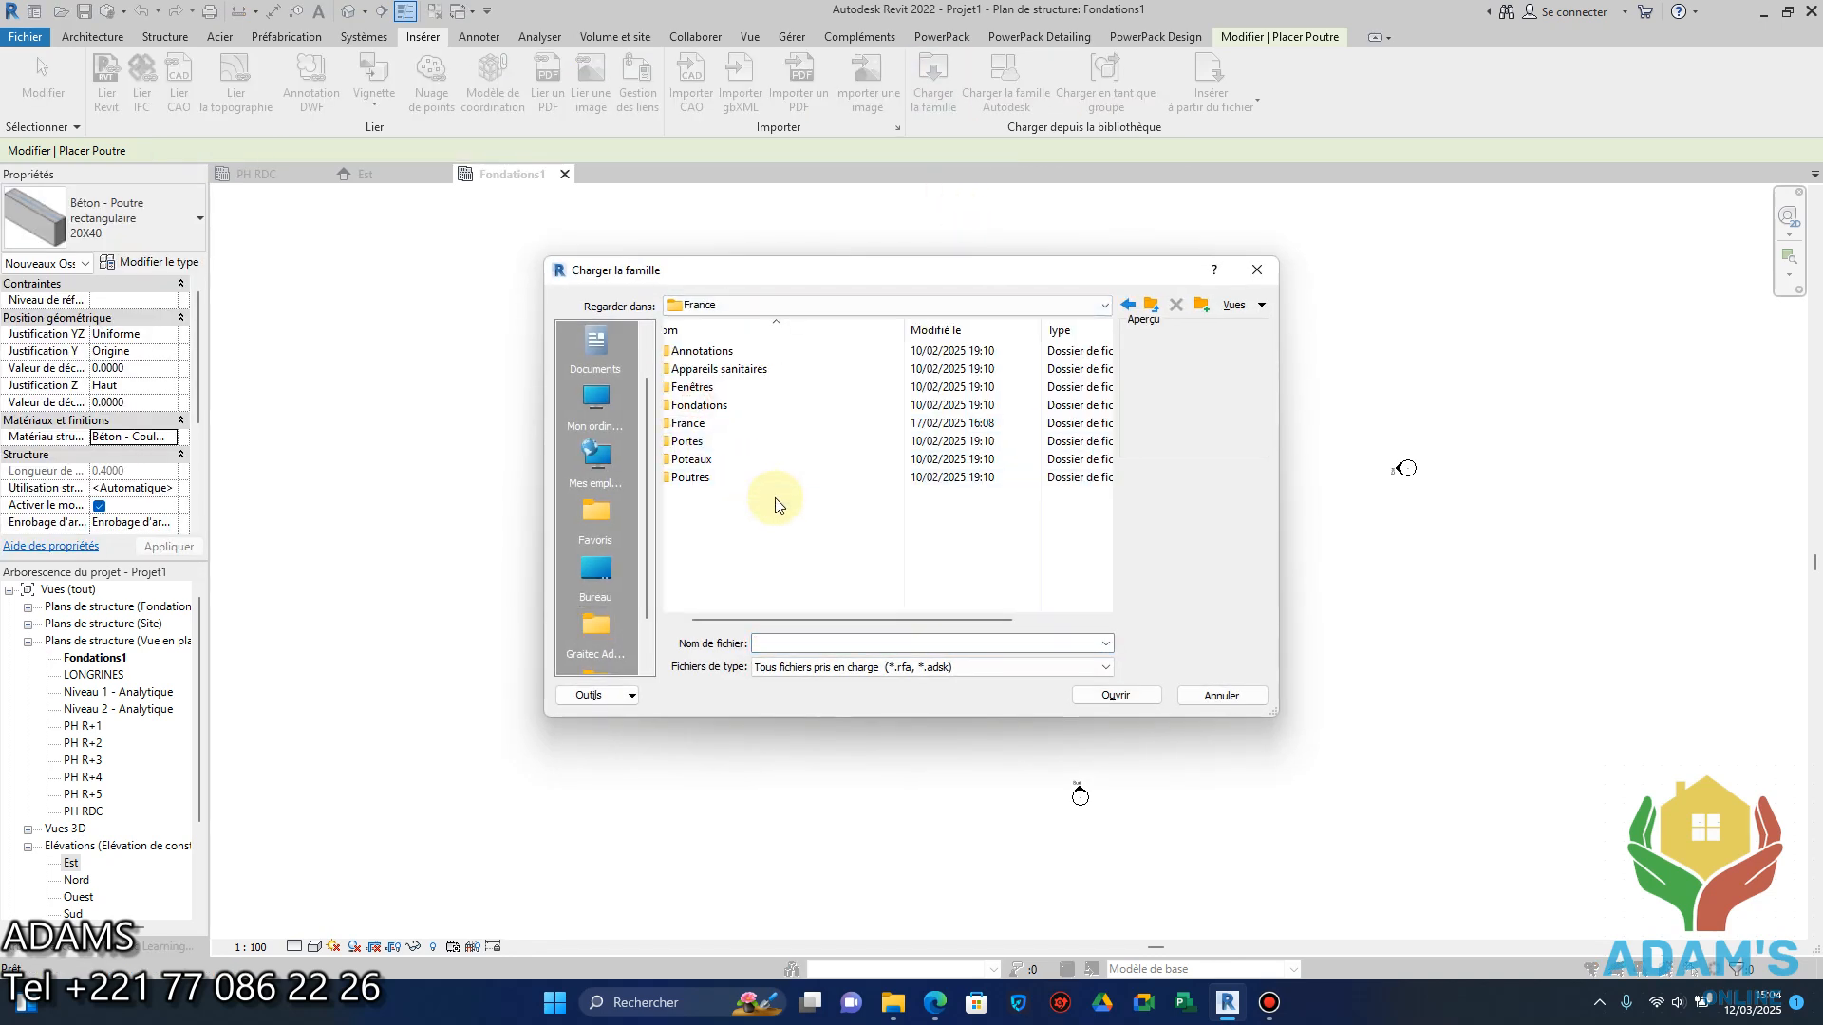
{"action": "double_click", "coordinate": [704, 426]}
{"action": "scroll", "coordinate": [775, 518], "scroll_direction": "down", "scroll_amount": 6}
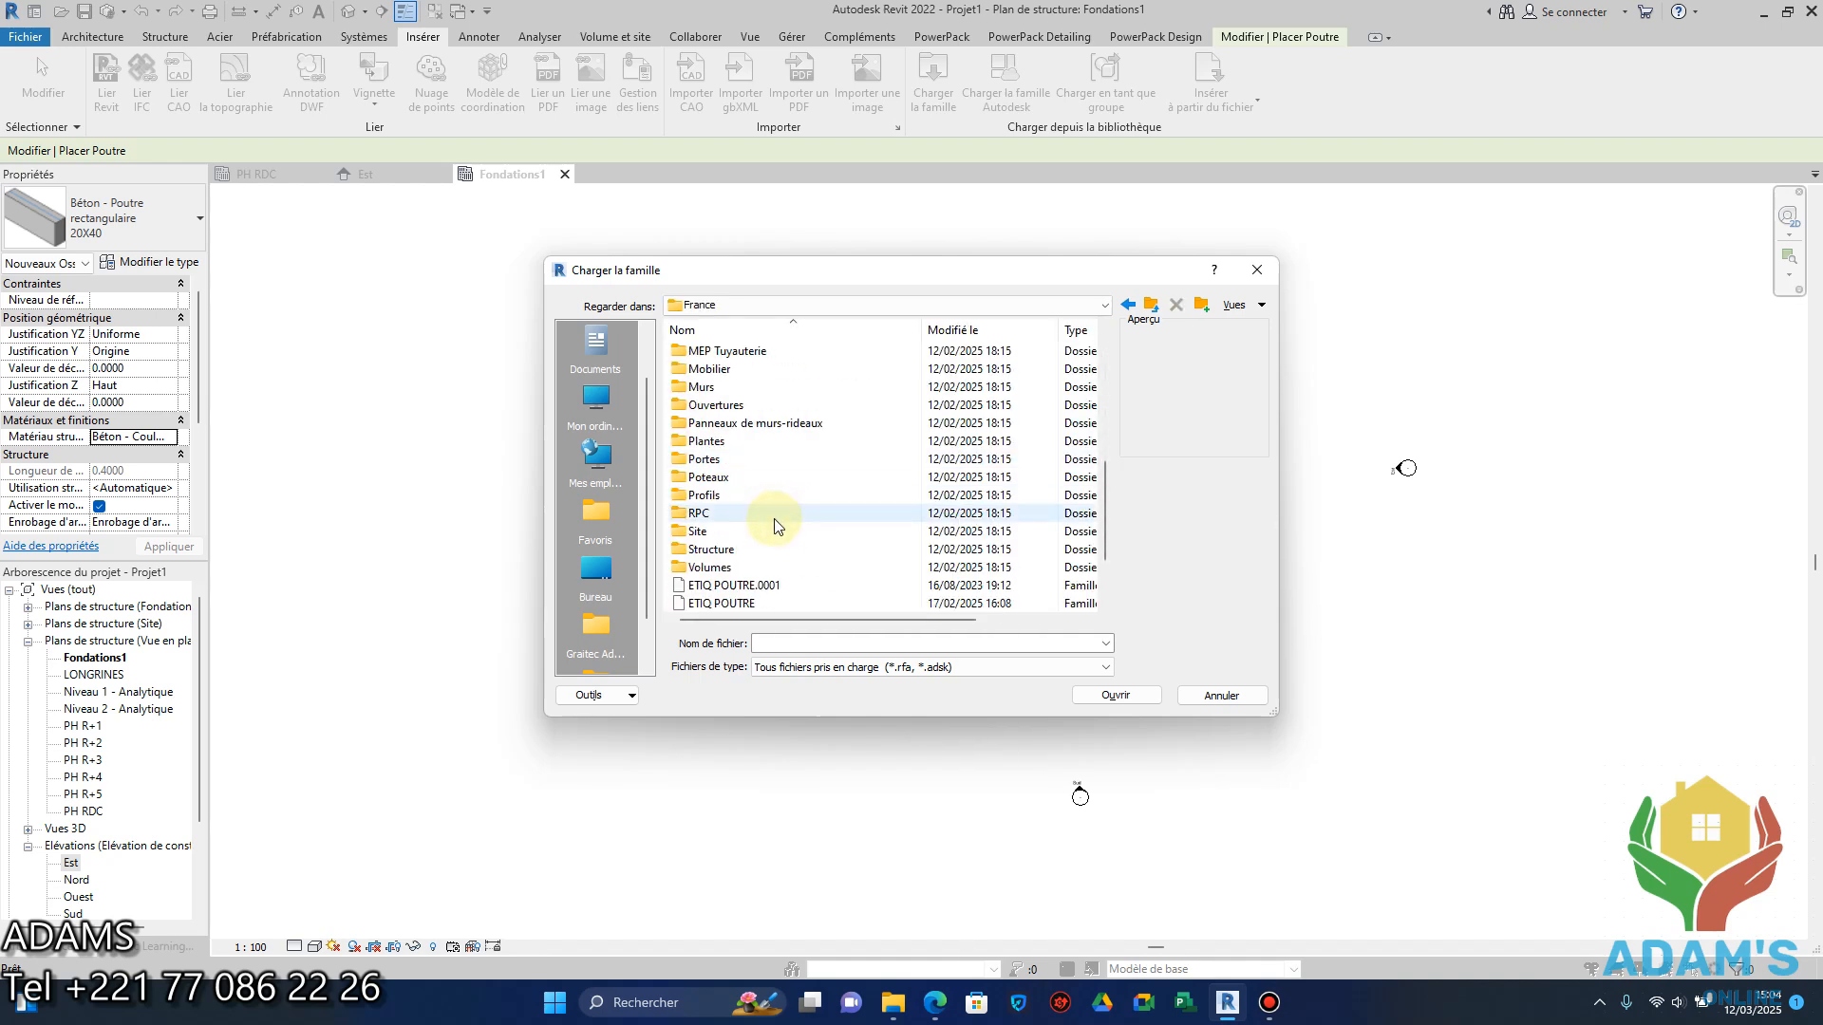
{"action": "scroll", "coordinate": [774, 519], "scroll_direction": "down", "scroll_amount": 2}
{"action": "left_click", "coordinate": [754, 498]}
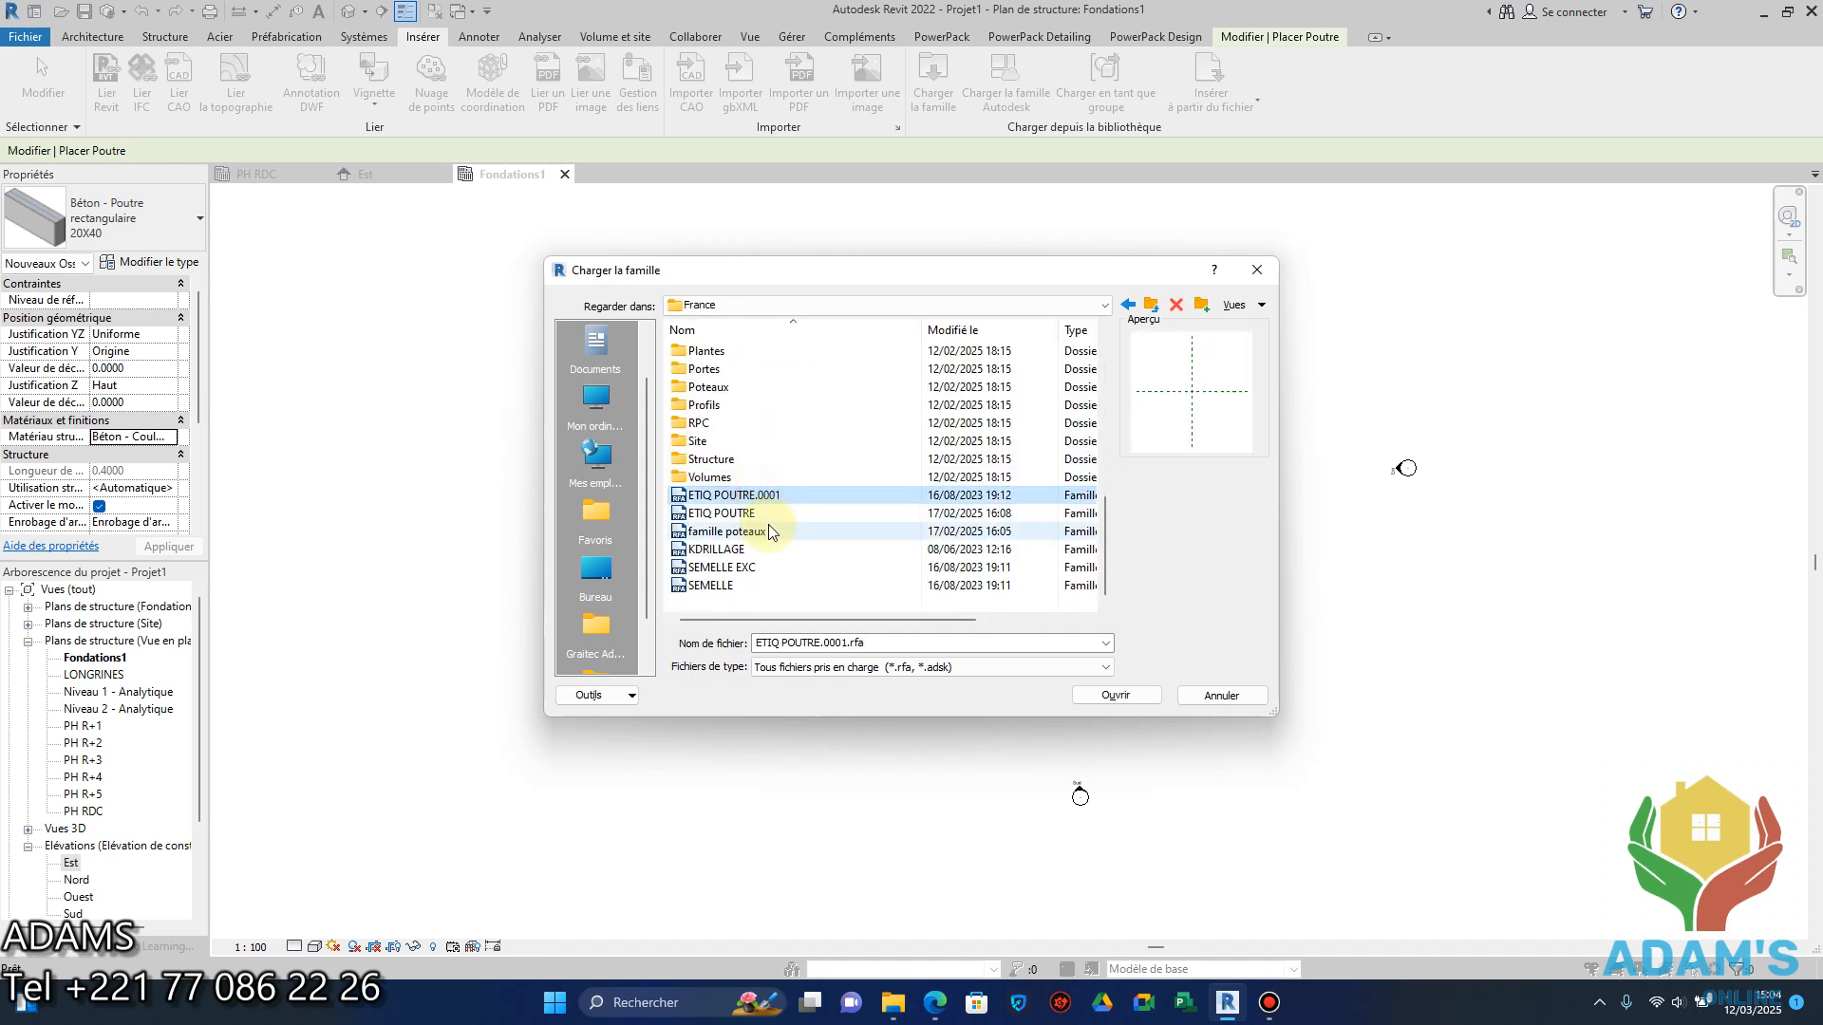
{"action": "left_click", "coordinate": [722, 585], "text": "shift"}
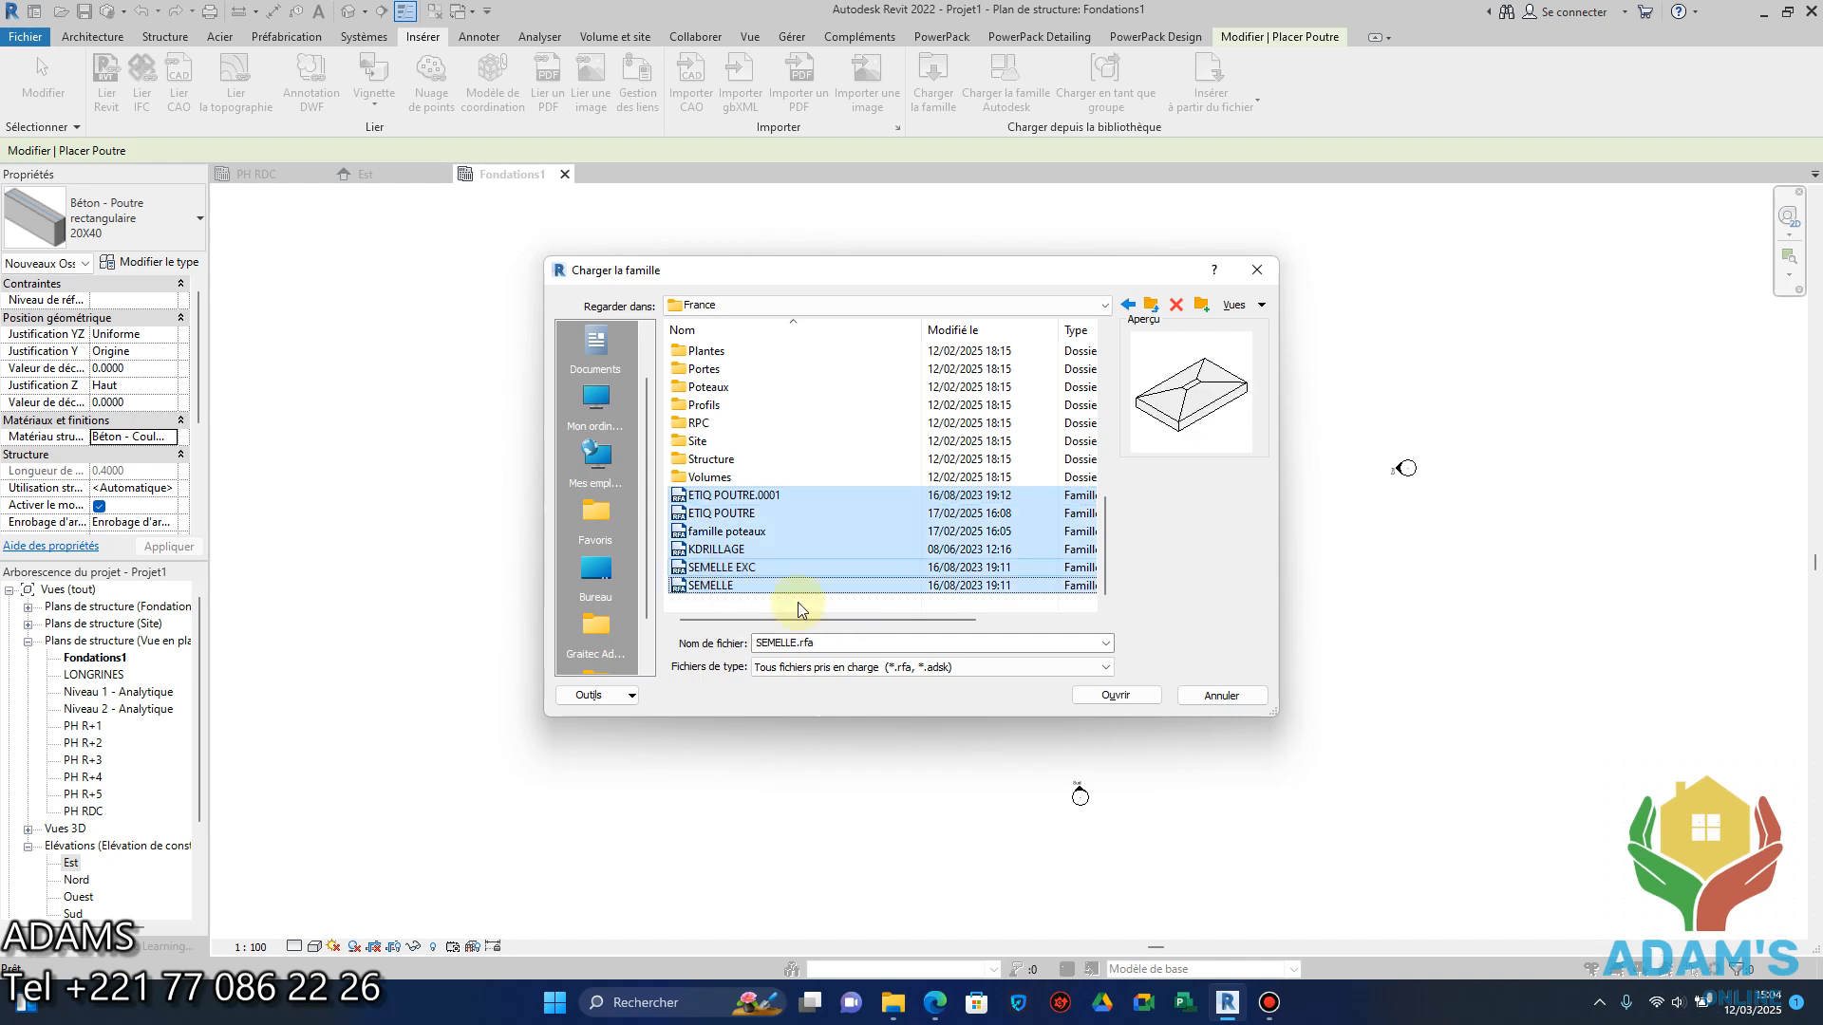
{"action": "left_click", "coordinate": [1109, 694]}
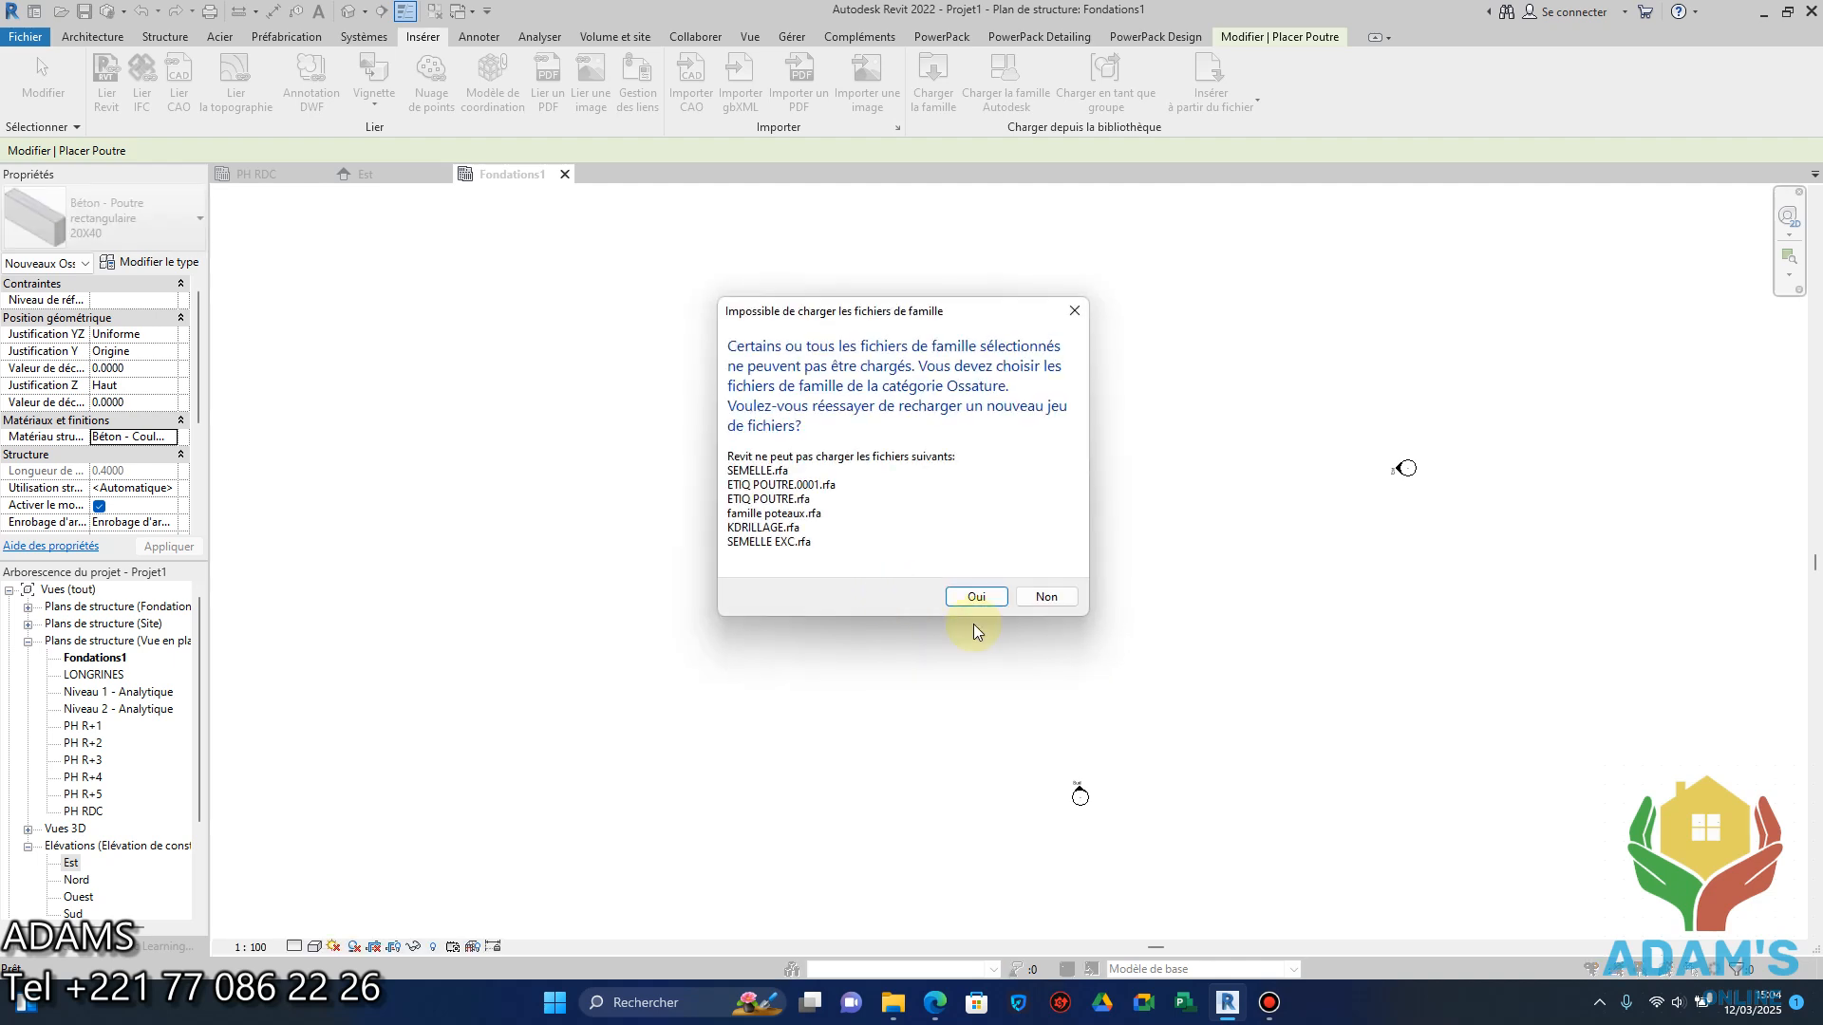
{"action": "left_click", "coordinate": [983, 595]}
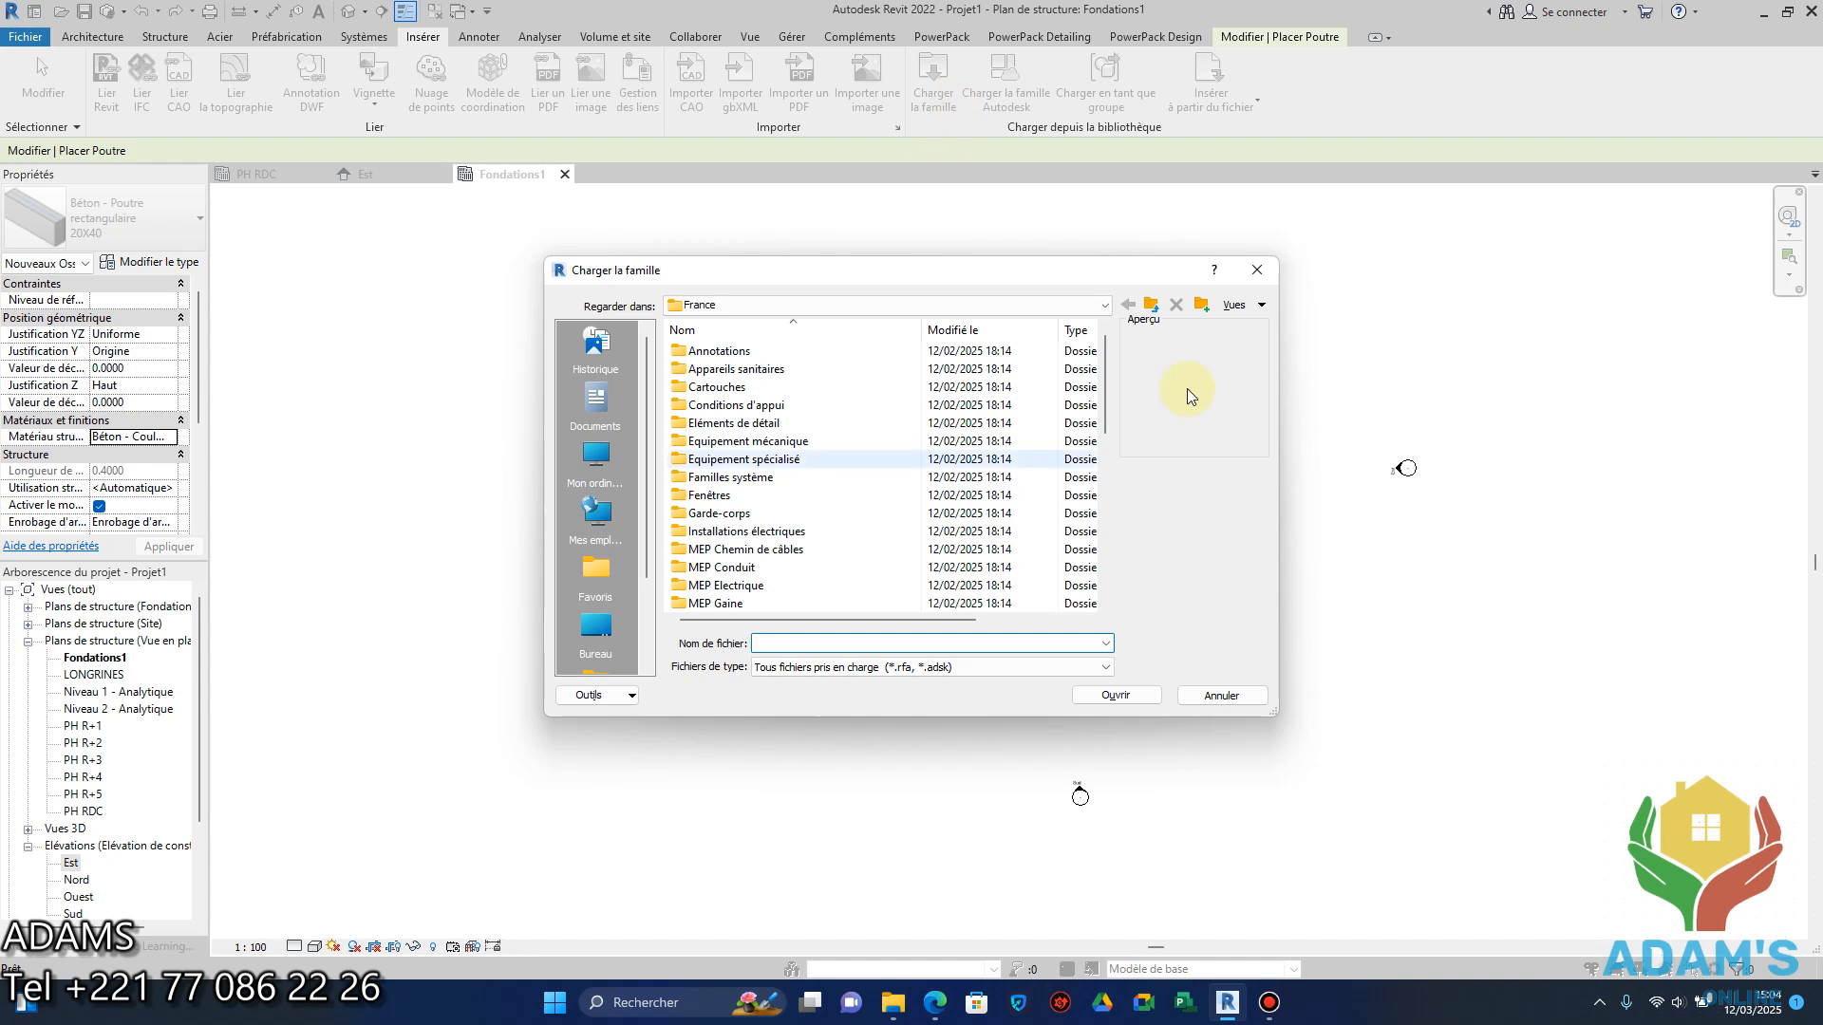
Try to load the ETIQ POUTRE.0001 and ETIQ POUTRE families one at a time.
{"action": "scroll", "coordinate": [766, 537], "scroll_direction": "down", "scroll_amount": 2}
{"action": "left_click", "coordinate": [734, 495]}
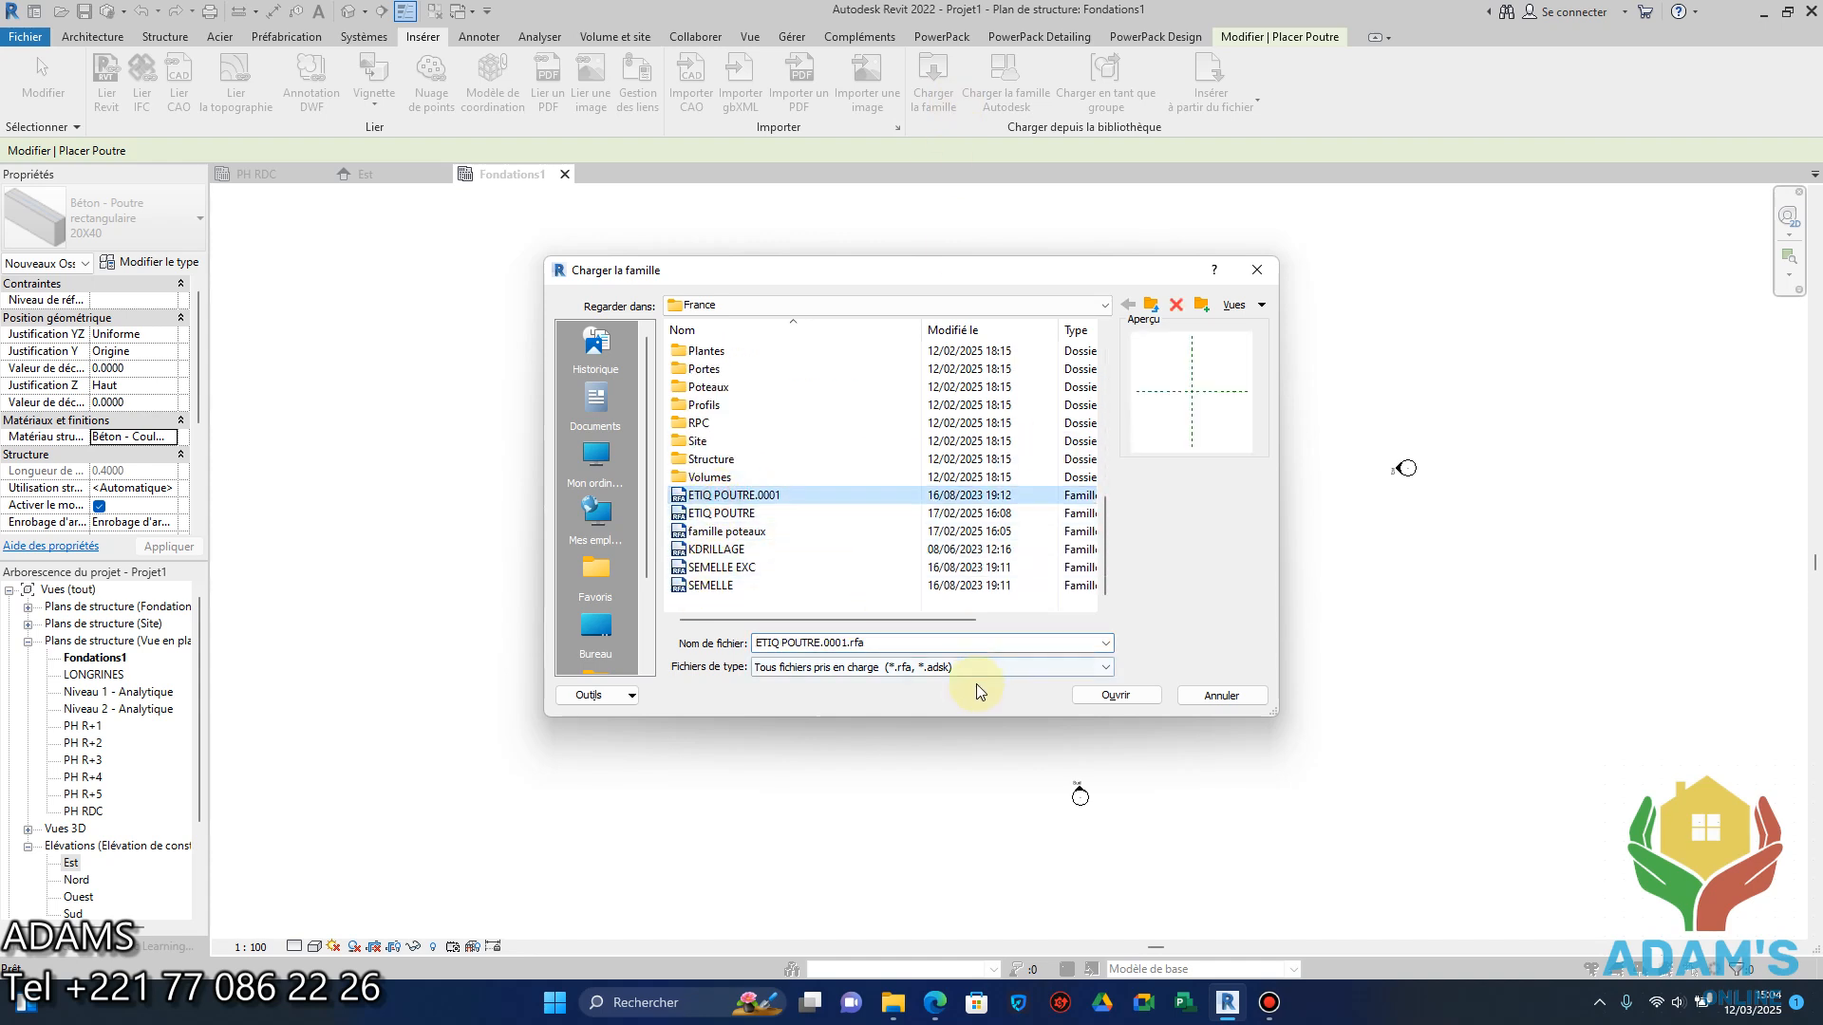
{"action": "left_click", "coordinate": [1117, 696]}
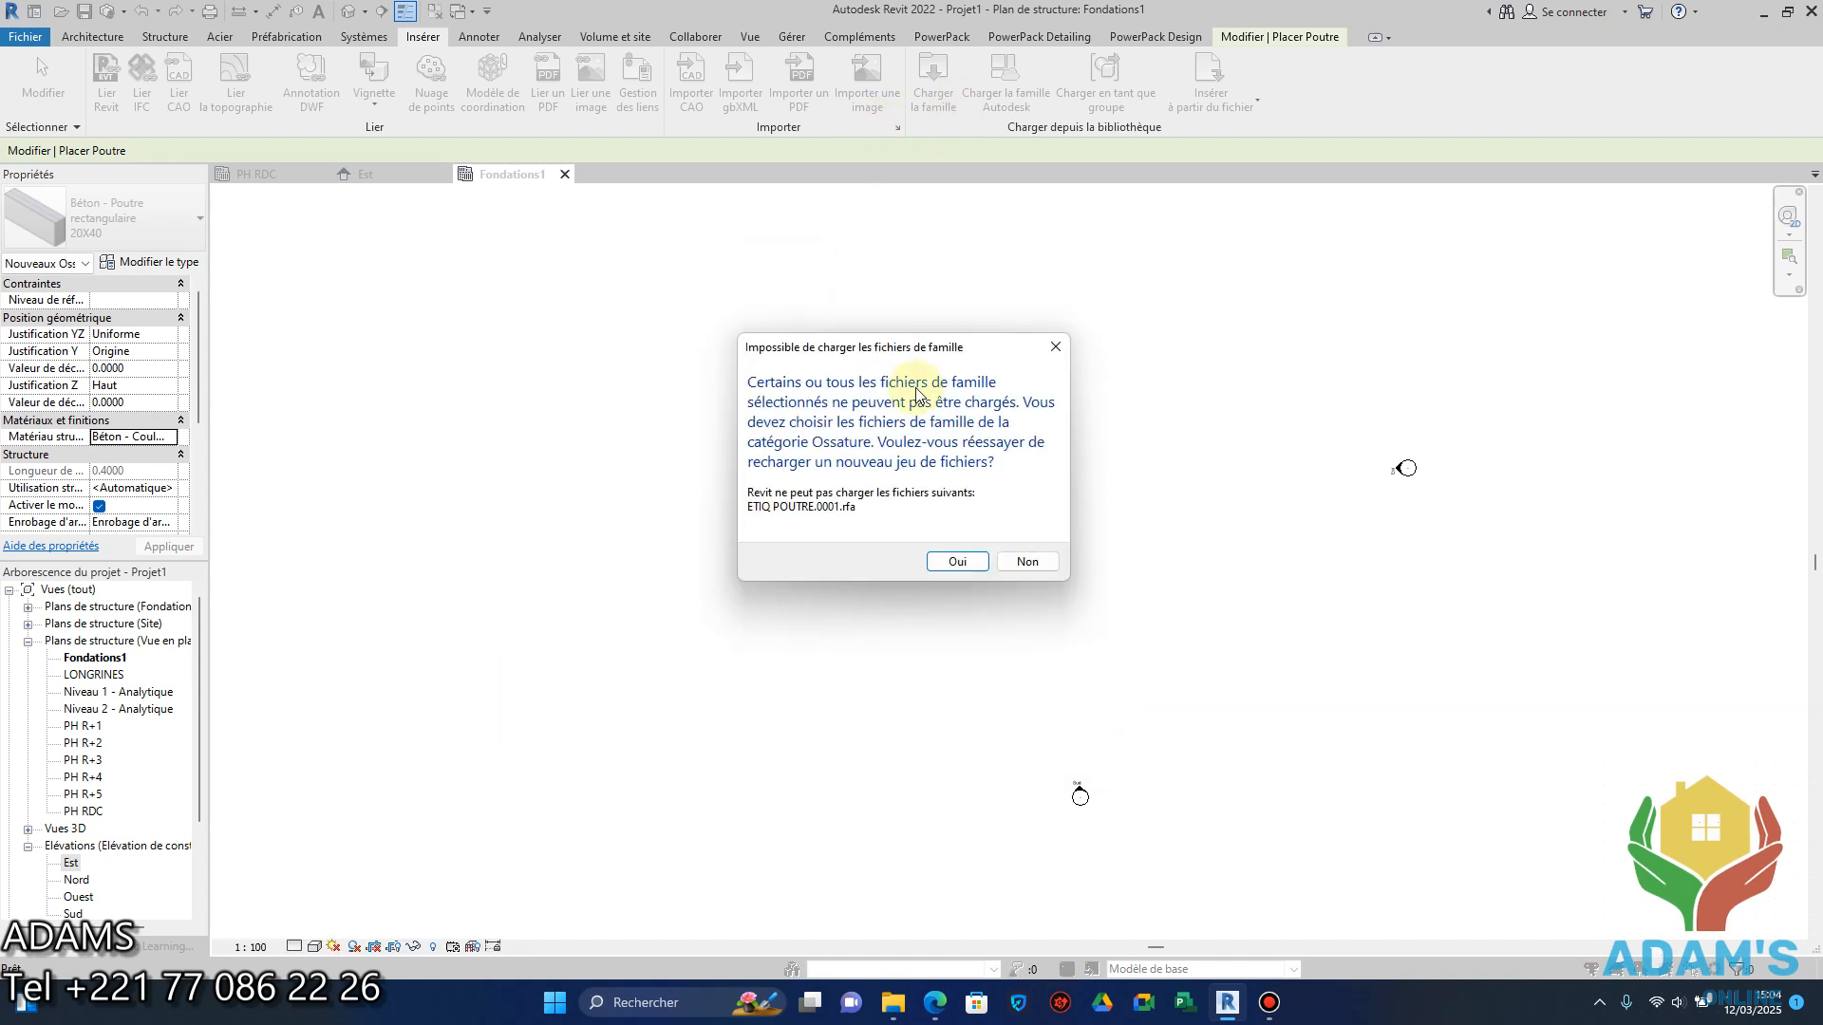
{"action": "left_click", "coordinate": [956, 563]}
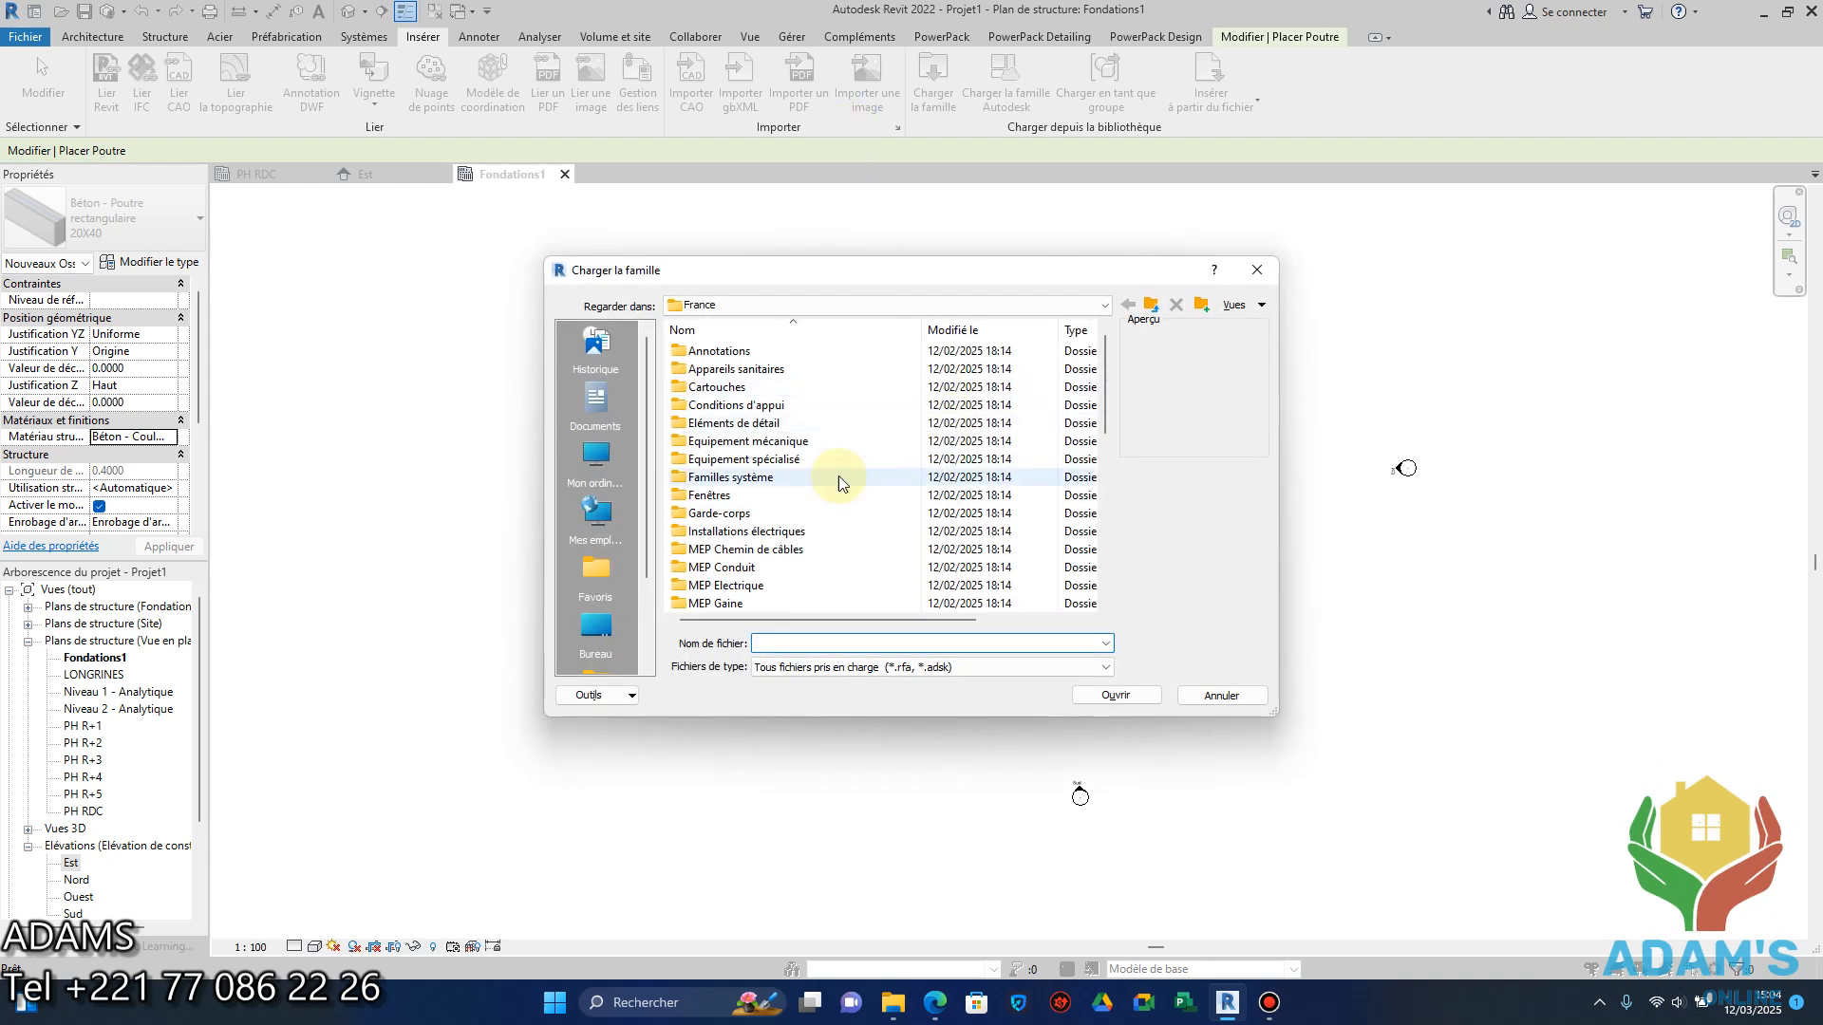
{"action": "scroll", "coordinate": [765, 566], "scroll_direction": "down", "scroll_amount": 3}
{"action": "left_click", "coordinate": [731, 512]}
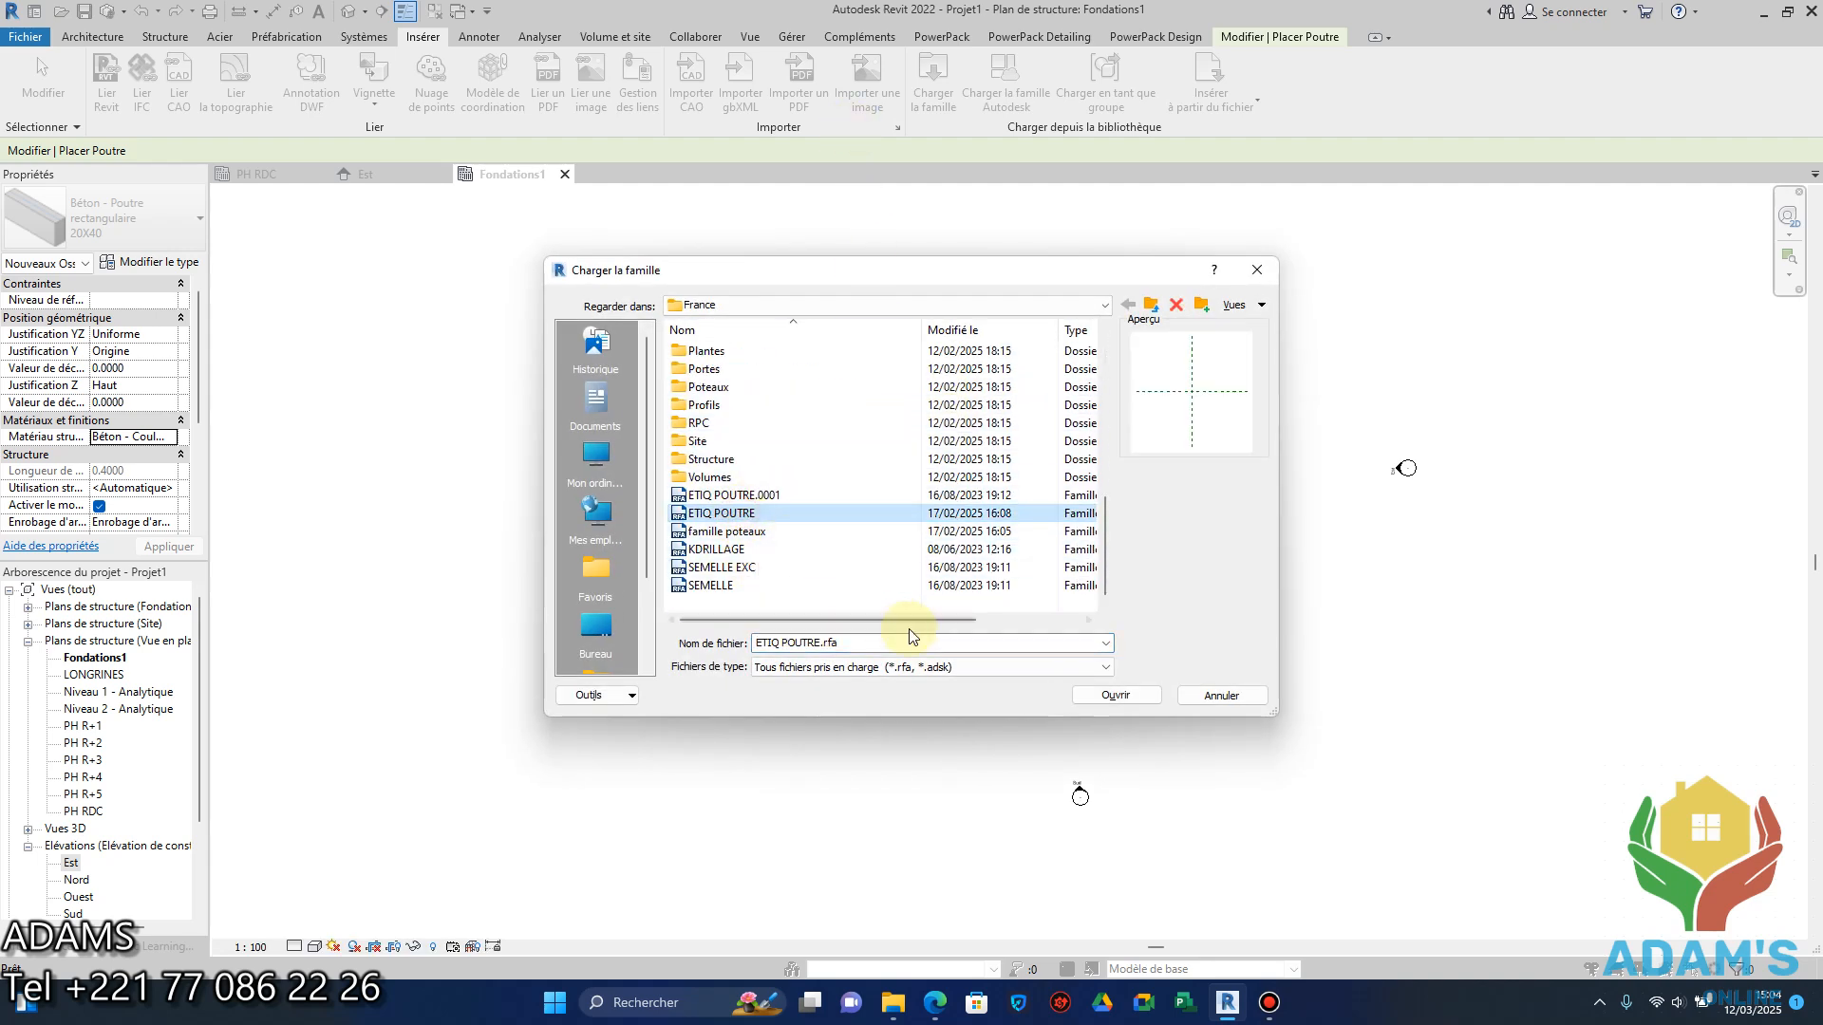
{"action": "left_click", "coordinate": [1120, 696]}
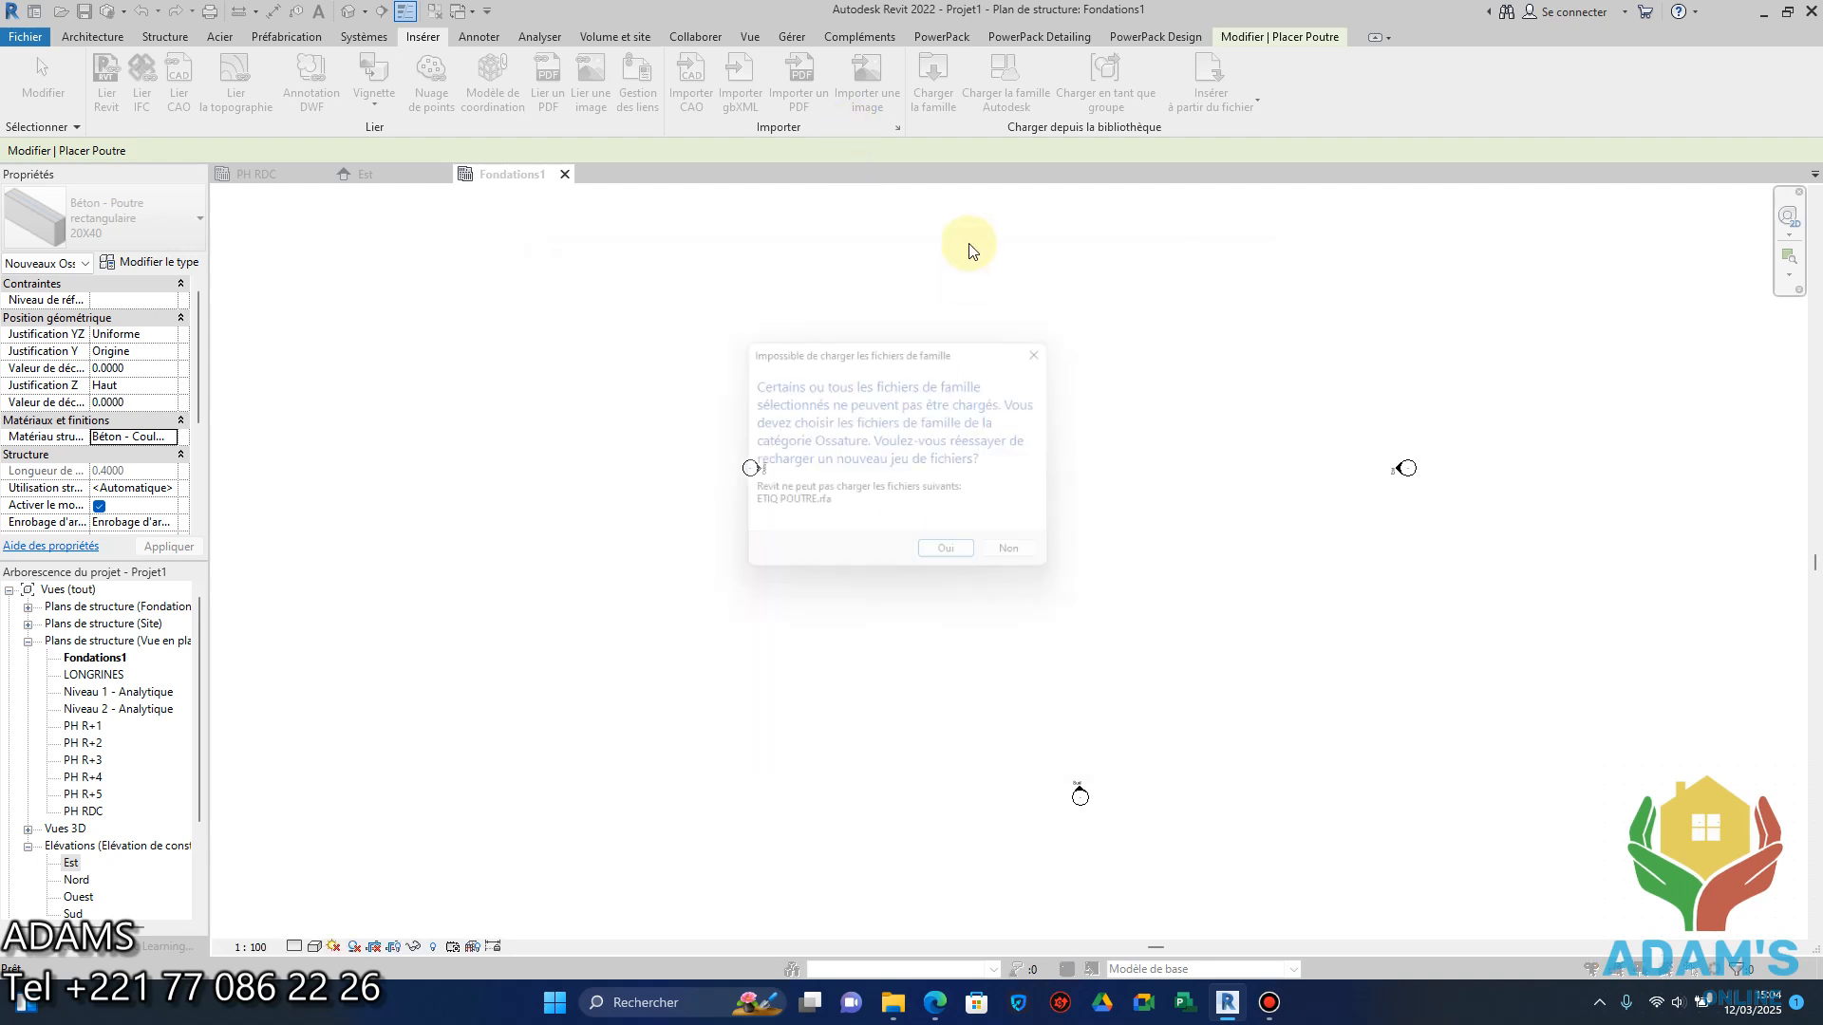
{"action": "left_click", "coordinate": [957, 560]}
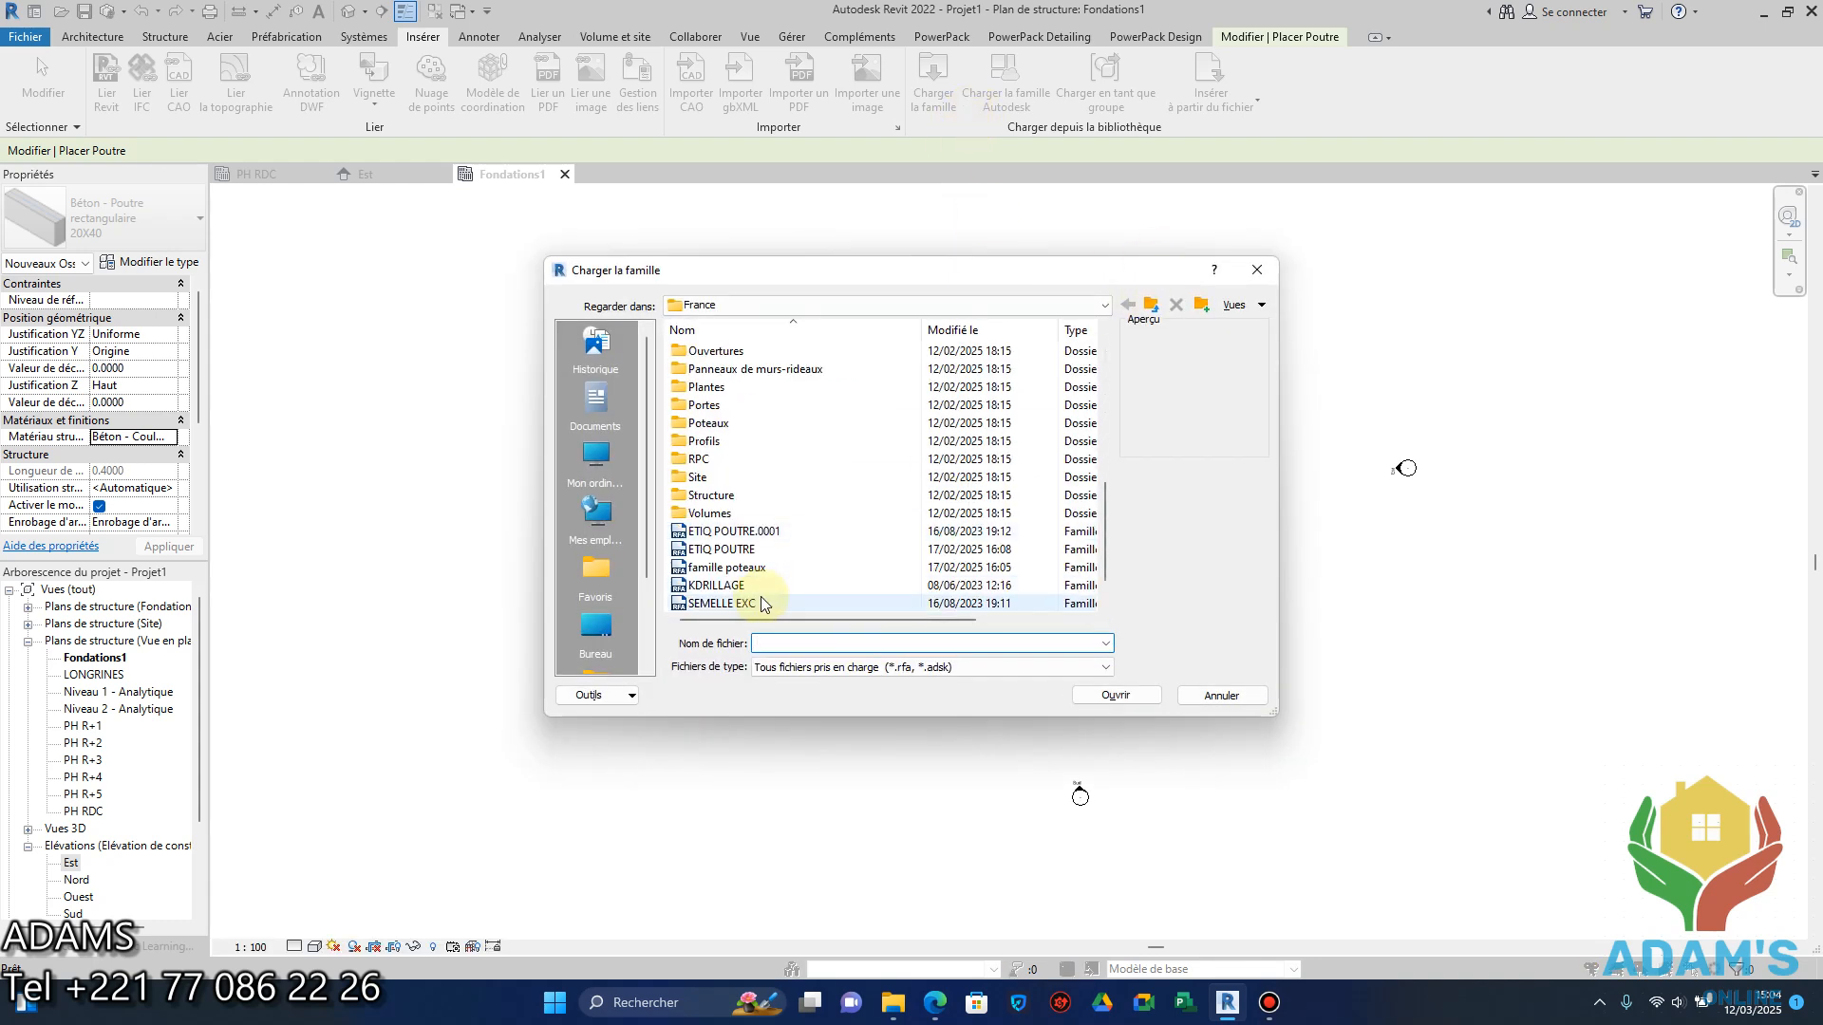
Try to load the KDRILLAGE family, and close the family loading dialog.
{"action": "scroll", "coordinate": [760, 596], "scroll_direction": "down", "scroll_amount": 1}
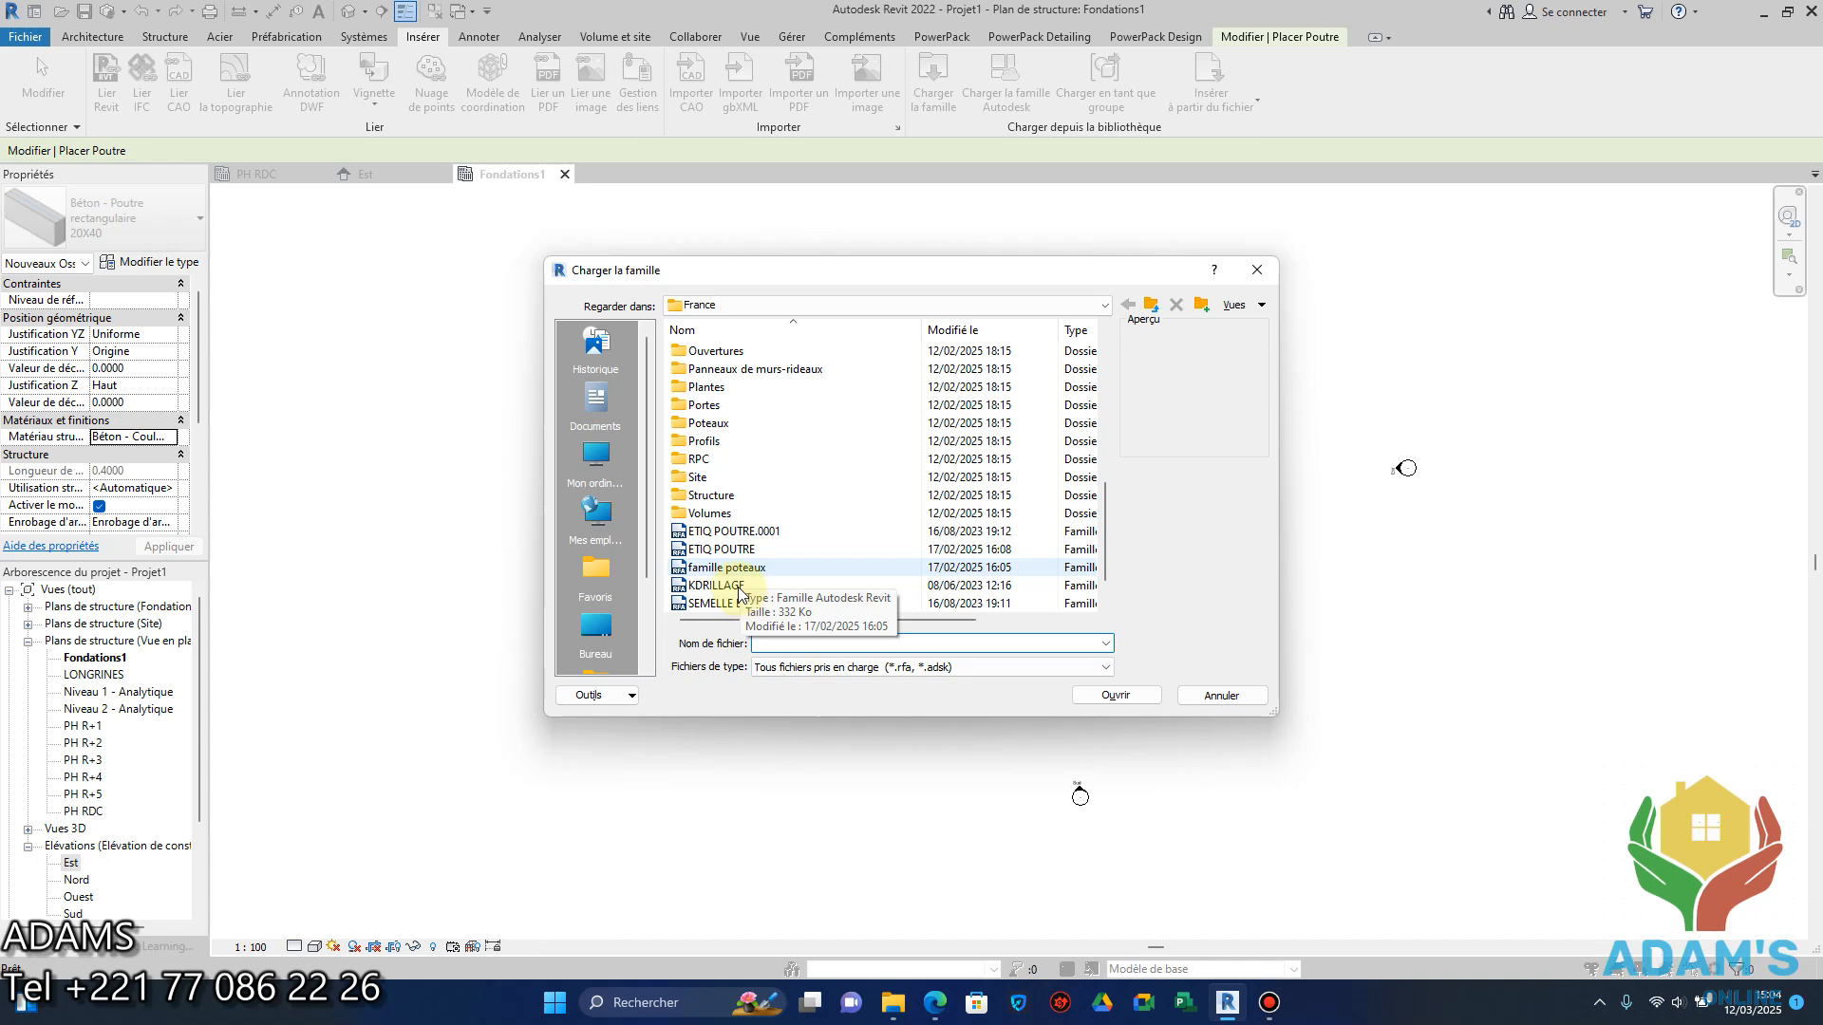
{"action": "double_click", "coordinate": [726, 586]}
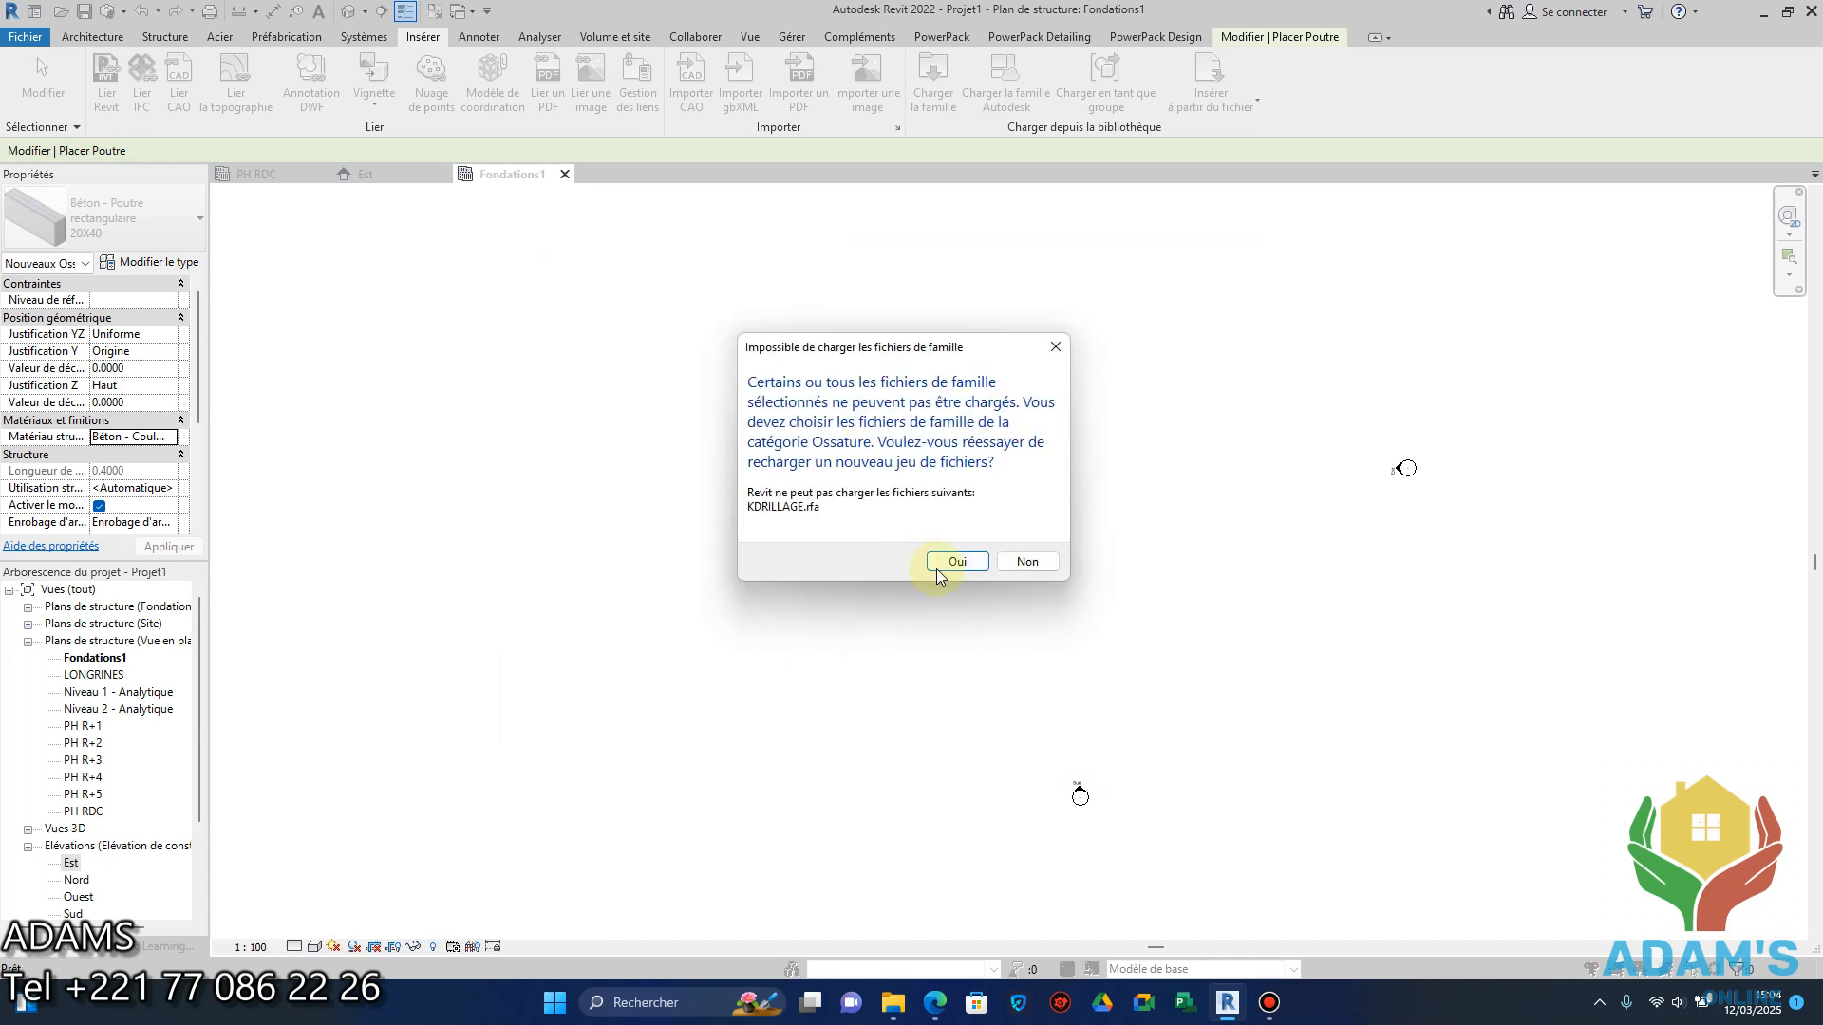
{"action": "left_click", "coordinate": [936, 561]}
{"action": "left_click", "coordinate": [1266, 249]}
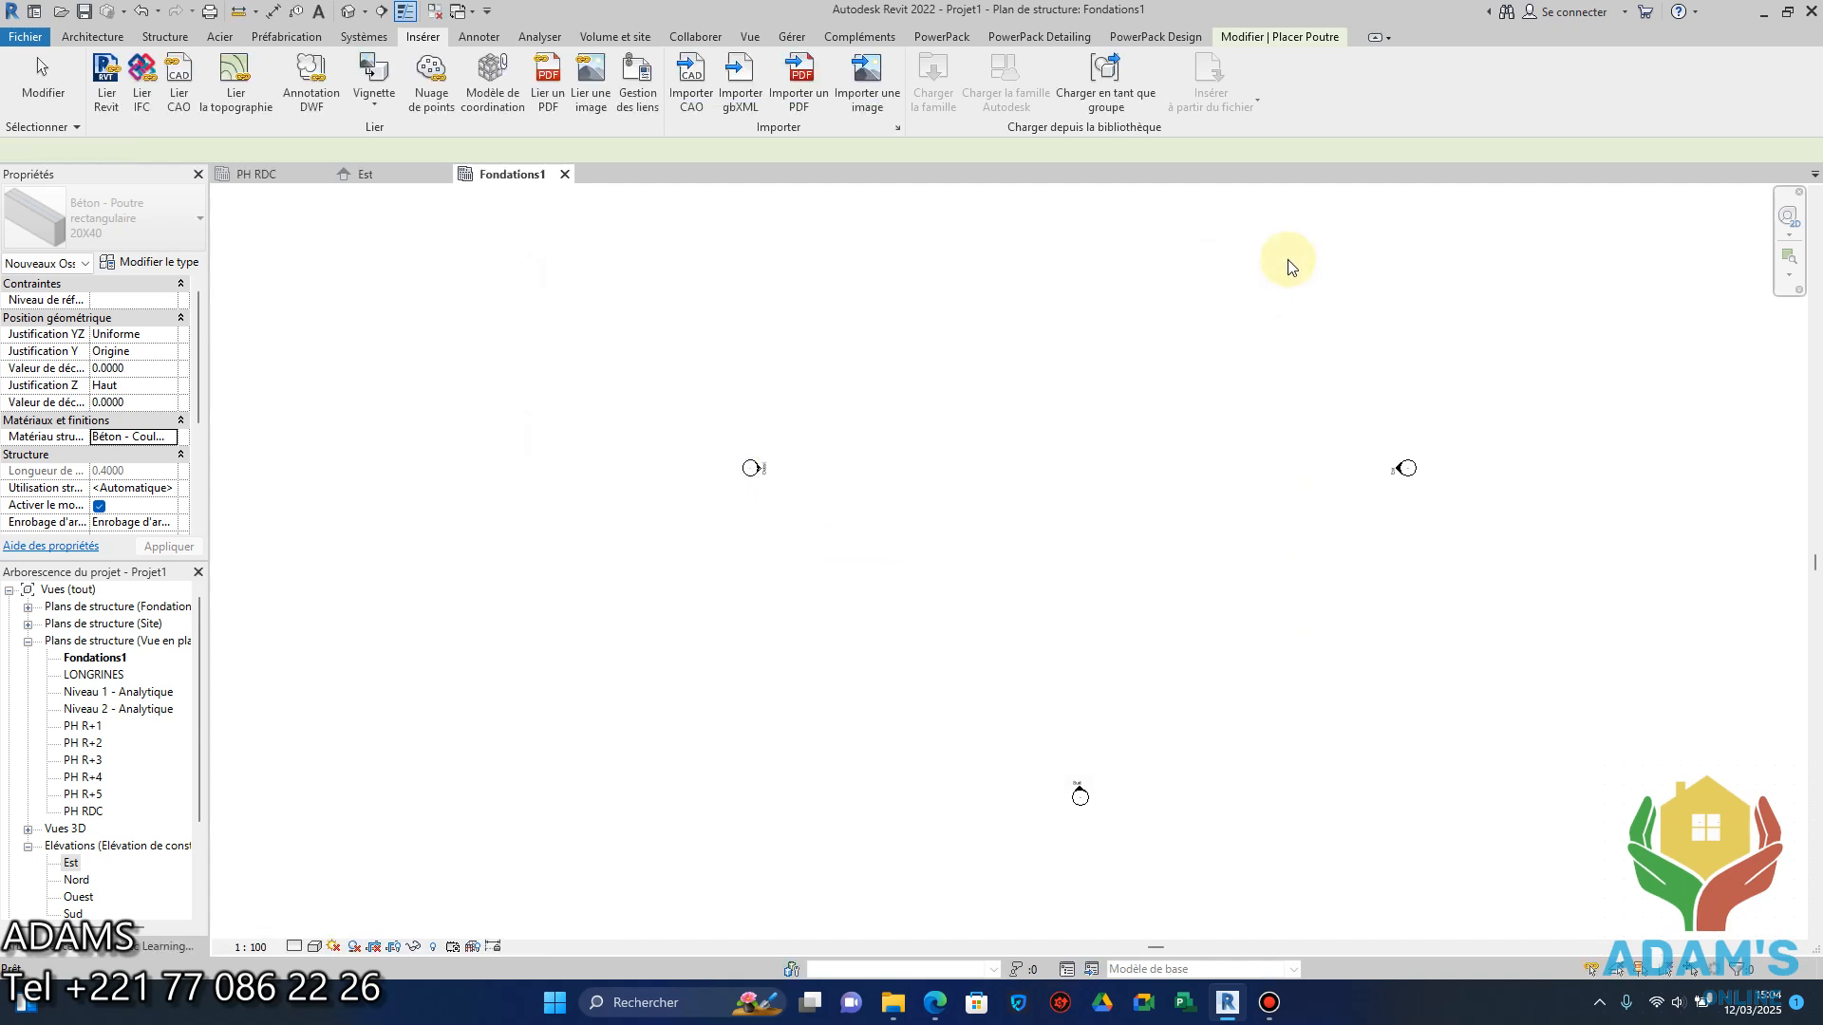
Cancel the beam placement and load the SEMELLE family from the France library folder.
{"action": "key", "text": "Escape"}
{"action": "key", "text": "Escape"}
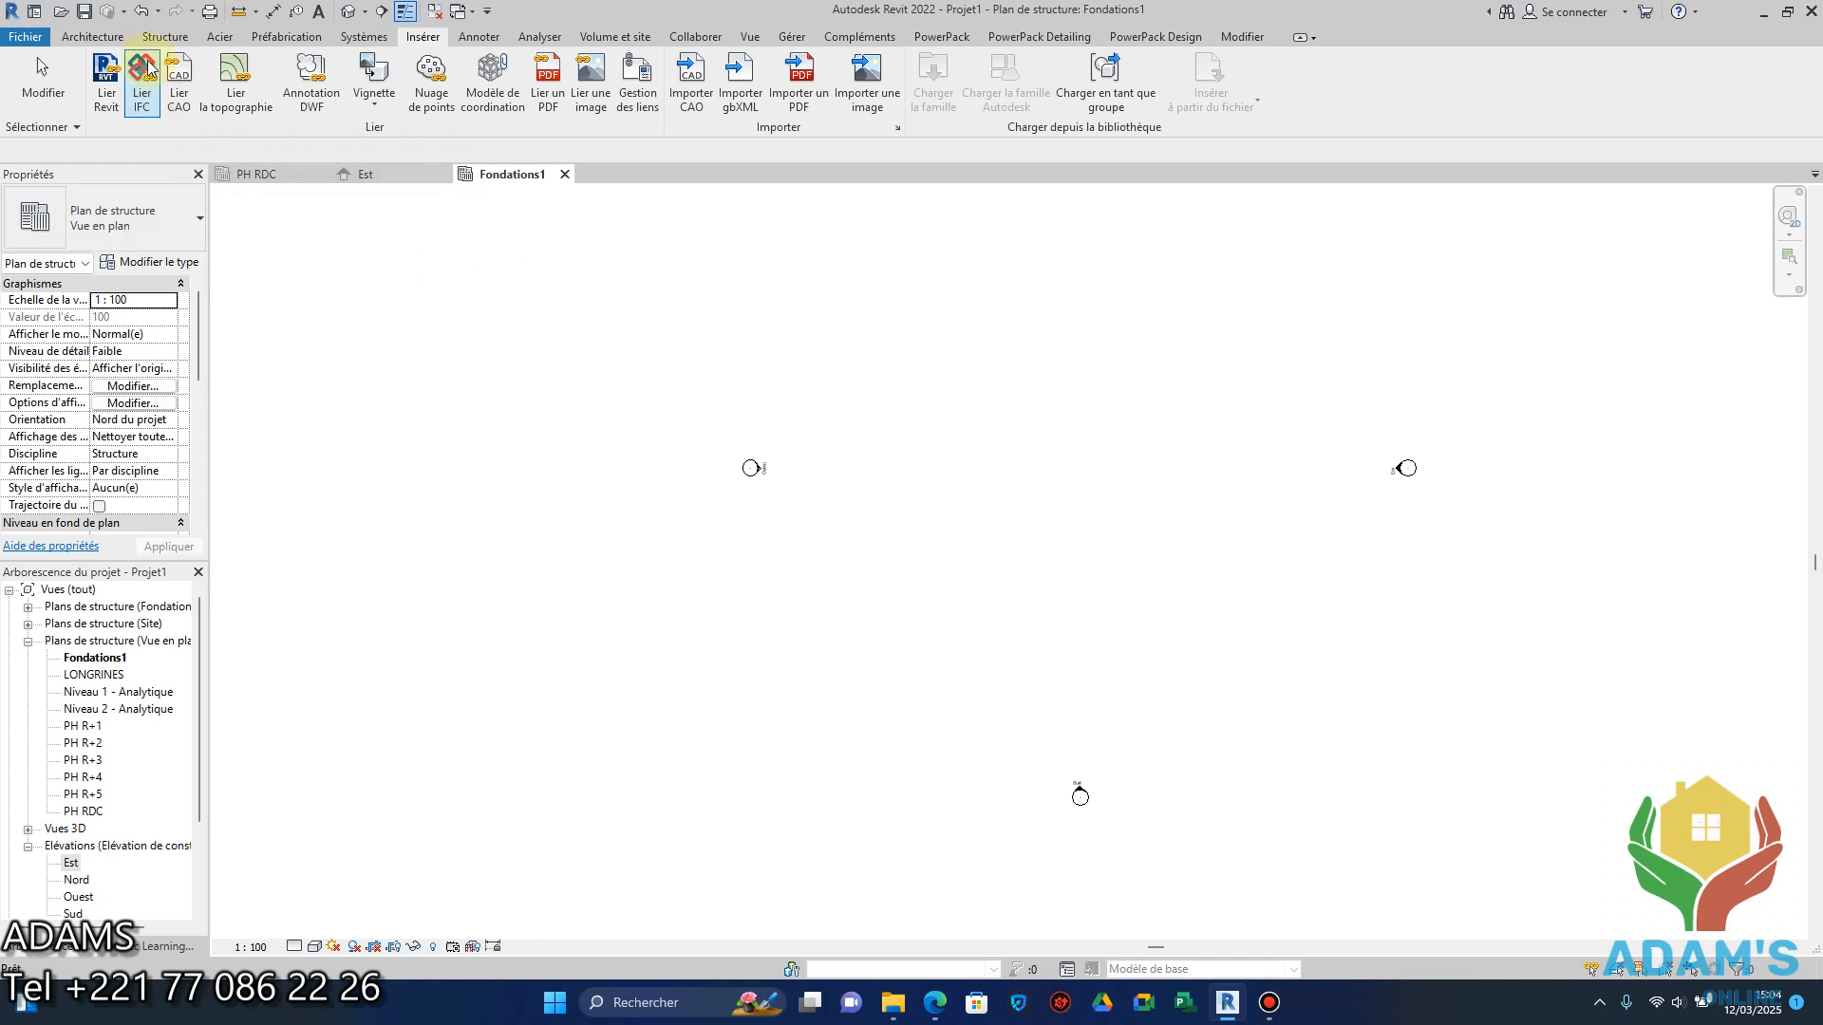
{"action": "left_click", "coordinate": [169, 38]}
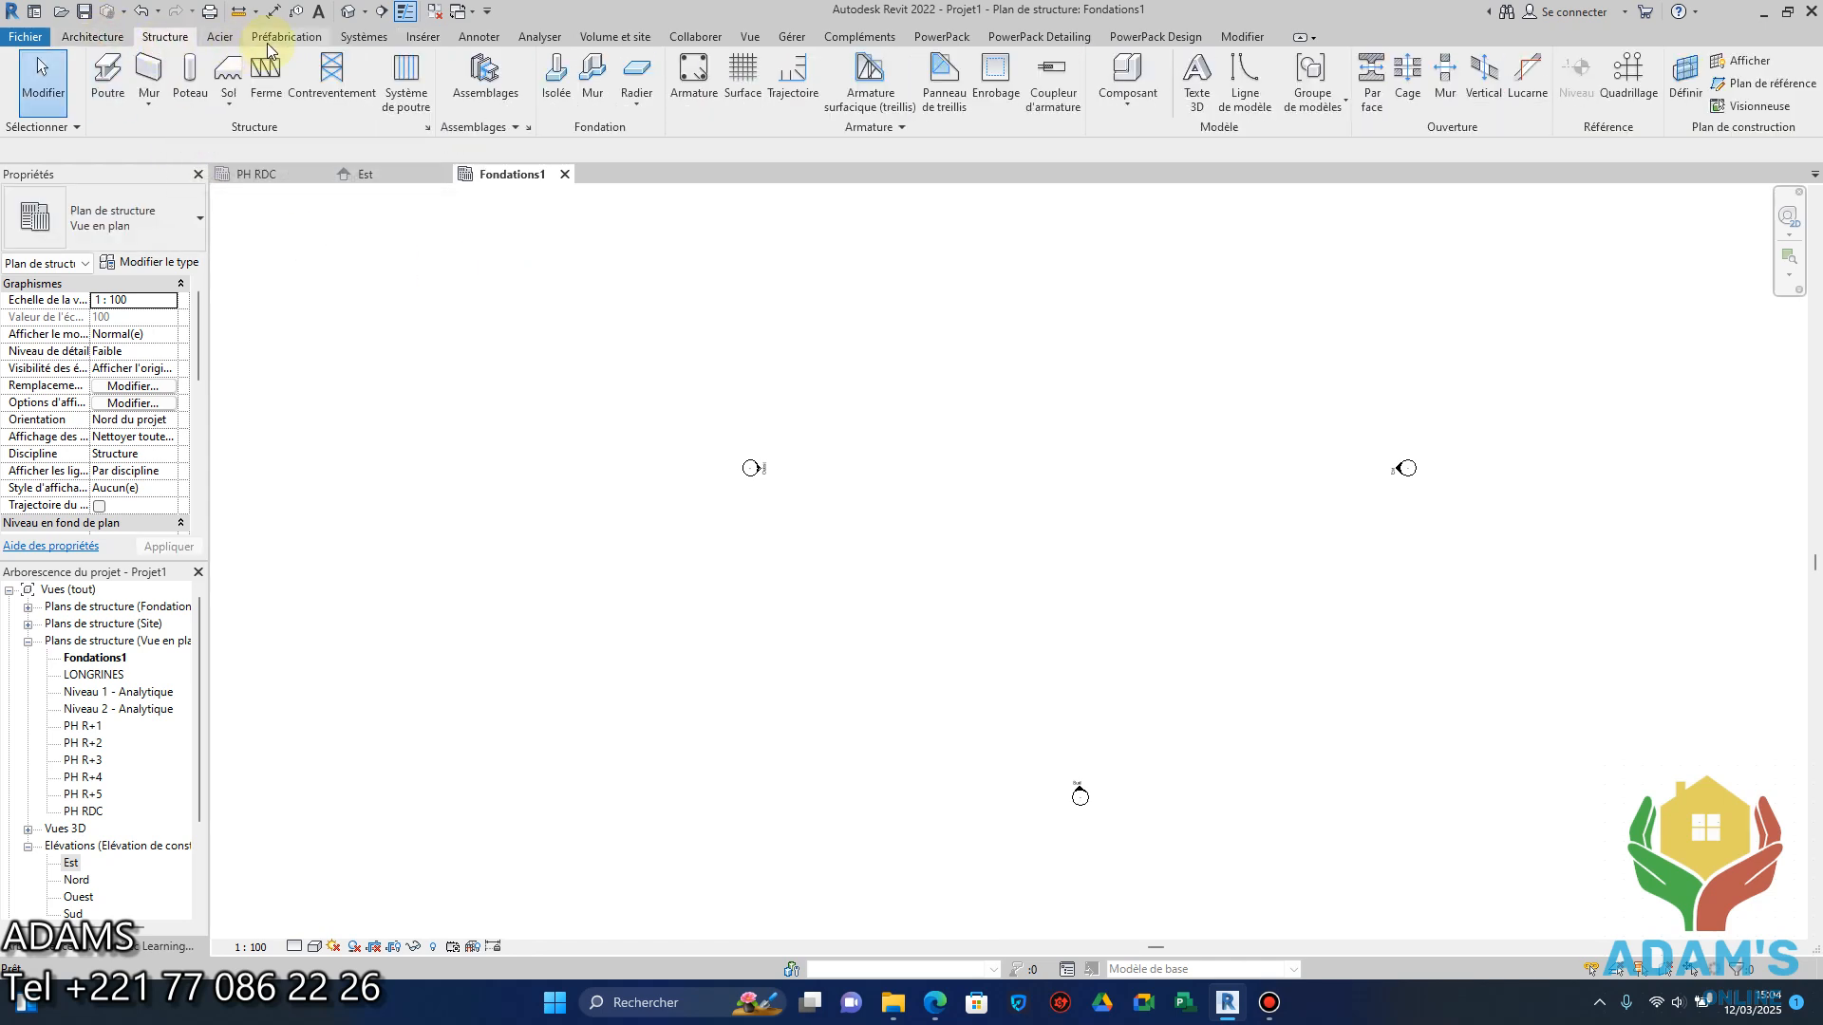
{"action": "left_click", "coordinate": [439, 38]}
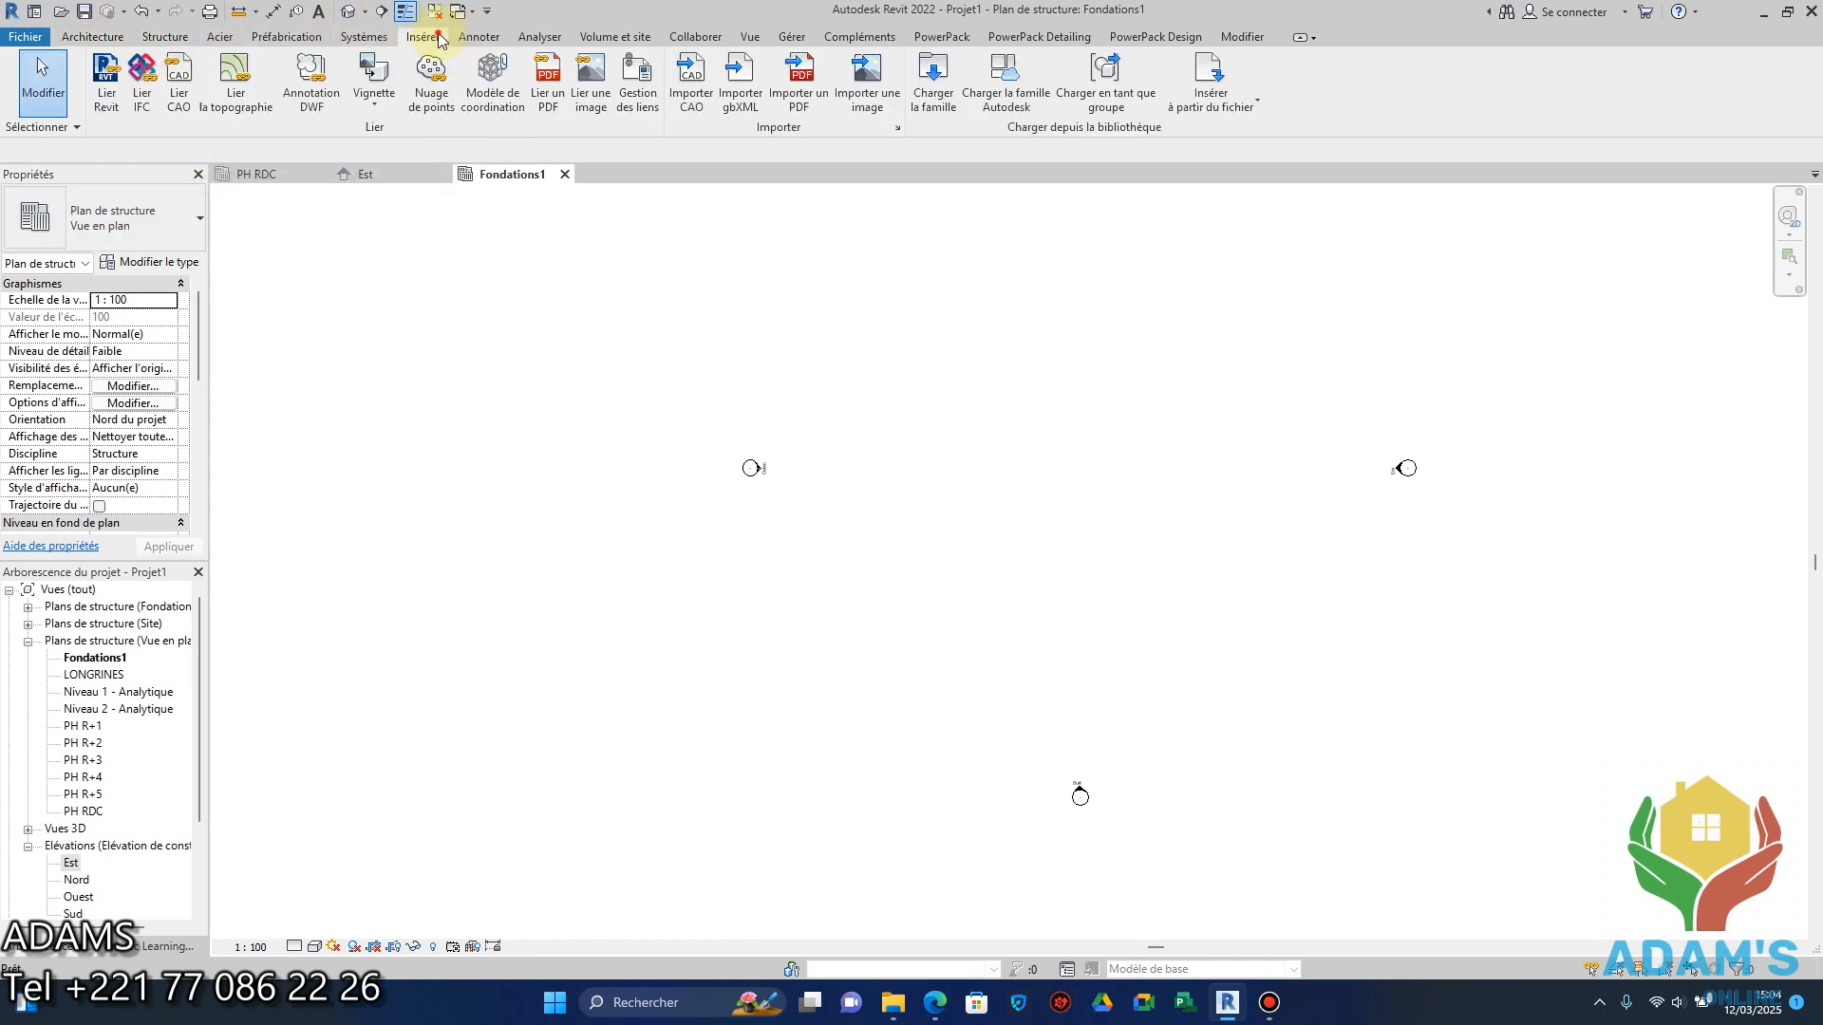
{"action": "left_click", "coordinate": [943, 102]}
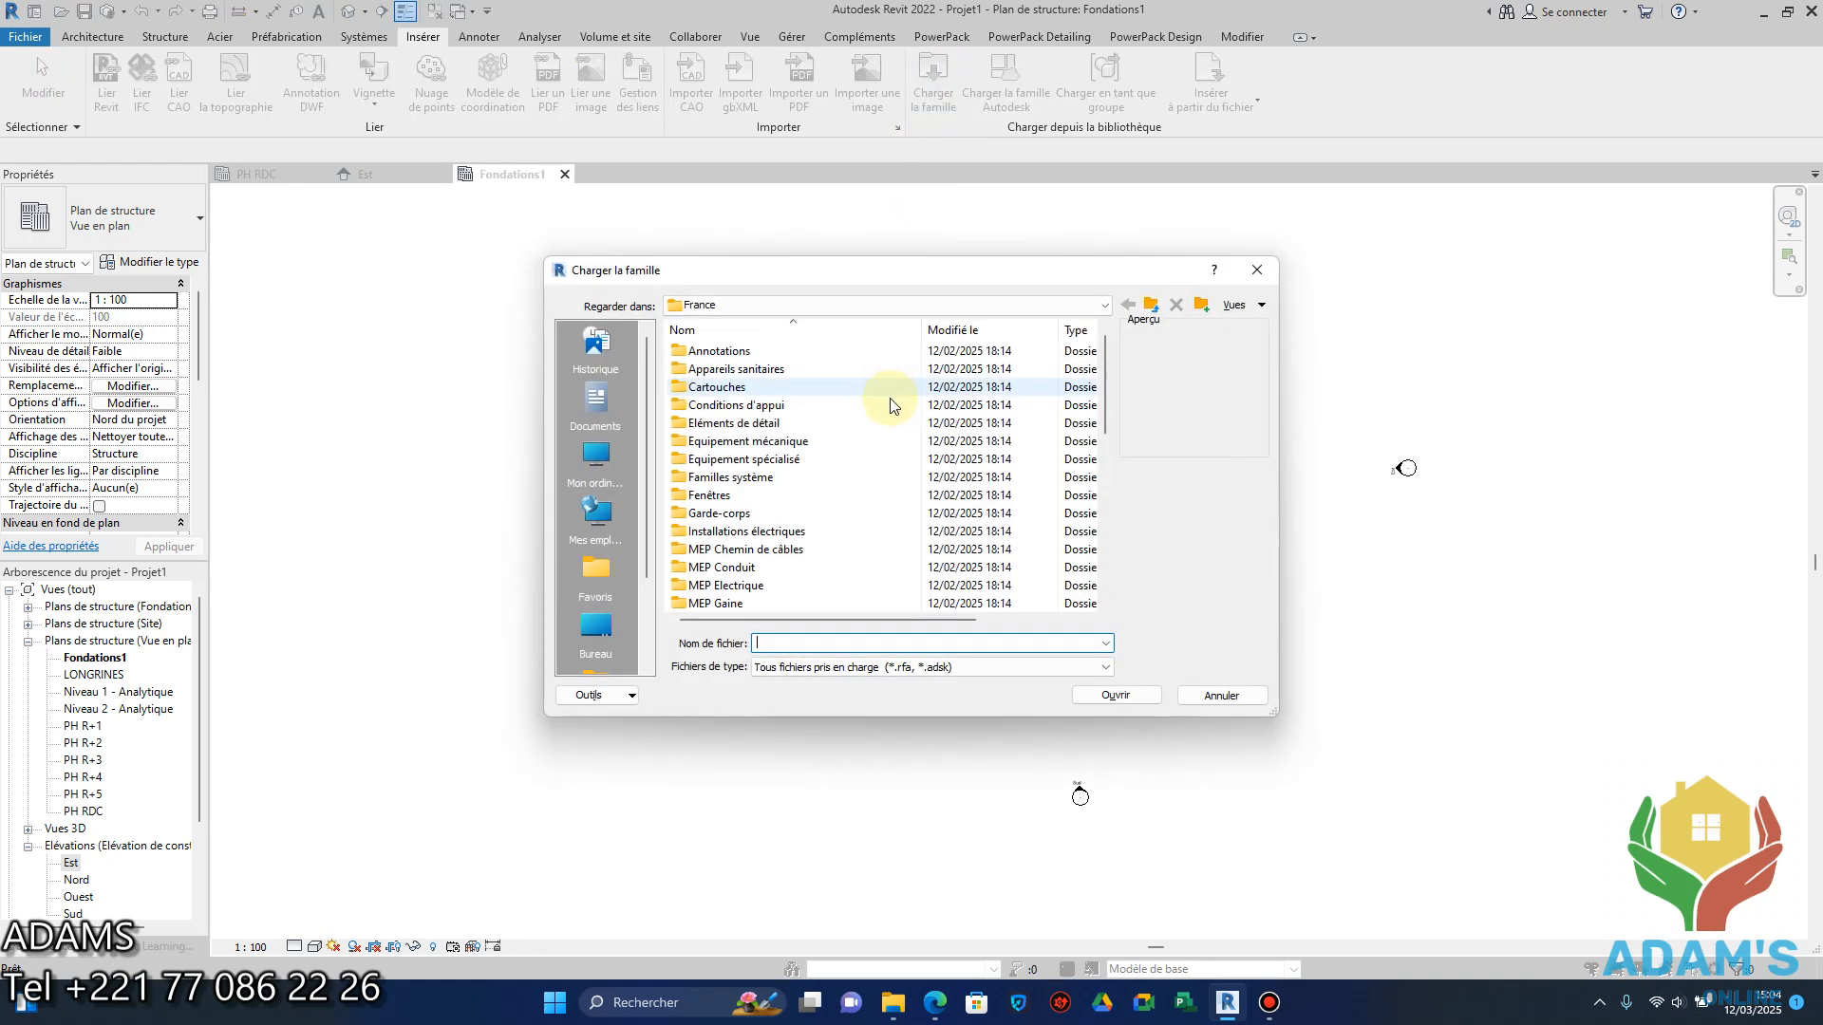
{"action": "scroll", "coordinate": [886, 399], "scroll_direction": "down", "scroll_amount": 3}
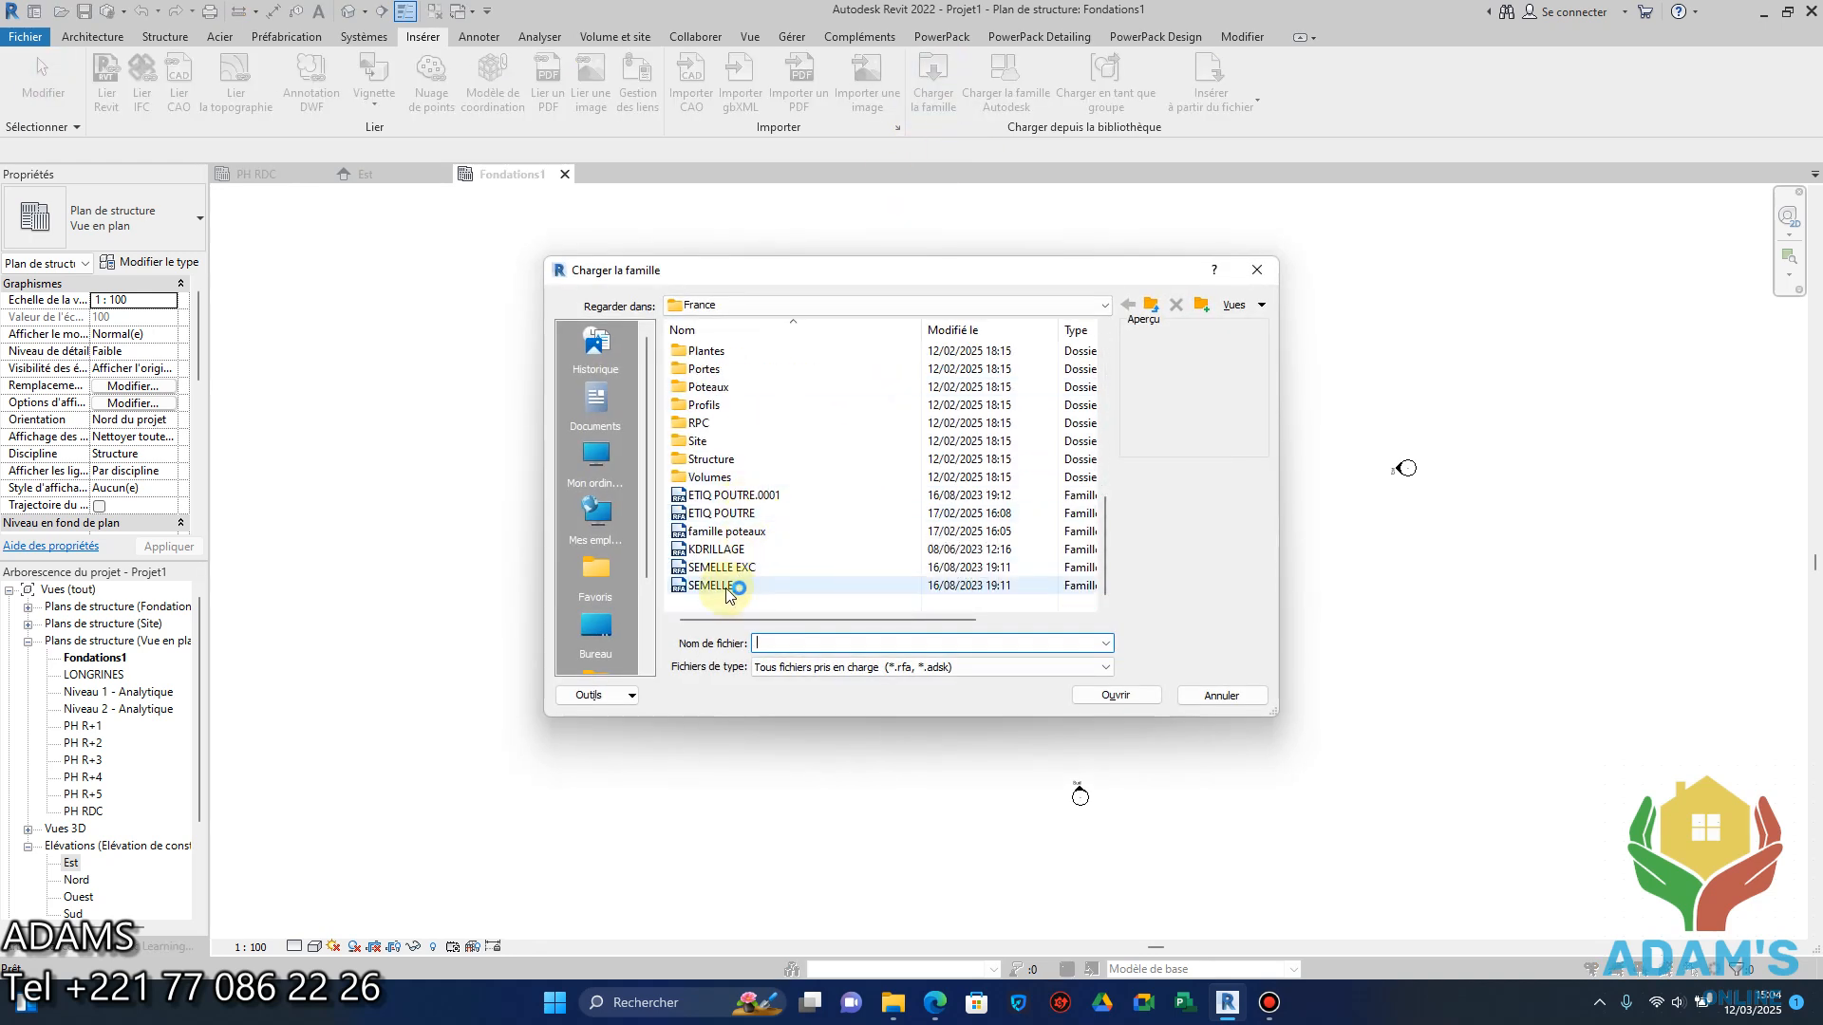
{"action": "left_click", "coordinate": [729, 587]}
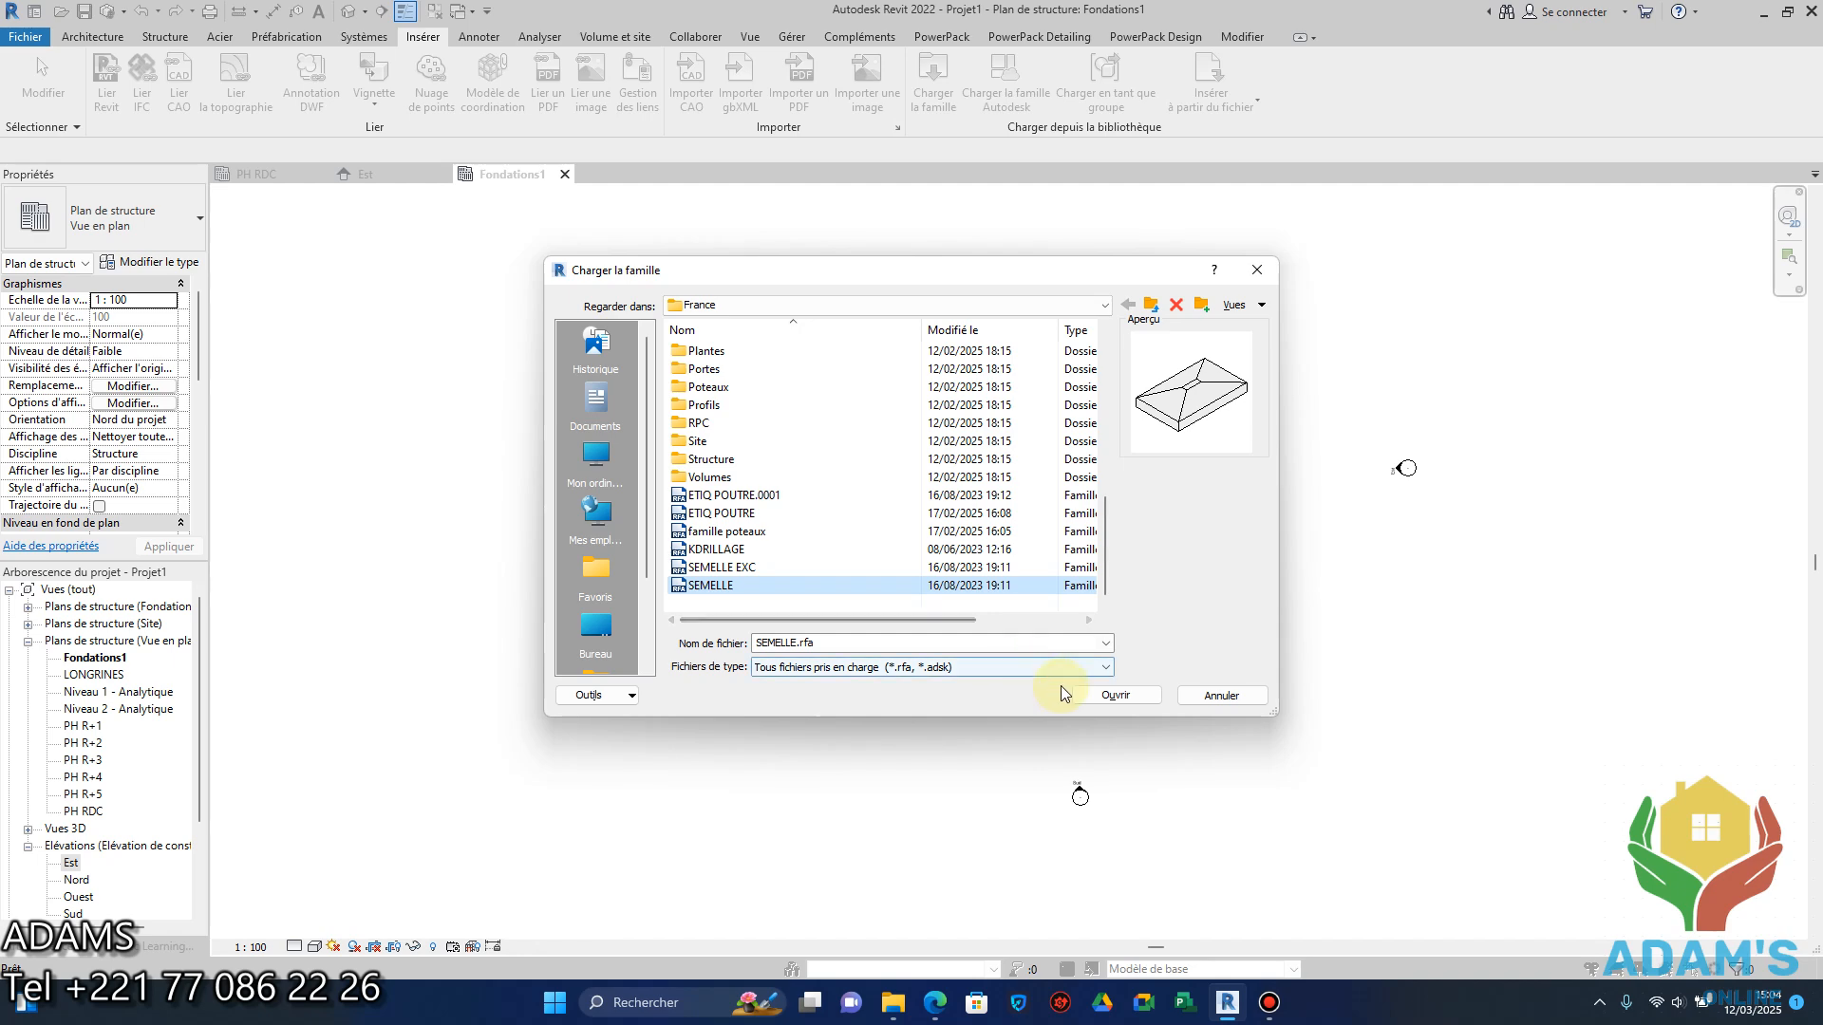
{"action": "left_click", "coordinate": [1125, 697]}
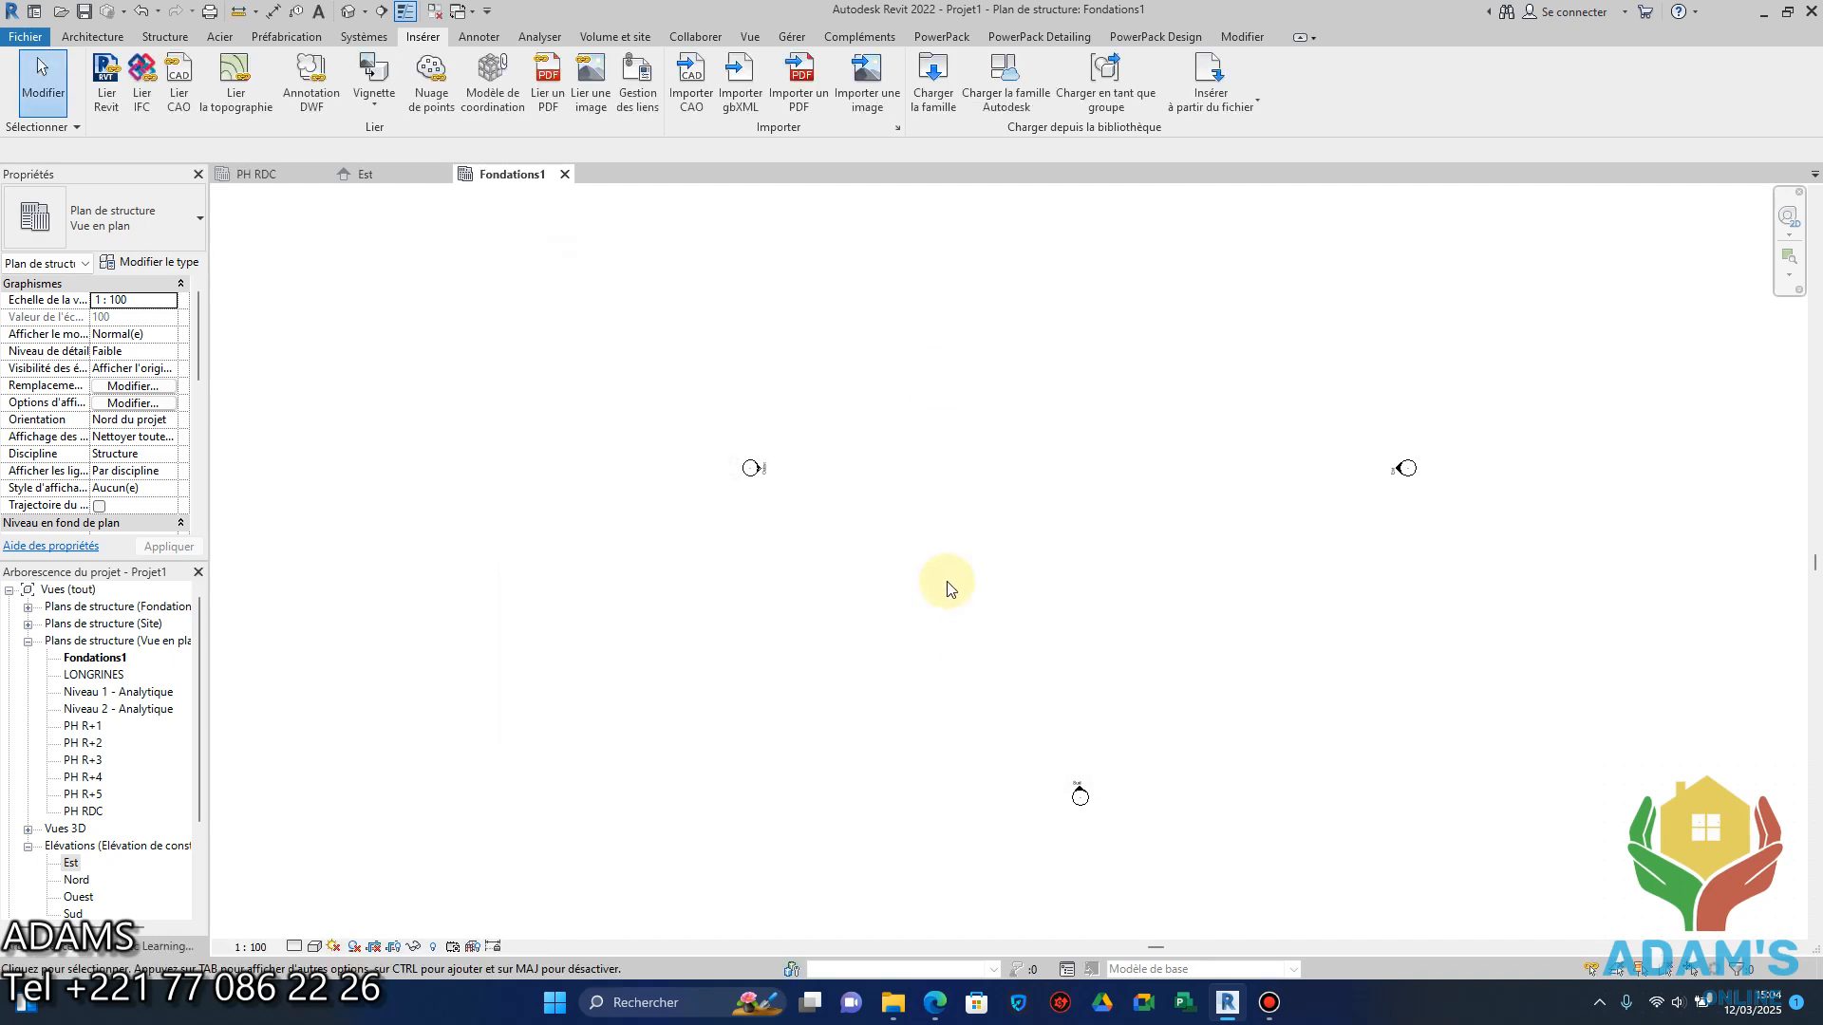
Load the SEMELLE EXC and KDRILLAGE families from the France folder, one at a time.
{"action": "left_click", "coordinate": [937, 98]}
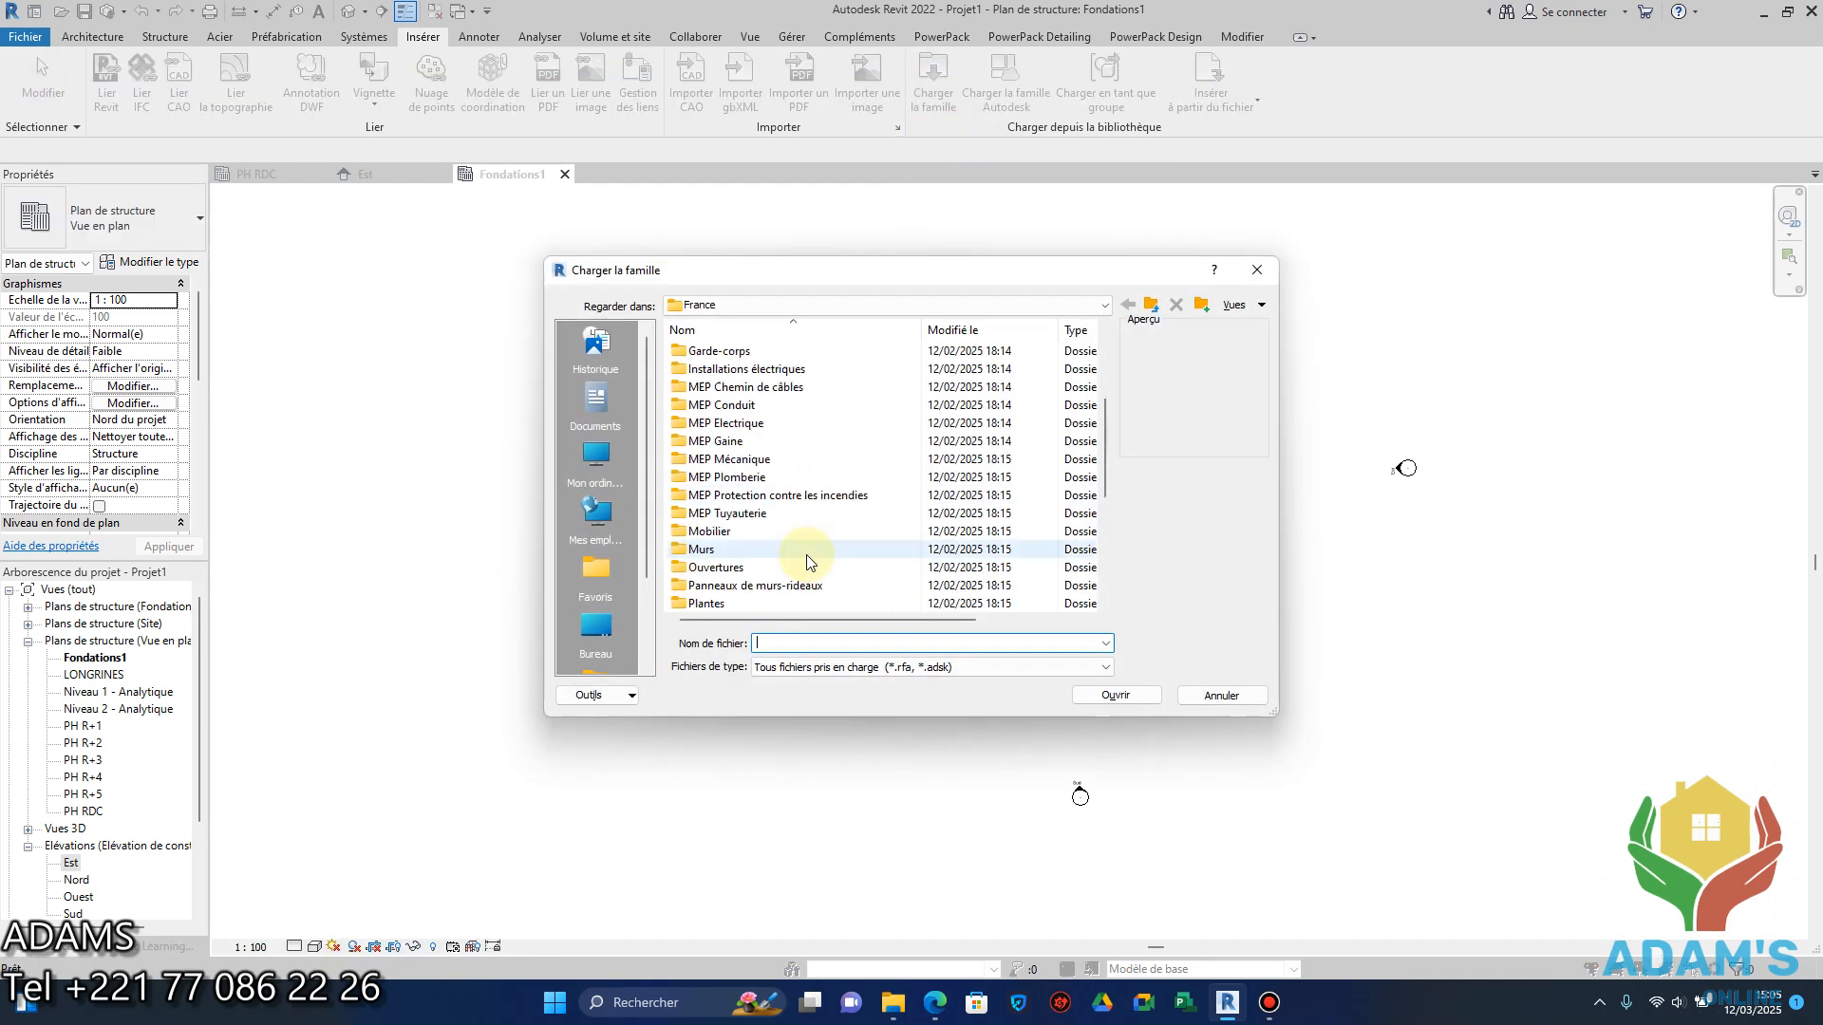
{"action": "scroll", "coordinate": [806, 557], "scroll_direction": "down", "scroll_amount": 5}
{"action": "left_click", "coordinate": [748, 573]}
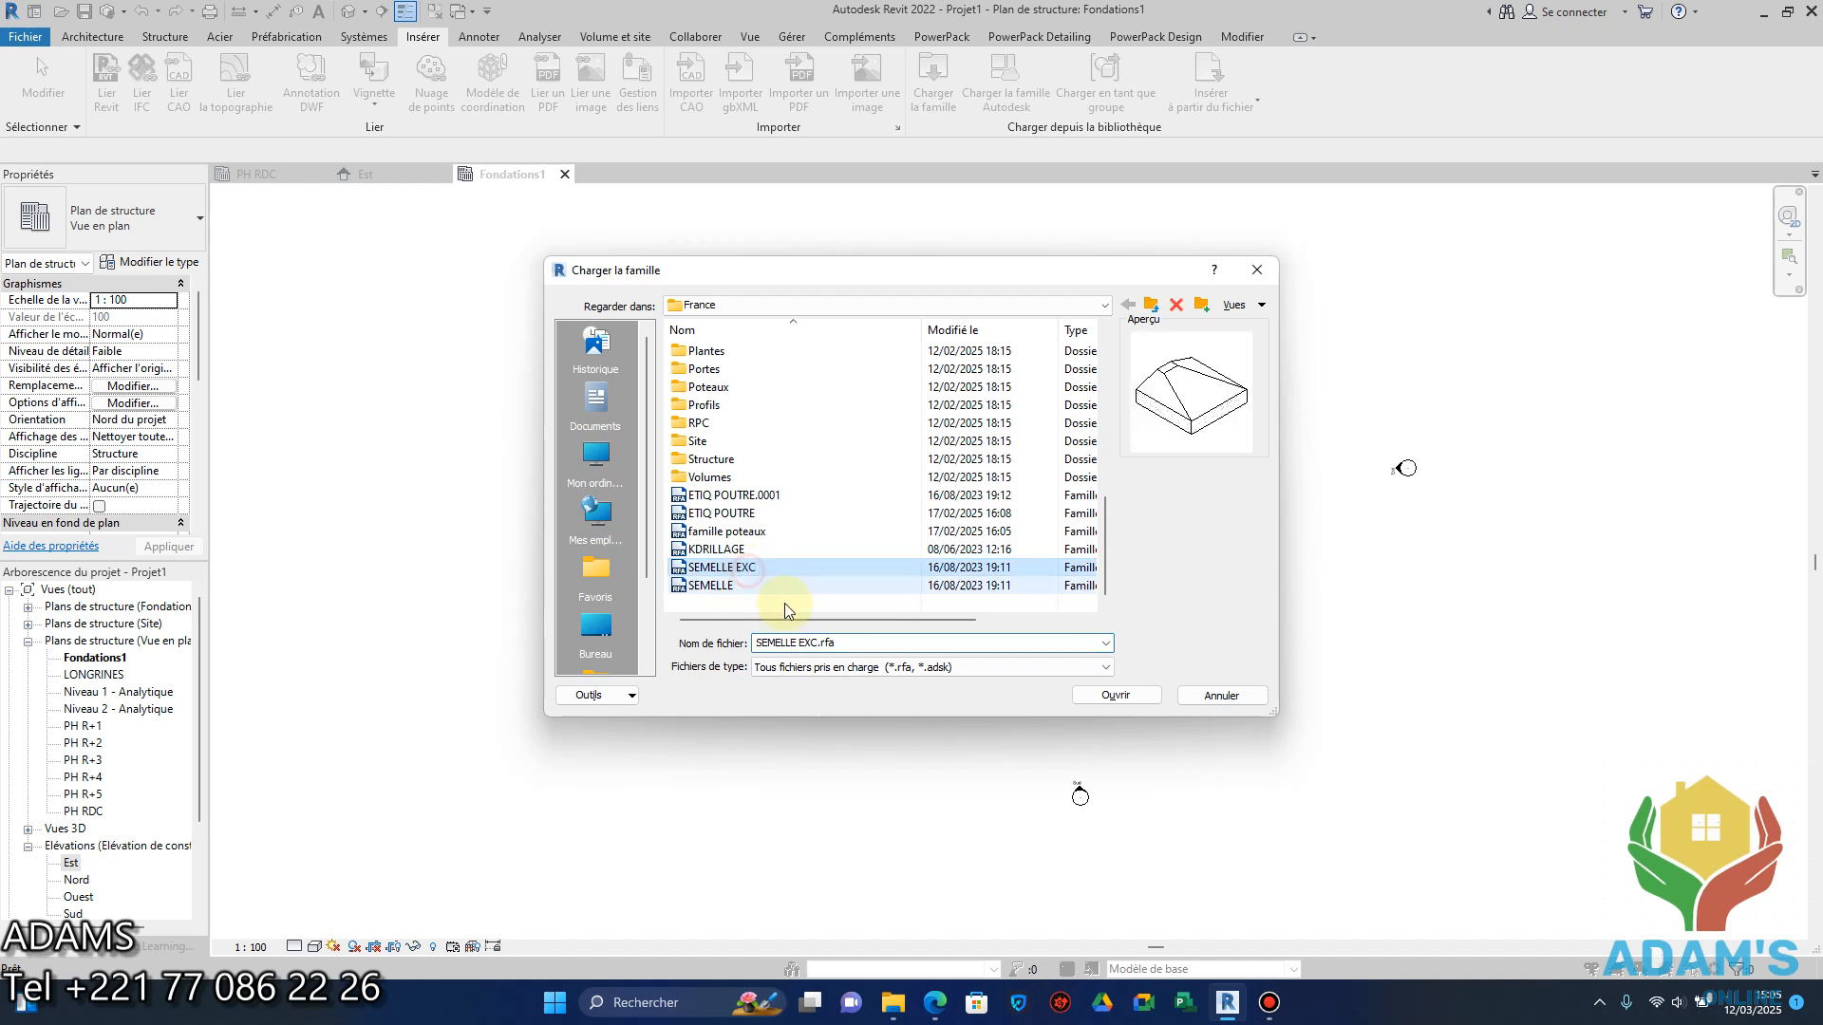
{"action": "left_click", "coordinate": [1115, 695]}
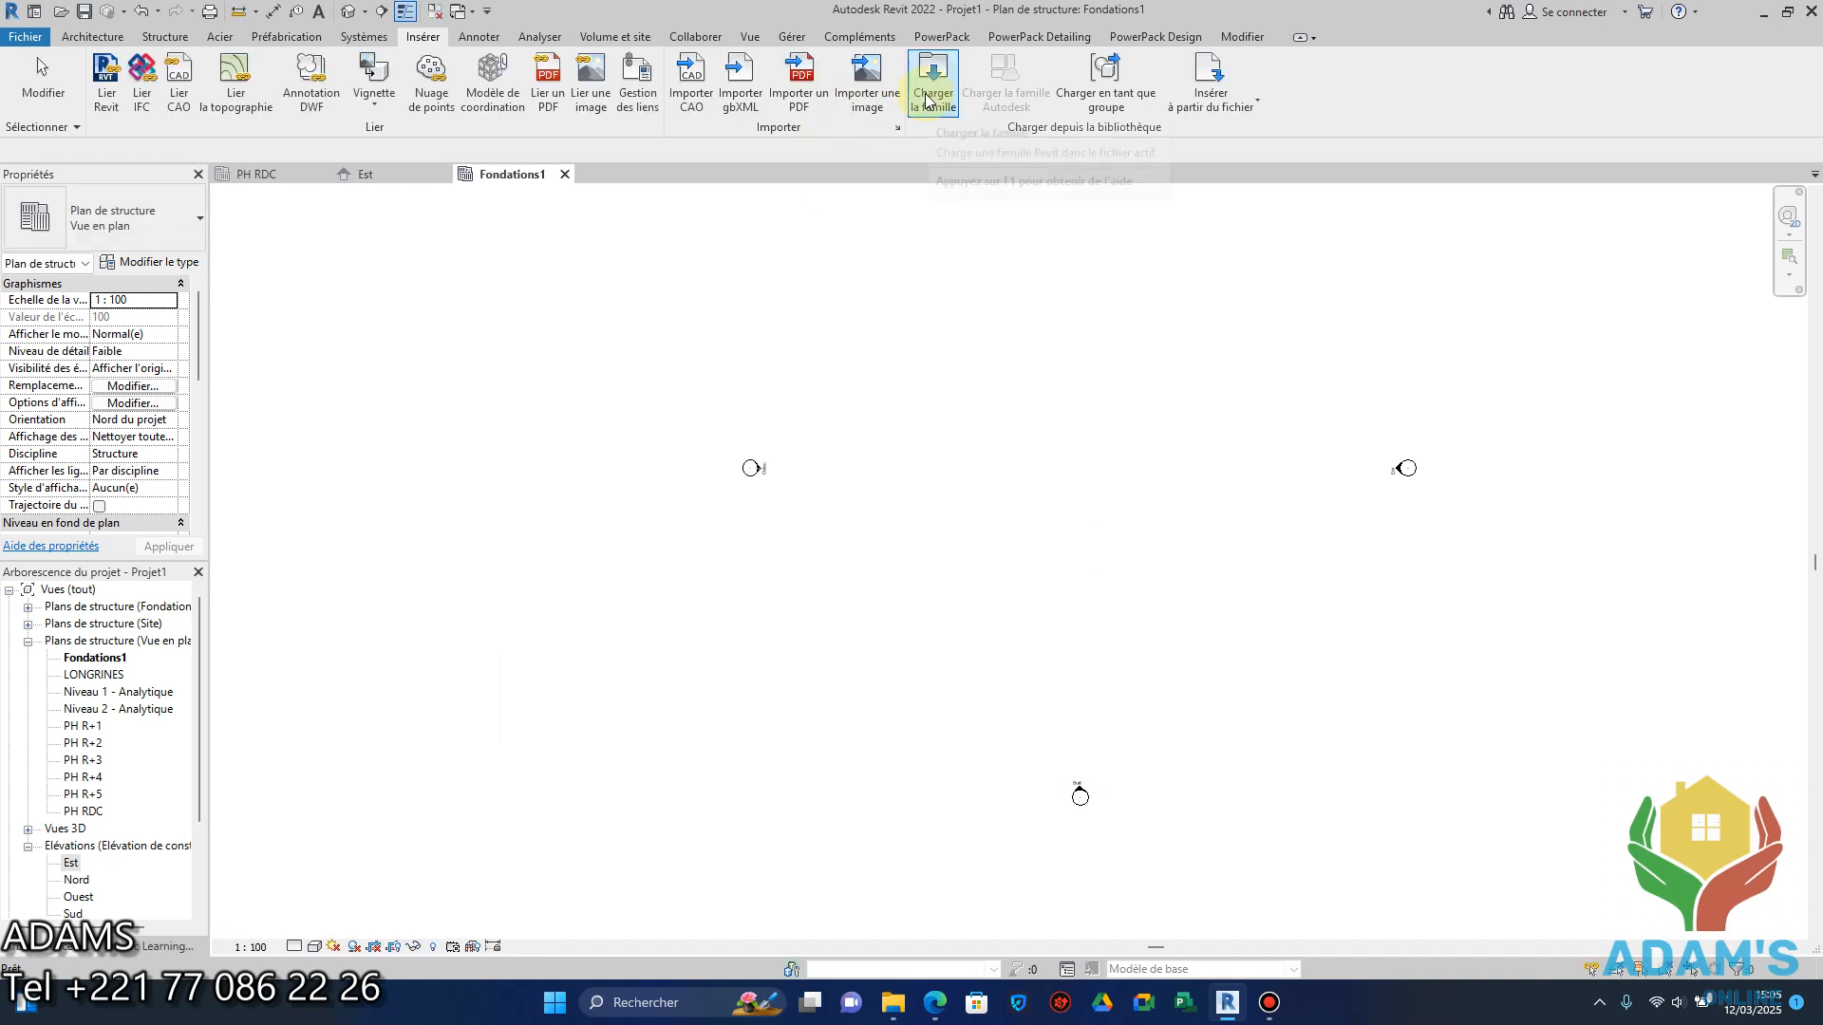
{"action": "left_click", "coordinate": [933, 90]}
{"action": "scroll", "coordinate": [752, 555], "scroll_direction": "down", "scroll_amount": 2}
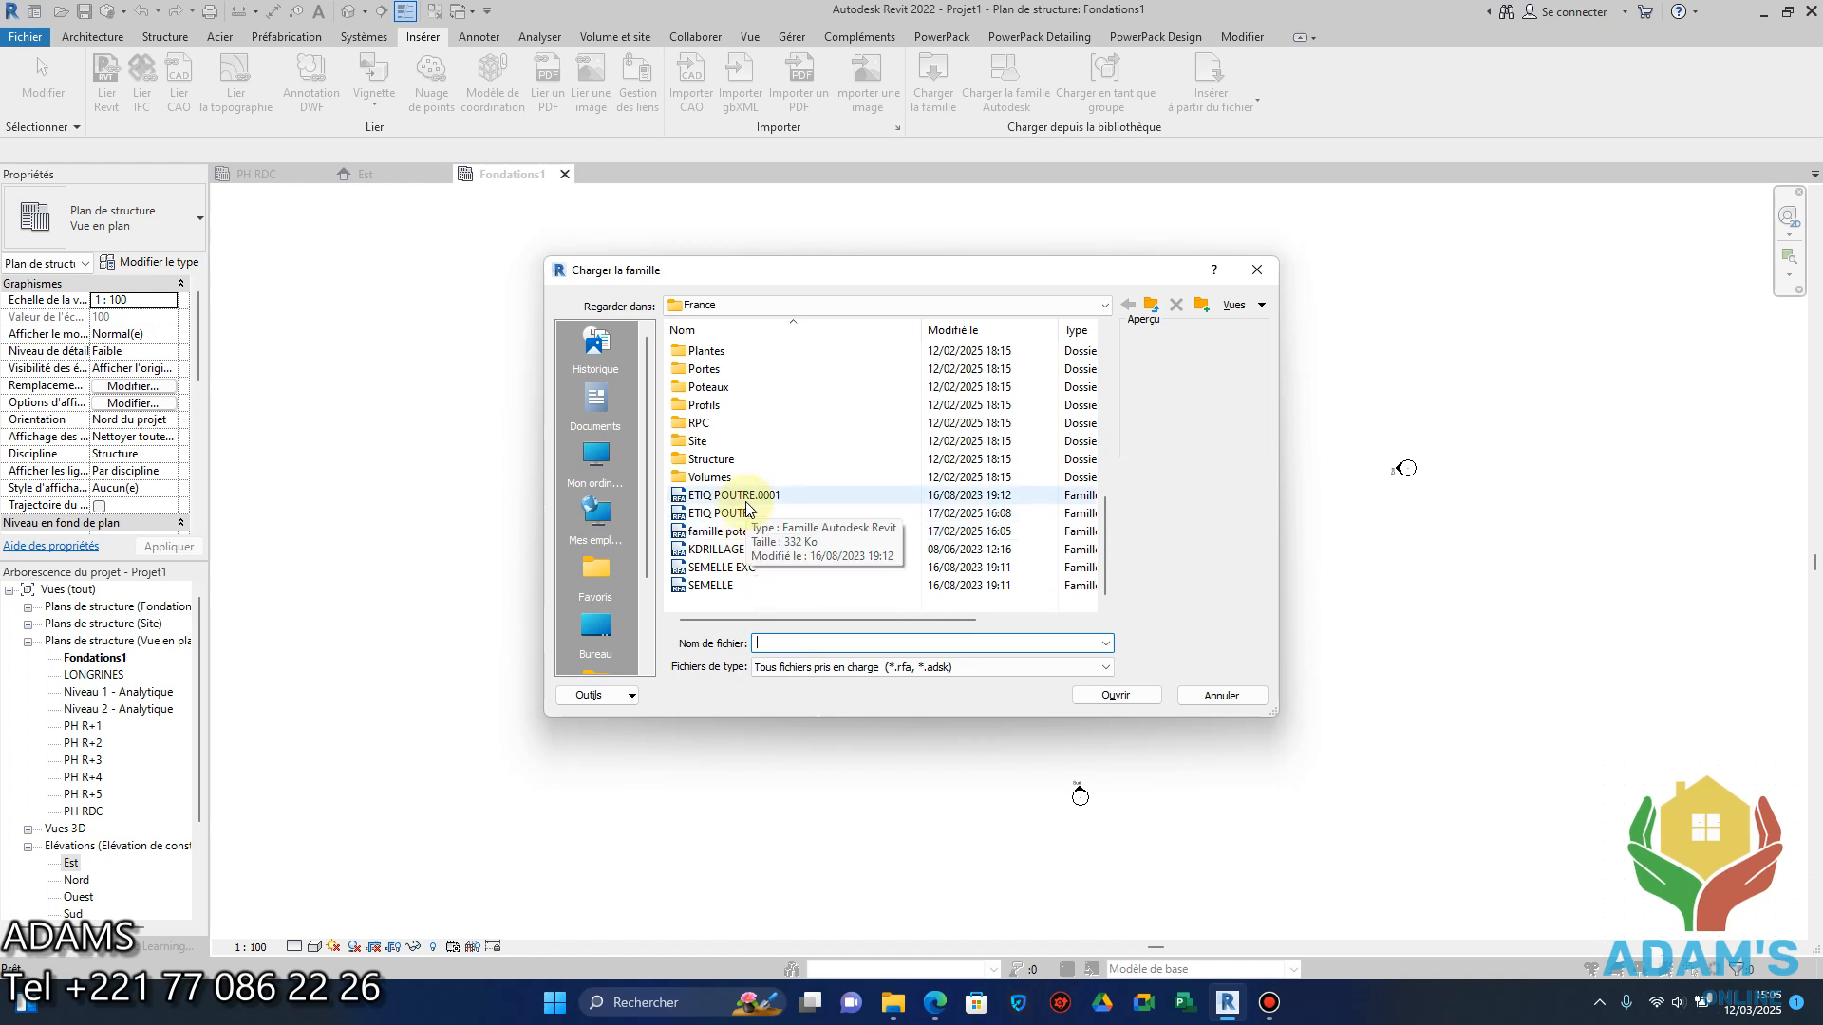
{"action": "left_click", "coordinate": [719, 548]}
{"action": "left_click", "coordinate": [1132, 696]}
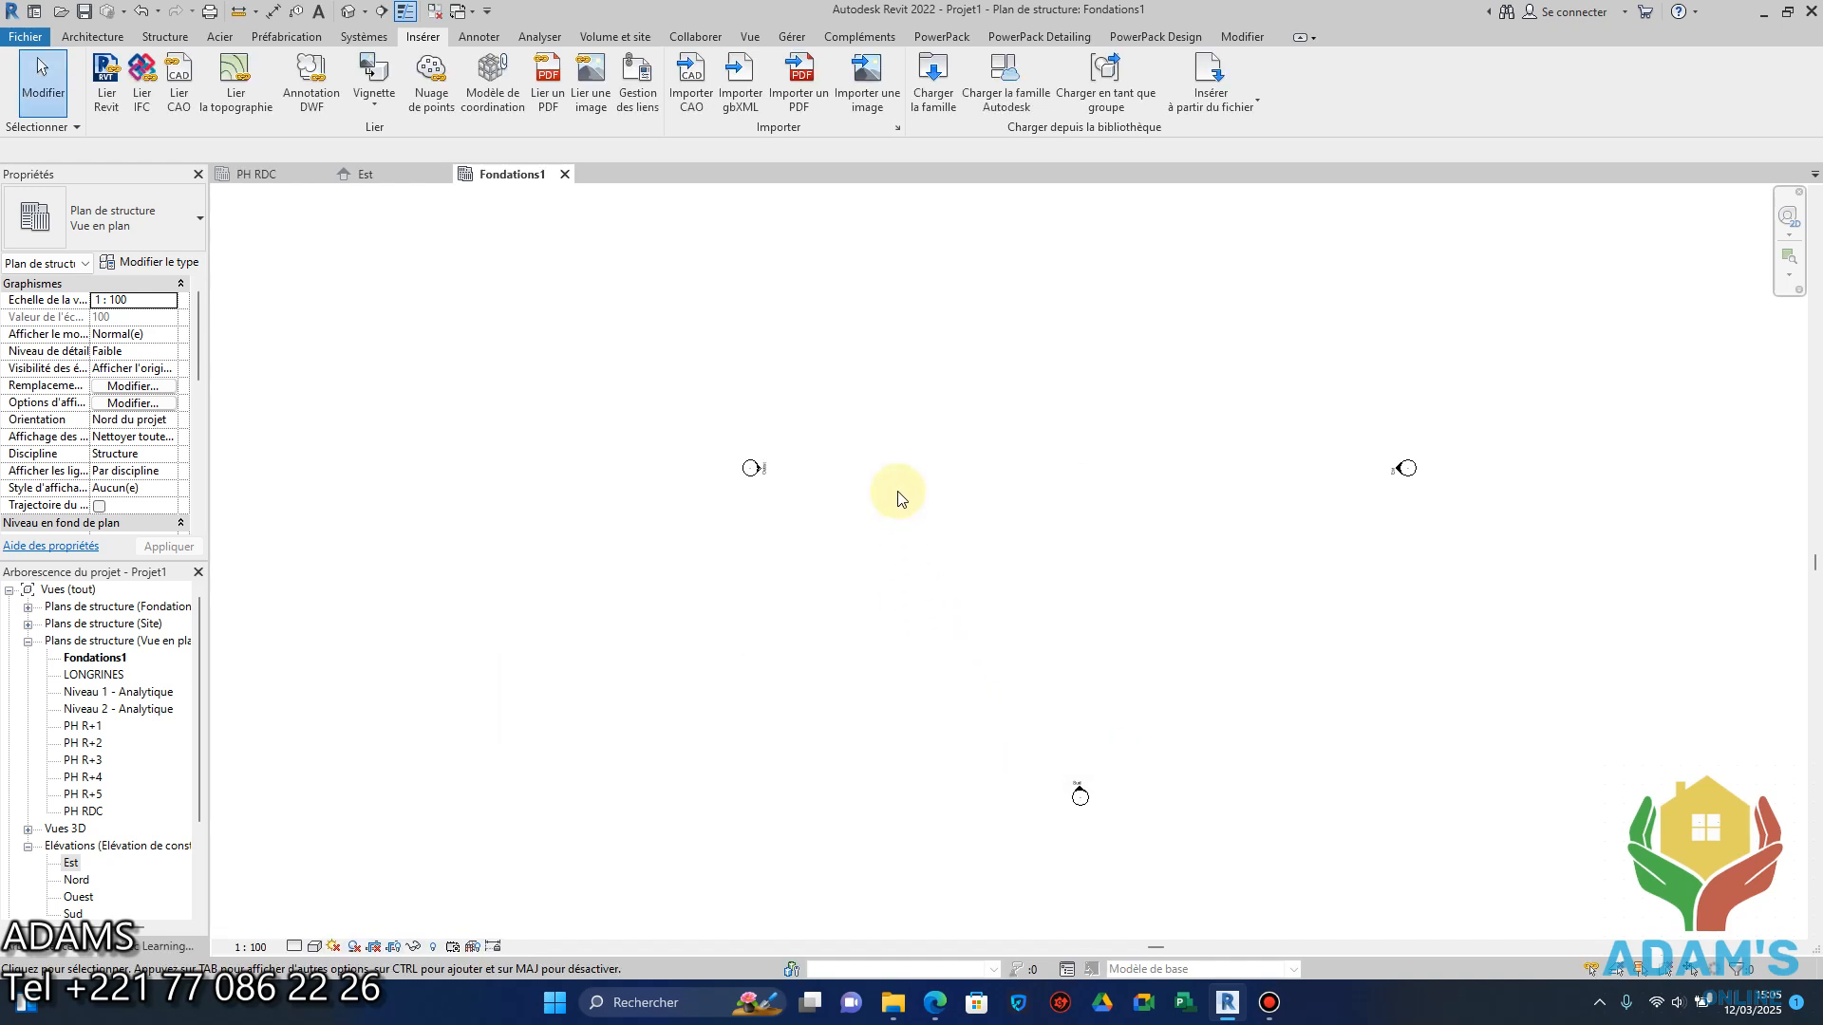
Load the famille poteaux and ETIQ POUTRE.0001 families from the France folder, one at a time.
{"action": "left_click", "coordinate": [933, 76]}
{"action": "scroll", "coordinate": [703, 555], "scroll_direction": "down", "scroll_amount": 2}
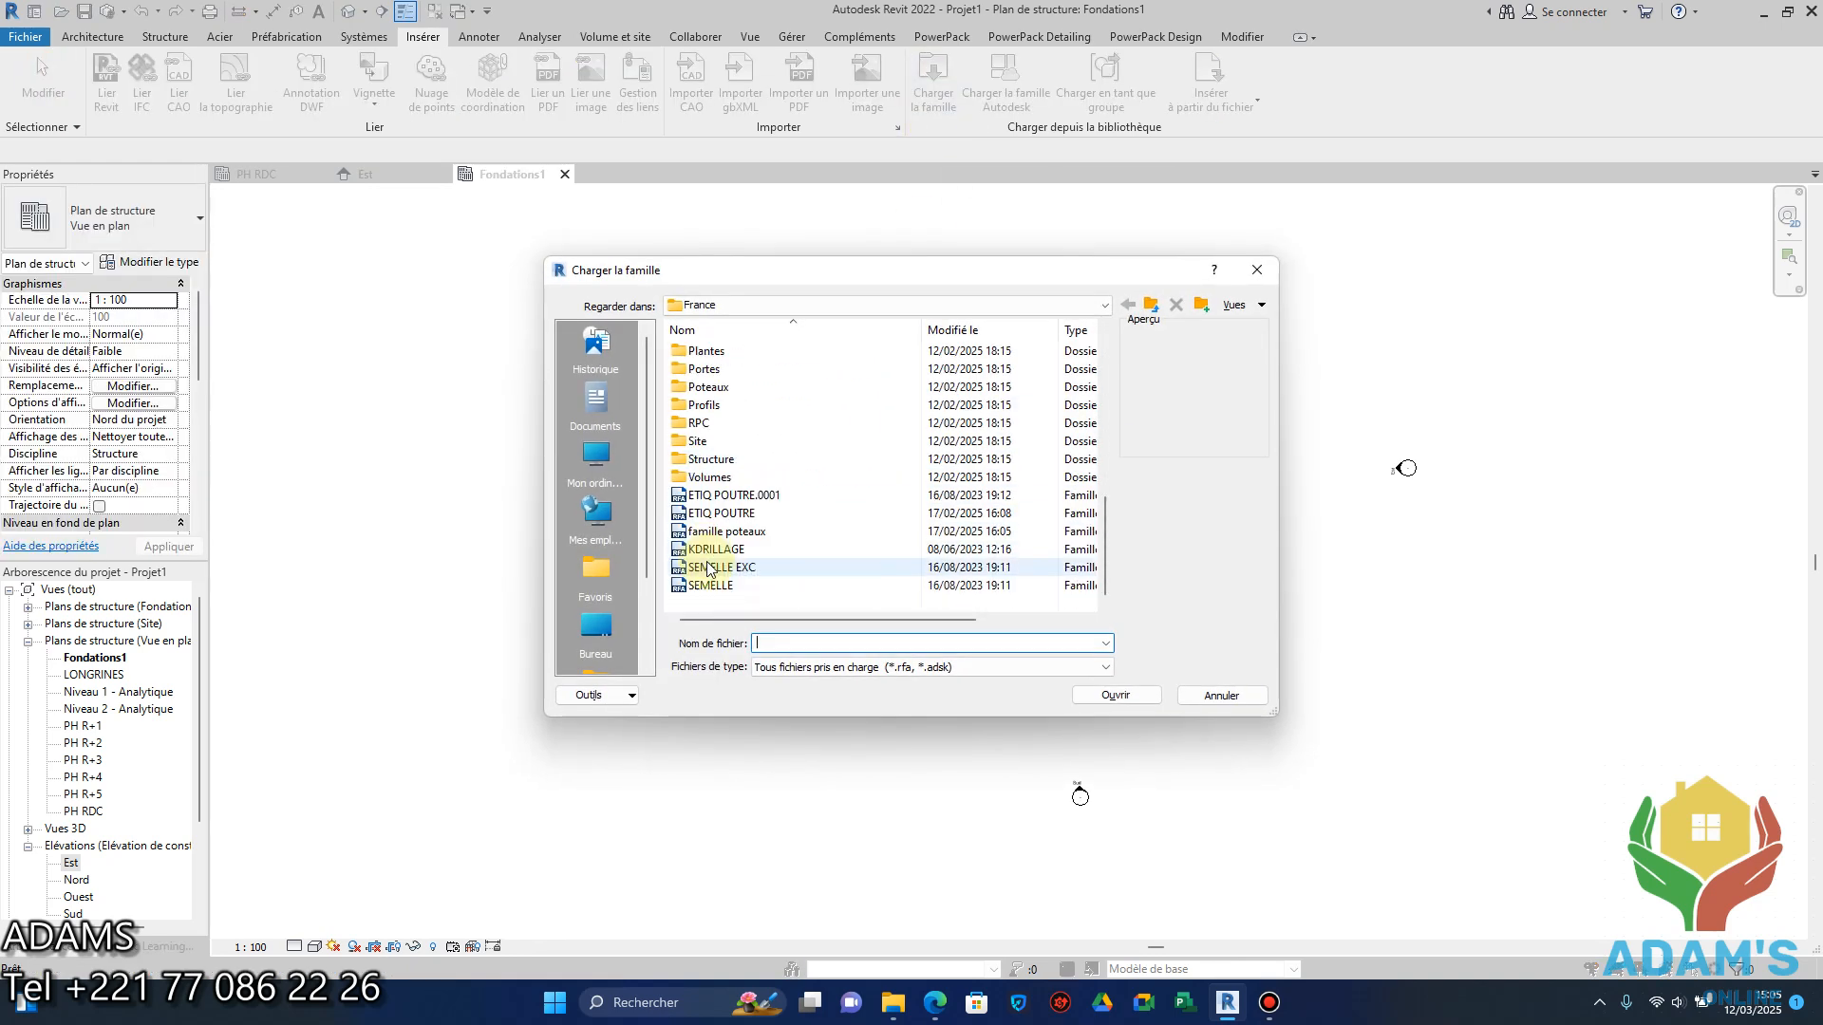
{"action": "double_click", "coordinate": [717, 533]}
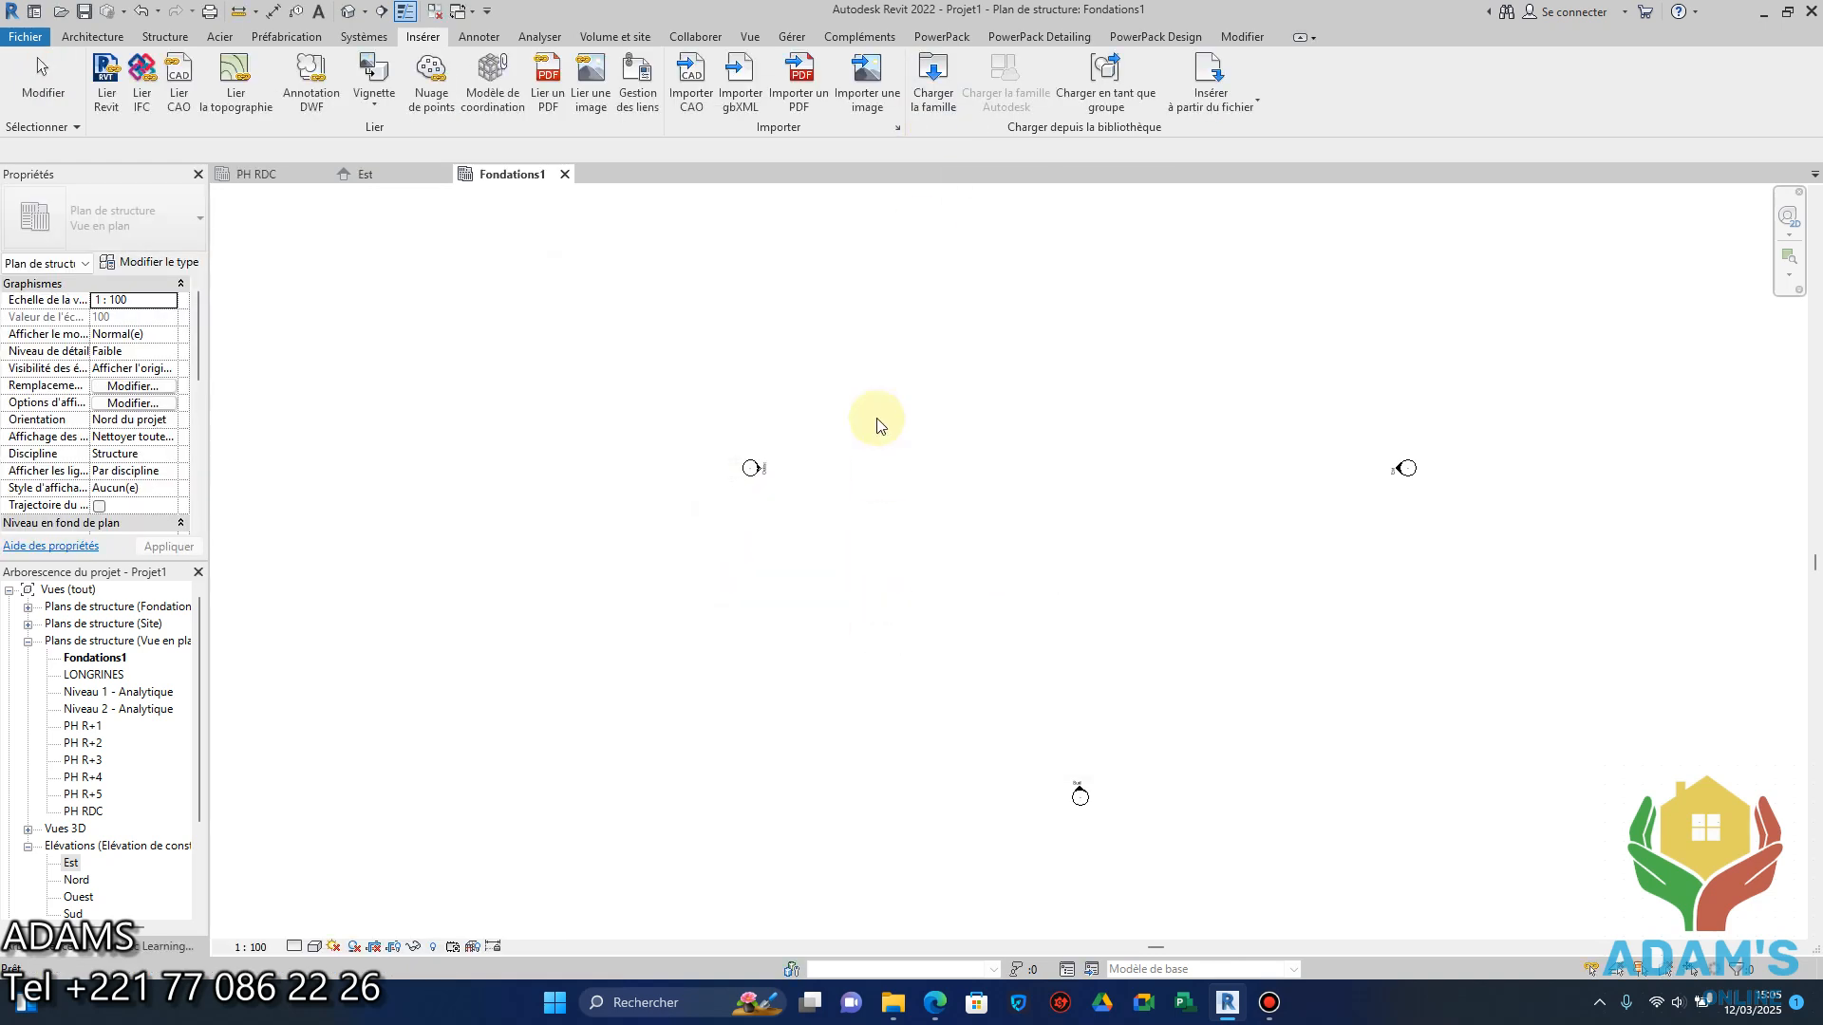
{"action": "left_click", "coordinate": [933, 81]}
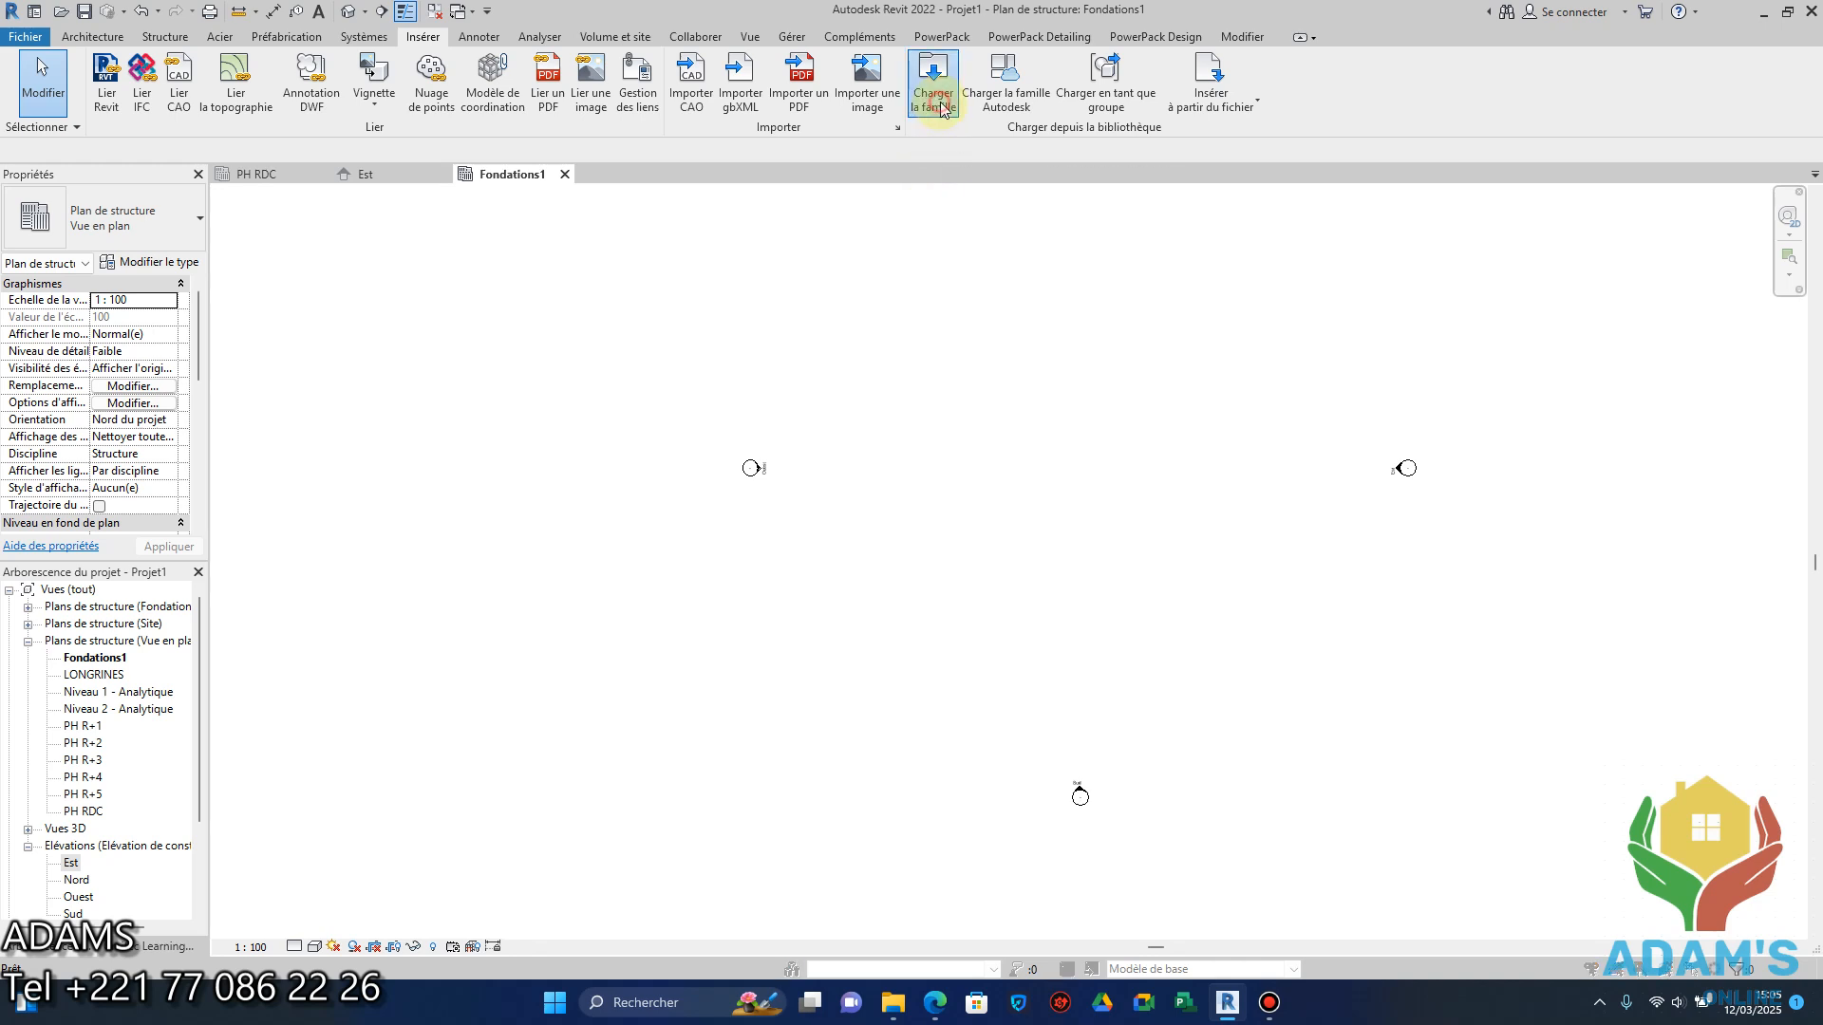
{"action": "scroll", "coordinate": [816, 532], "scroll_direction": "down", "scroll_amount": 3}
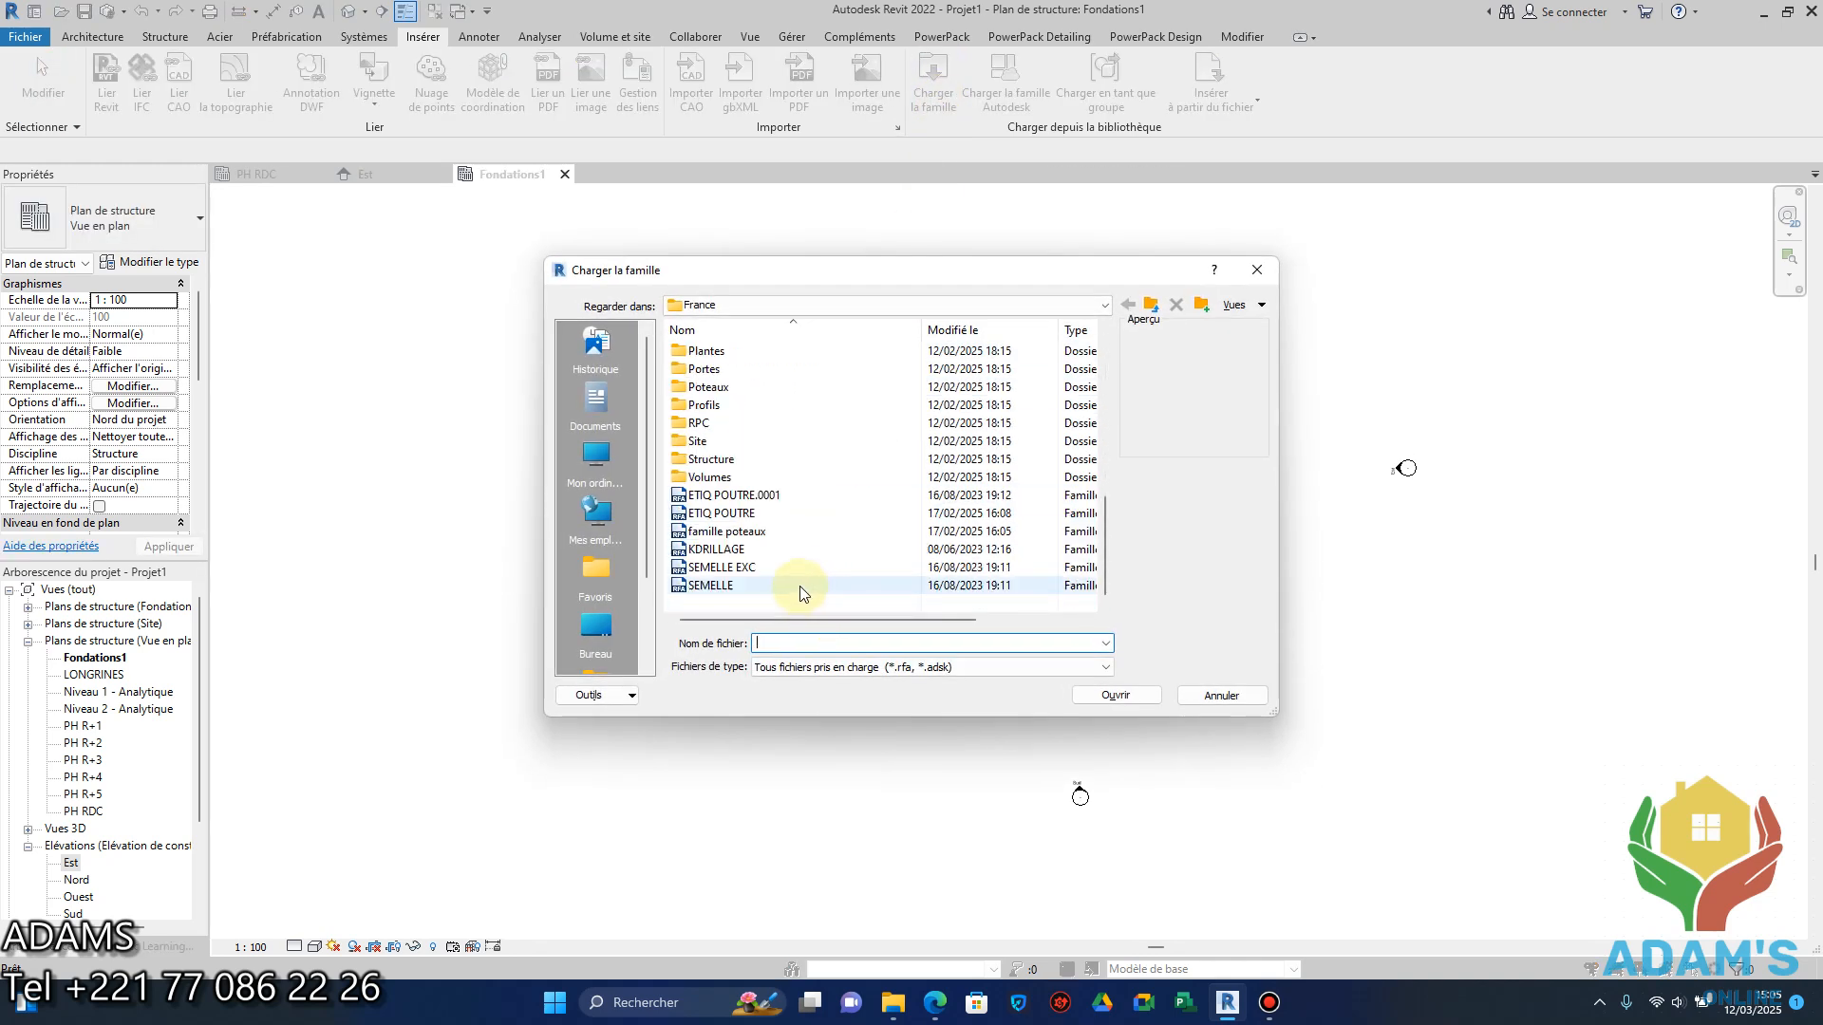
{"action": "left_click", "coordinate": [736, 494]}
{"action": "left_click", "coordinate": [1116, 696]}
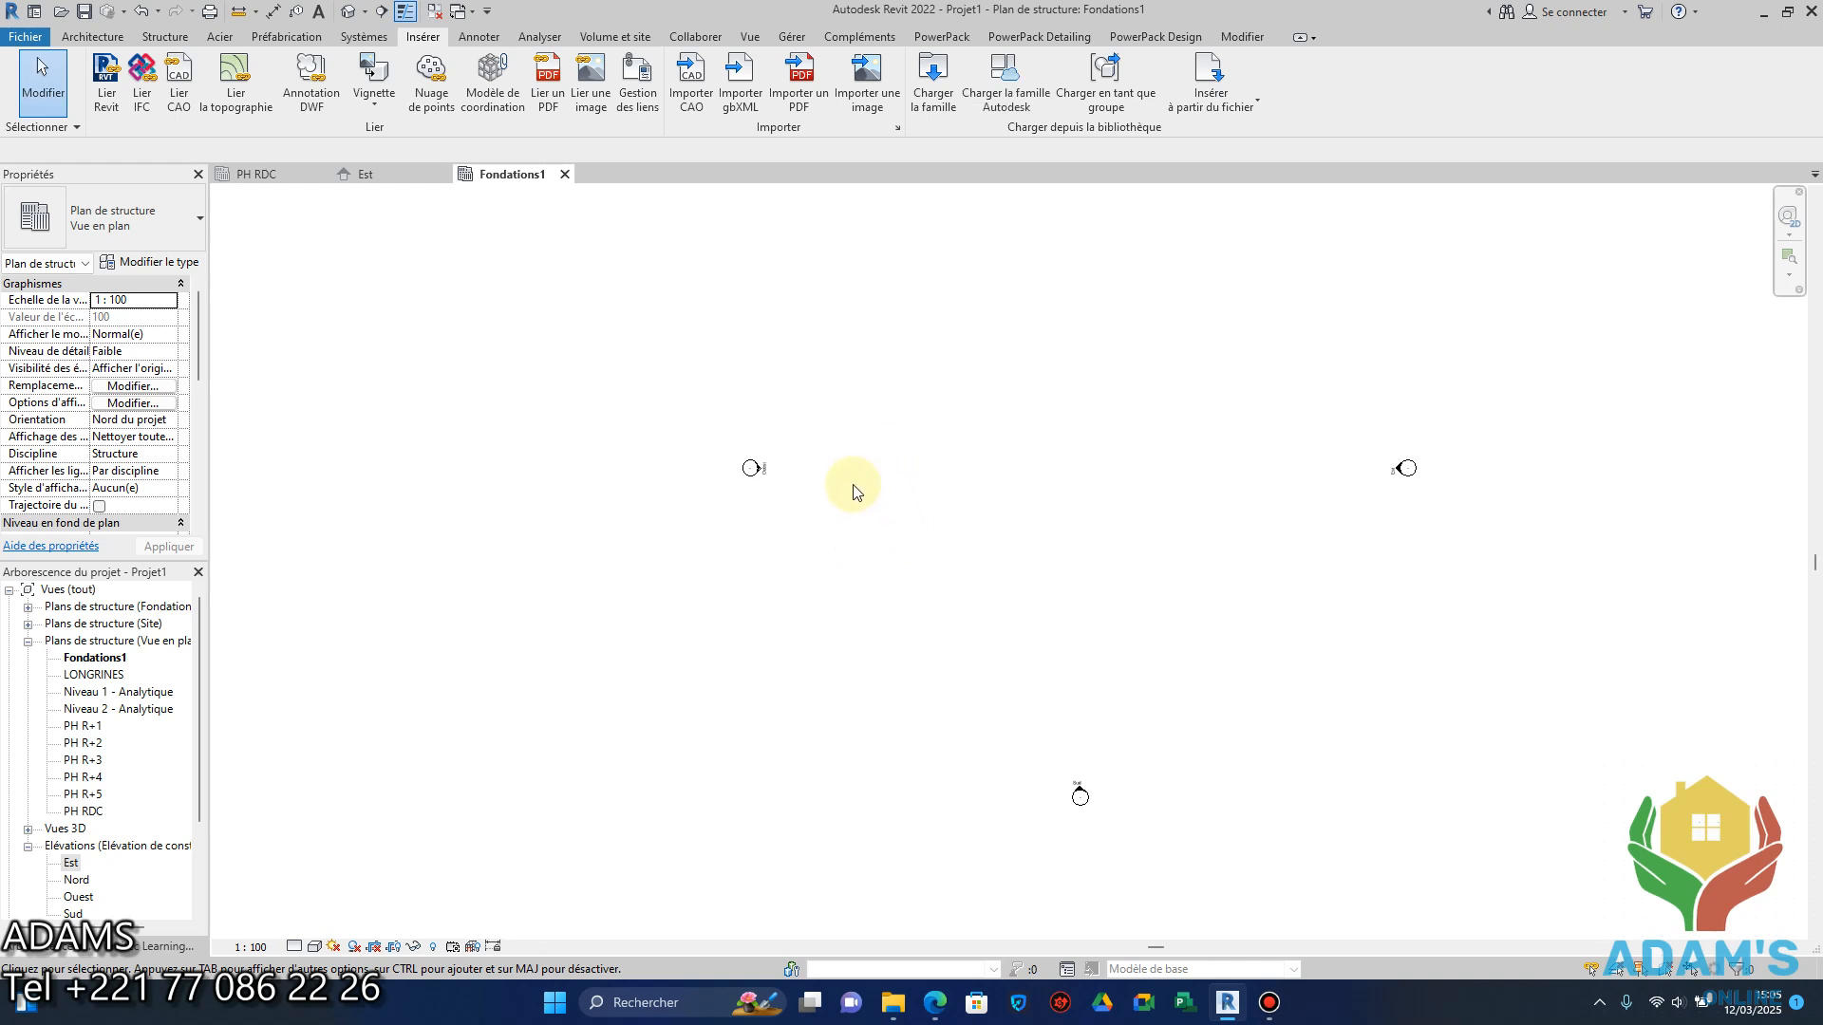
Start a new grid and set the symbol of the Bulle 6.5 mm grid type to KDRILLAGE.
{"action": "key", "text": "g"}
{"action": "key", "text": "r"}
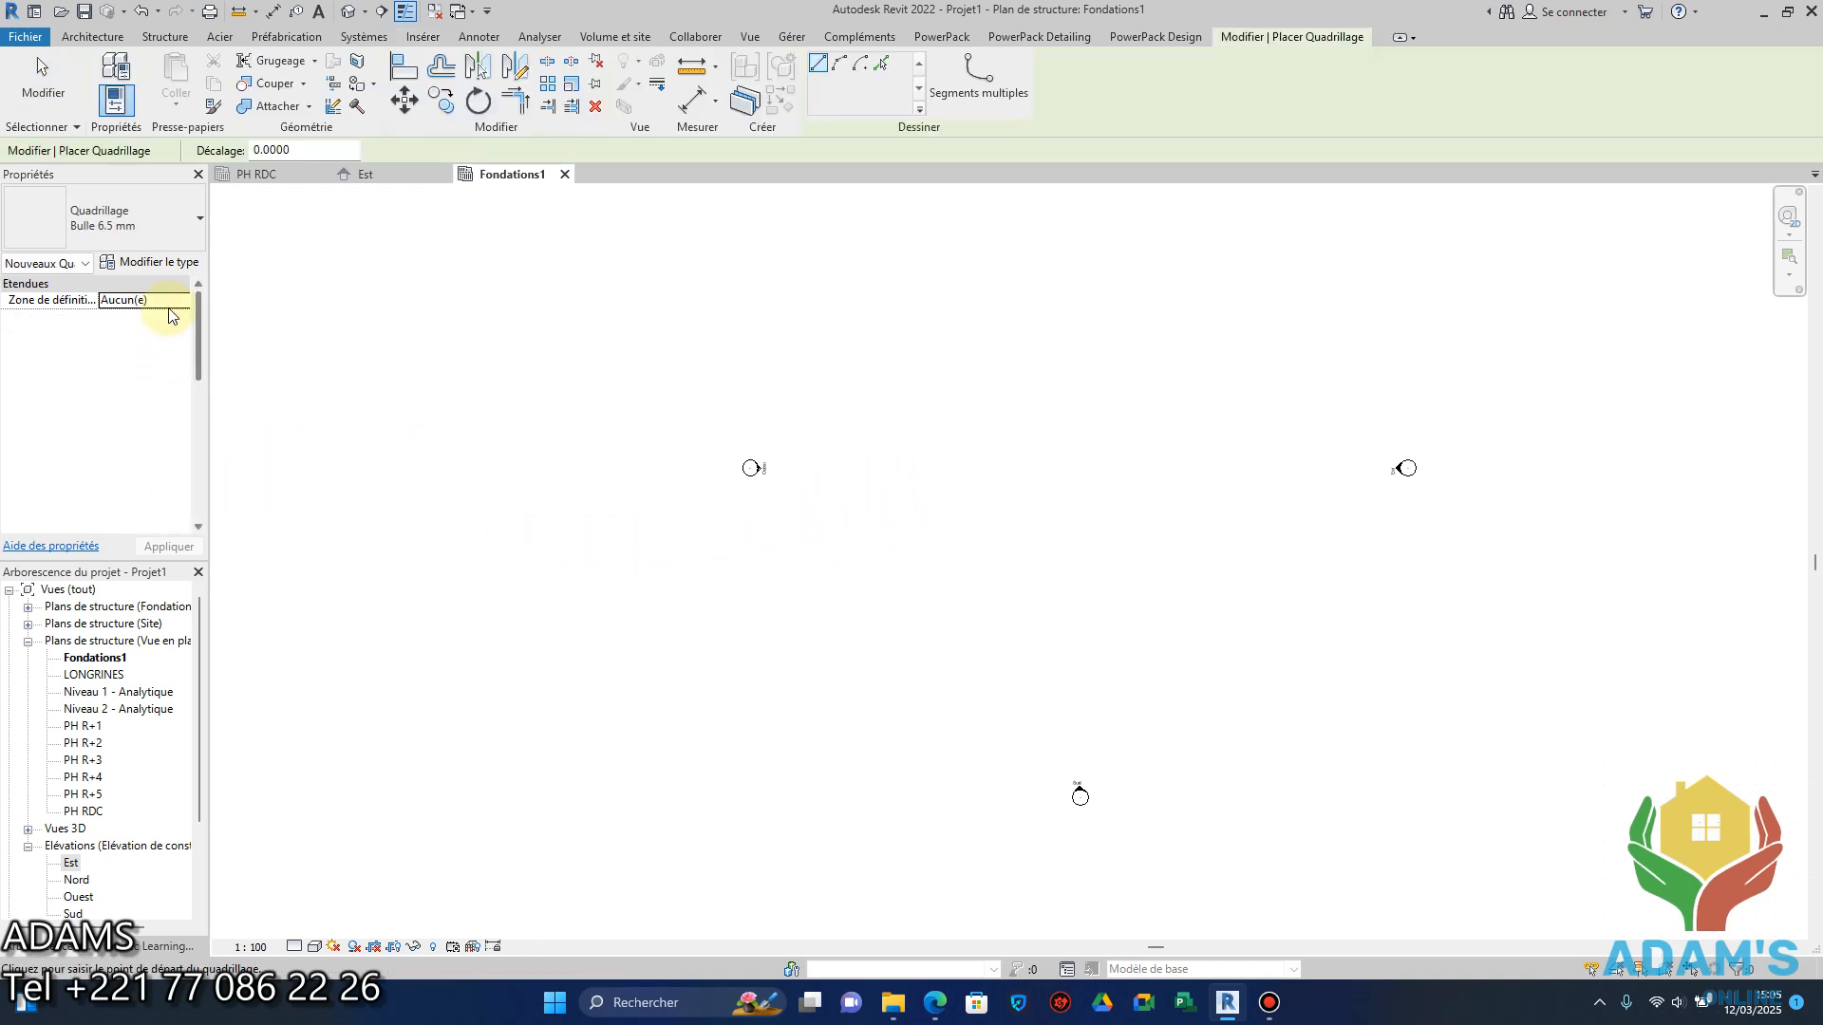
{"action": "left_click", "coordinate": [178, 266]}
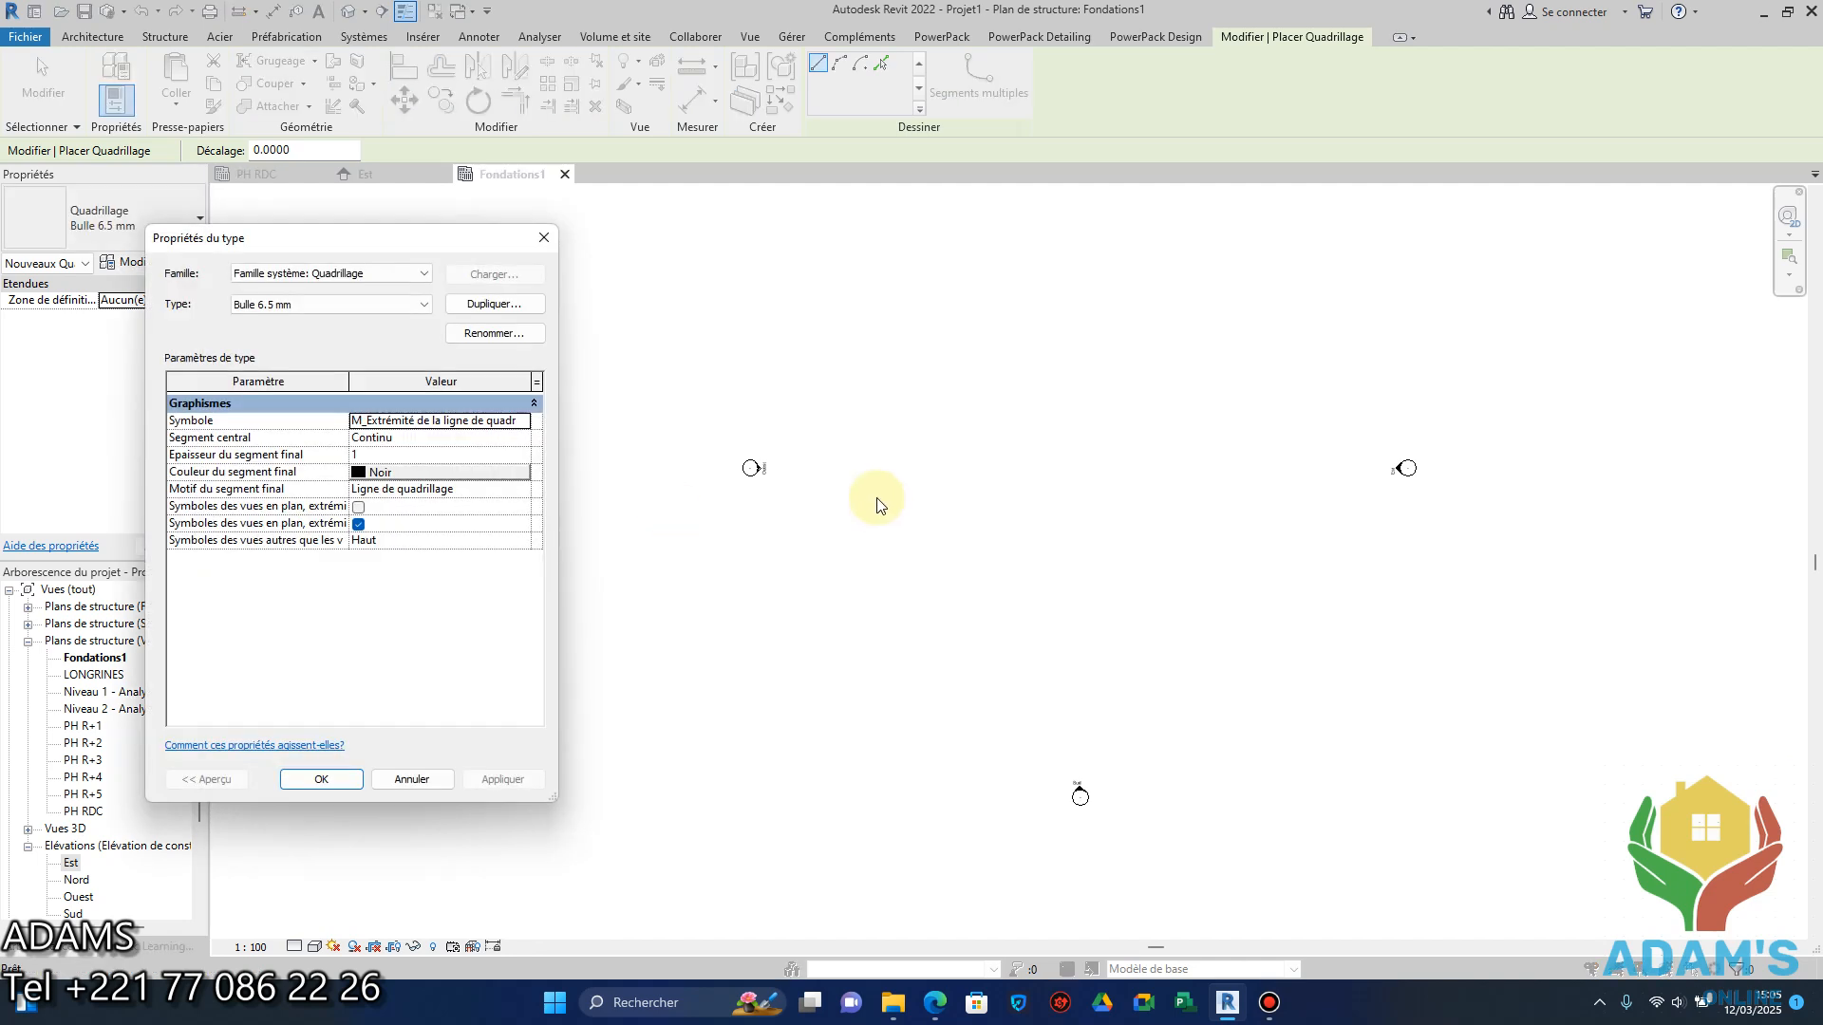
{"action": "left_click", "coordinate": [520, 423]}
{"action": "left_click", "coordinate": [522, 425]}
{"action": "left_click", "coordinate": [395, 448]}
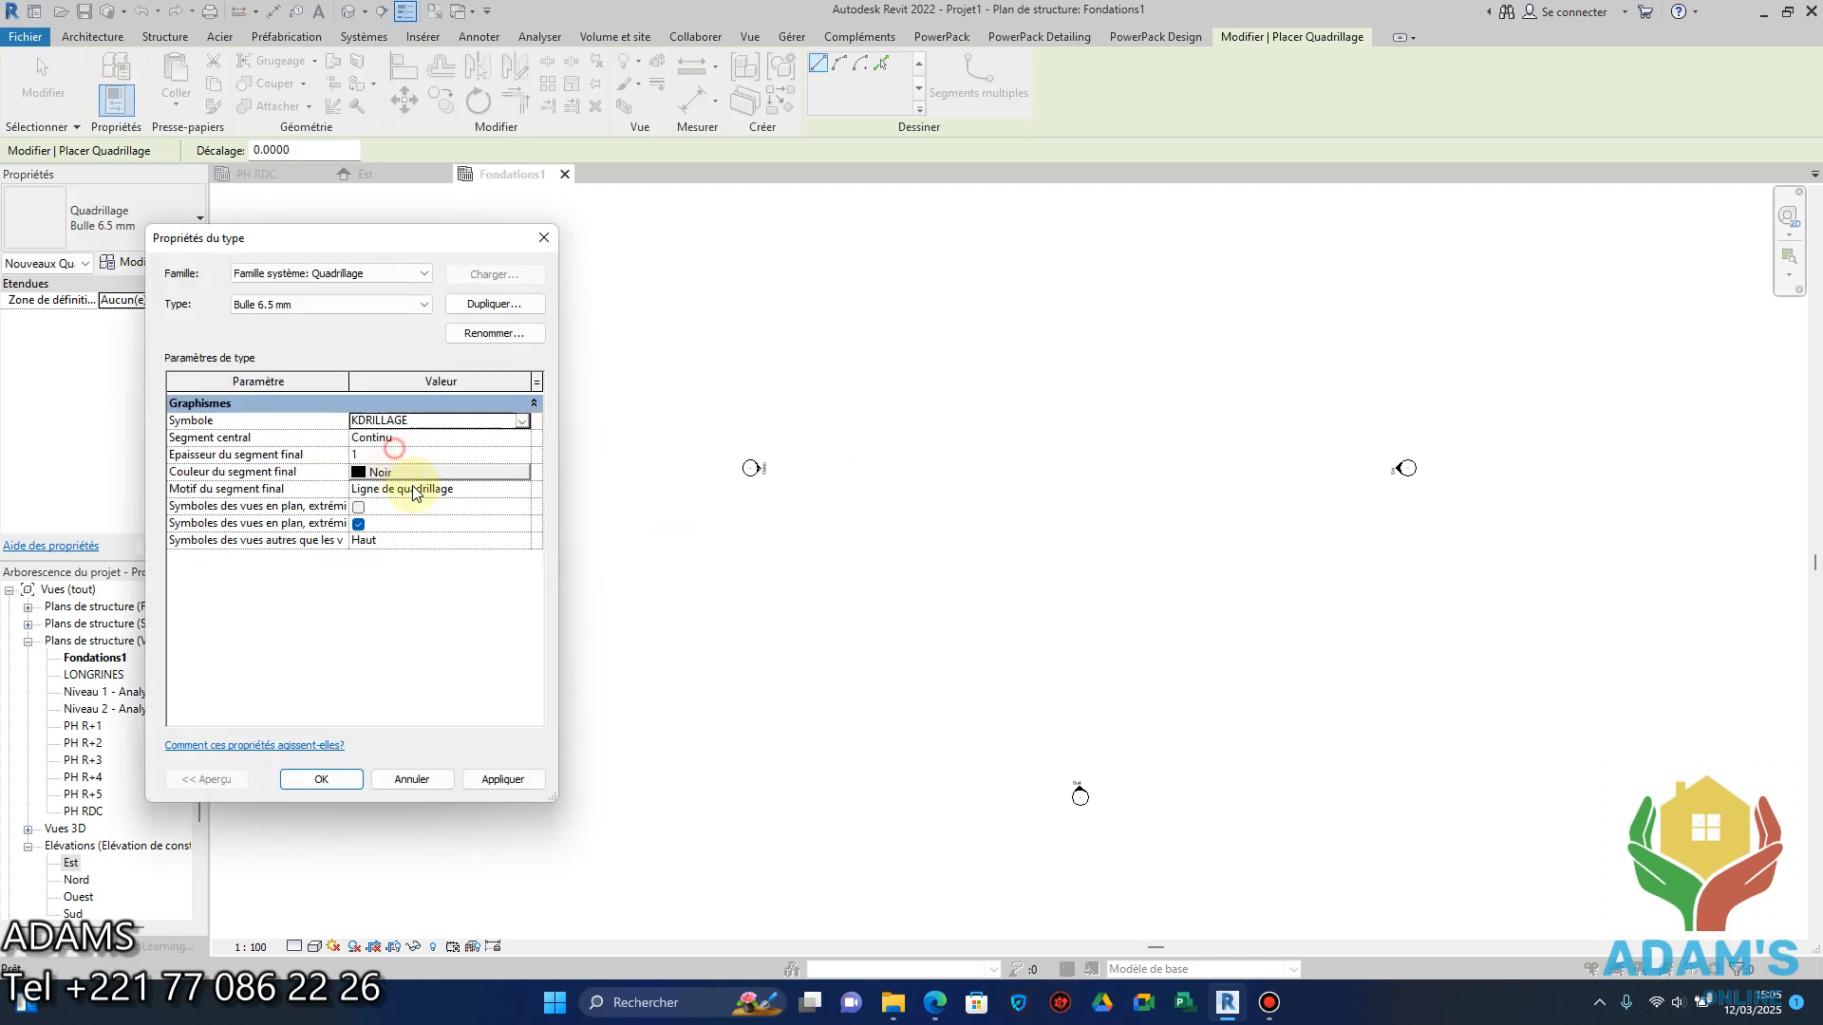
Set the grid type's end segment pattern to Tiret point 3/16" and apply the type changes.
{"action": "left_click", "coordinate": [521, 488]}
{"action": "left_click", "coordinate": [521, 489]}
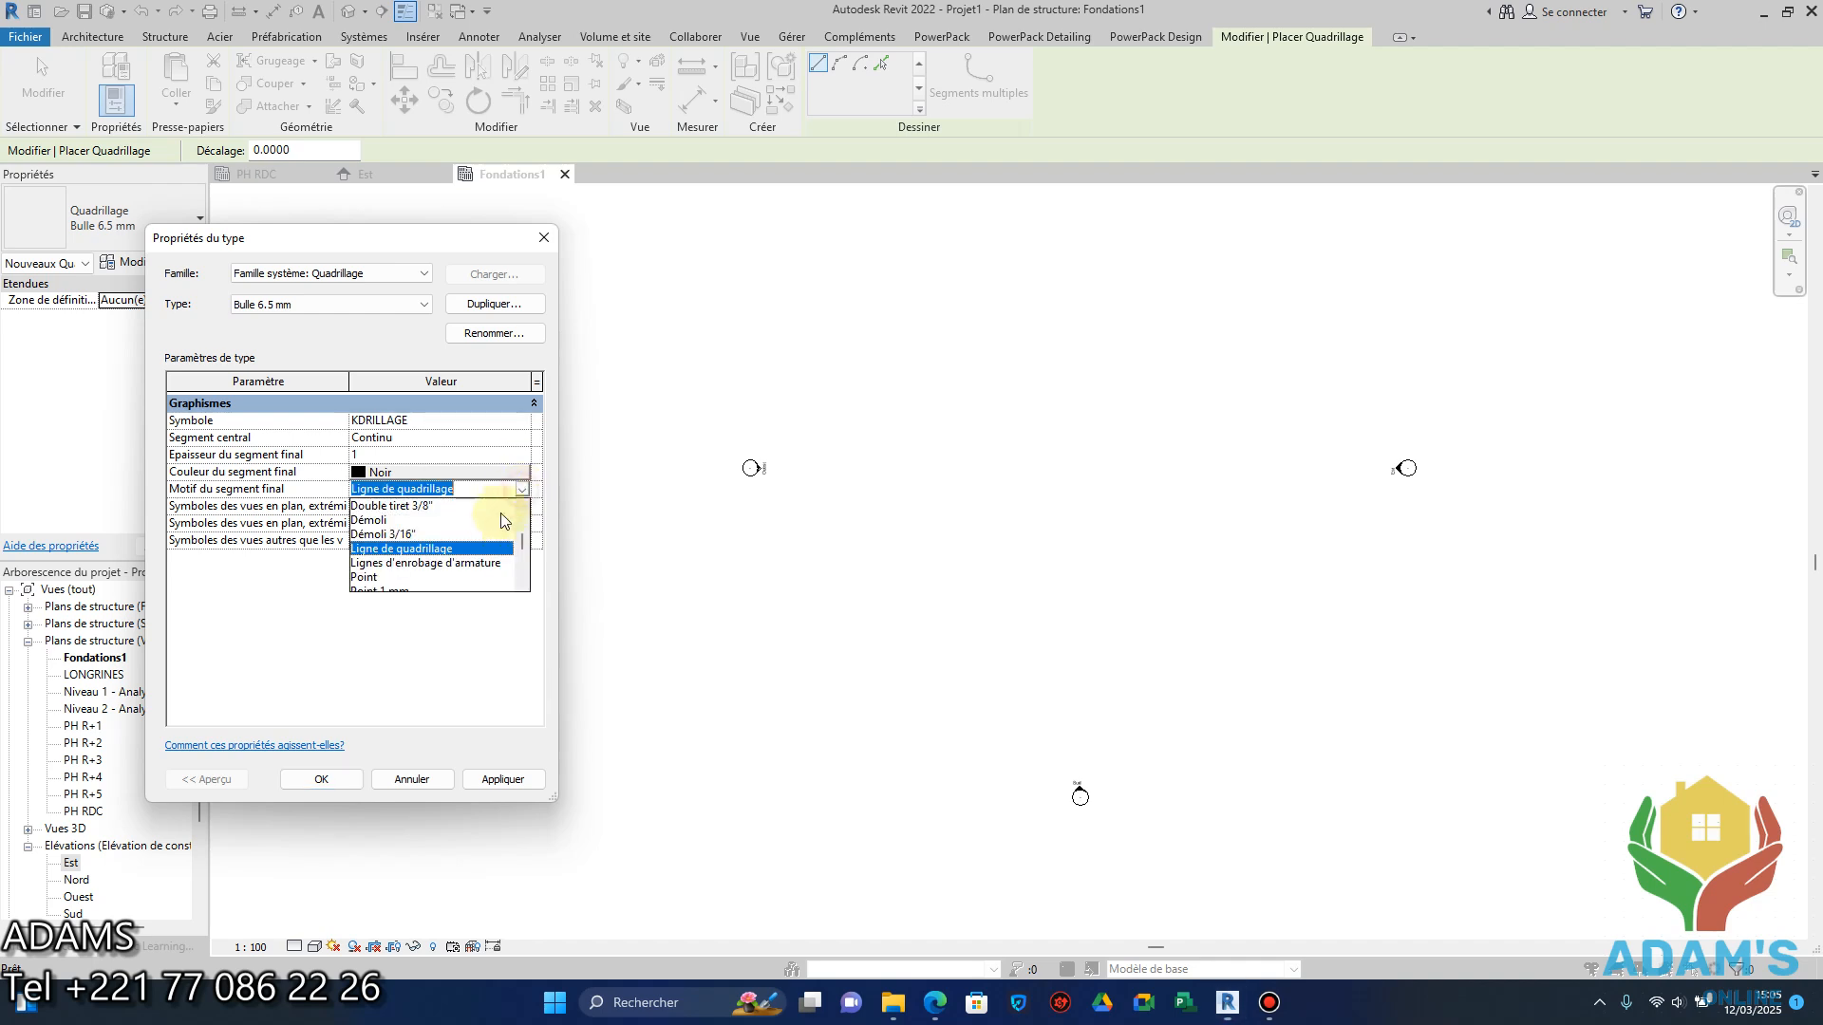
{"action": "scroll", "coordinate": [396, 560], "scroll_direction": "down", "scroll_amount": 5}
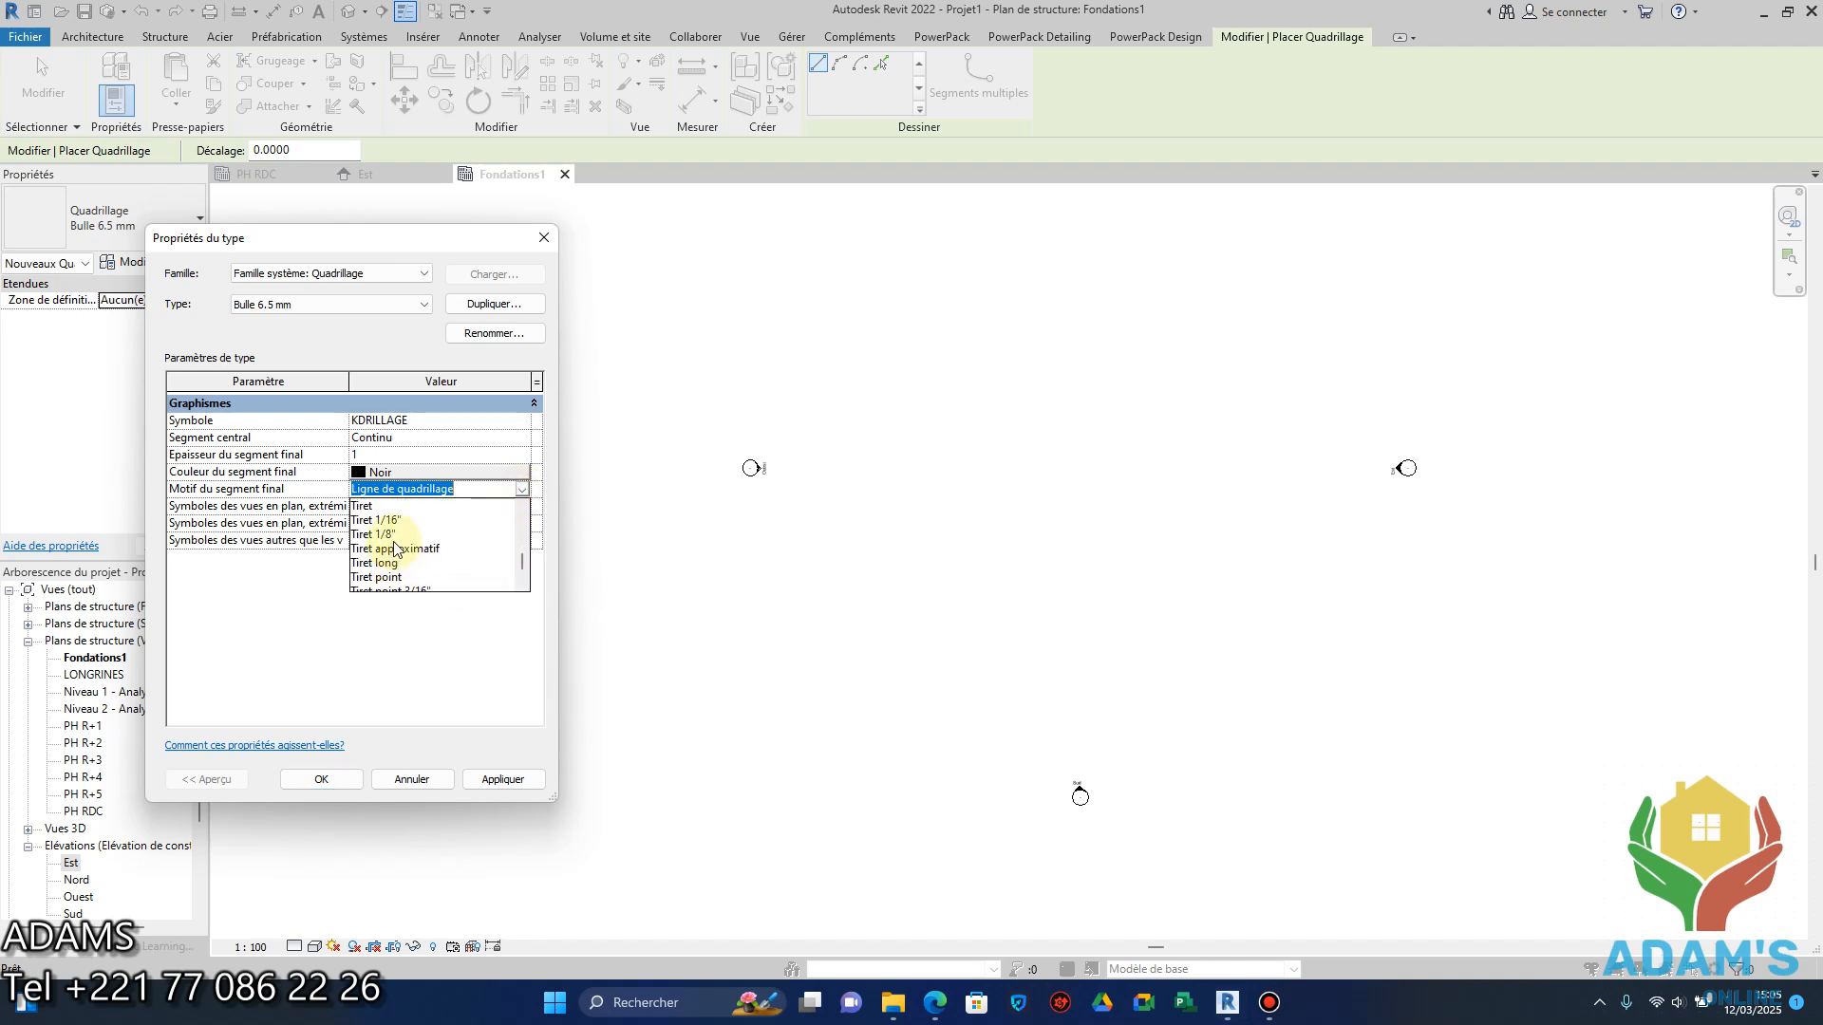
{"action": "scroll", "coordinate": [396, 558], "scroll_direction": "down", "scroll_amount": 2}
{"action": "left_click", "coordinate": [399, 550]}
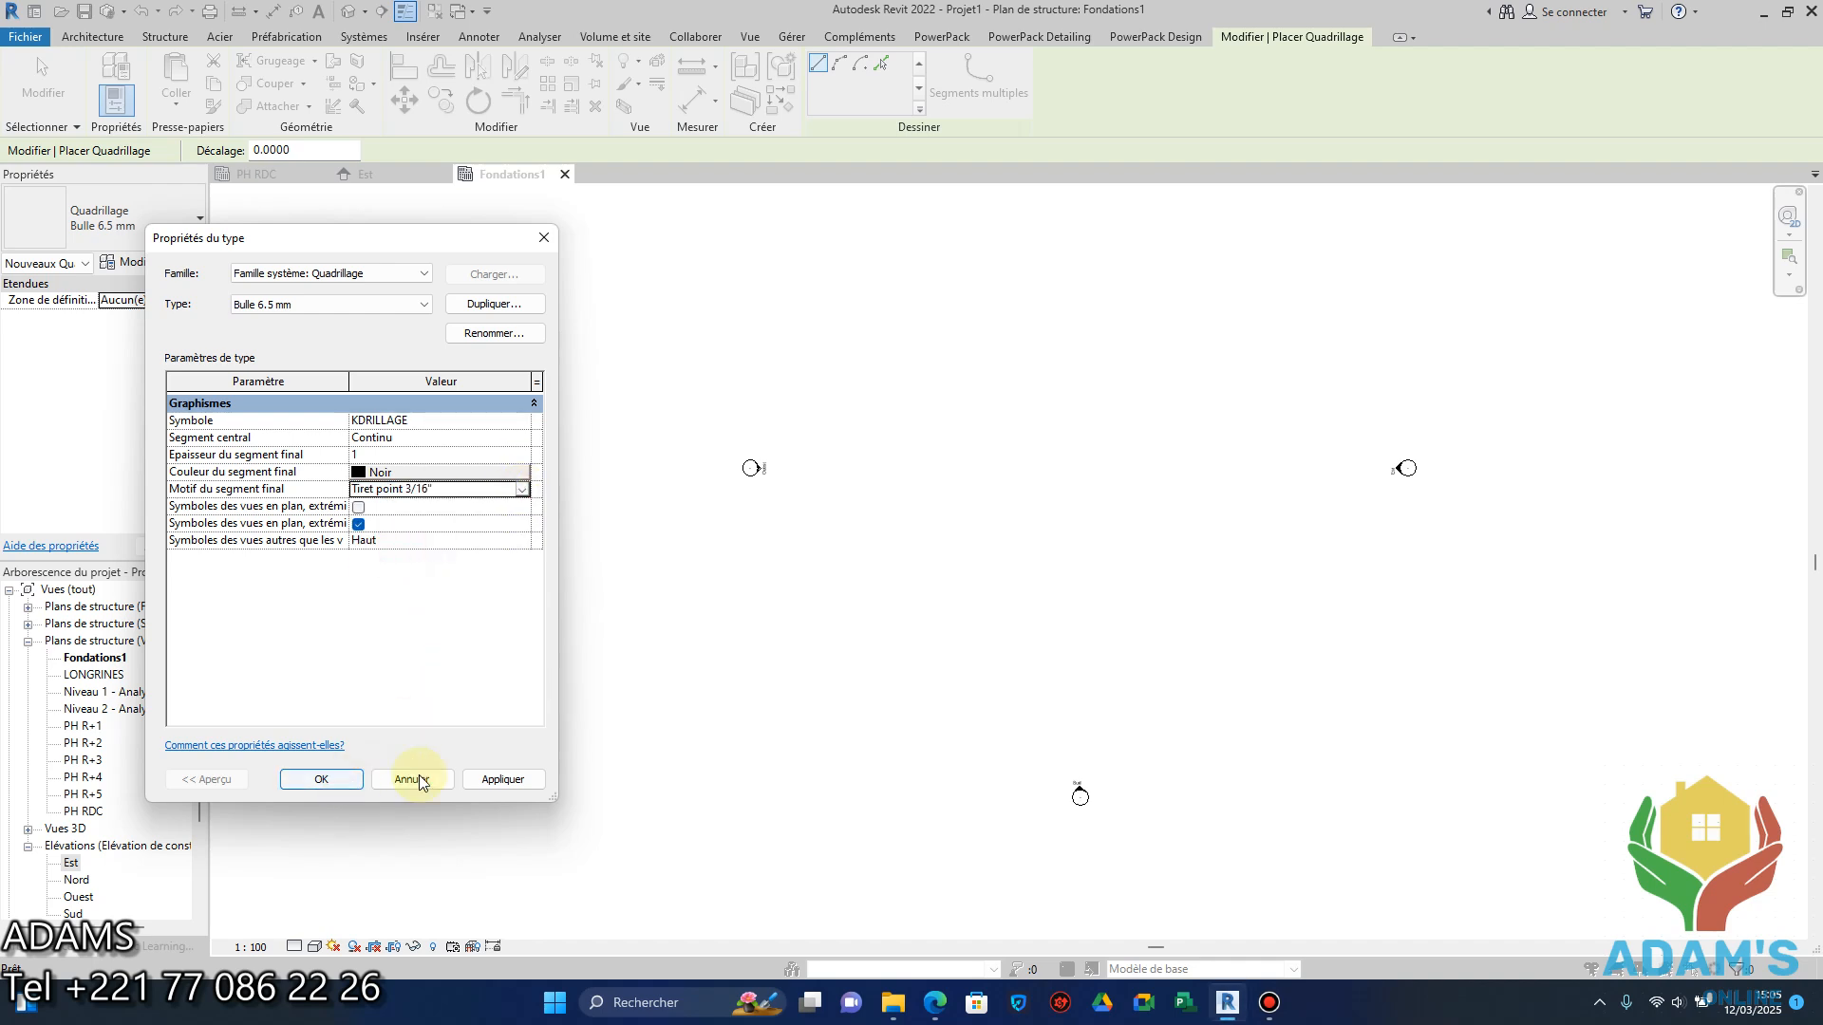
{"action": "left_click", "coordinate": [489, 779]}
{"action": "left_click", "coordinate": [353, 779]}
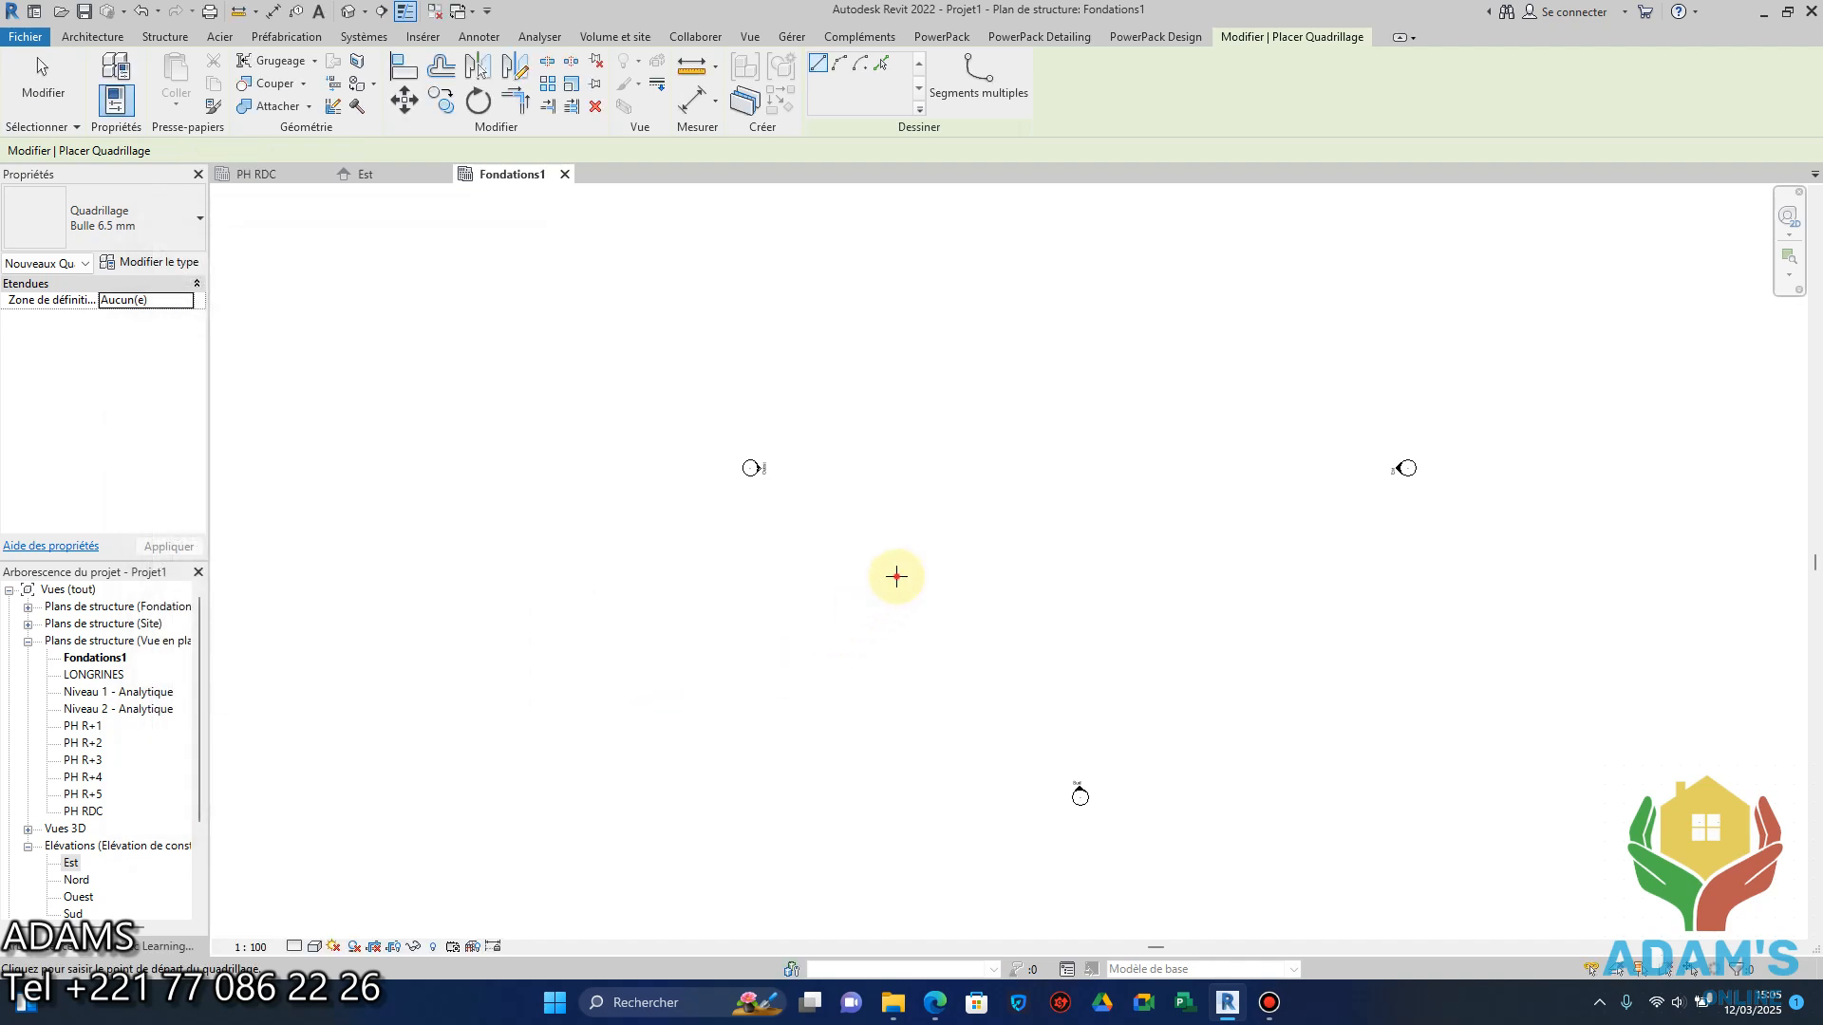
Draw a horizontal grid line in the Fondations1 plan, below and between the Ouest and Est elevation markers.
{"action": "left_click", "coordinate": [895, 575]}
{"action": "left_click", "coordinate": [1169, 585]}
{"action": "key", "text": "Escape"}
{"action": "scroll", "coordinate": [1107, 608], "scroll_direction": "up", "scroll_amount": 7}
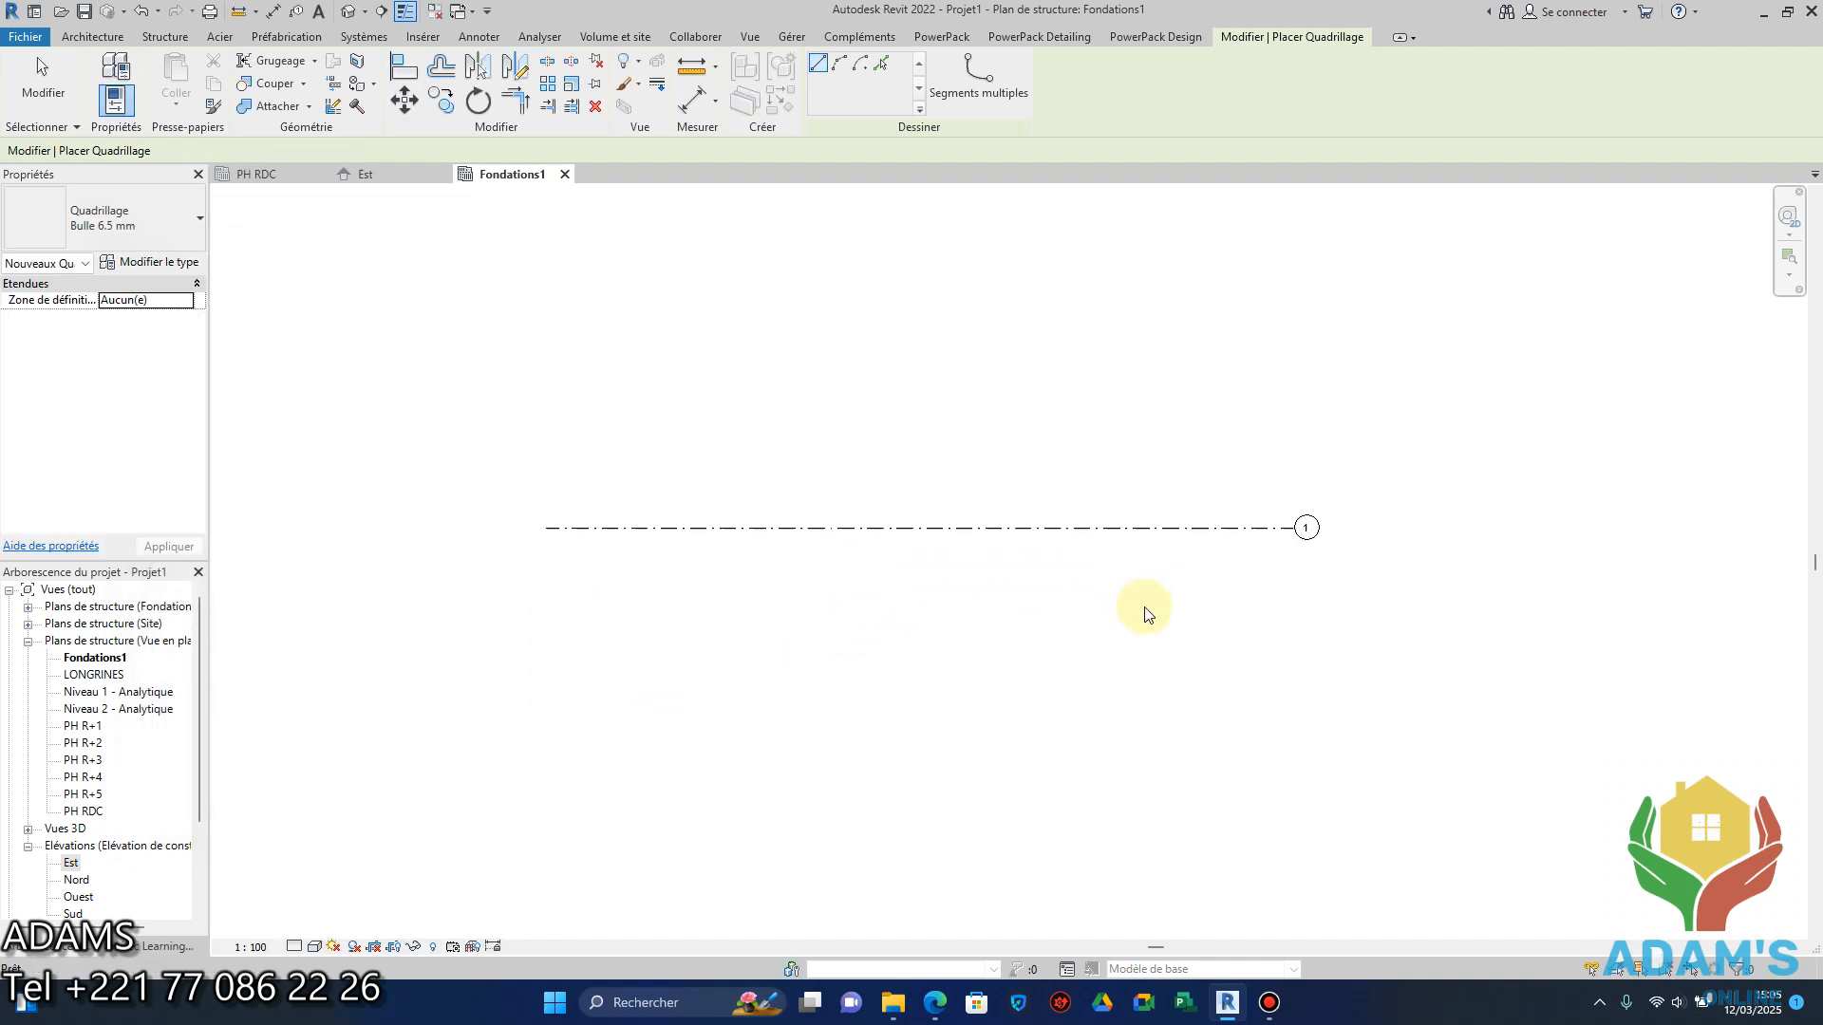
{"action": "scroll", "coordinate": [1118, 540], "scroll_direction": "down", "scroll_amount": 3}
{"action": "middle_click_drag", "start_coordinate": [1089, 562], "coordinate": [1049, 556]}
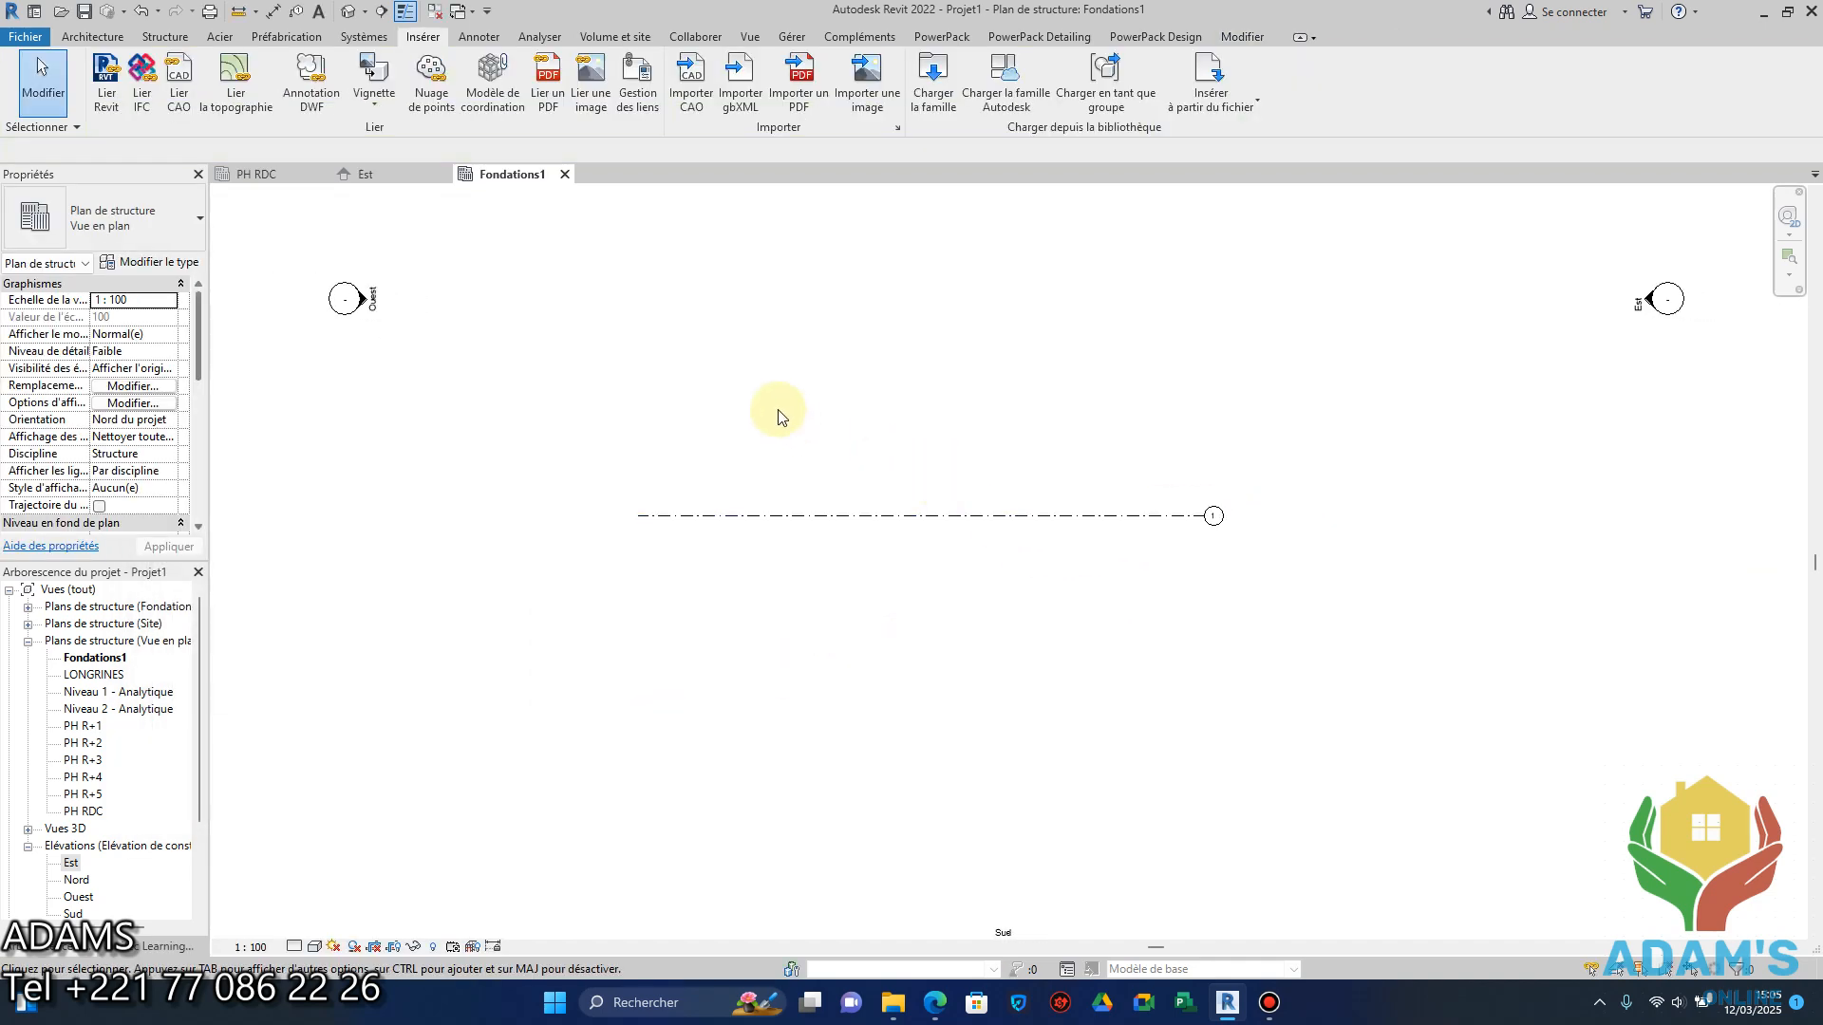
Draw a second horizontal grid line about 3.52 m above the first, ending in line with its bubble.
{"action": "key", "text": "g"}
{"action": "key", "text": "r"}
{"action": "left_click", "coordinate": [667, 424]}
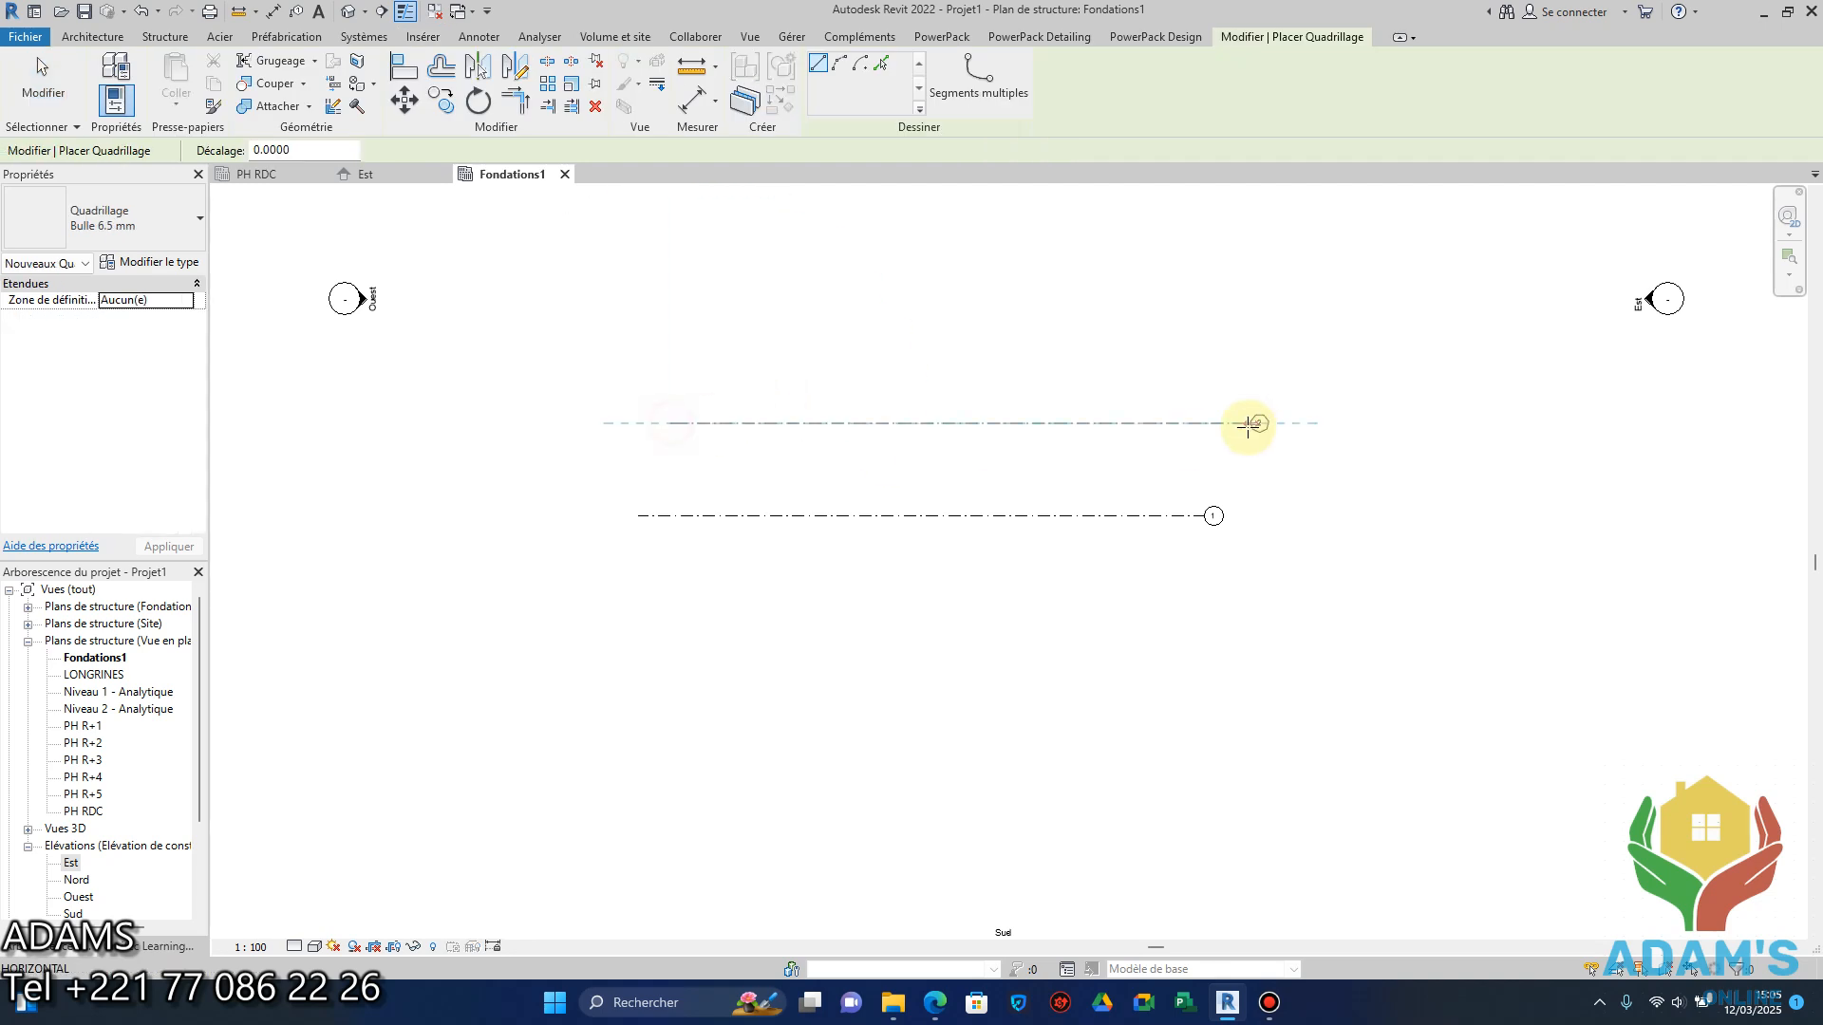
{"action": "left_click", "coordinate": [1192, 424]}
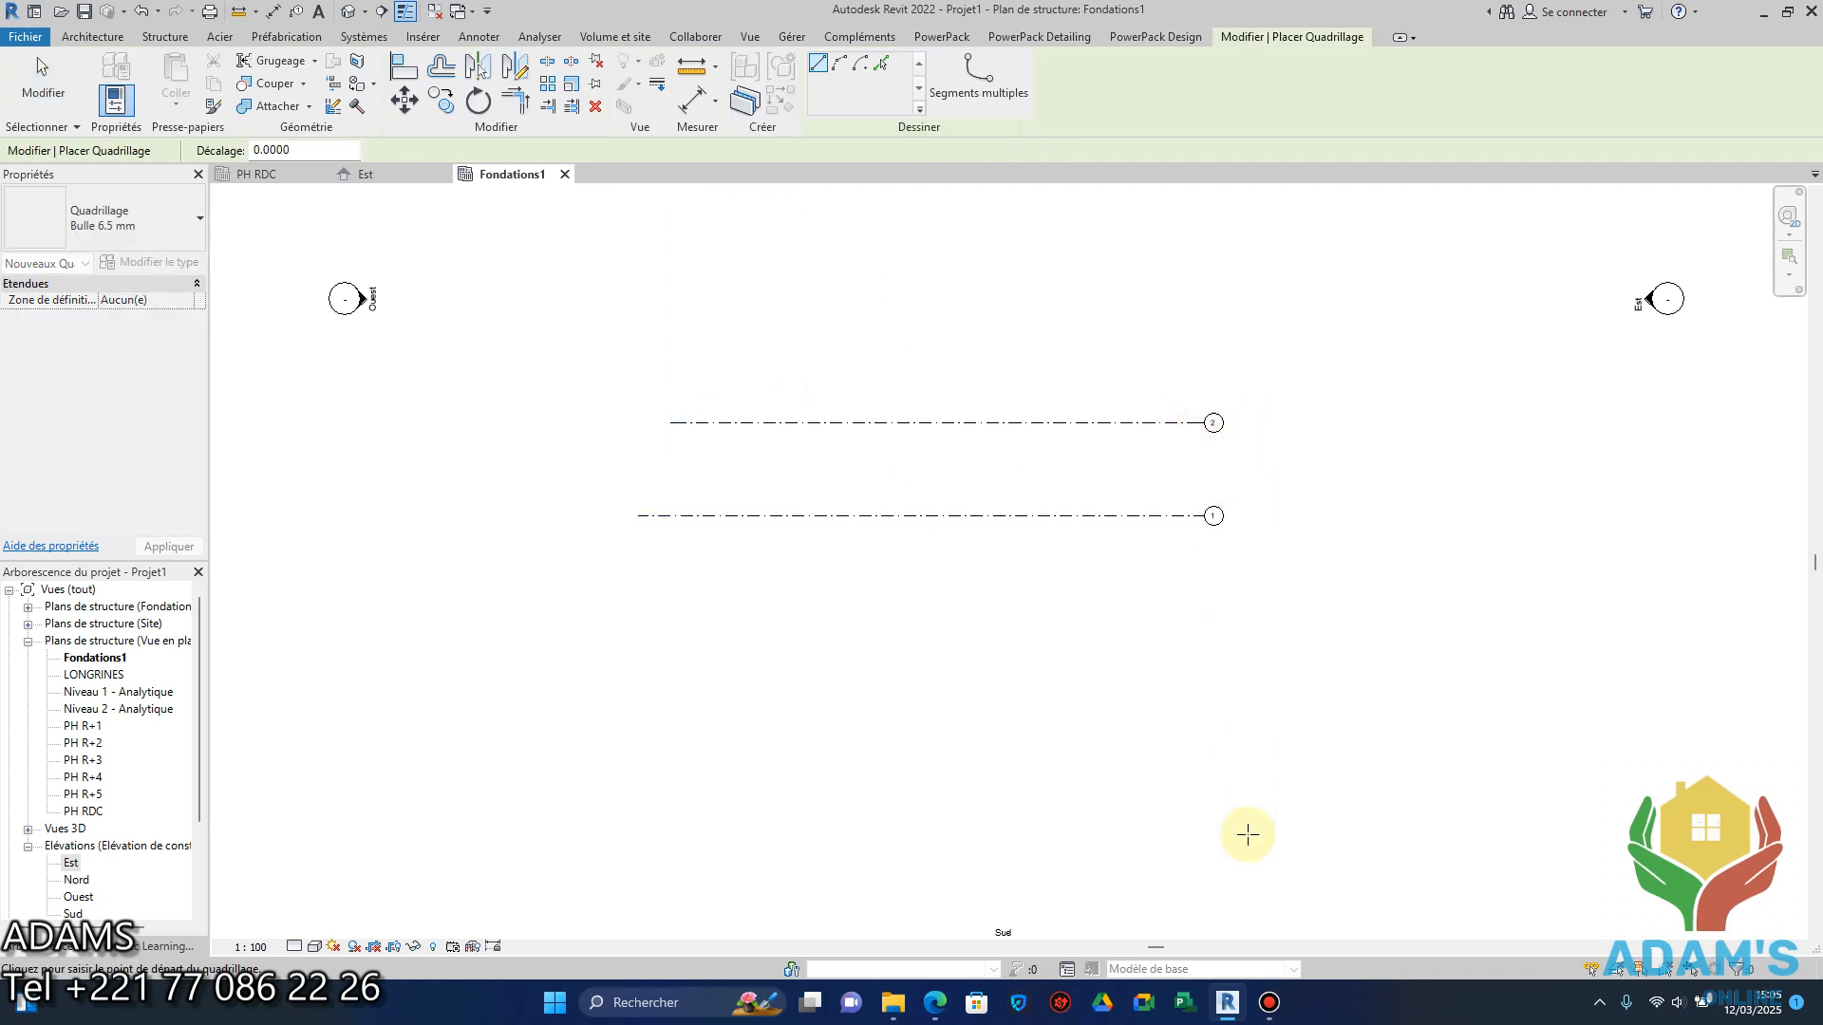
{"action": "left_click", "coordinate": [1269, 1003]}
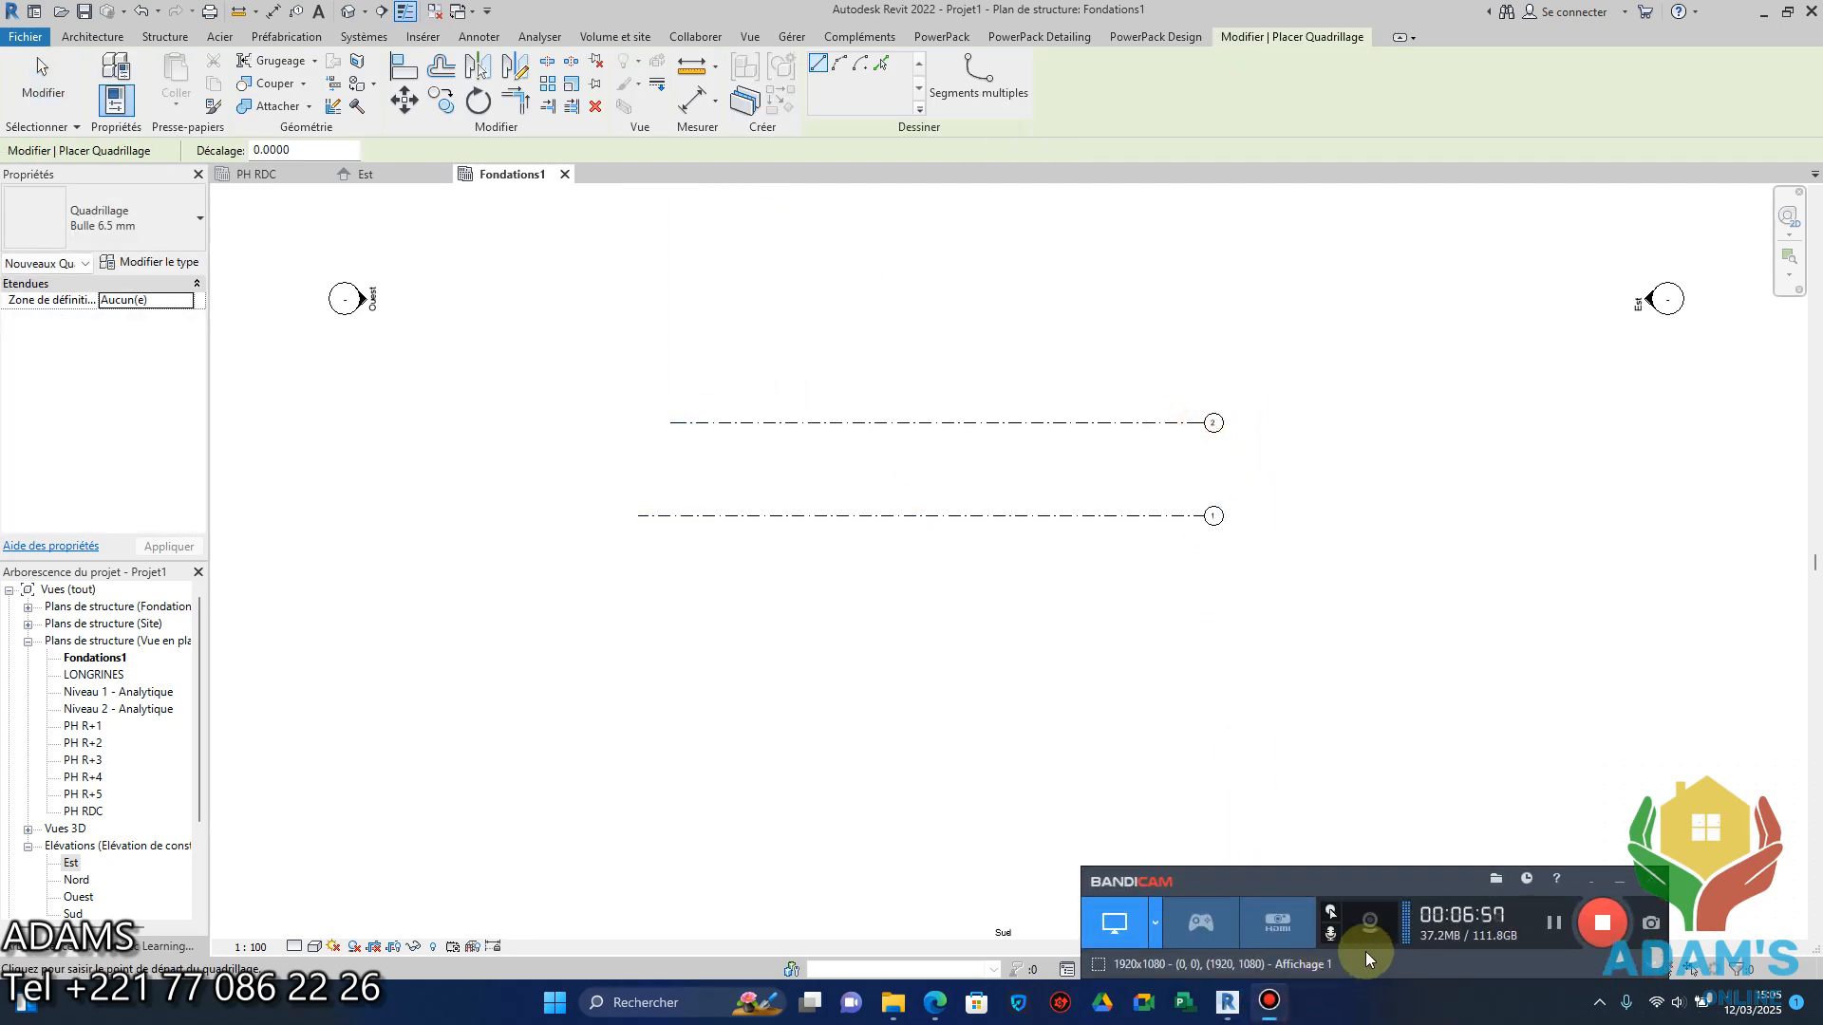
{"action": "left_click", "coordinate": [1619, 879]}
Place an aligned dimension between the two horizontal grid lines.
{"action": "left_click", "coordinate": [692, 104]}
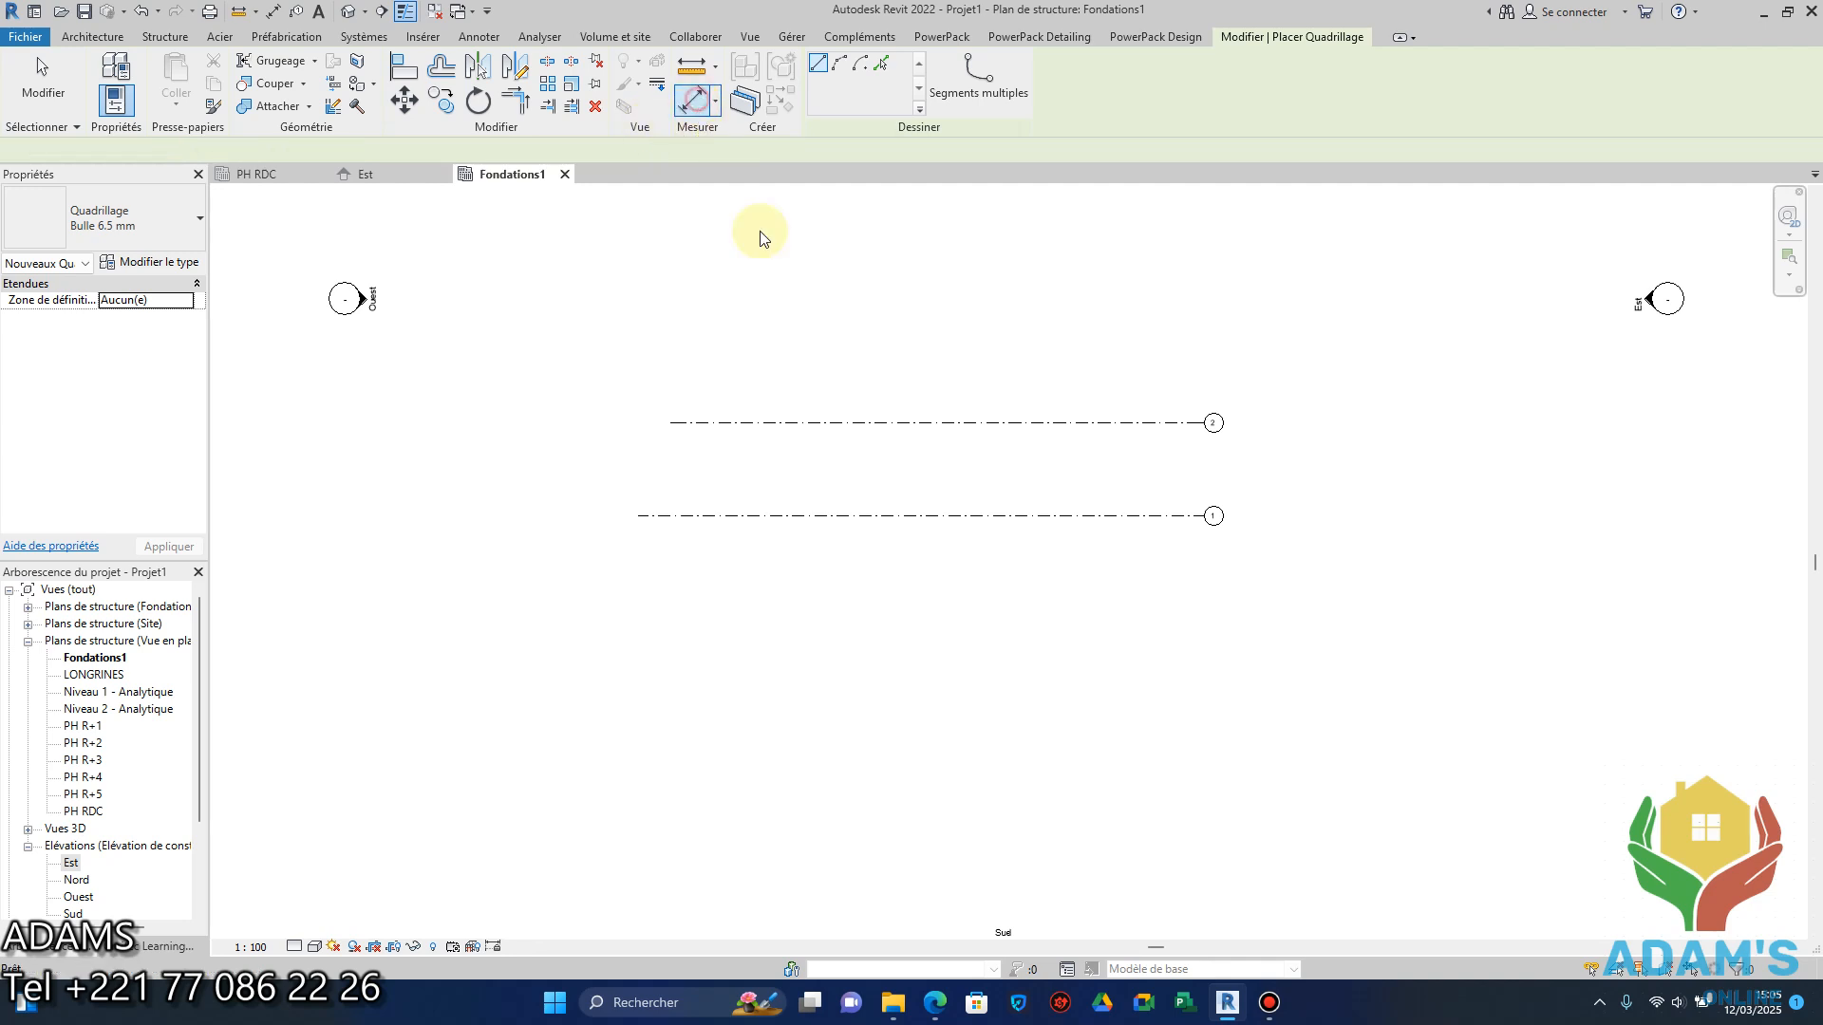
{"action": "scroll", "coordinate": [935, 503], "scroll_direction": "up", "scroll_amount": 5}
{"action": "left_click", "coordinate": [944, 562]}
{"action": "left_click", "coordinate": [957, 348]}
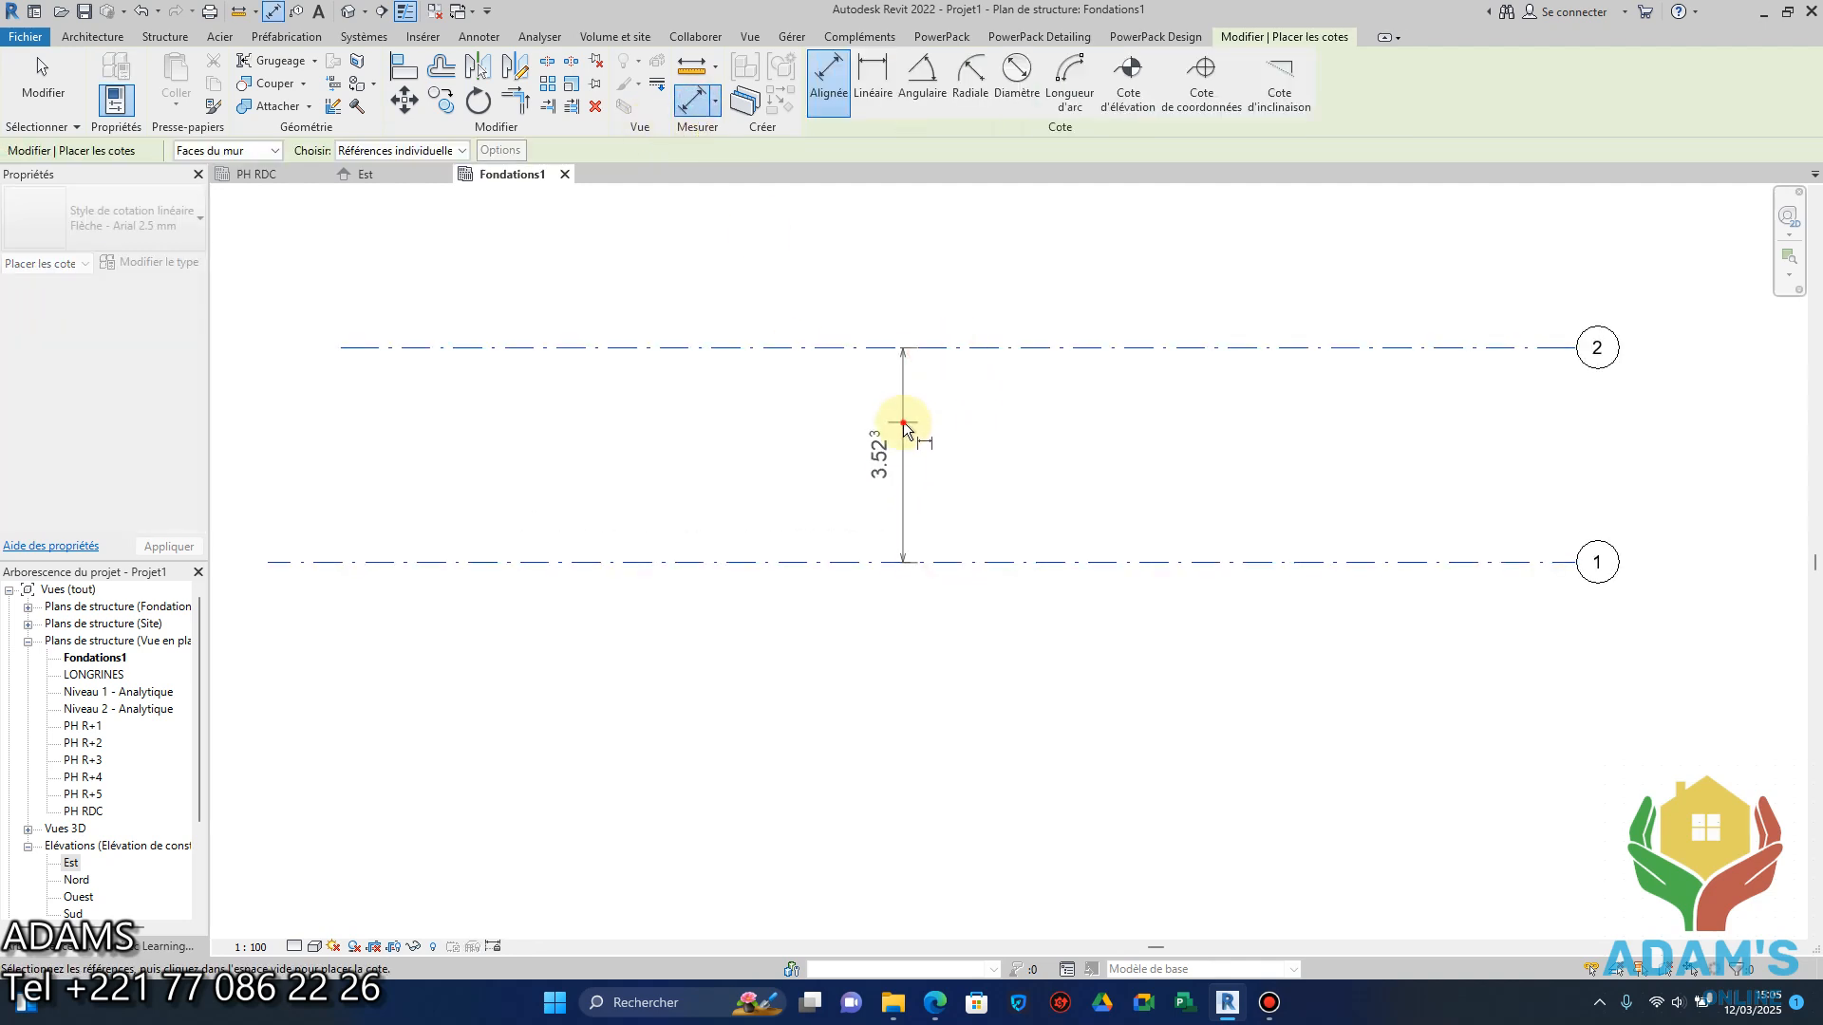
{"action": "left_click", "coordinate": [909, 417]}
{"action": "key", "text": "Escape"}
{"action": "key", "text": "Escape"}
Rename the type of the dimension between the grid lines as MA COTATION.
{"action": "scroll", "coordinate": [907, 492], "scroll_direction": "up", "scroll_amount": 1}
{"action": "left_click", "coordinate": [905, 494]}
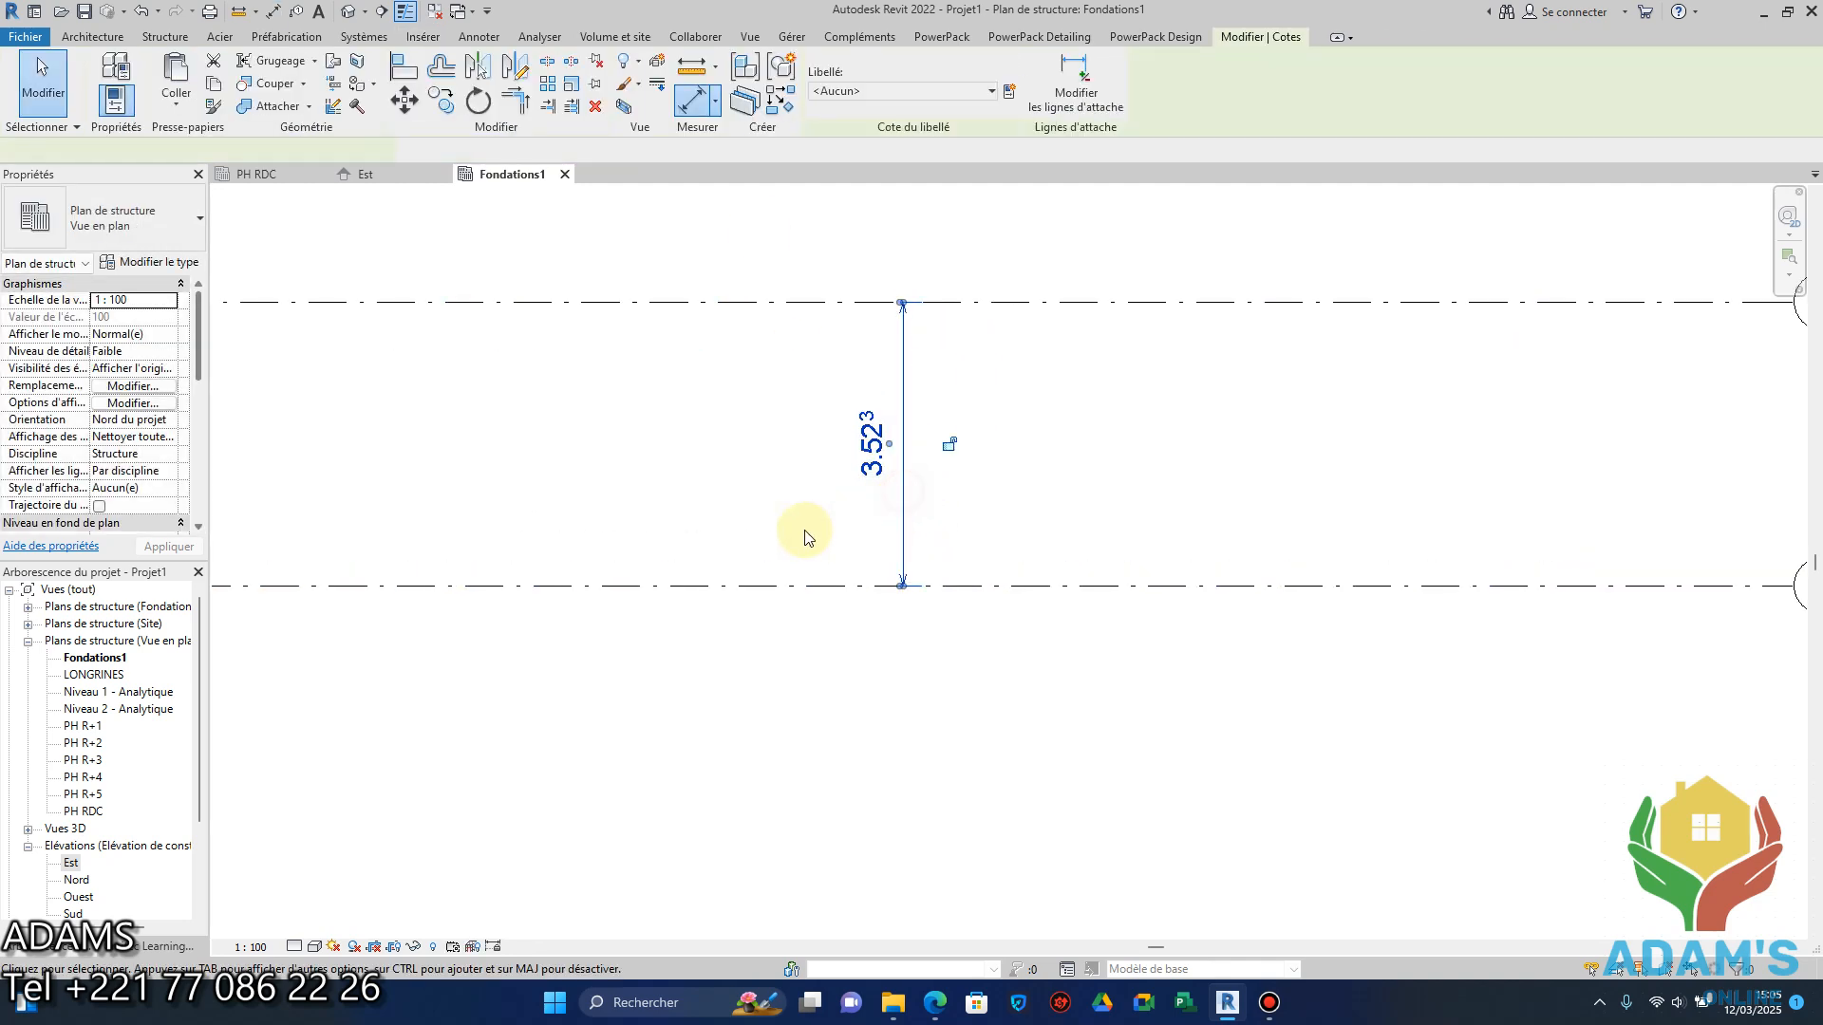
{"action": "left_click", "coordinate": [193, 265]}
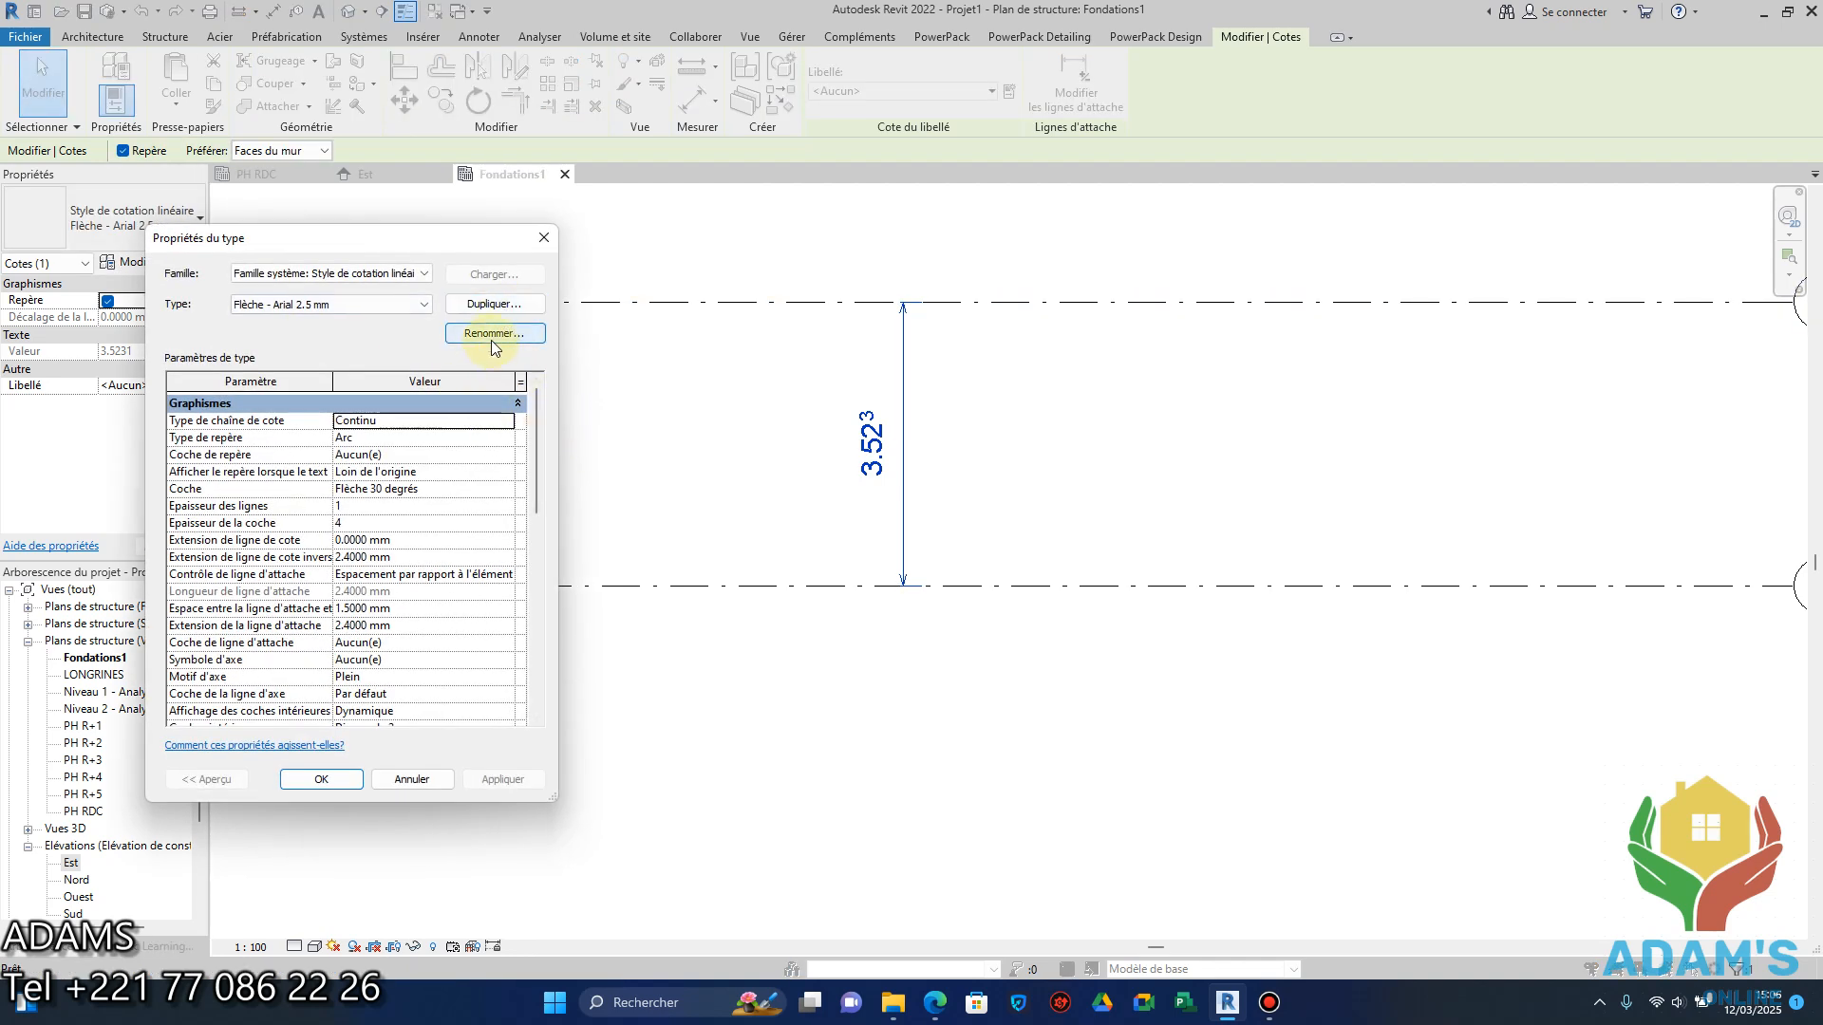
{"action": "left_click", "coordinate": [492, 334]}
{"action": "type", "text": "MA CAOTATION"}
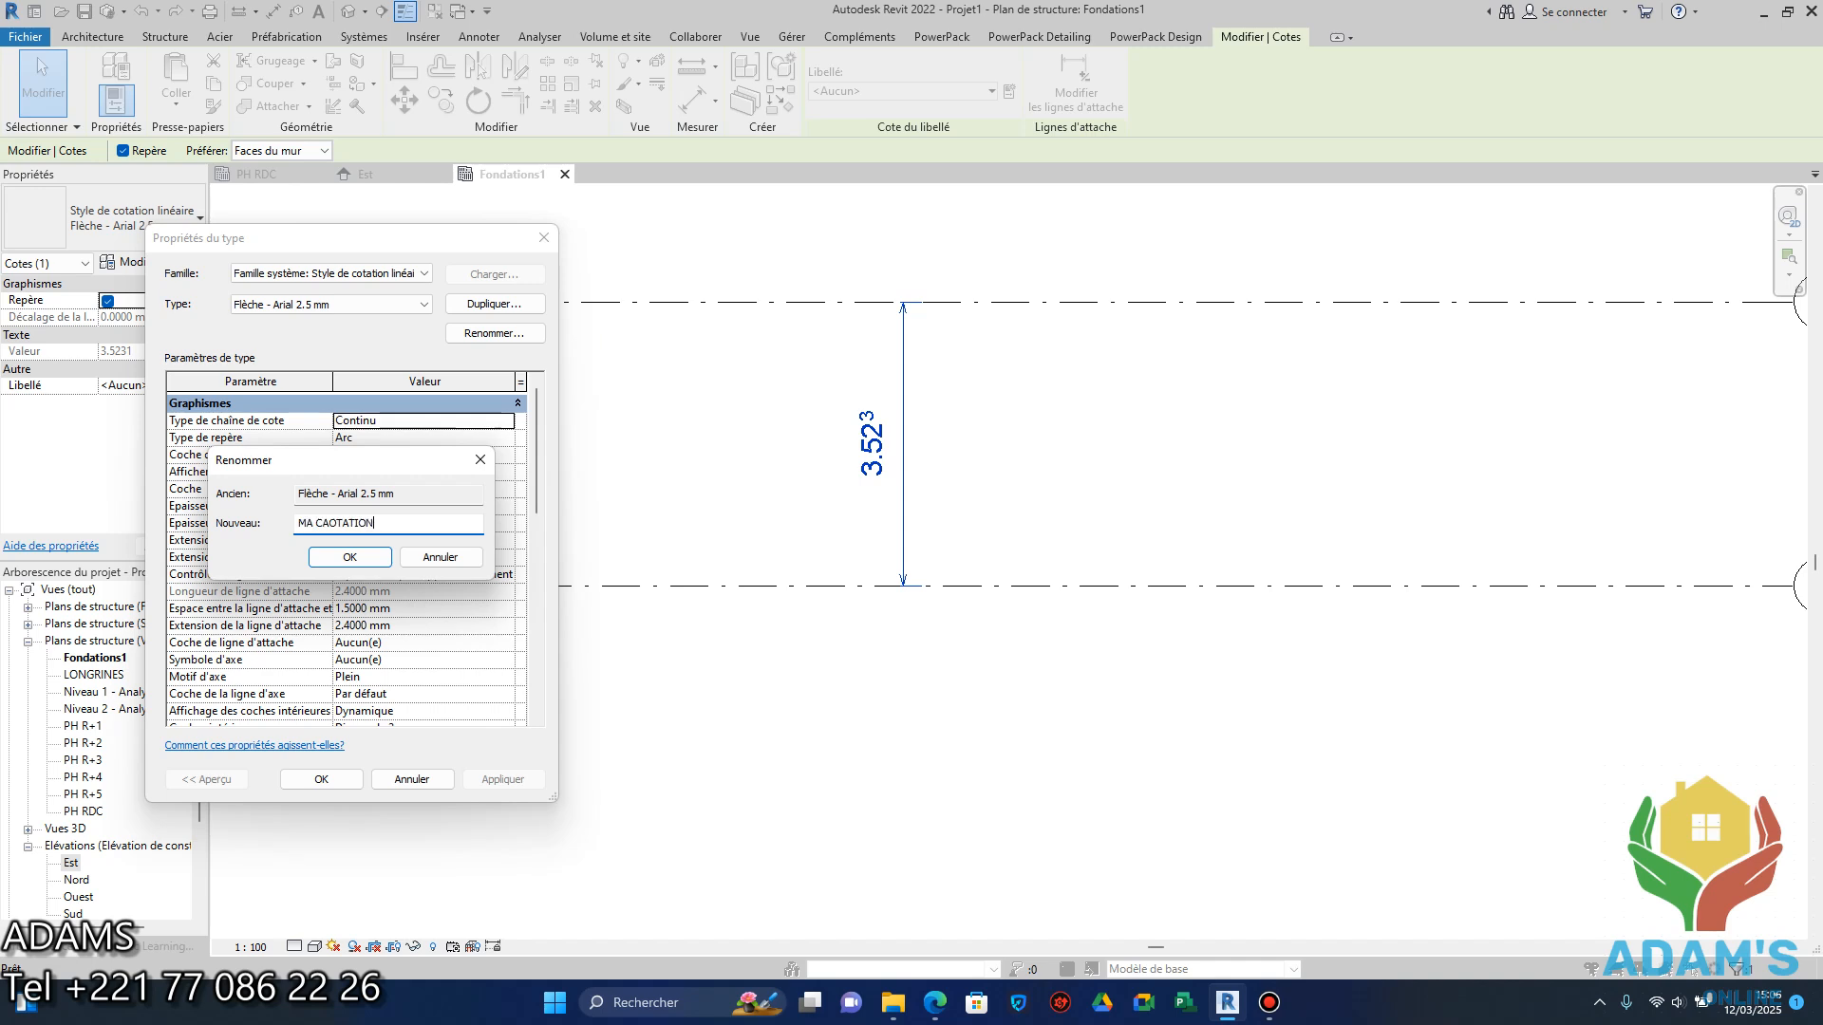
{"action": "left_click", "coordinate": [327, 523]}
{"action": "left_click", "coordinate": [349, 557]}
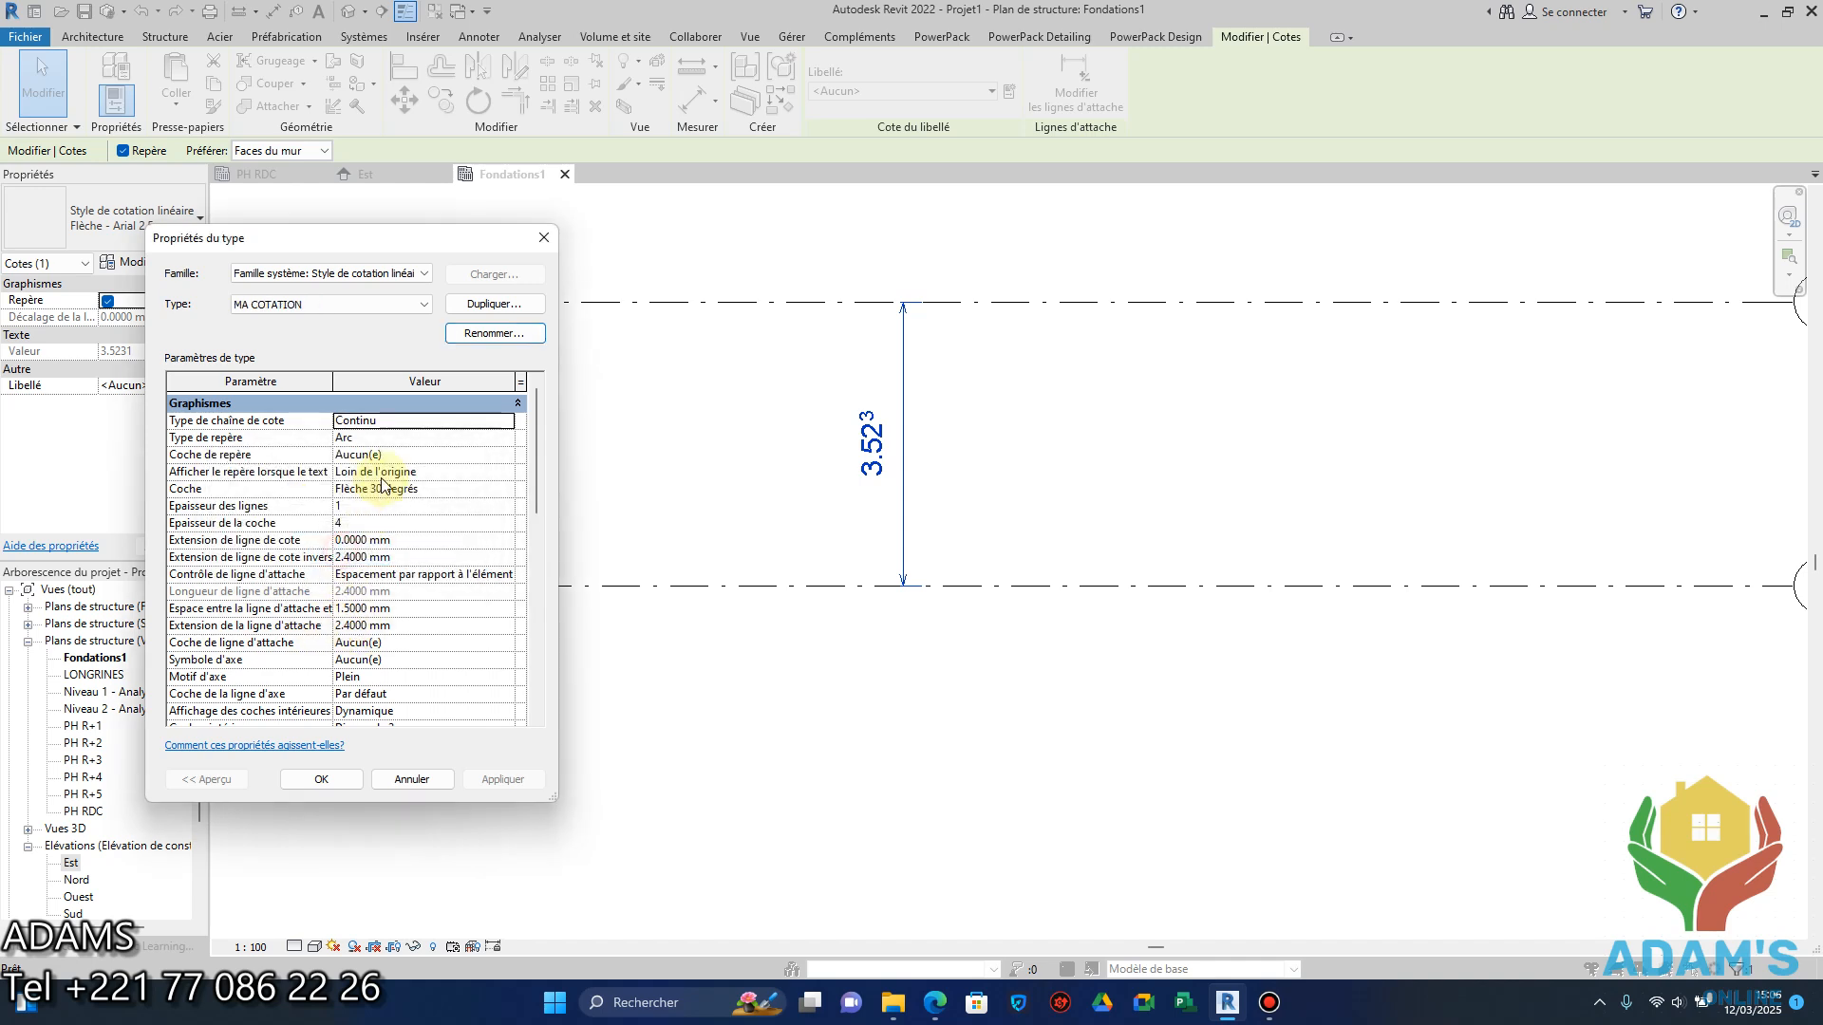
Set the MA COTATION dimension type's tick mark to Flèche pleine 15 degrés and its tick thickness to 1.
{"action": "left_click", "coordinate": [491, 490]}
{"action": "left_click", "coordinate": [507, 489]}
{"action": "left_click", "coordinate": [424, 564]}
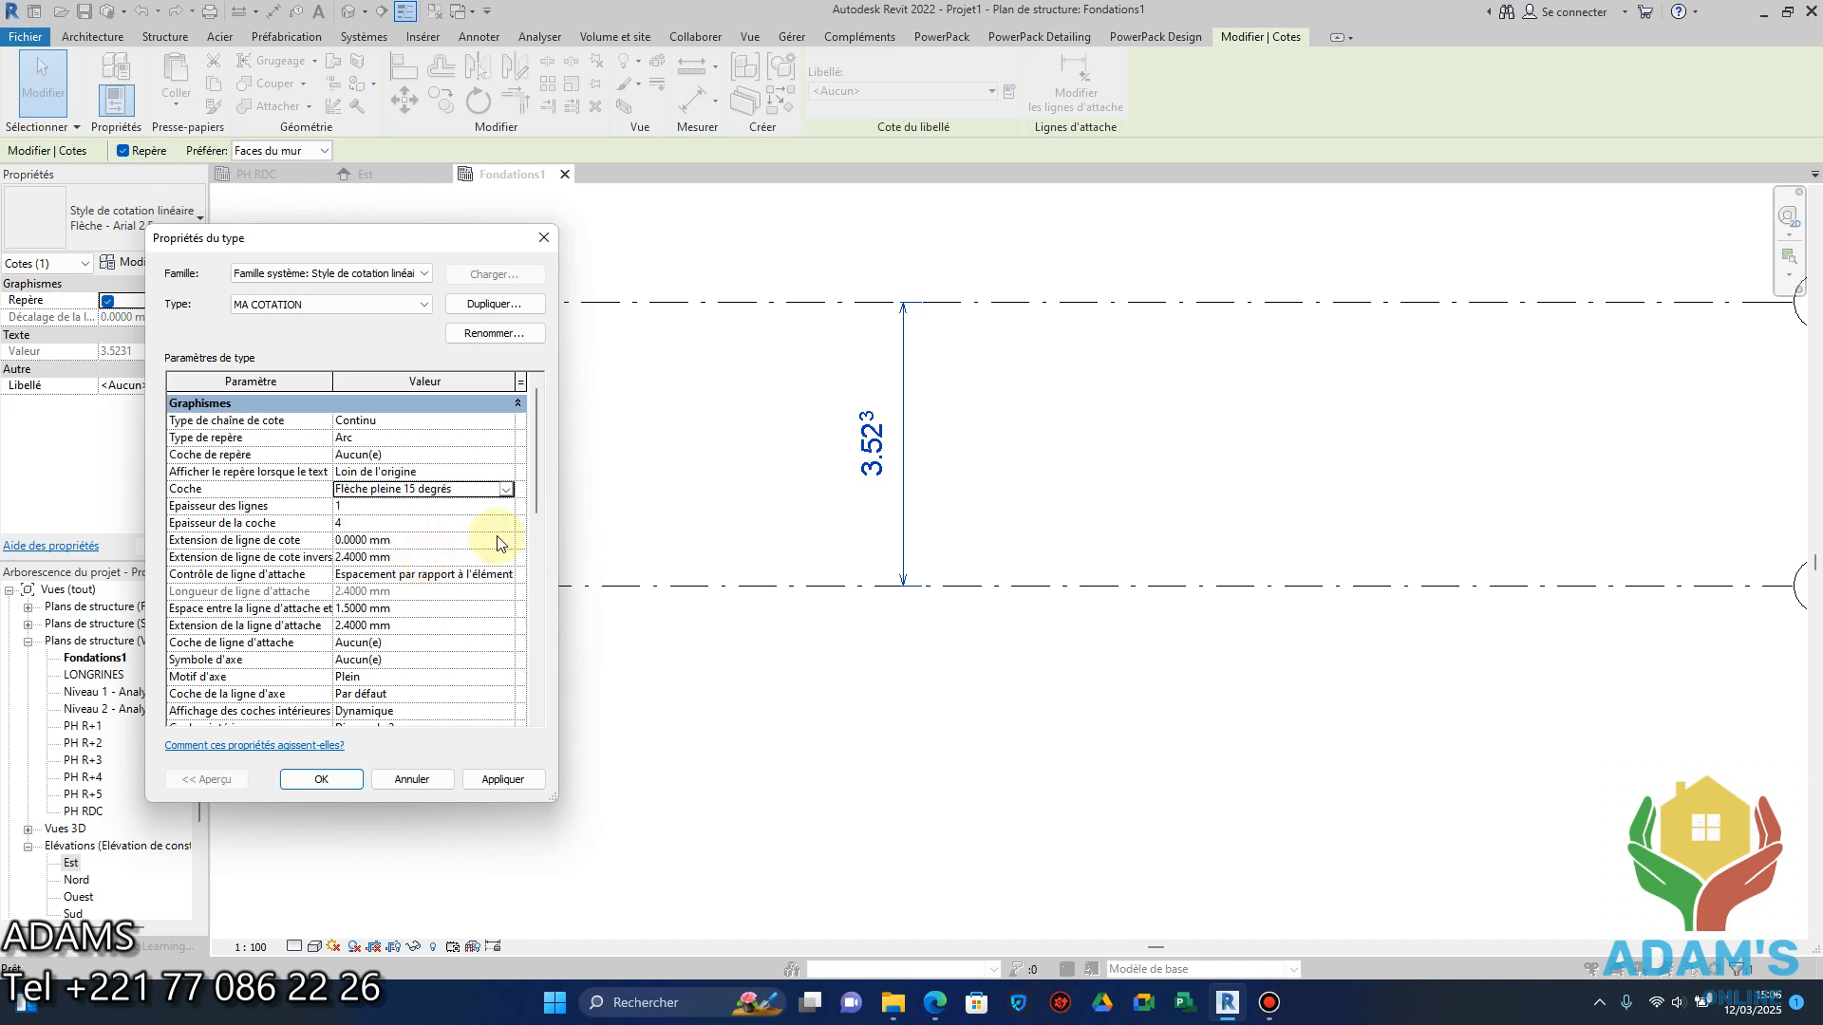
{"action": "left_click", "coordinate": [503, 523]}
{"action": "left_click", "coordinate": [506, 523]}
{"action": "left_click", "coordinate": [361, 541]}
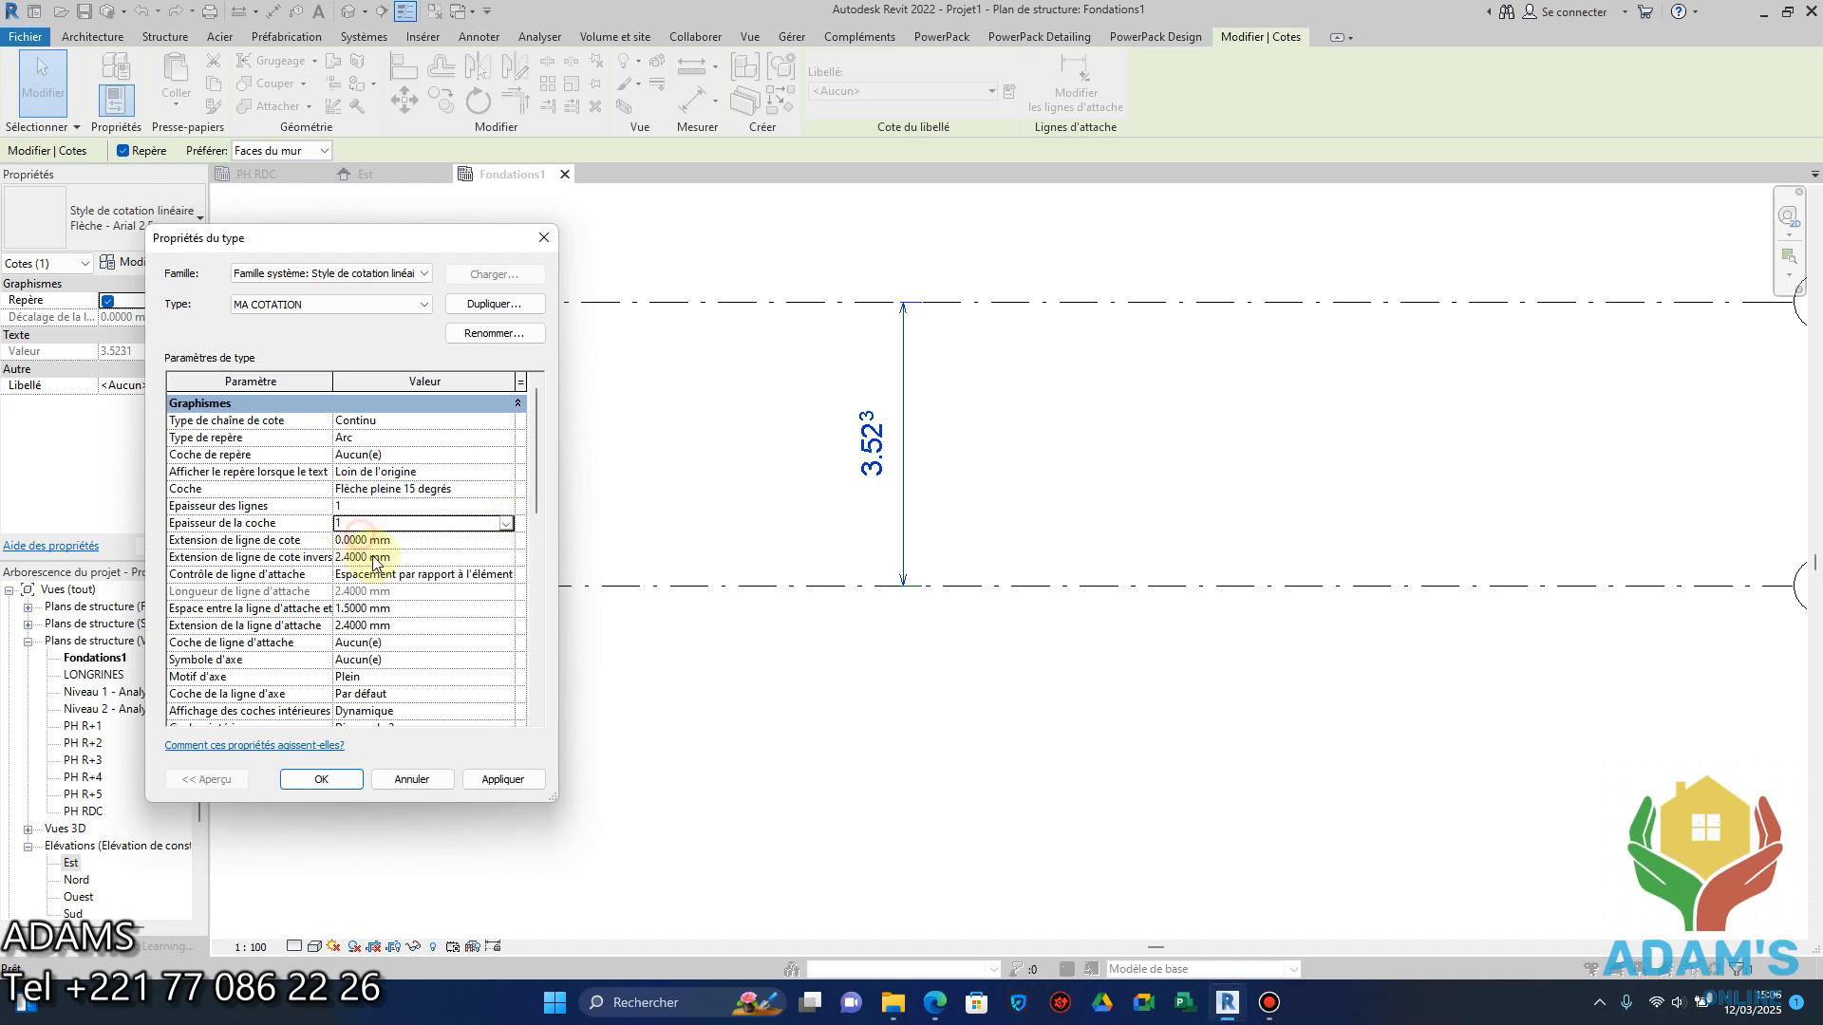
Set the witness line control of MA COTATION to Fixé sur la ligne de cote.
{"action": "left_click", "coordinate": [499, 573]}
{"action": "left_click", "coordinate": [507, 577]}
{"action": "left_click", "coordinate": [427, 607]}
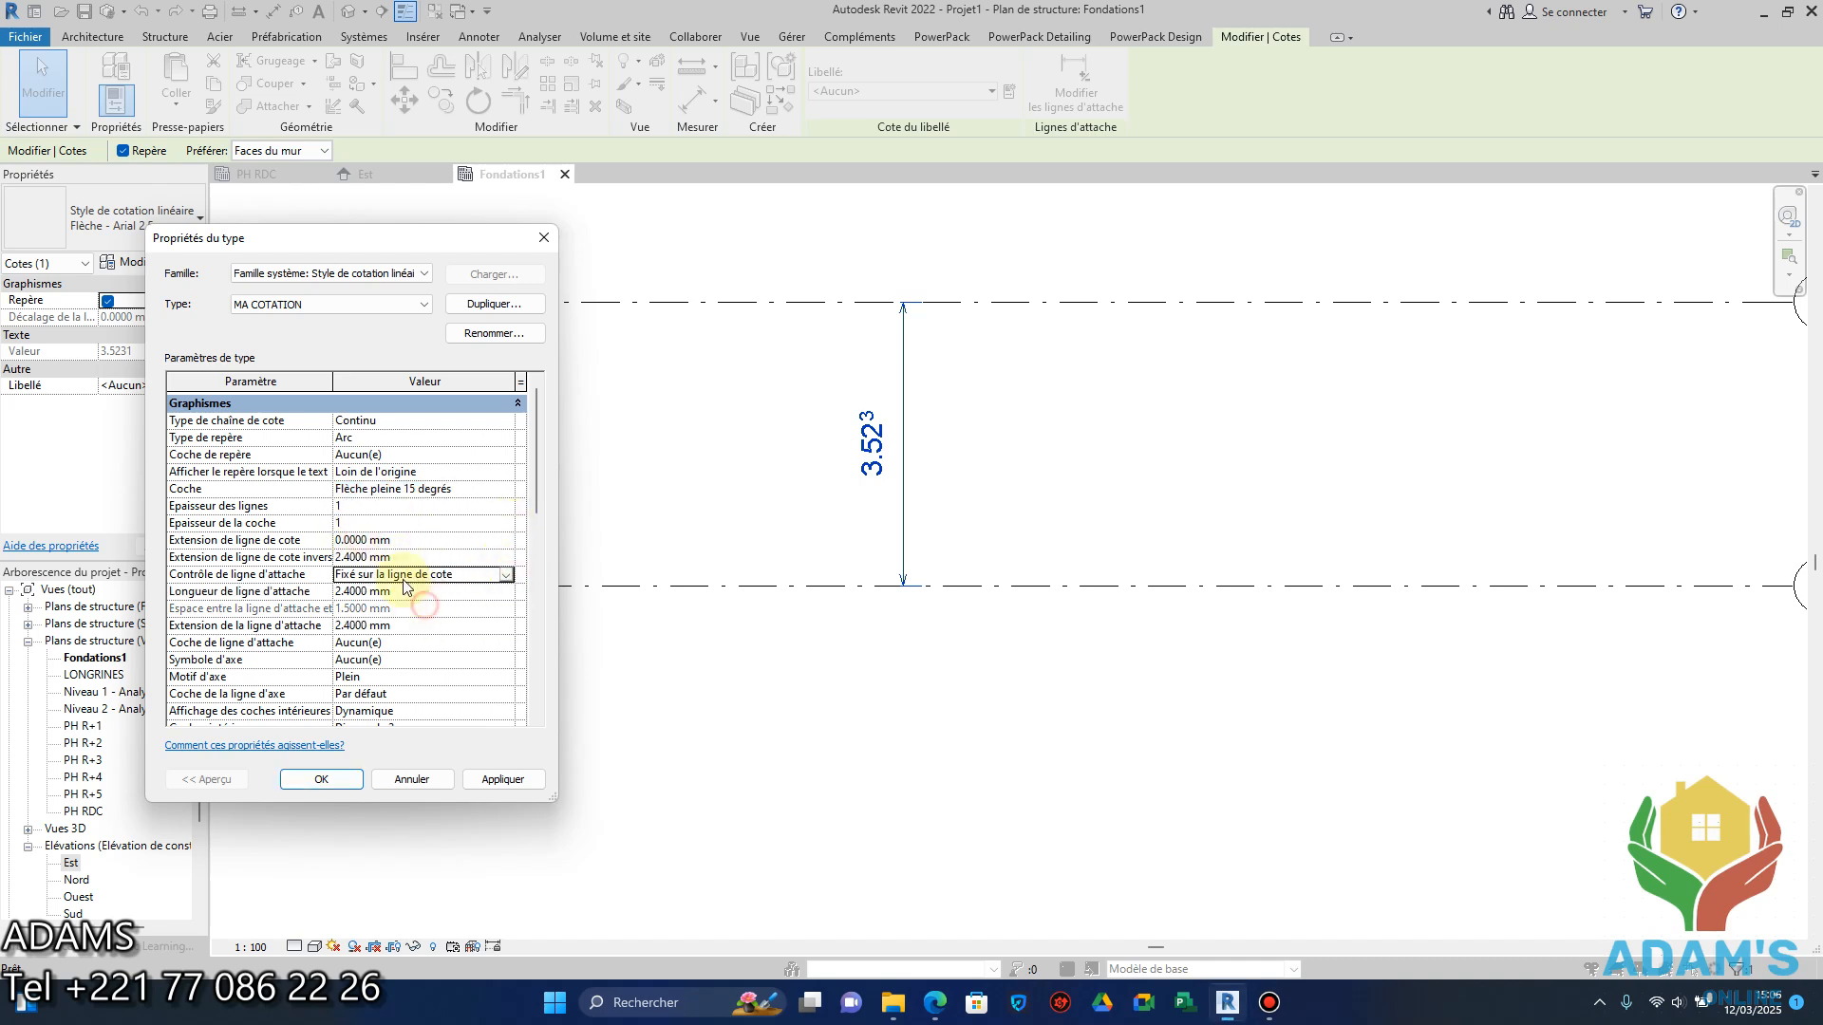
Set the dimension line extension, flipped dimension line extension, witness line length and witness line extension to 0.5 mm each.
{"action": "left_click", "coordinate": [398, 541]}
{"action": "left_click_drag", "start_coordinate": [398, 541], "coordinate": [3, 265]}
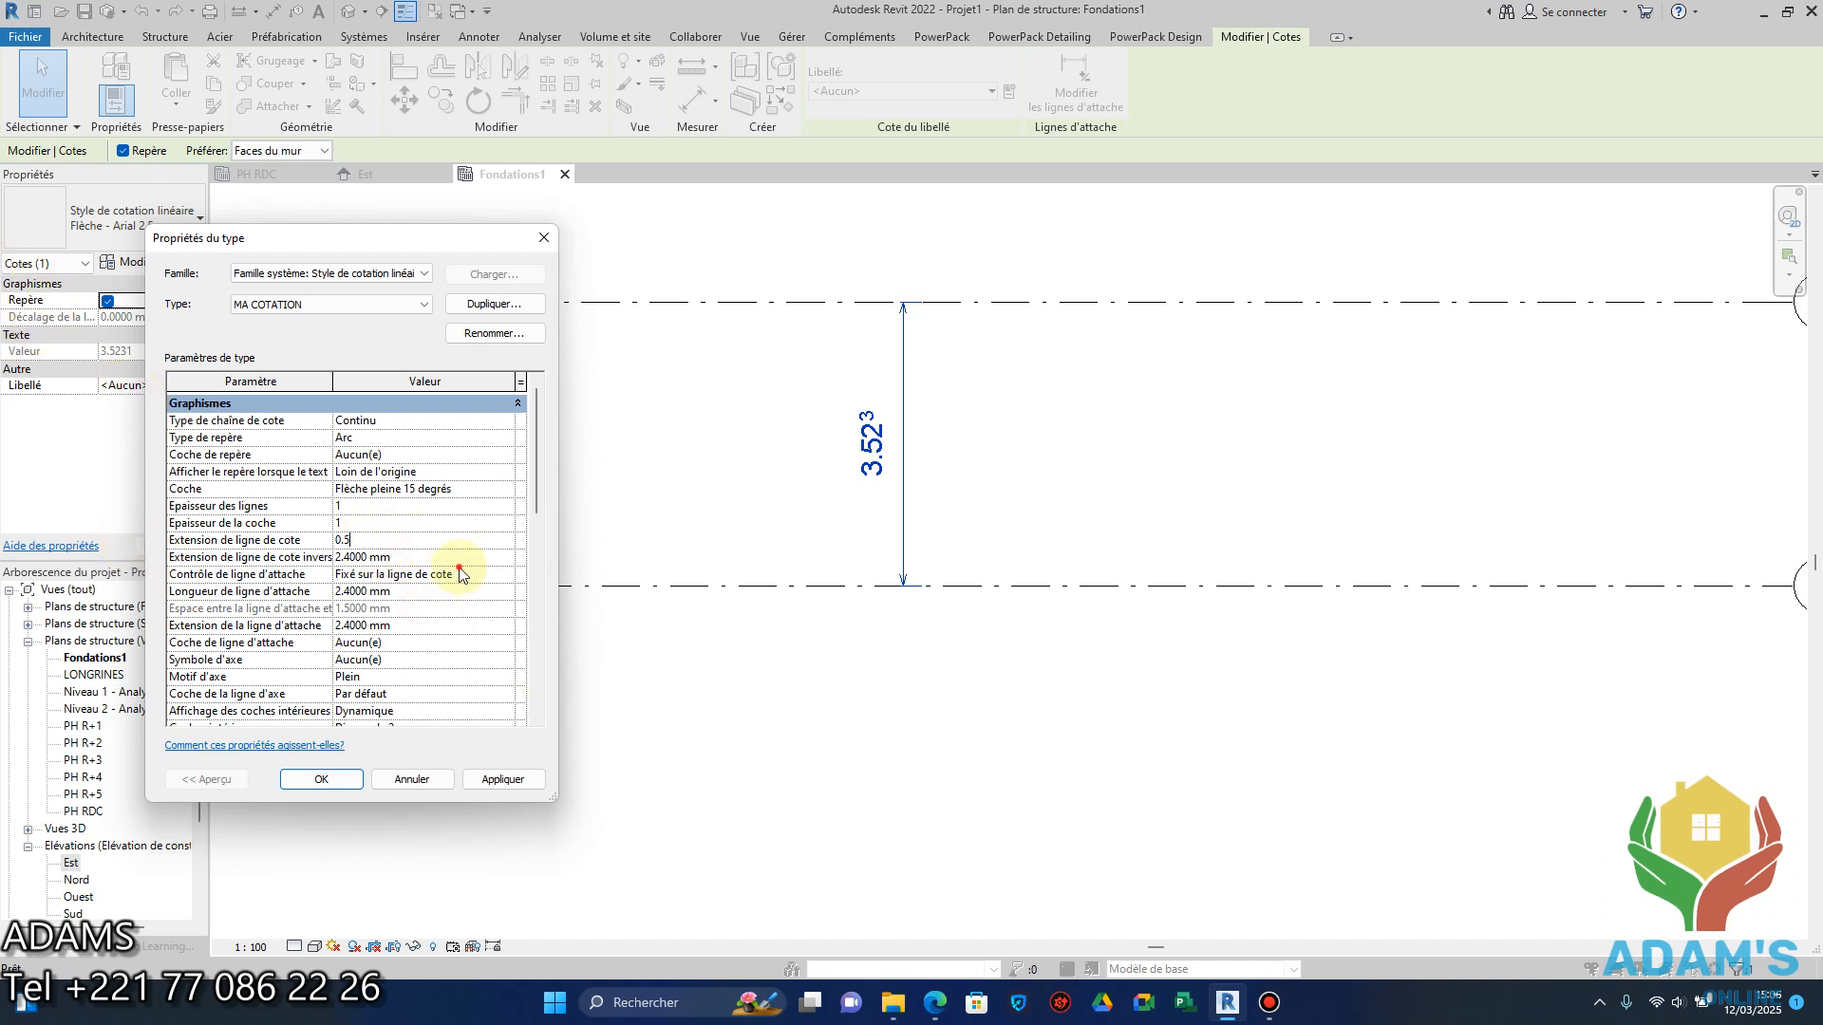
{"action": "left_click", "coordinate": [260, 559]}
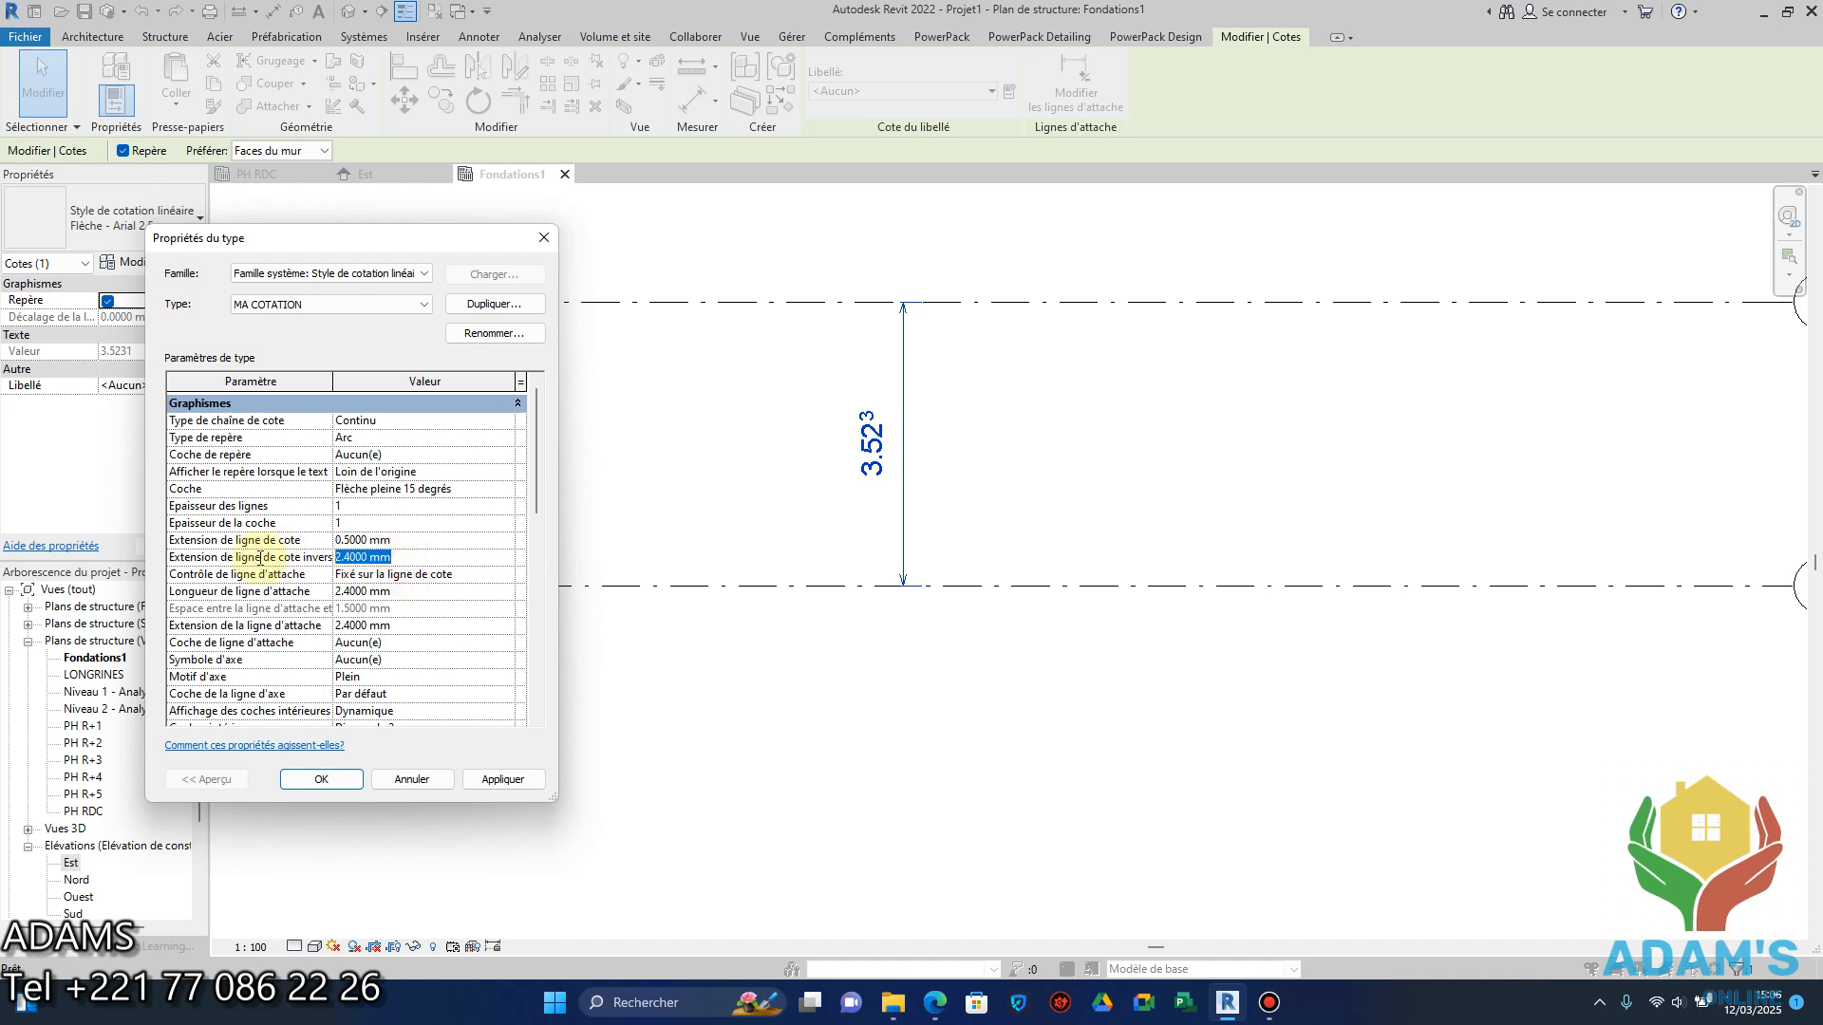
{"action": "type", "text": "0.5"}
{"action": "left_click", "coordinate": [438, 593]}
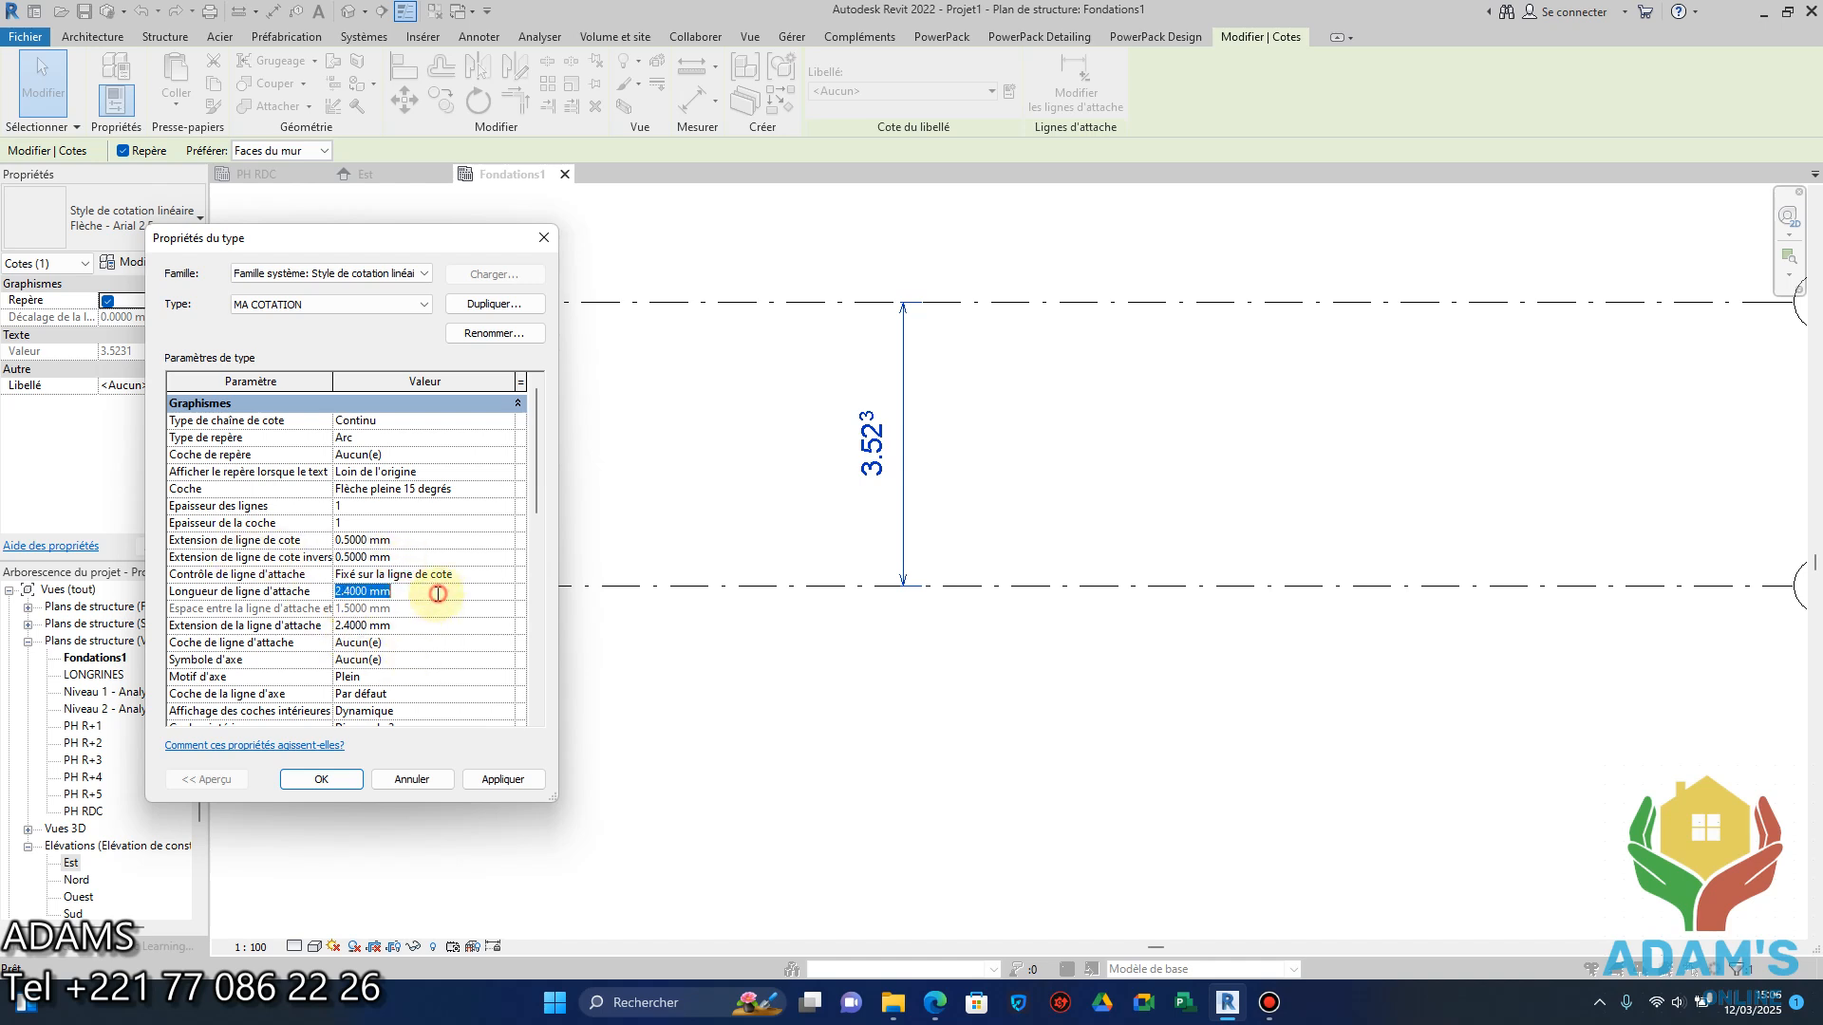
{"action": "type", "text": "0.5"}
{"action": "left_click", "coordinate": [431, 628]}
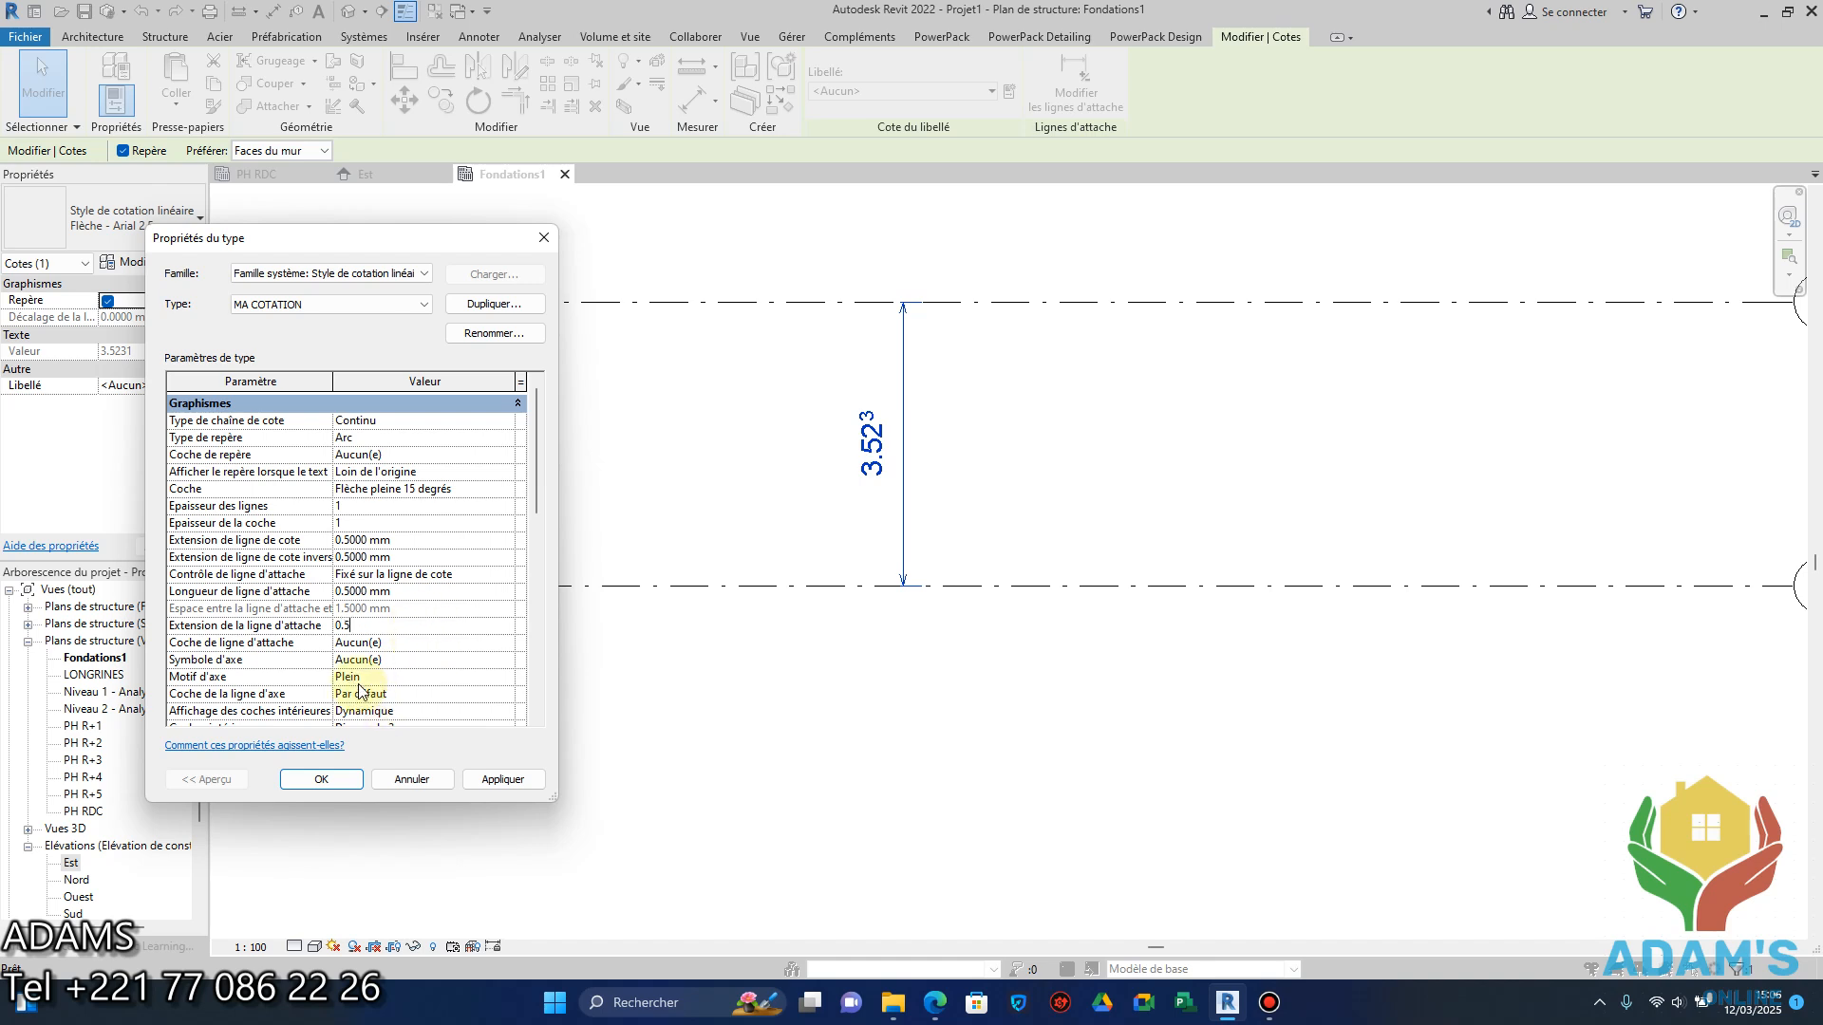
Set the text size of the MA COTATION type to 1.5 mm.
{"action": "scroll", "coordinate": [419, 636], "scroll_direction": "down", "scroll_amount": 8}
{"action": "double_click", "coordinate": [361, 539]}
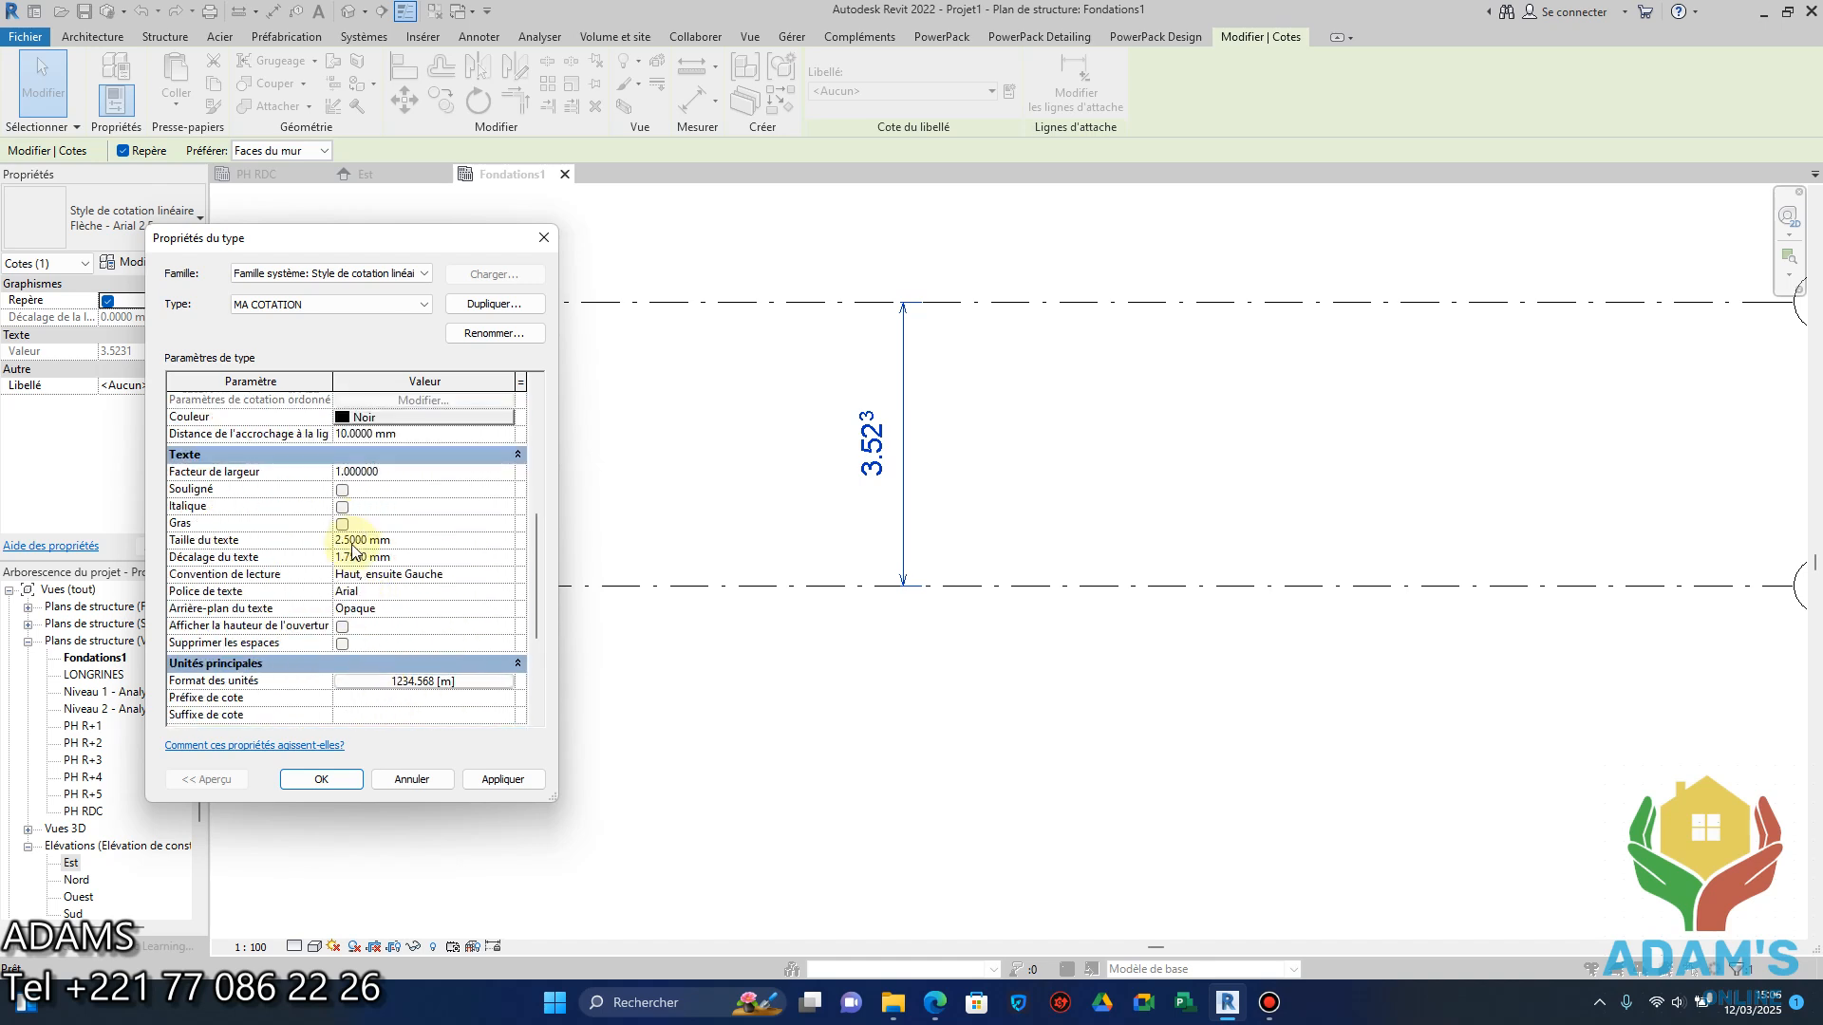
{"action": "type", "text": "1.05"}
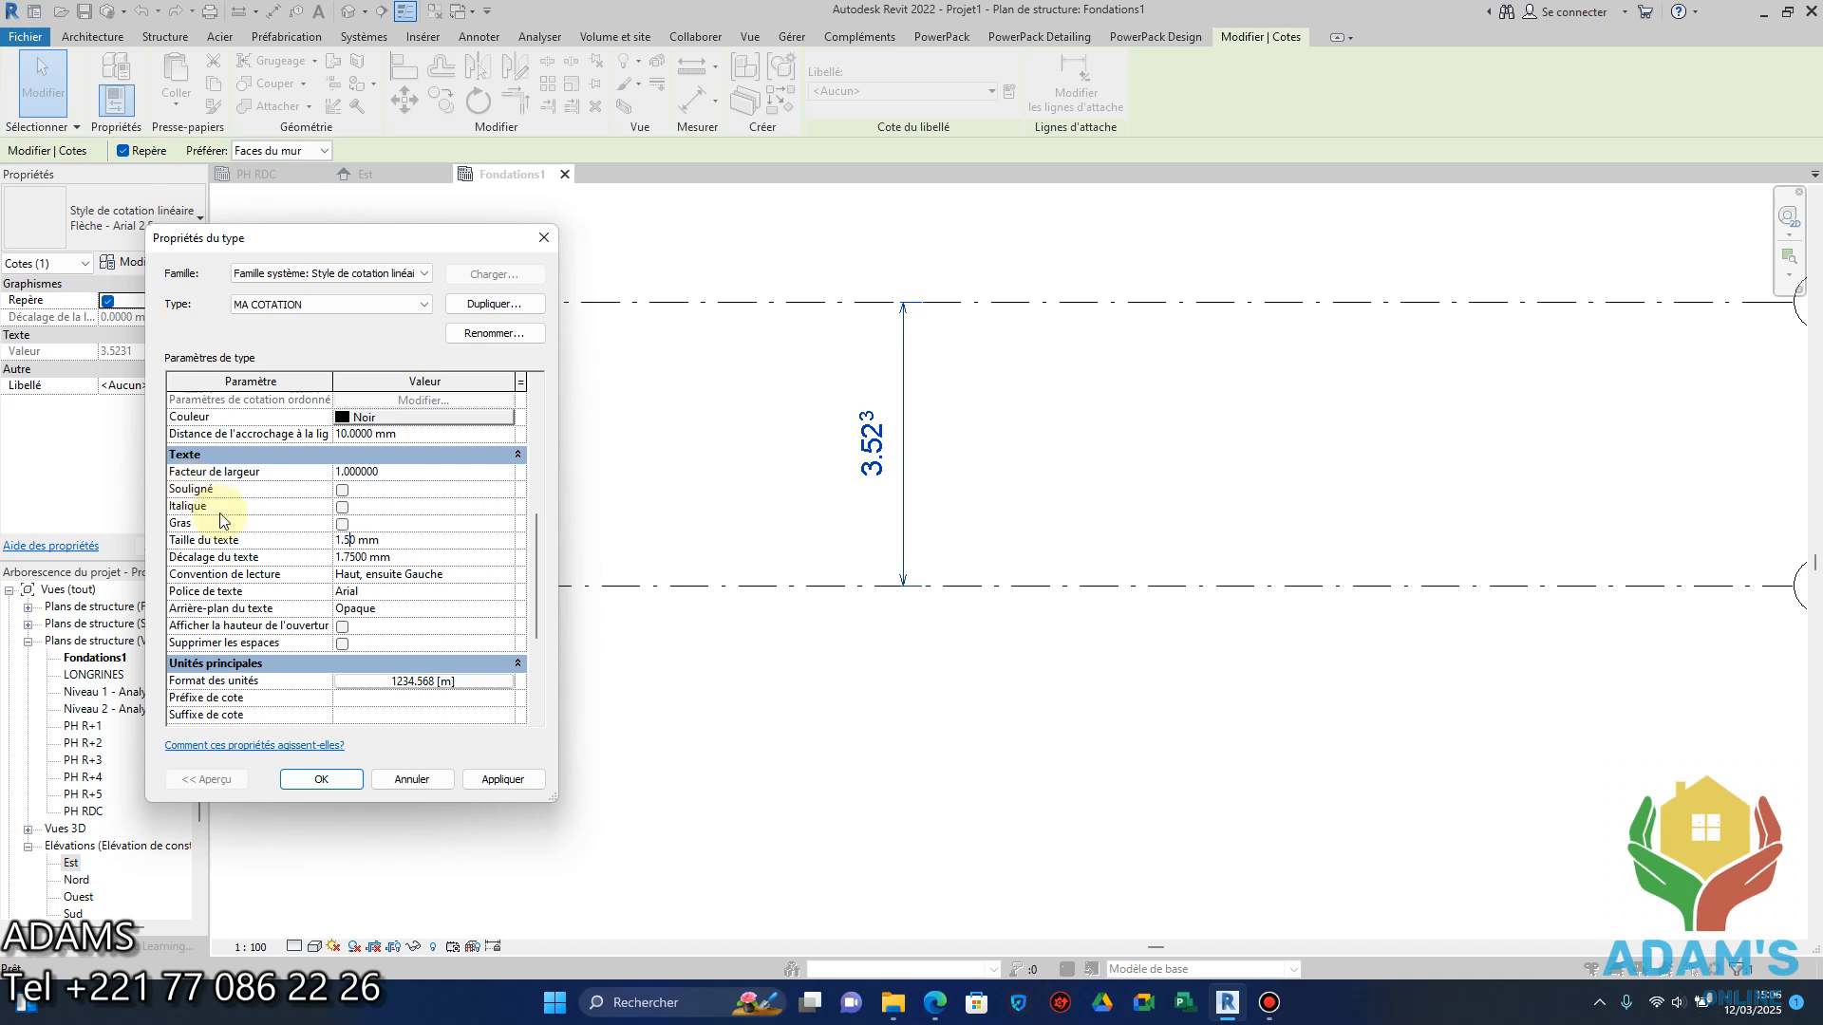
Change the dimension text font to Bahnschrift and its background to Transparent.
{"action": "left_click", "coordinate": [389, 594]}
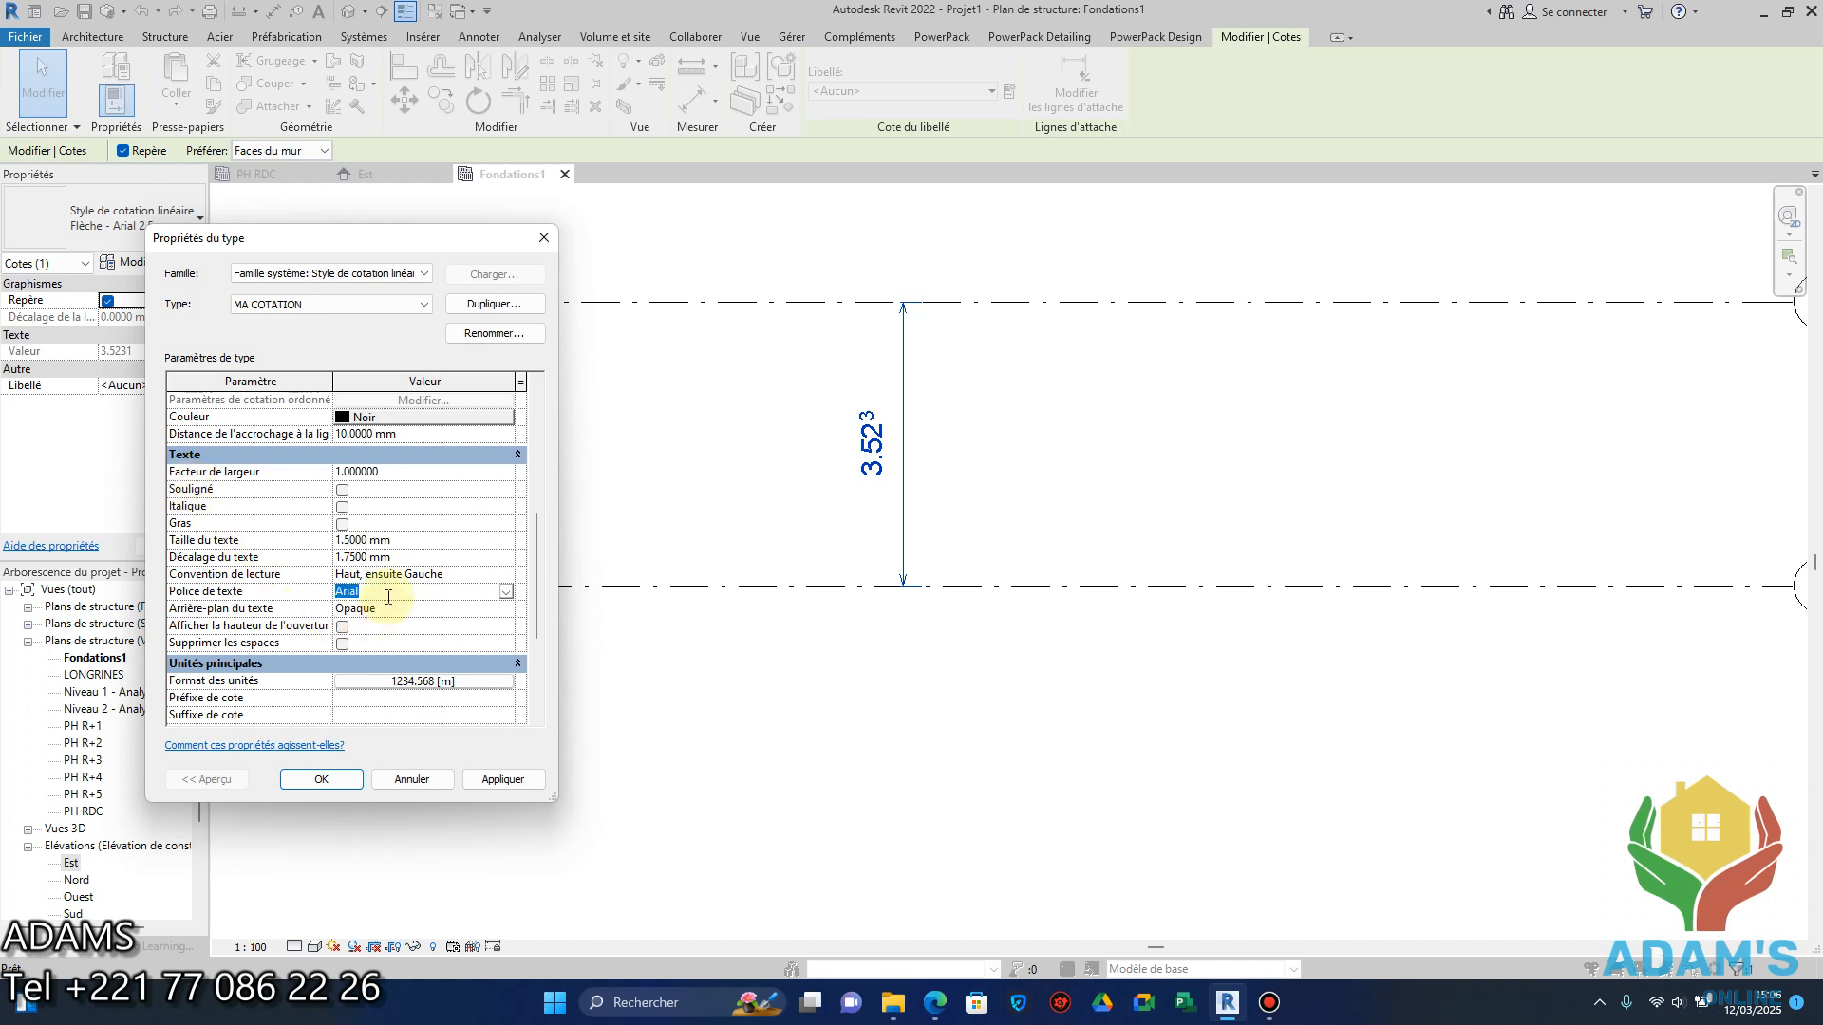
{"action": "left_click", "coordinate": [390, 594]}
{"action": "left_click", "coordinate": [367, 626]}
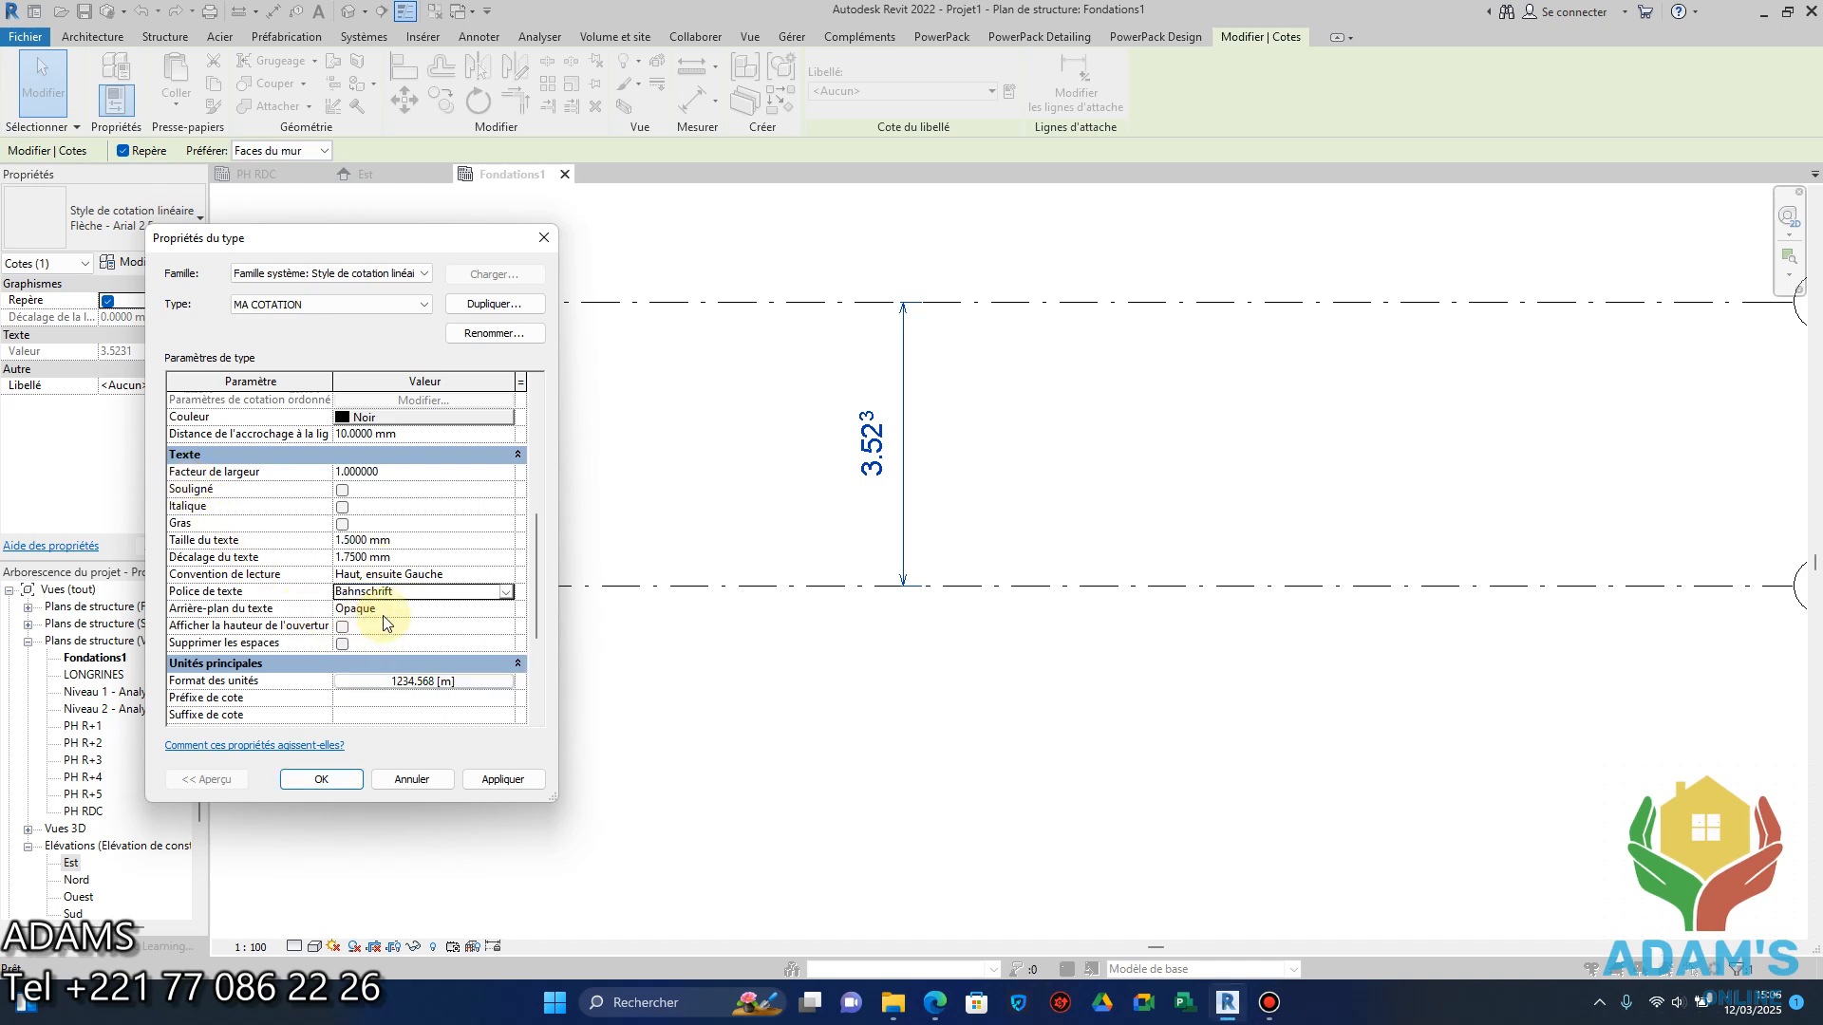
{"action": "left_click", "coordinate": [380, 609]}
{"action": "left_click", "coordinate": [498, 610]}
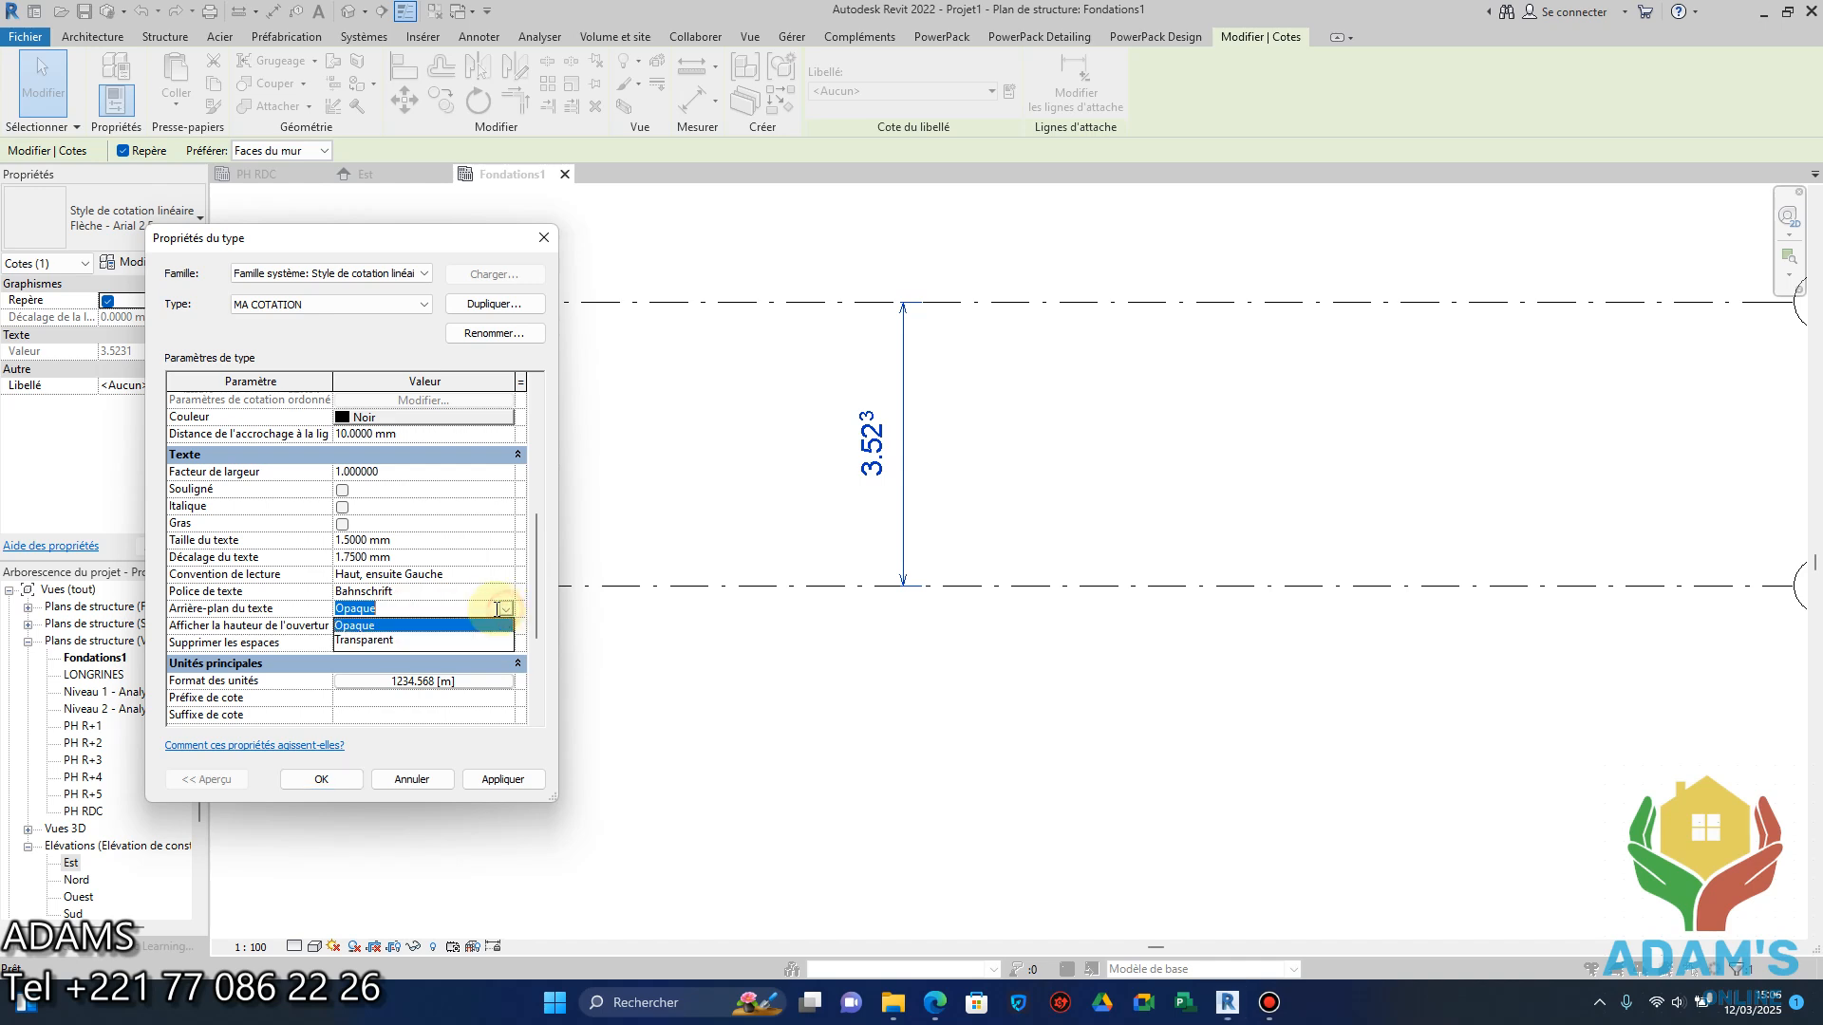
{"action": "left_click", "coordinate": [372, 640]}
Round the primary units format of MA COTATION to the nearest 1 cm and apply the type changes.
{"action": "scroll", "coordinate": [313, 557], "scroll_direction": "down", "scroll_amount": 3}
{"action": "scroll", "coordinate": [313, 558], "scroll_direction": "down", "scroll_amount": 1}
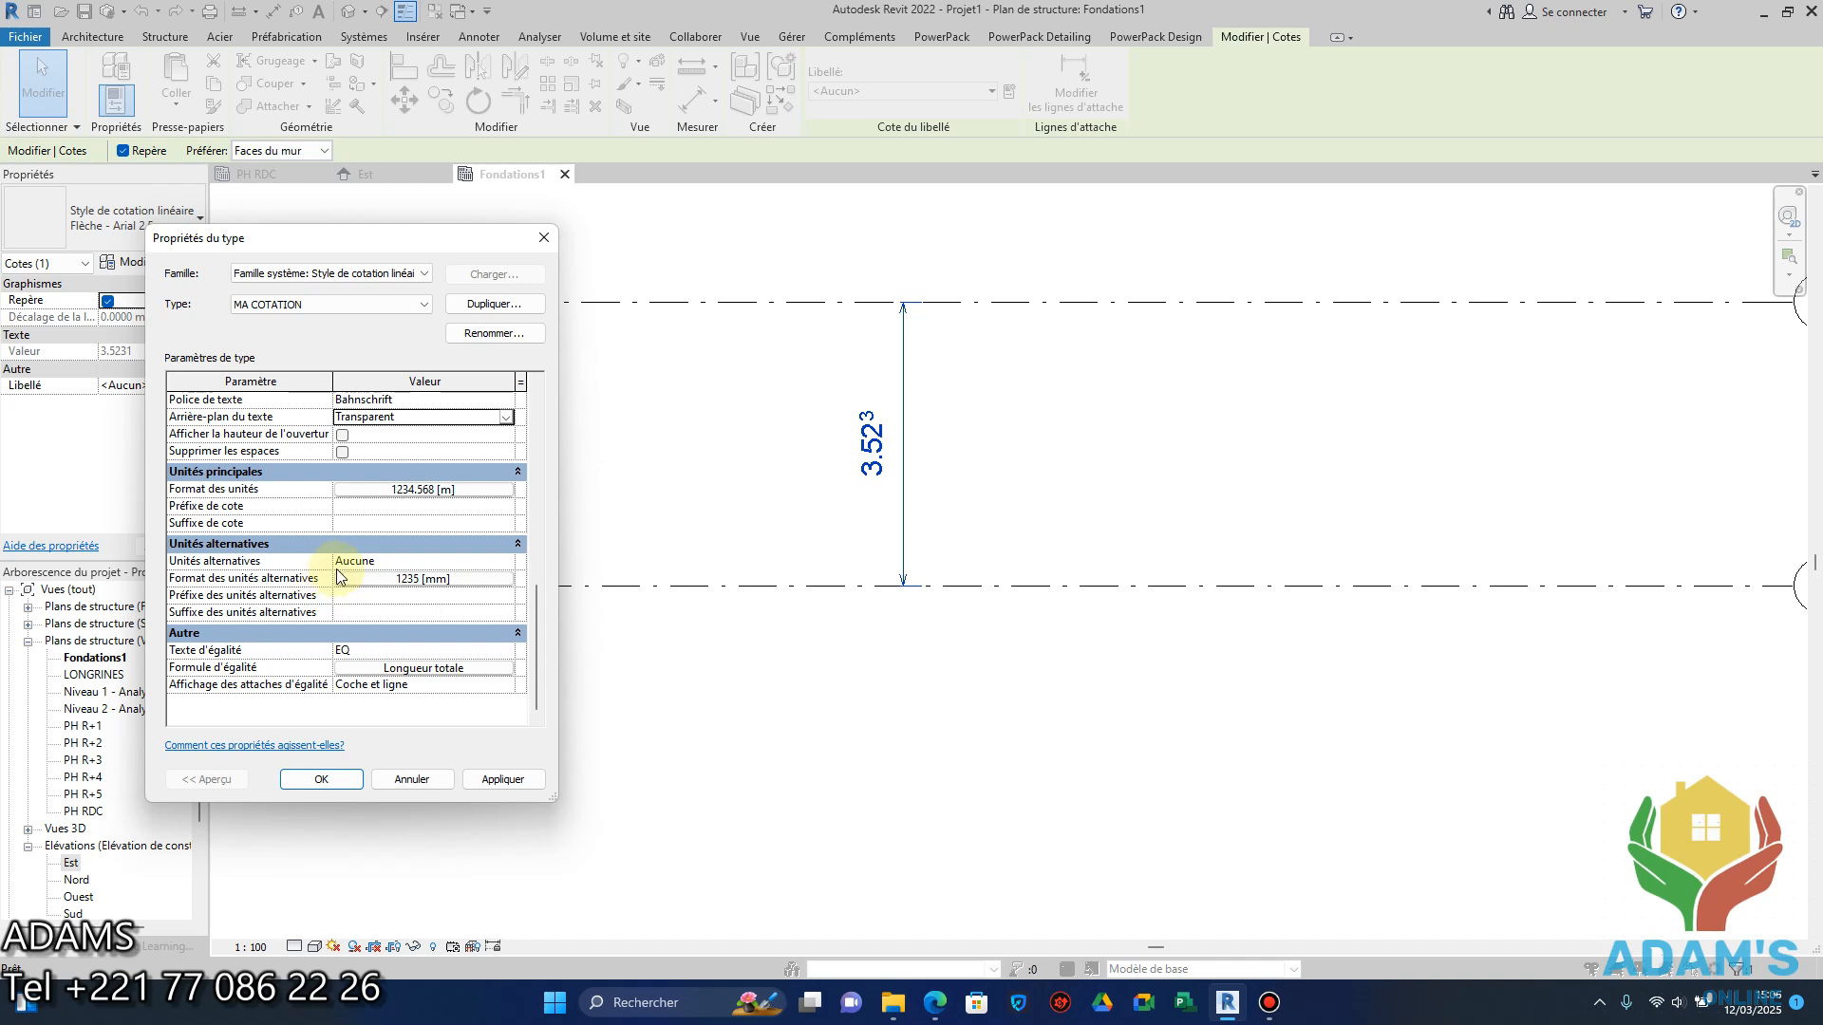
{"action": "left_click", "coordinate": [429, 489]}
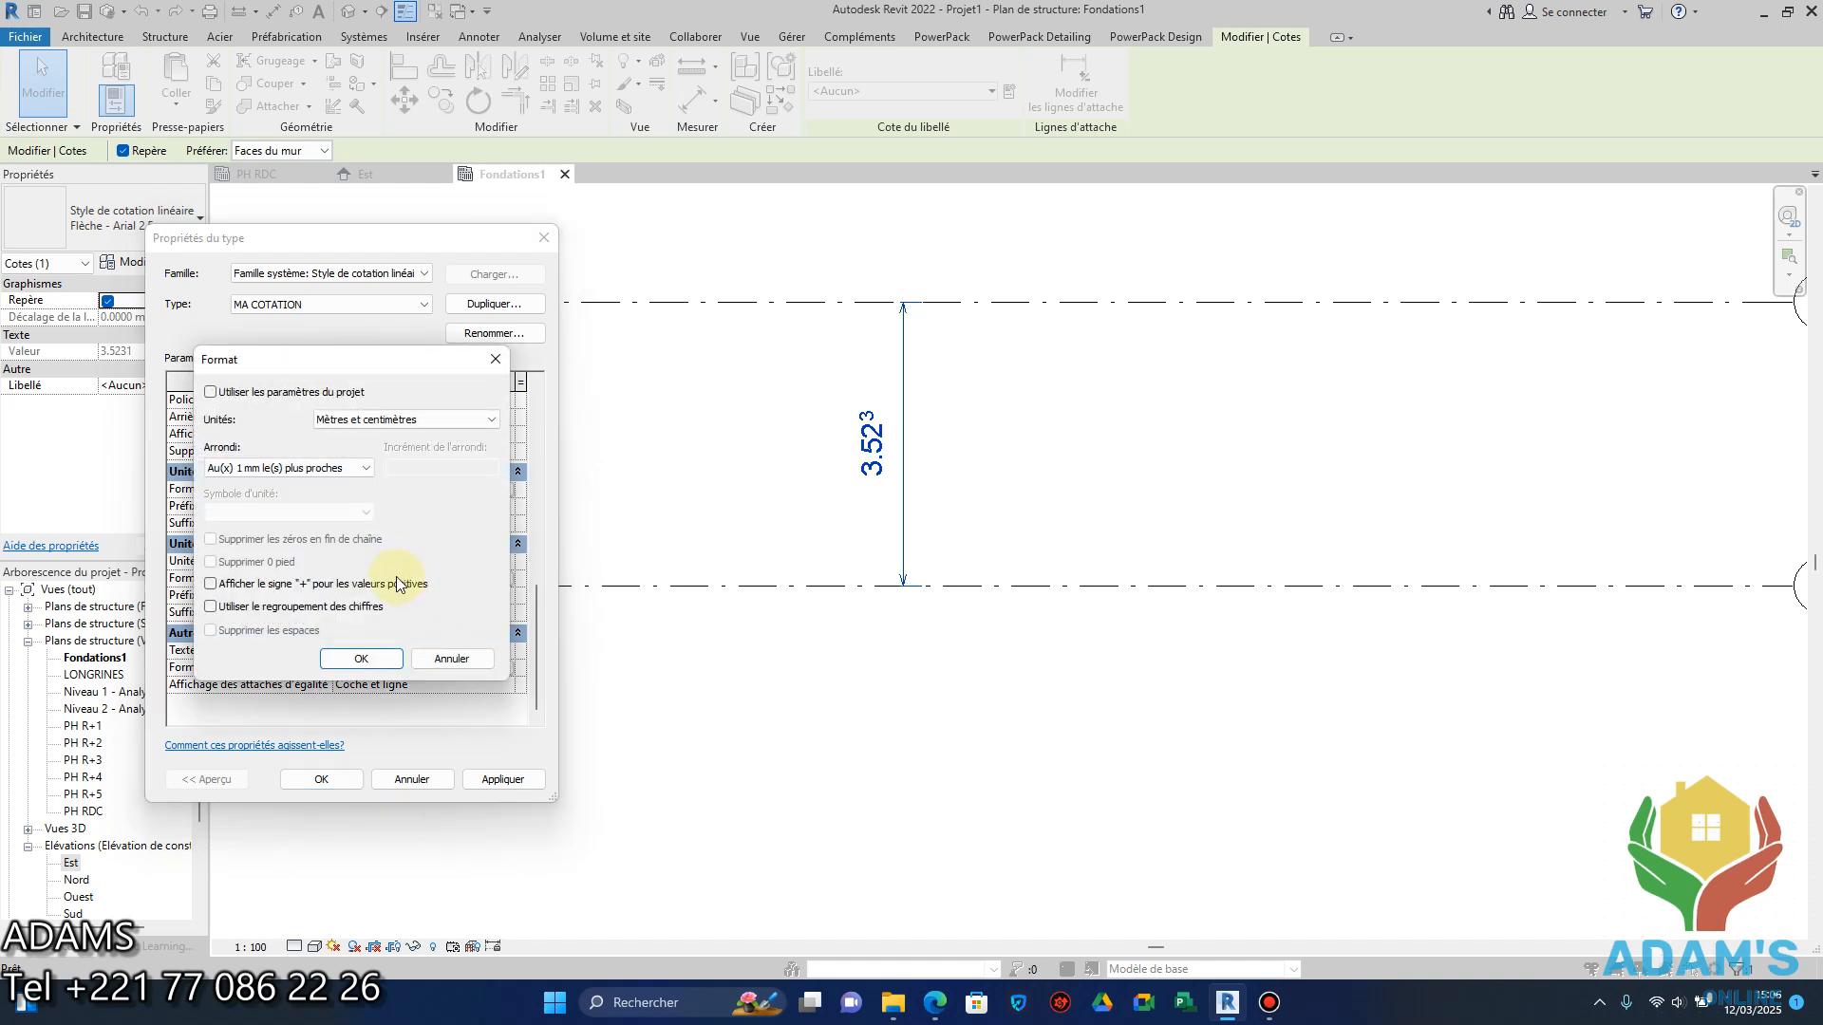
{"action": "left_click", "coordinate": [348, 469]}
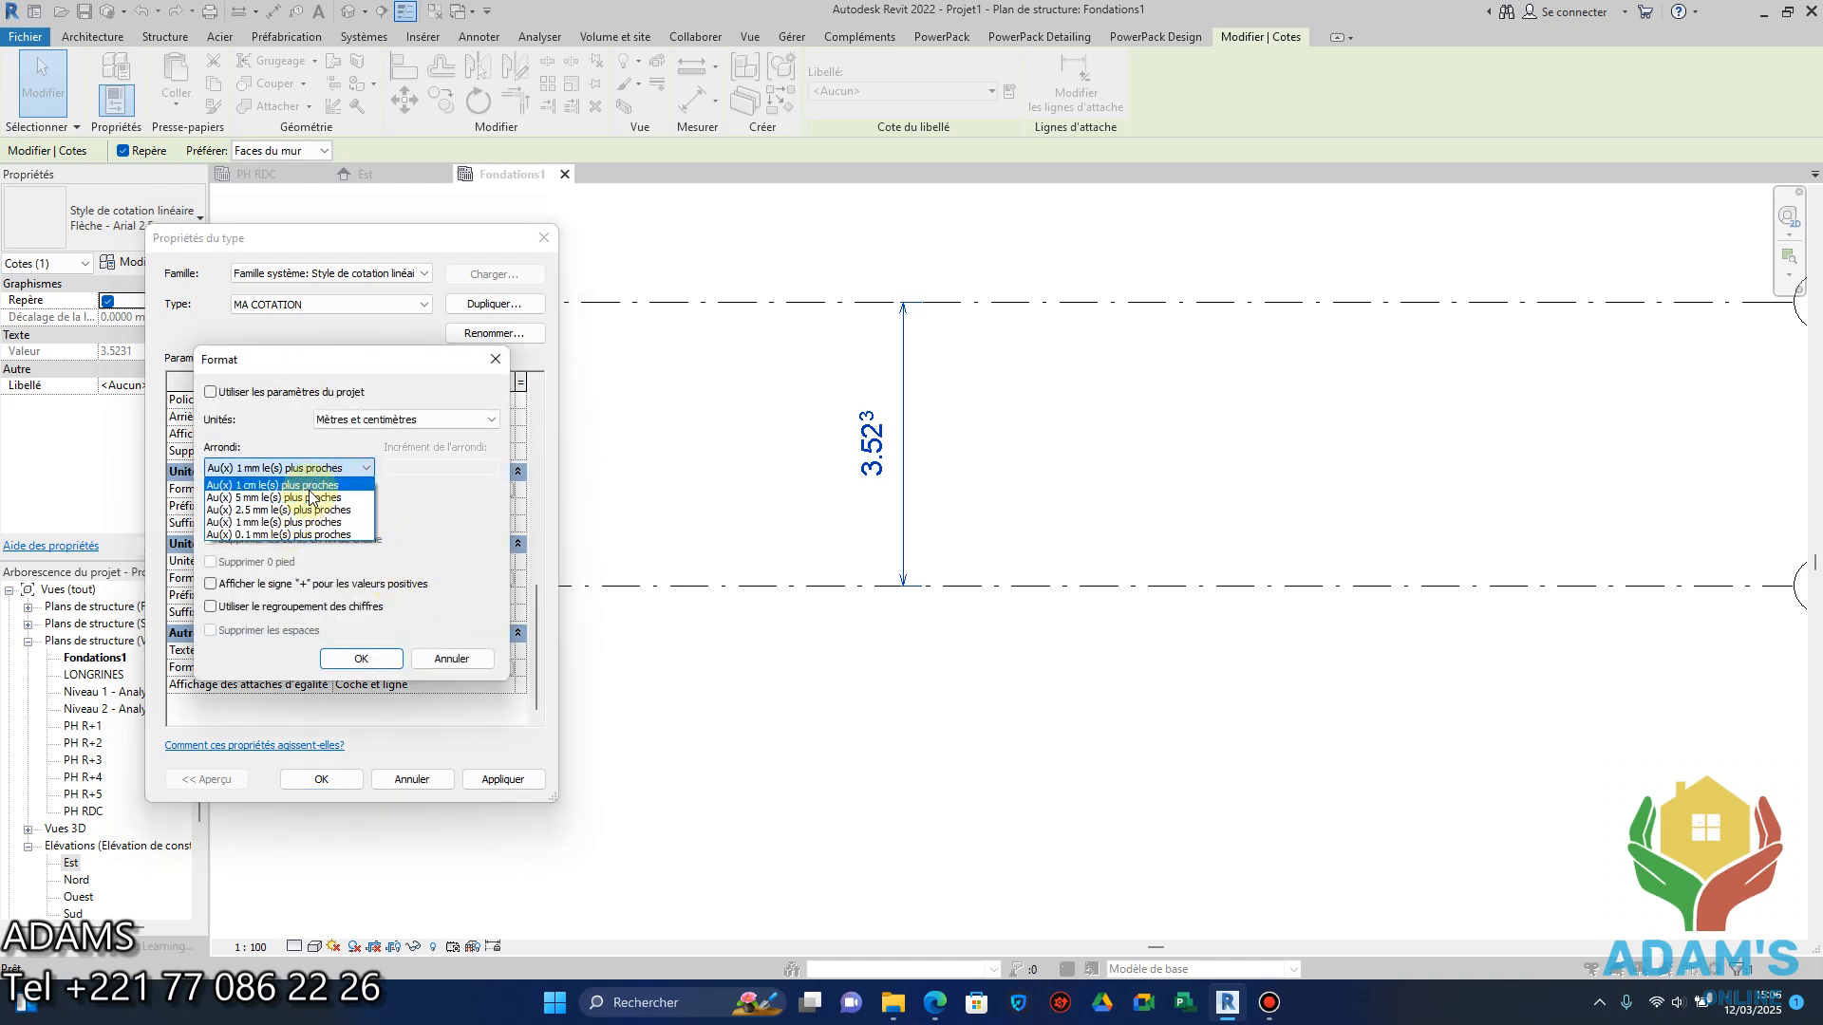
{"action": "left_click", "coordinate": [285, 485]}
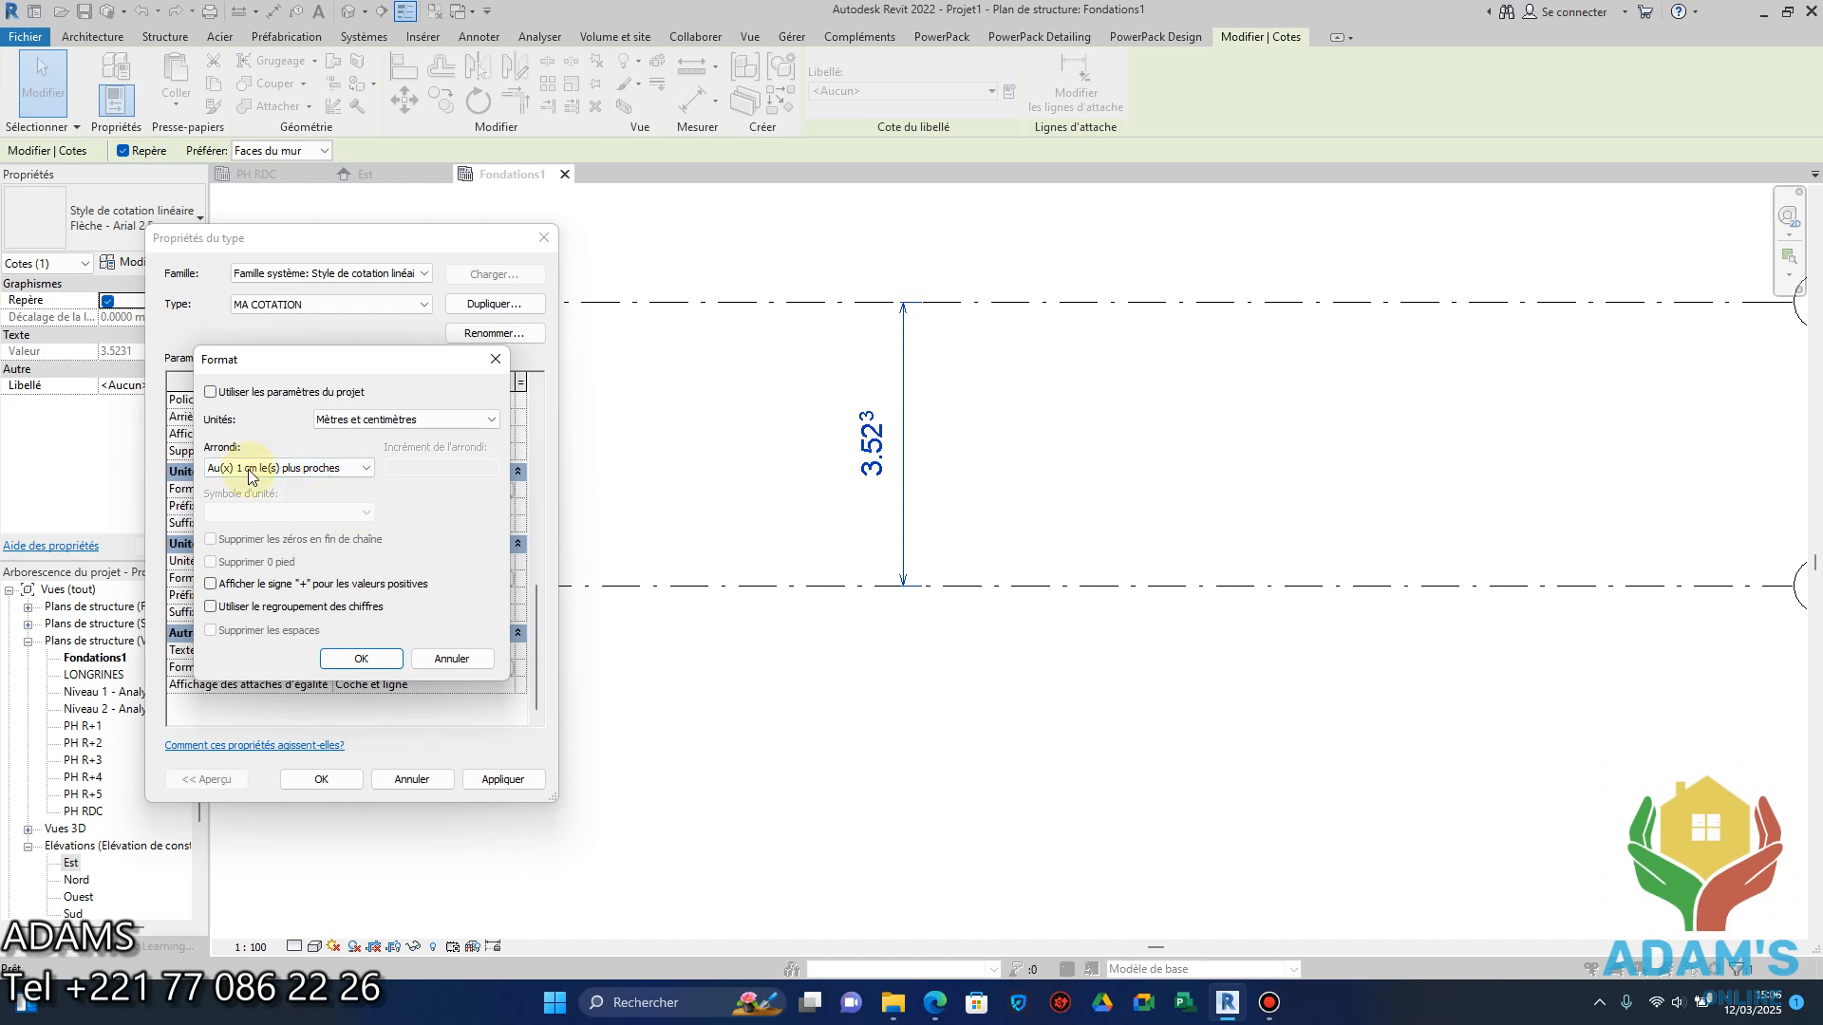
{"action": "left_click", "coordinate": [361, 659]}
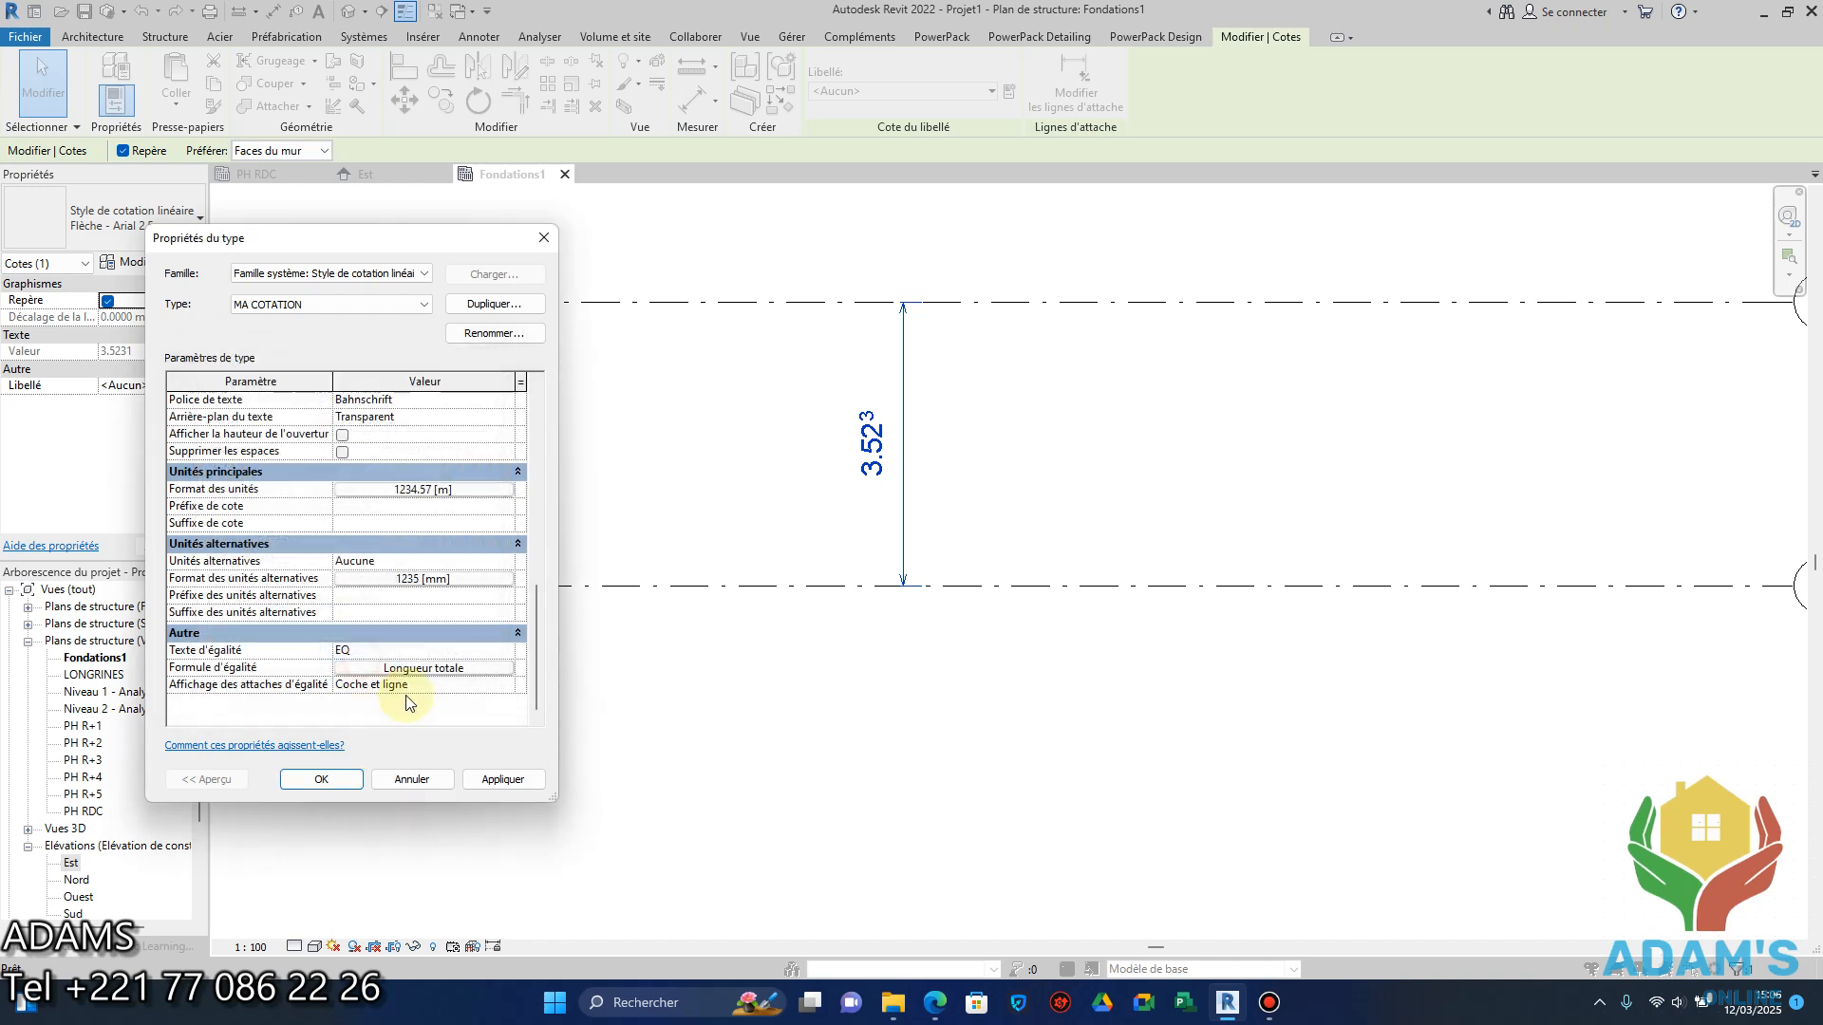
{"action": "left_click", "coordinate": [497, 780]}
{"action": "left_click", "coordinate": [323, 779]}
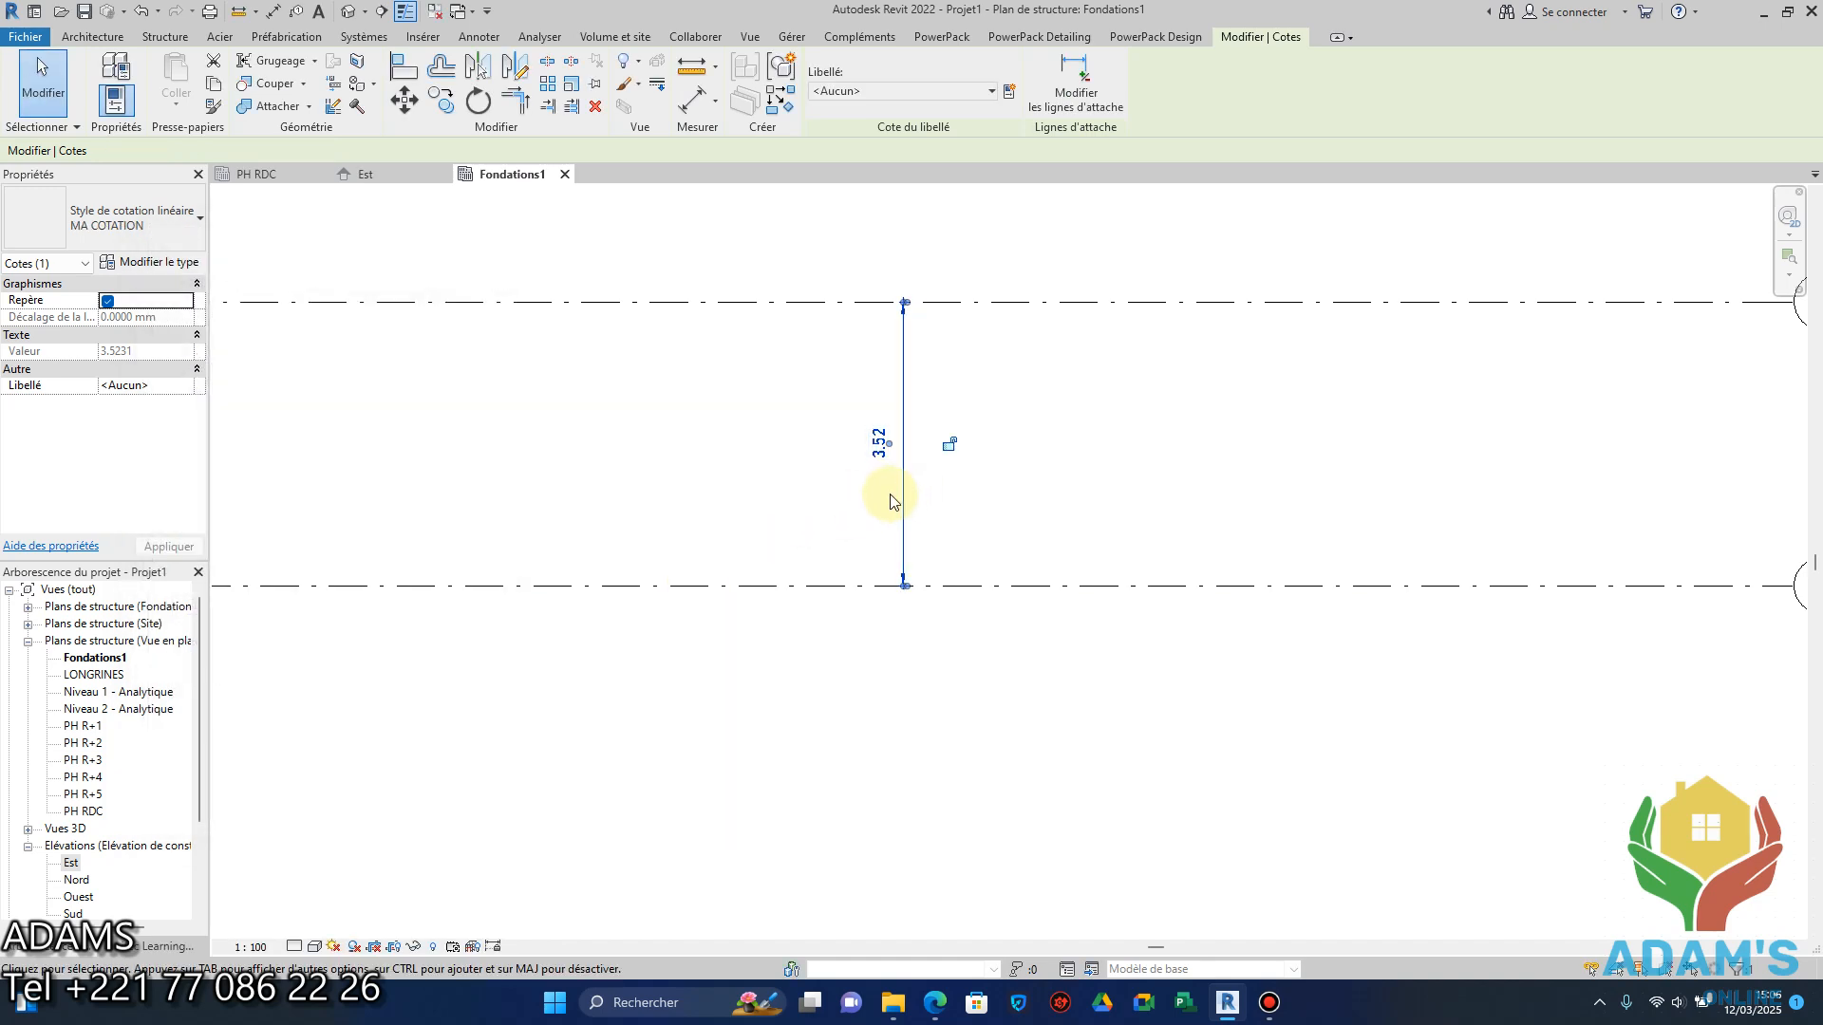
Set the text offset of MA COTATION to 0 mm, make its text bold and apply the changes.
{"action": "scroll", "coordinate": [891, 502], "scroll_direction": "up", "scroll_amount": 2}
{"action": "left_click", "coordinate": [150, 262]}
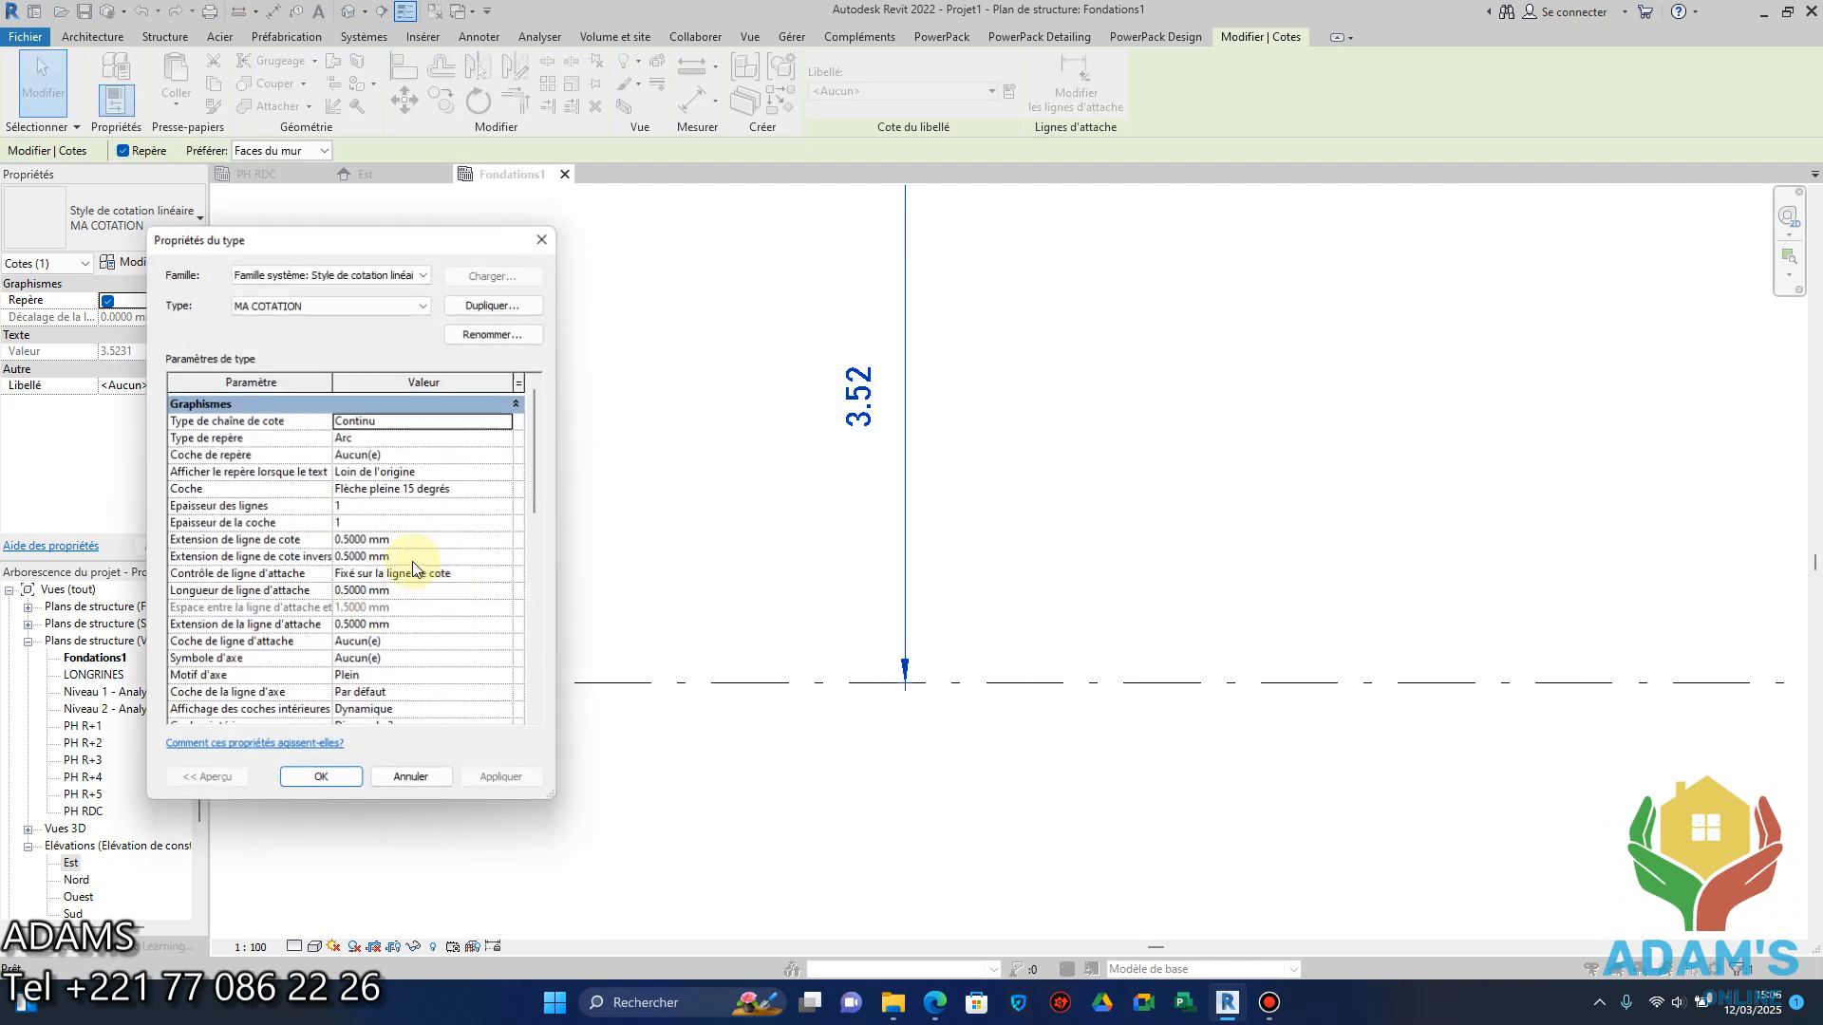
{"action": "scroll", "coordinate": [414, 570], "scroll_direction": "down", "scroll_amount": 10}
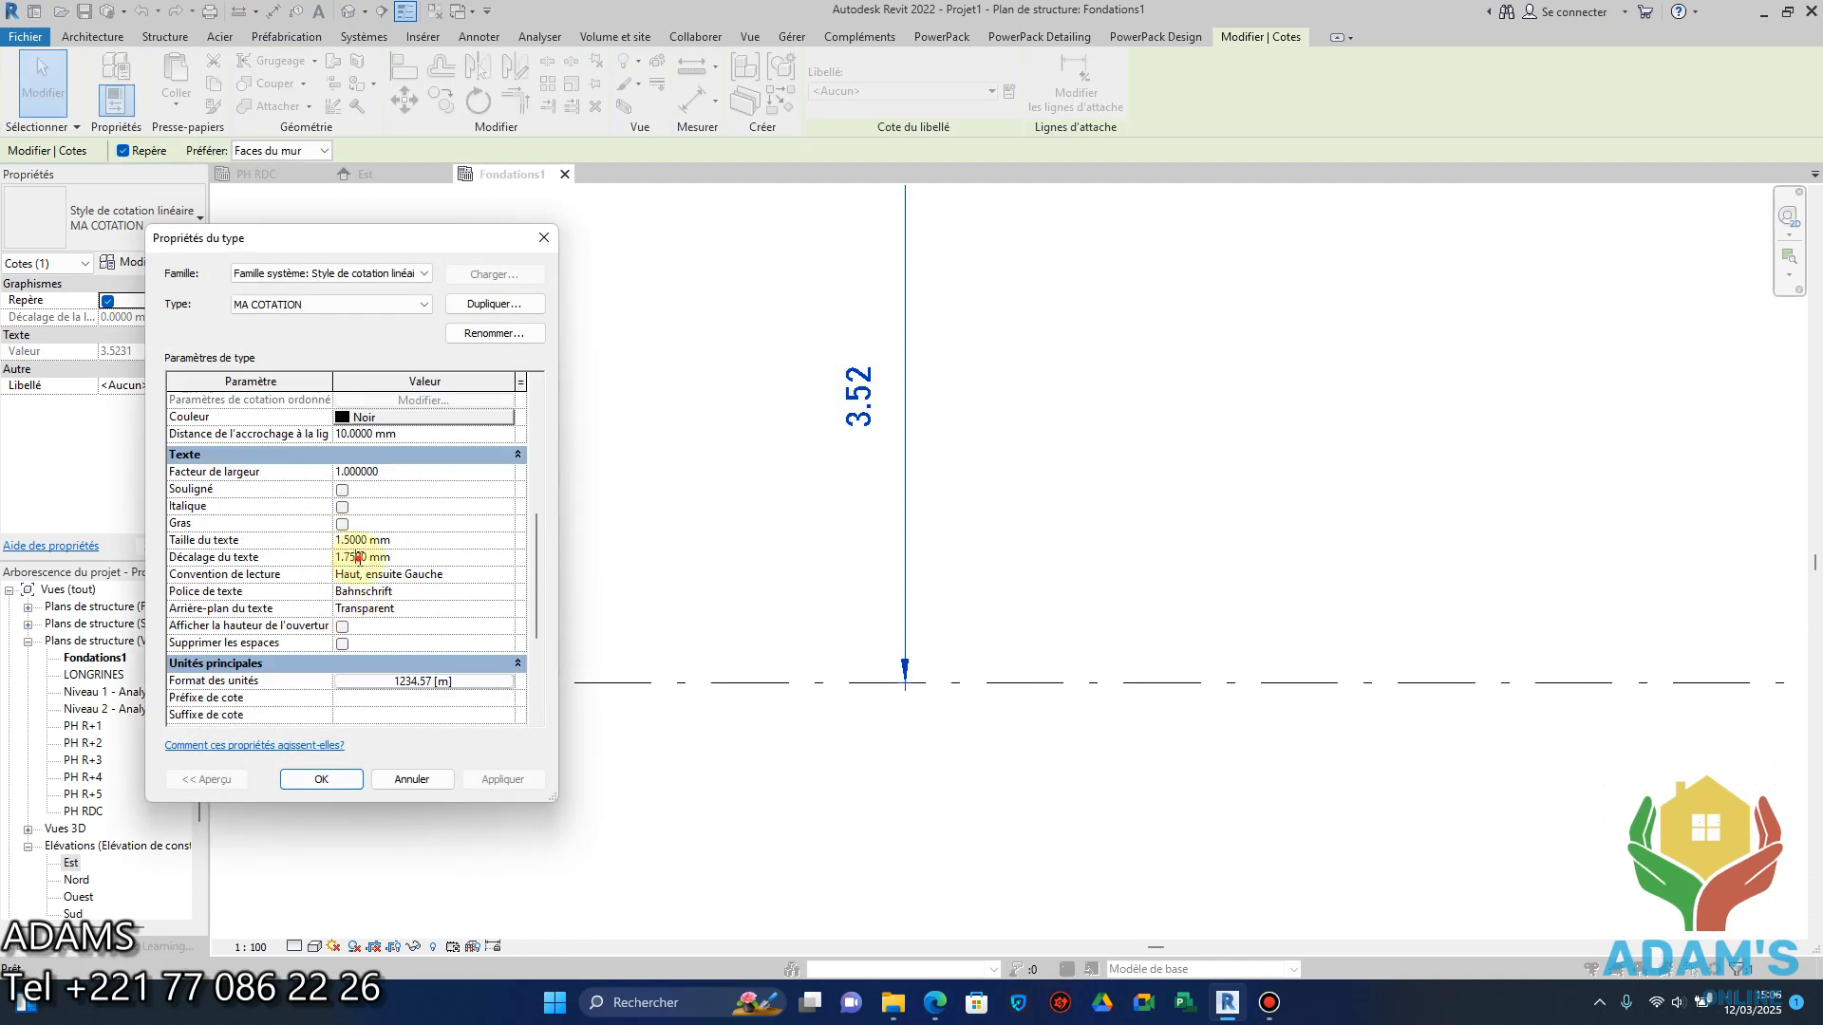
{"action": "double_click", "coordinate": [357, 557]}
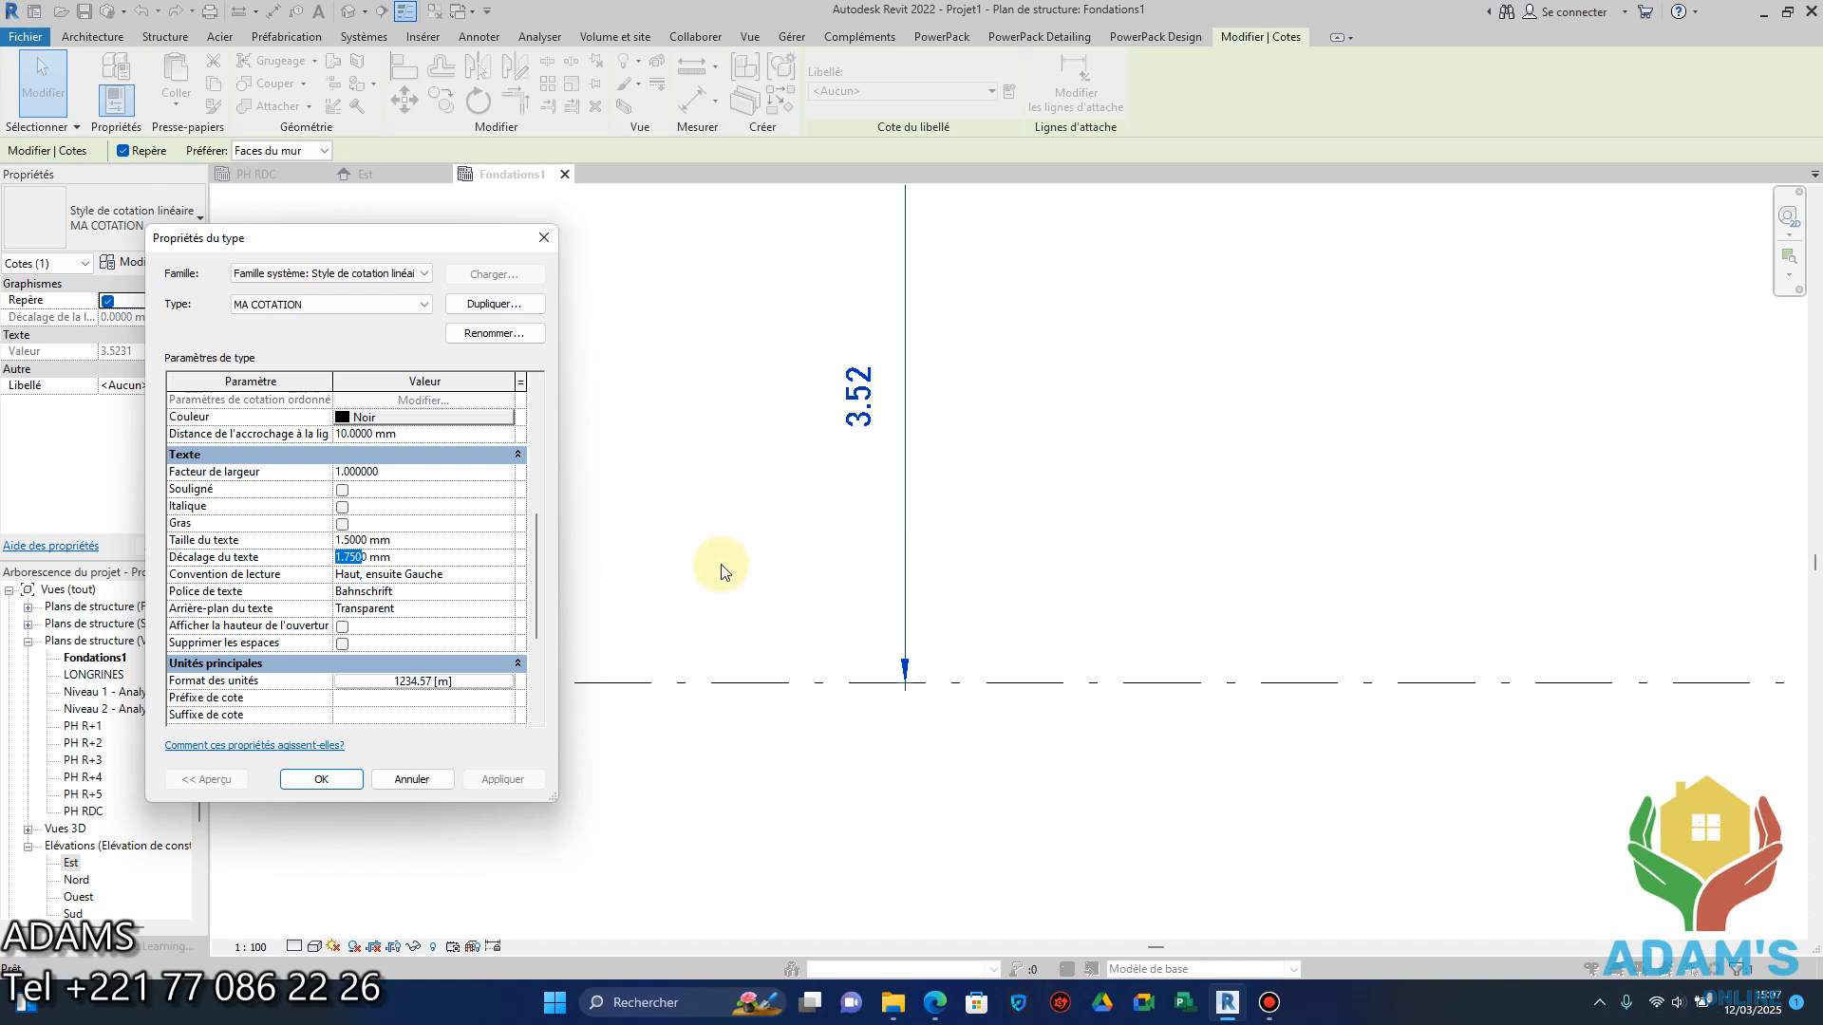
{"action": "type", "text": "0"}
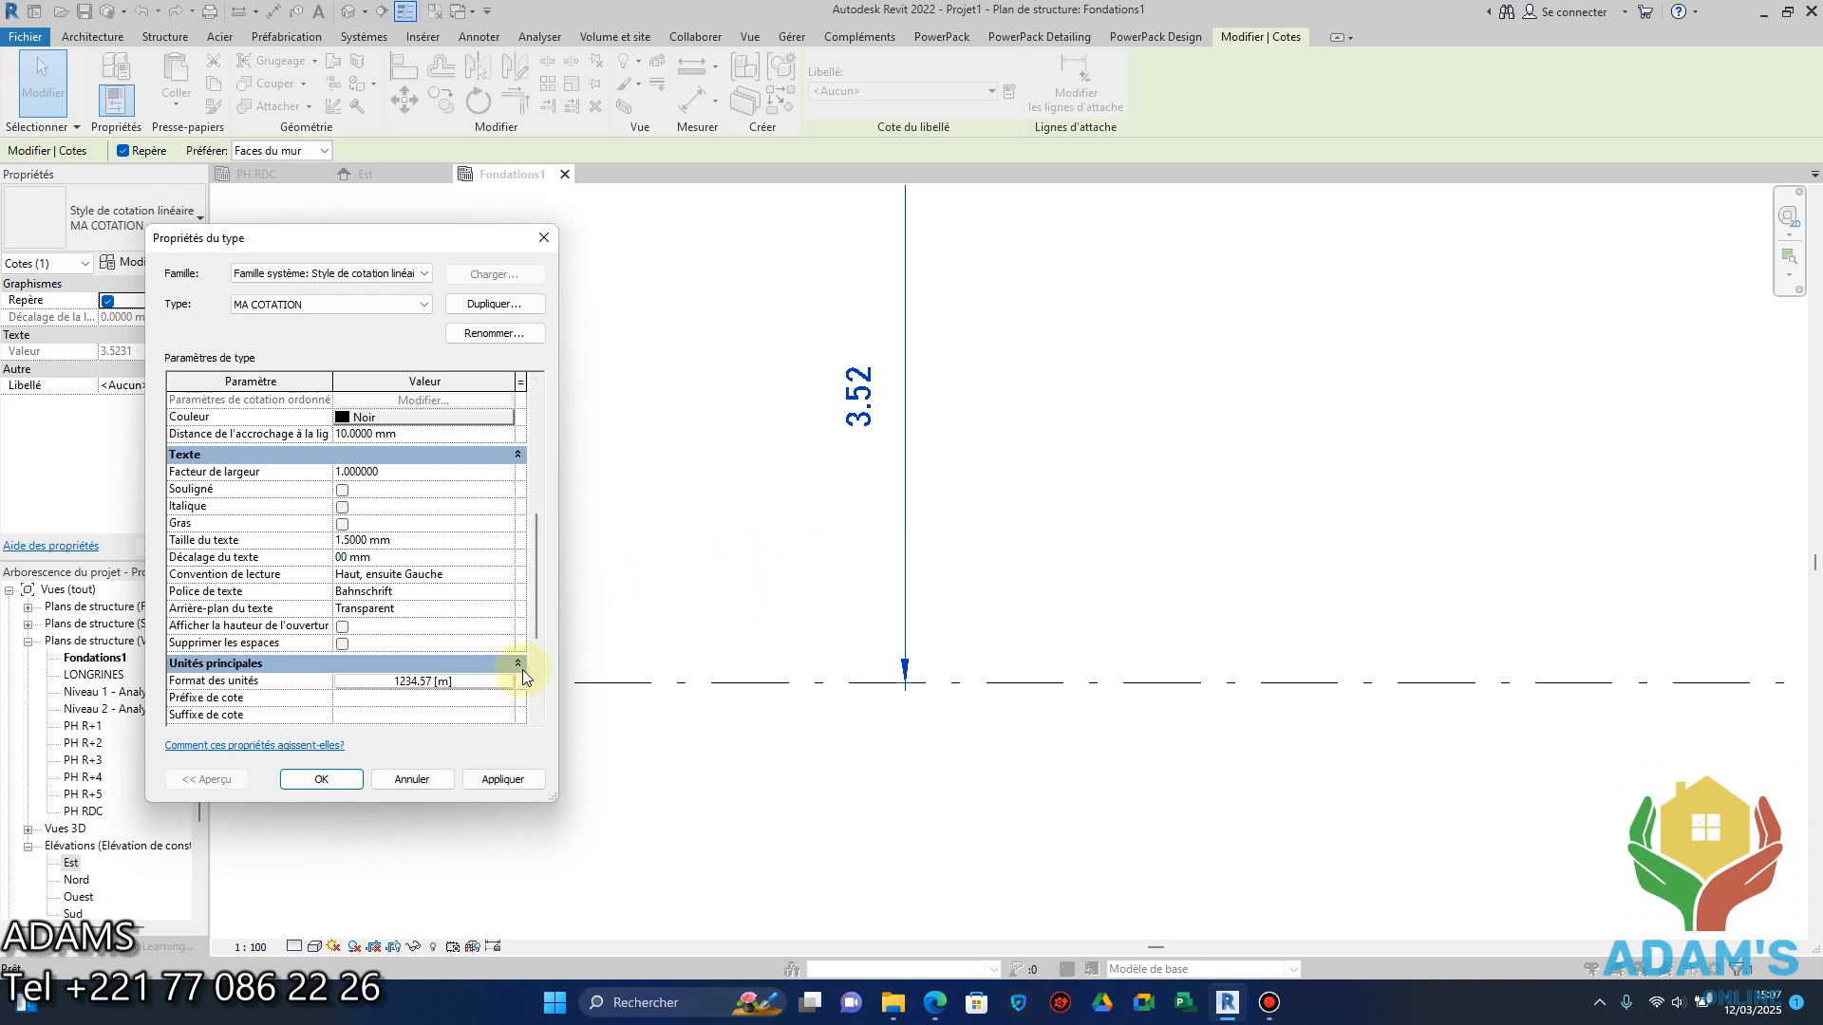
{"action": "type", "text": "."}
{"action": "left_click", "coordinate": [342, 524]}
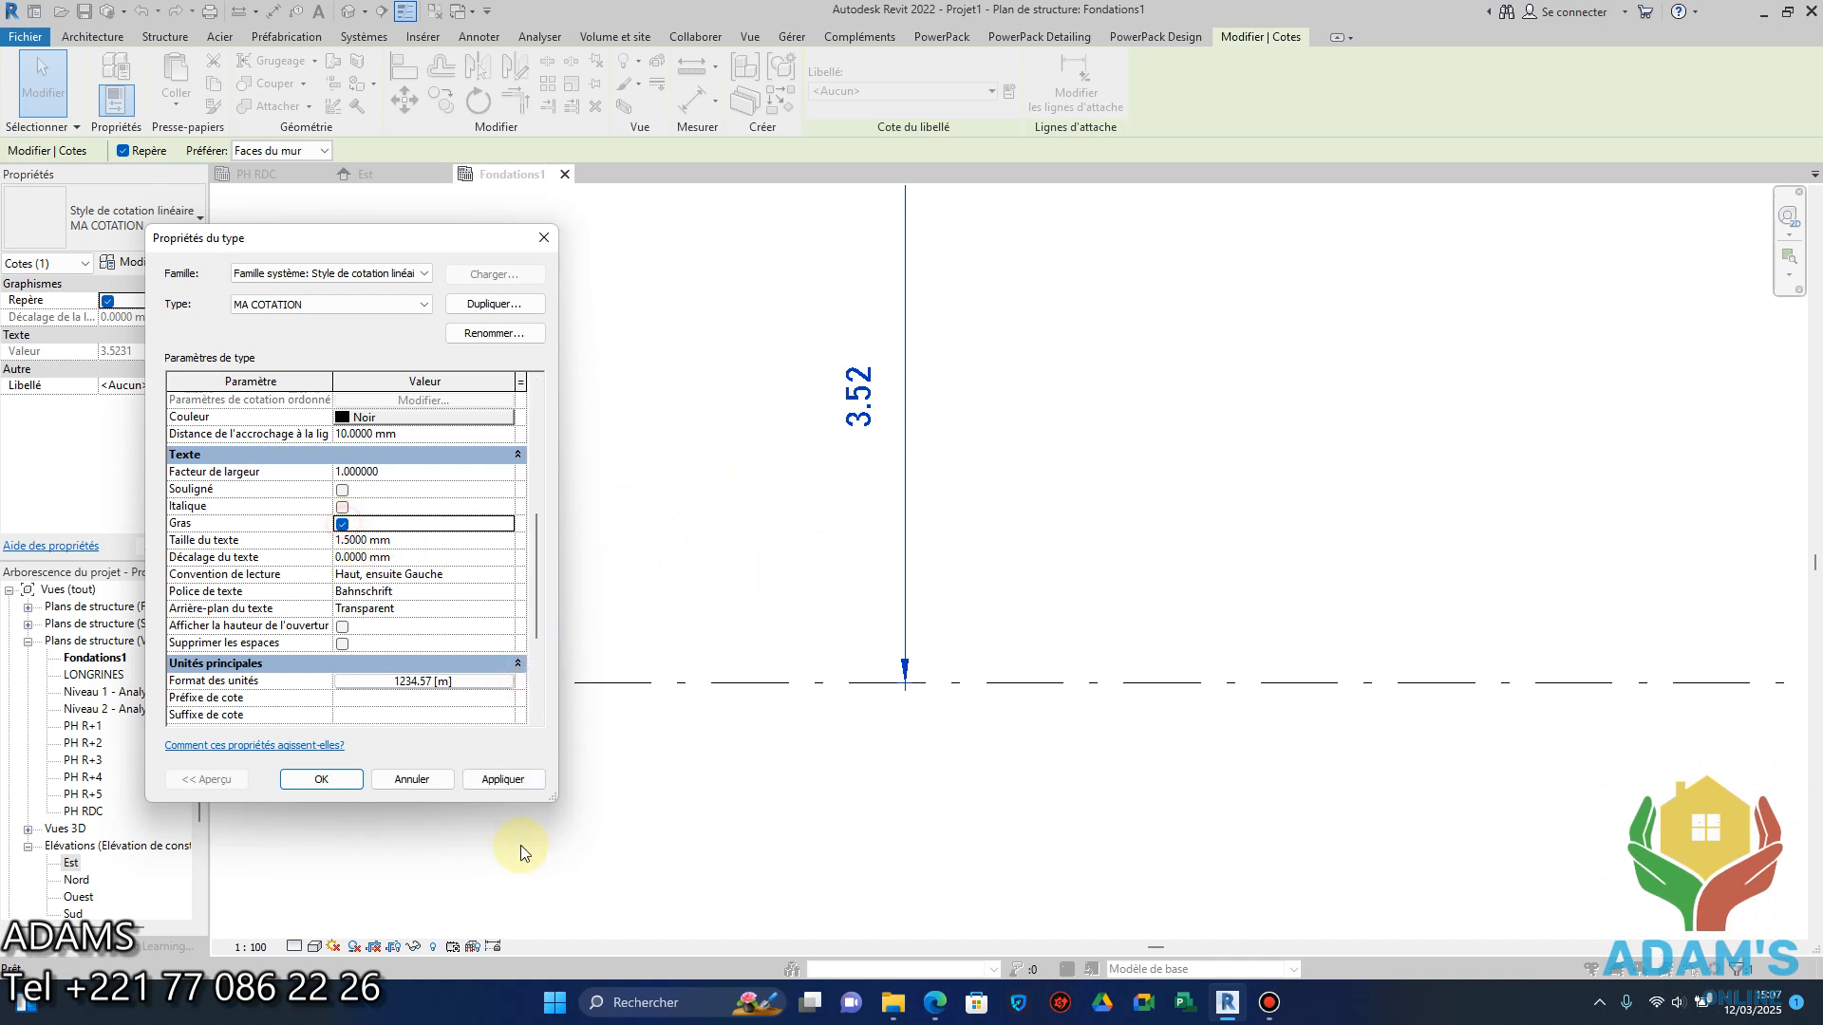
{"action": "left_click", "coordinate": [489, 781]}
{"action": "left_click", "coordinate": [359, 781]}
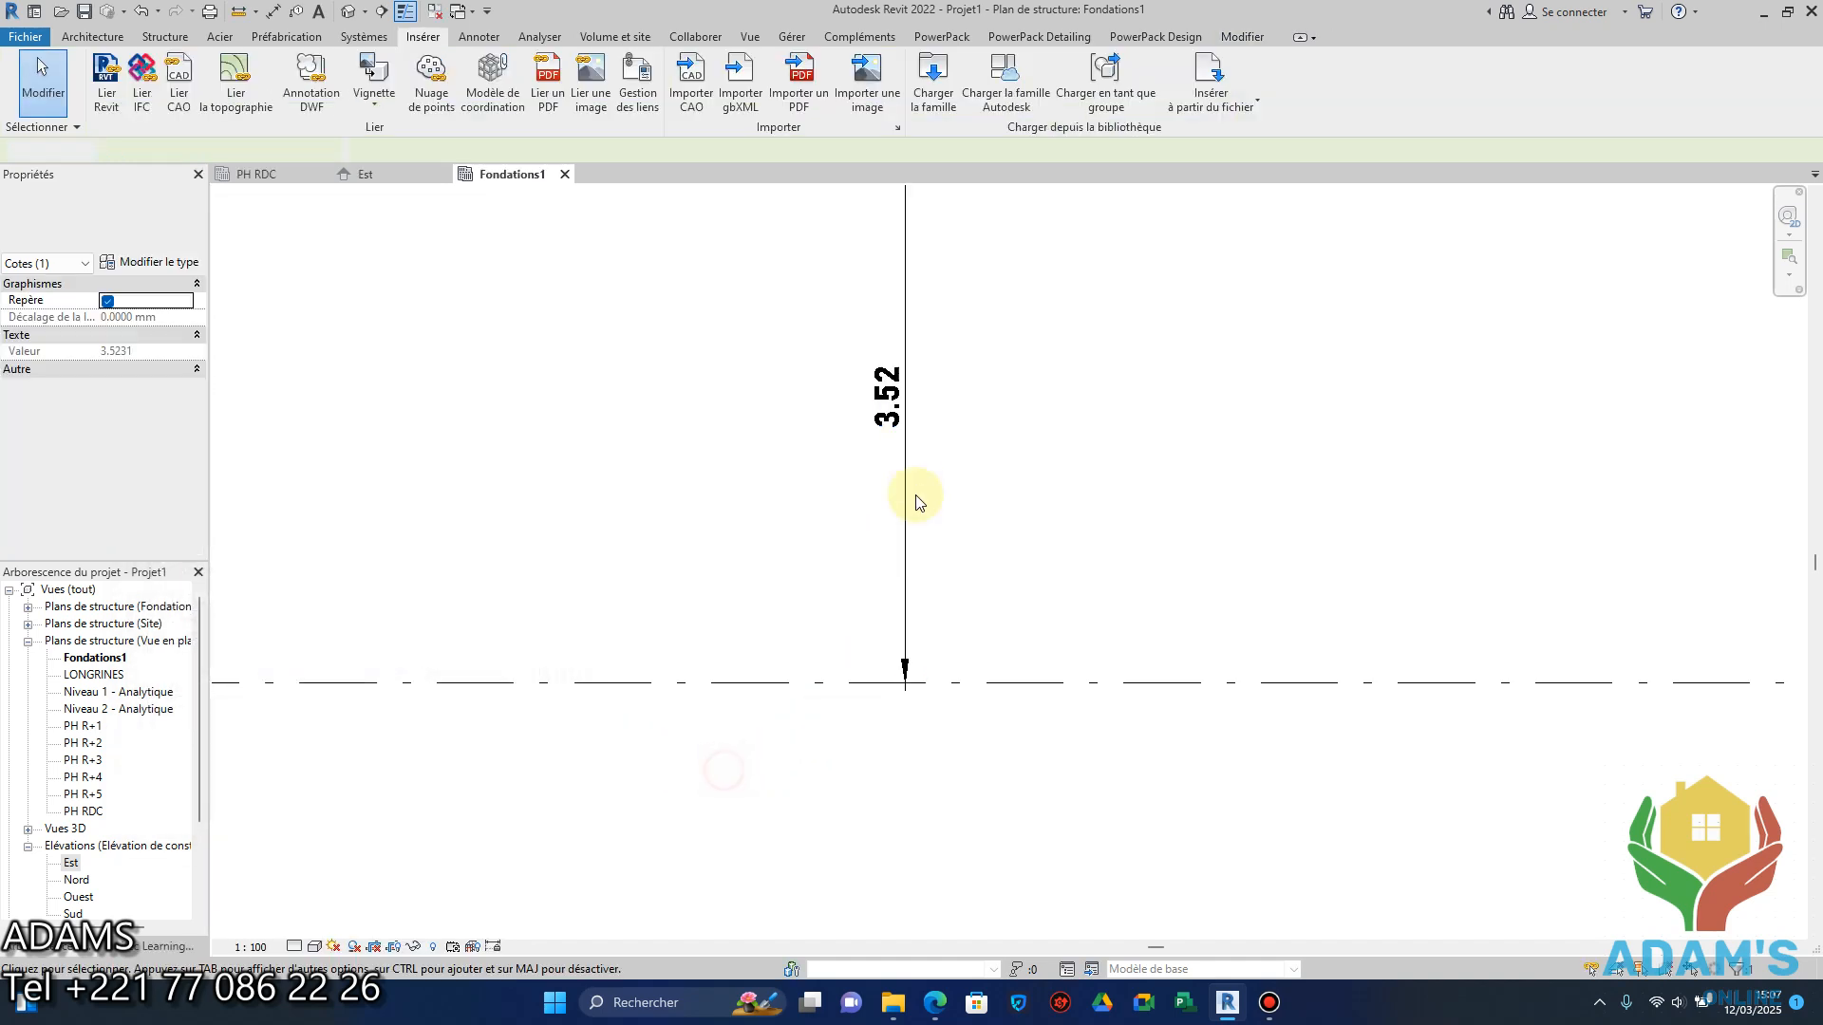
{"action": "scroll", "coordinate": [915, 497], "scroll_direction": "down", "scroll_amount": 9}
{"action": "middle_click_drag", "start_coordinate": [909, 517], "coordinate": [841, 524]}
{"action": "scroll", "coordinate": [839, 524], "scroll_direction": "up", "scroll_amount": 1}
{"action": "scroll", "coordinate": [833, 448], "scroll_direction": "up", "scroll_amount": 2}
{"action": "middle_click_drag", "start_coordinate": [782, 432], "coordinate": [854, 471]}
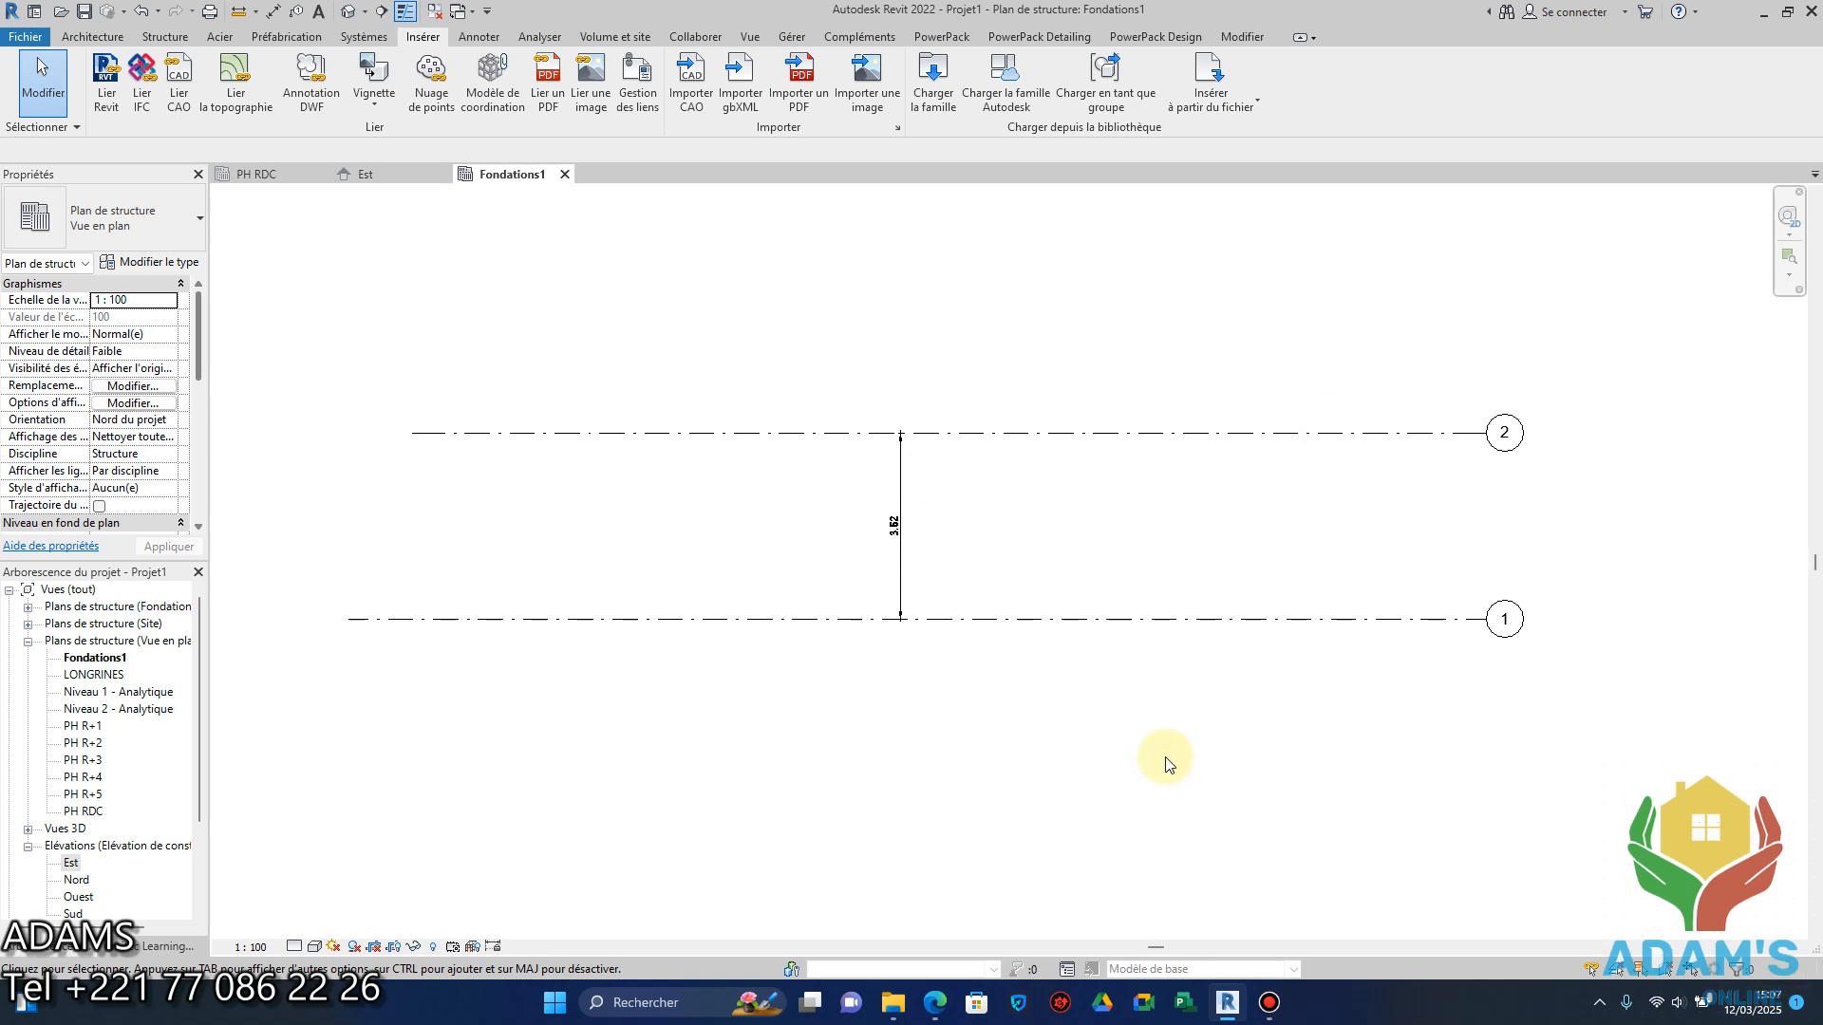
Save the project as a template file named AV-BTP G STRUCTURE in the Documents folder.
{"action": "left_click", "coordinate": [31, 38]}
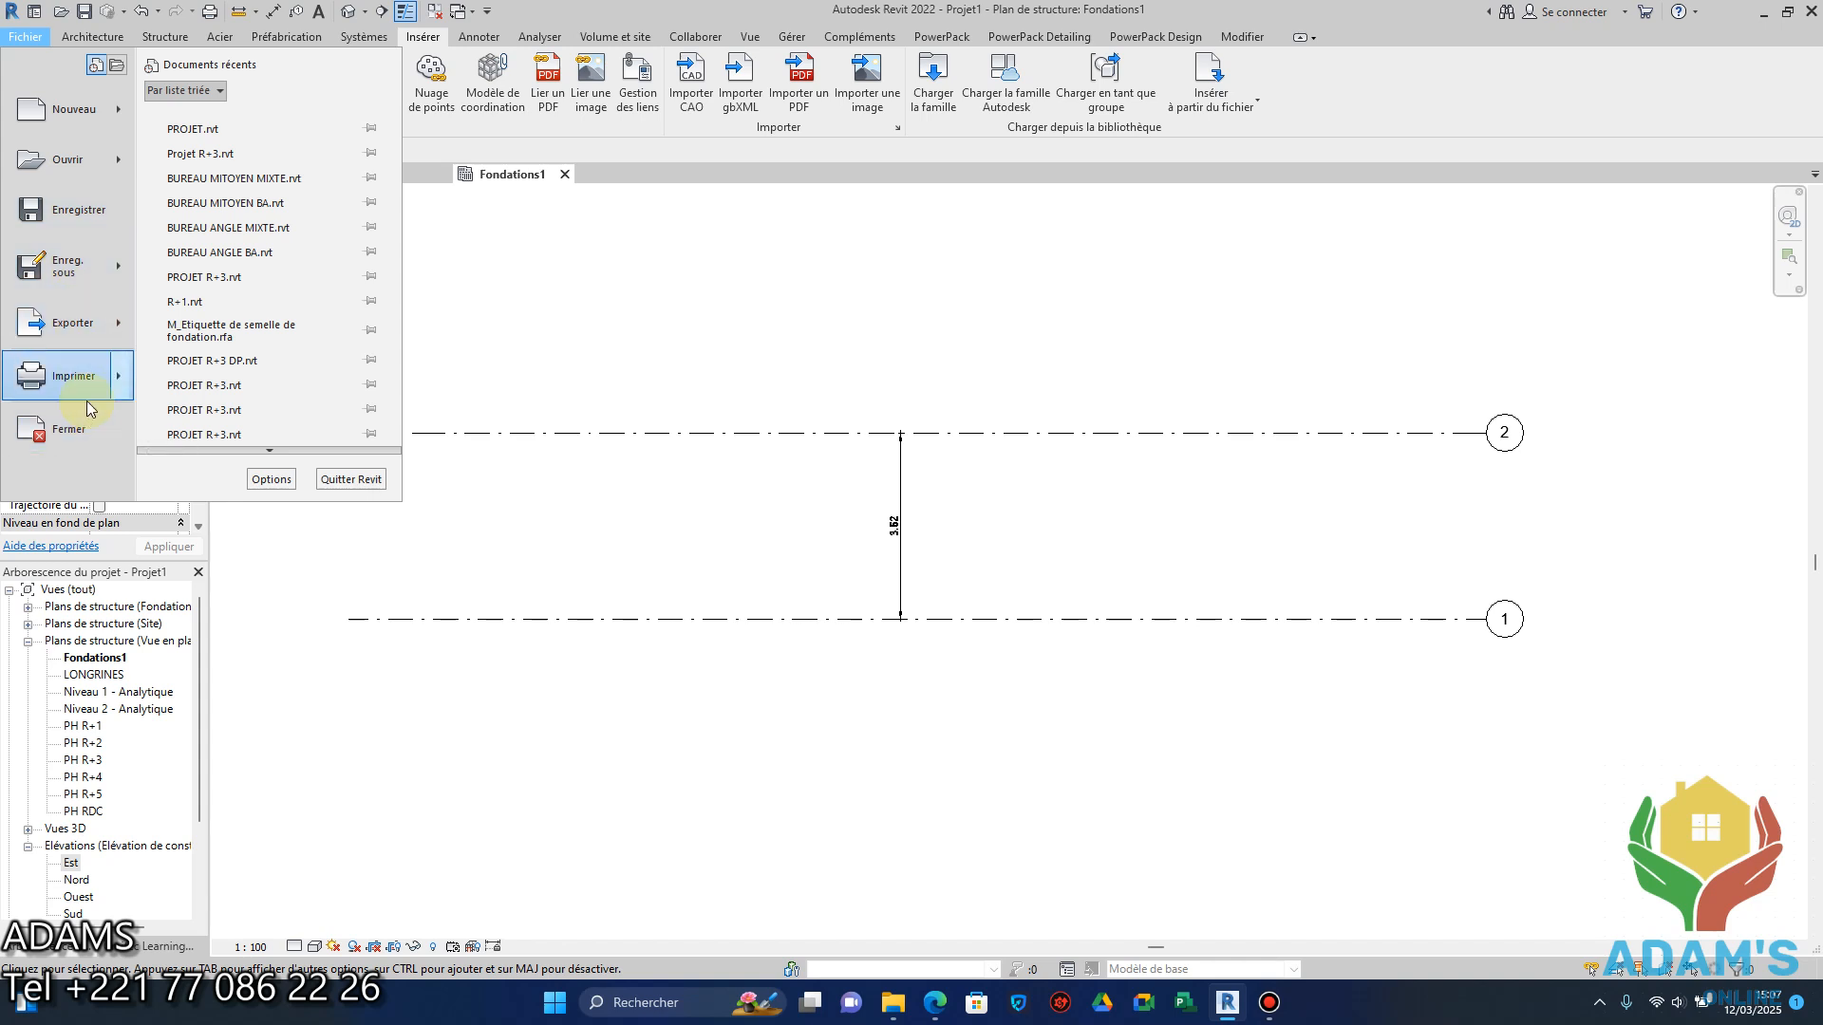
{"action": "left_click", "coordinate": [120, 283]}
{"action": "left_click", "coordinate": [200, 330]}
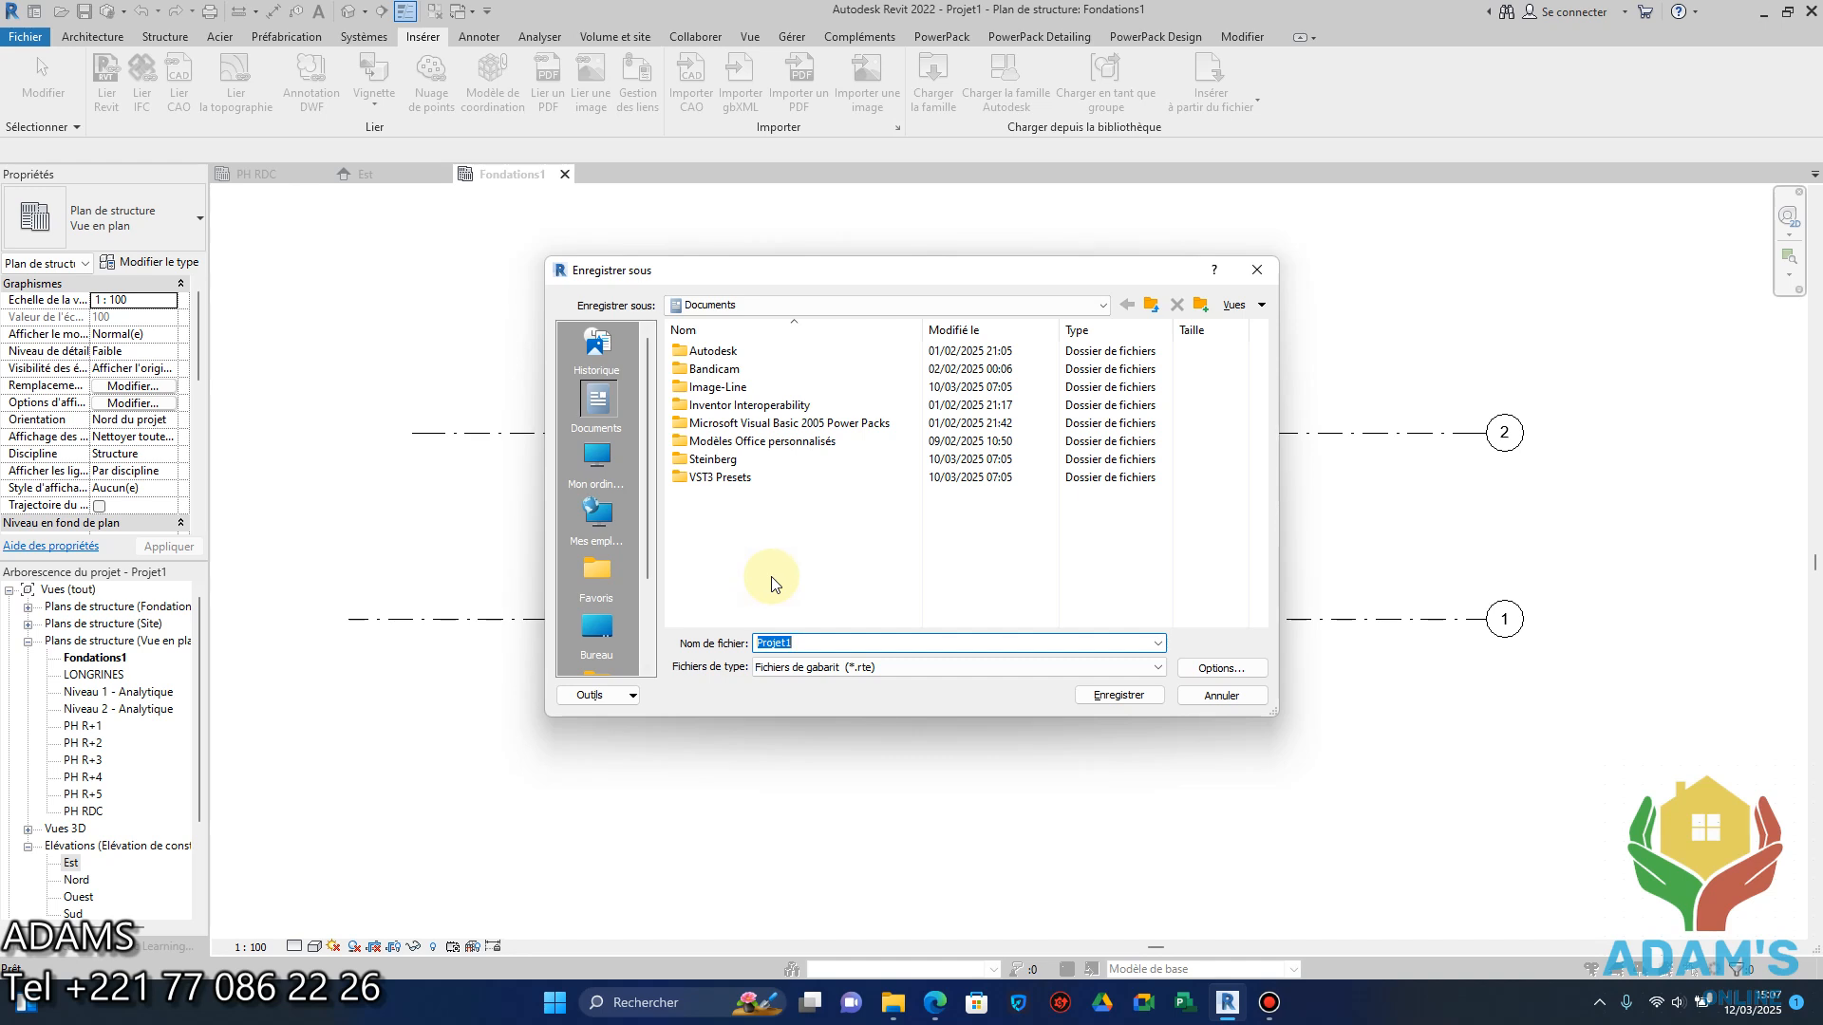
{"action": "type", "text": "AV-BTP G STRUCTURE"}
{"action": "key", "text": "Escape"}
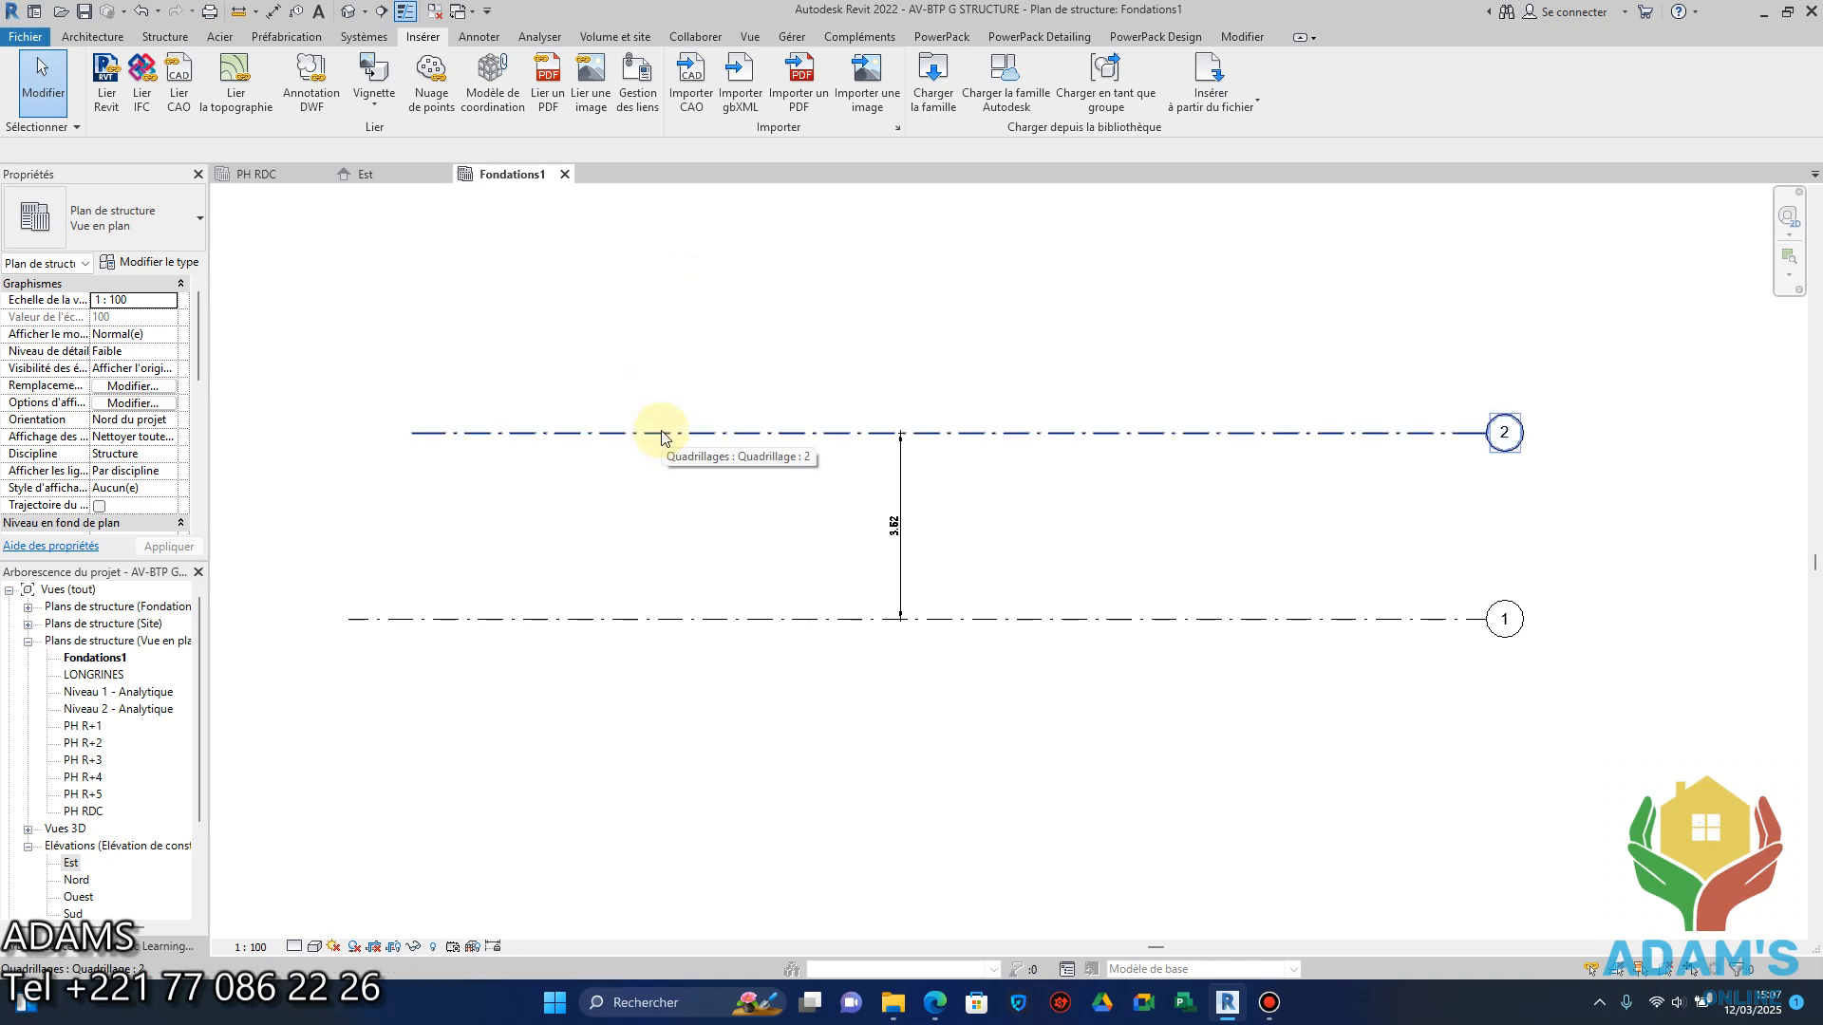
{"action": "left_click", "coordinate": [890, 1014]}
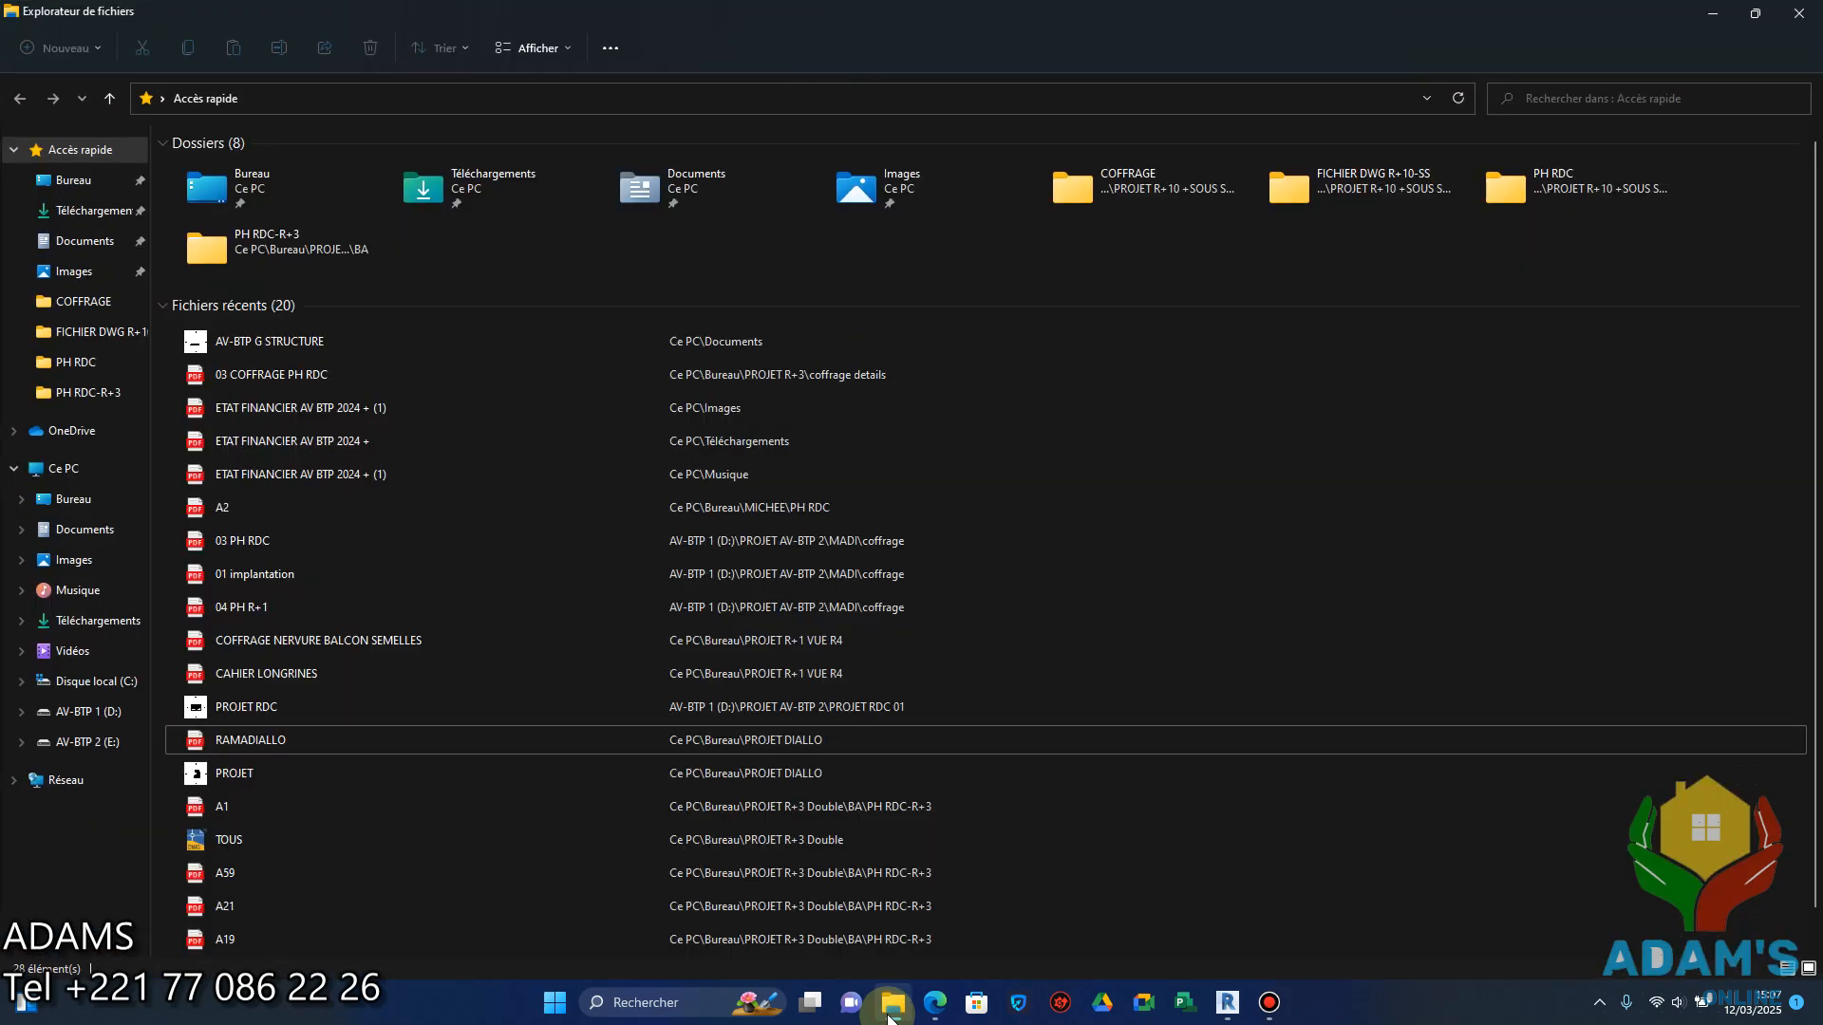
{"action": "left_click", "coordinate": [1227, 1003]}
Add AV-BTP G STRUCTURE.rte to the project templates in the Options file locations and confirm.
{"action": "left_click", "coordinate": [40, 40]}
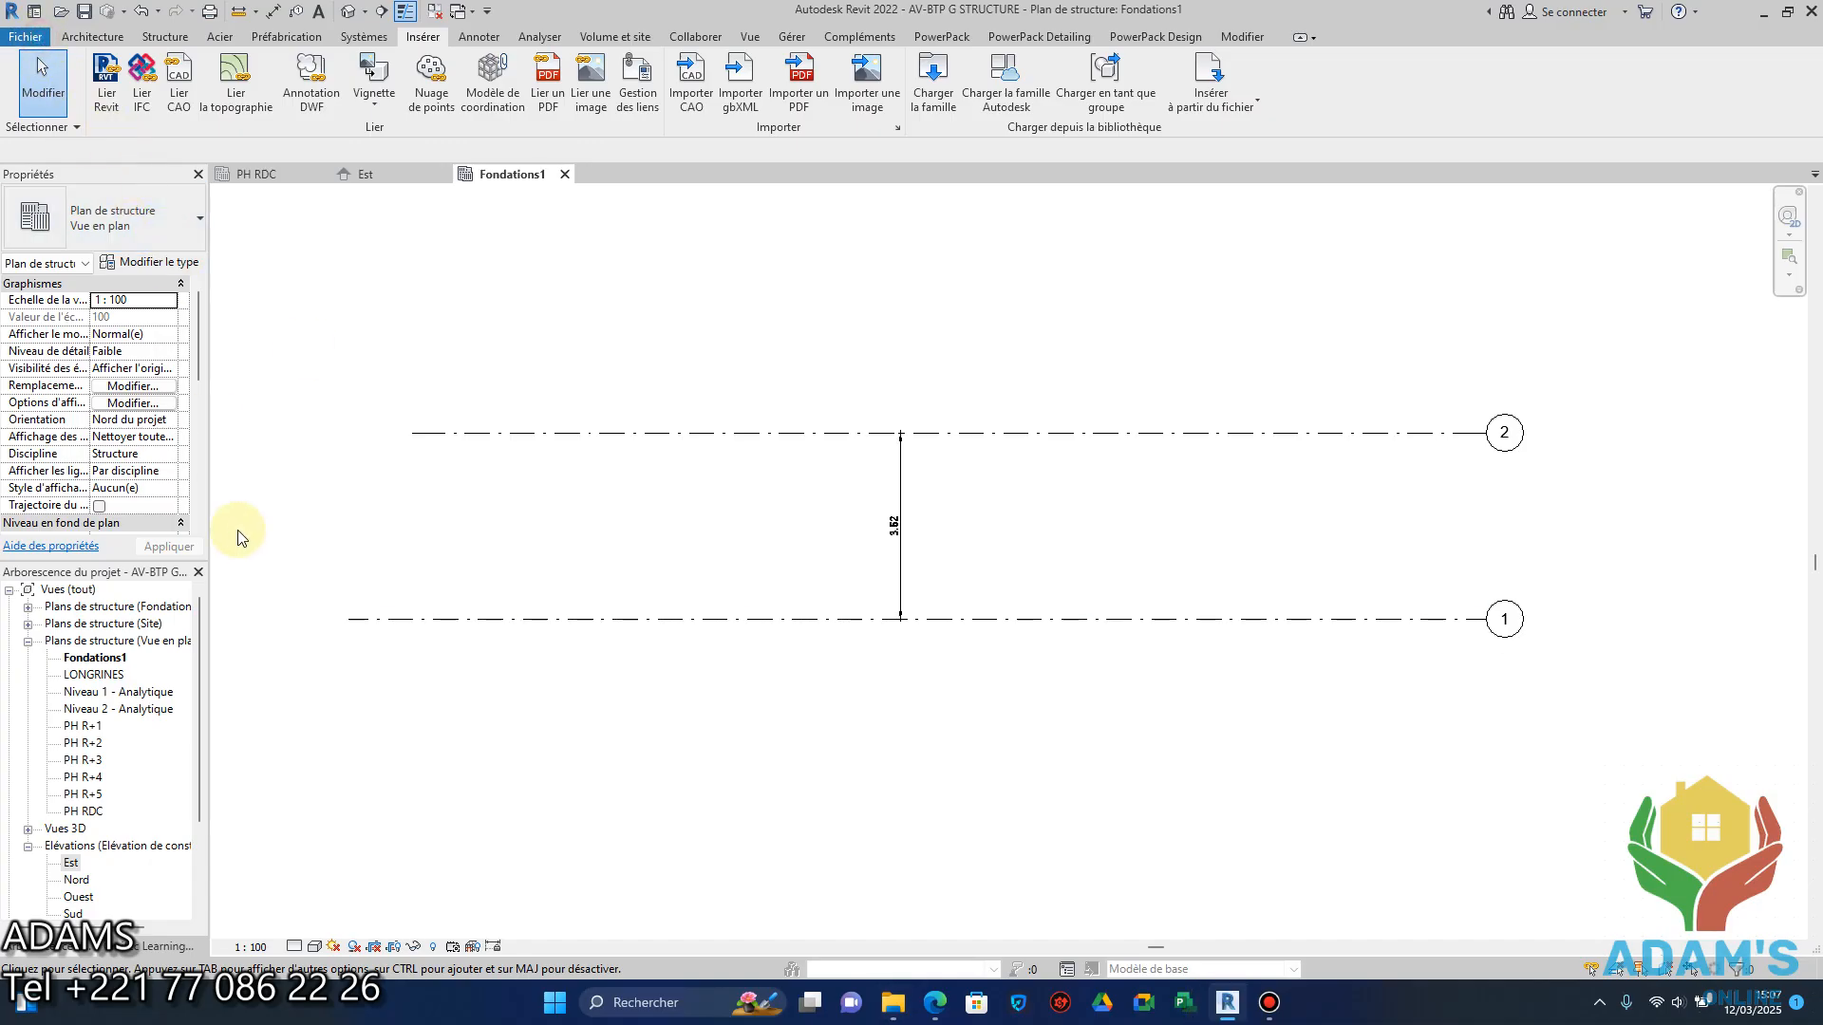
{"action": "left_click", "coordinate": [288, 484]}
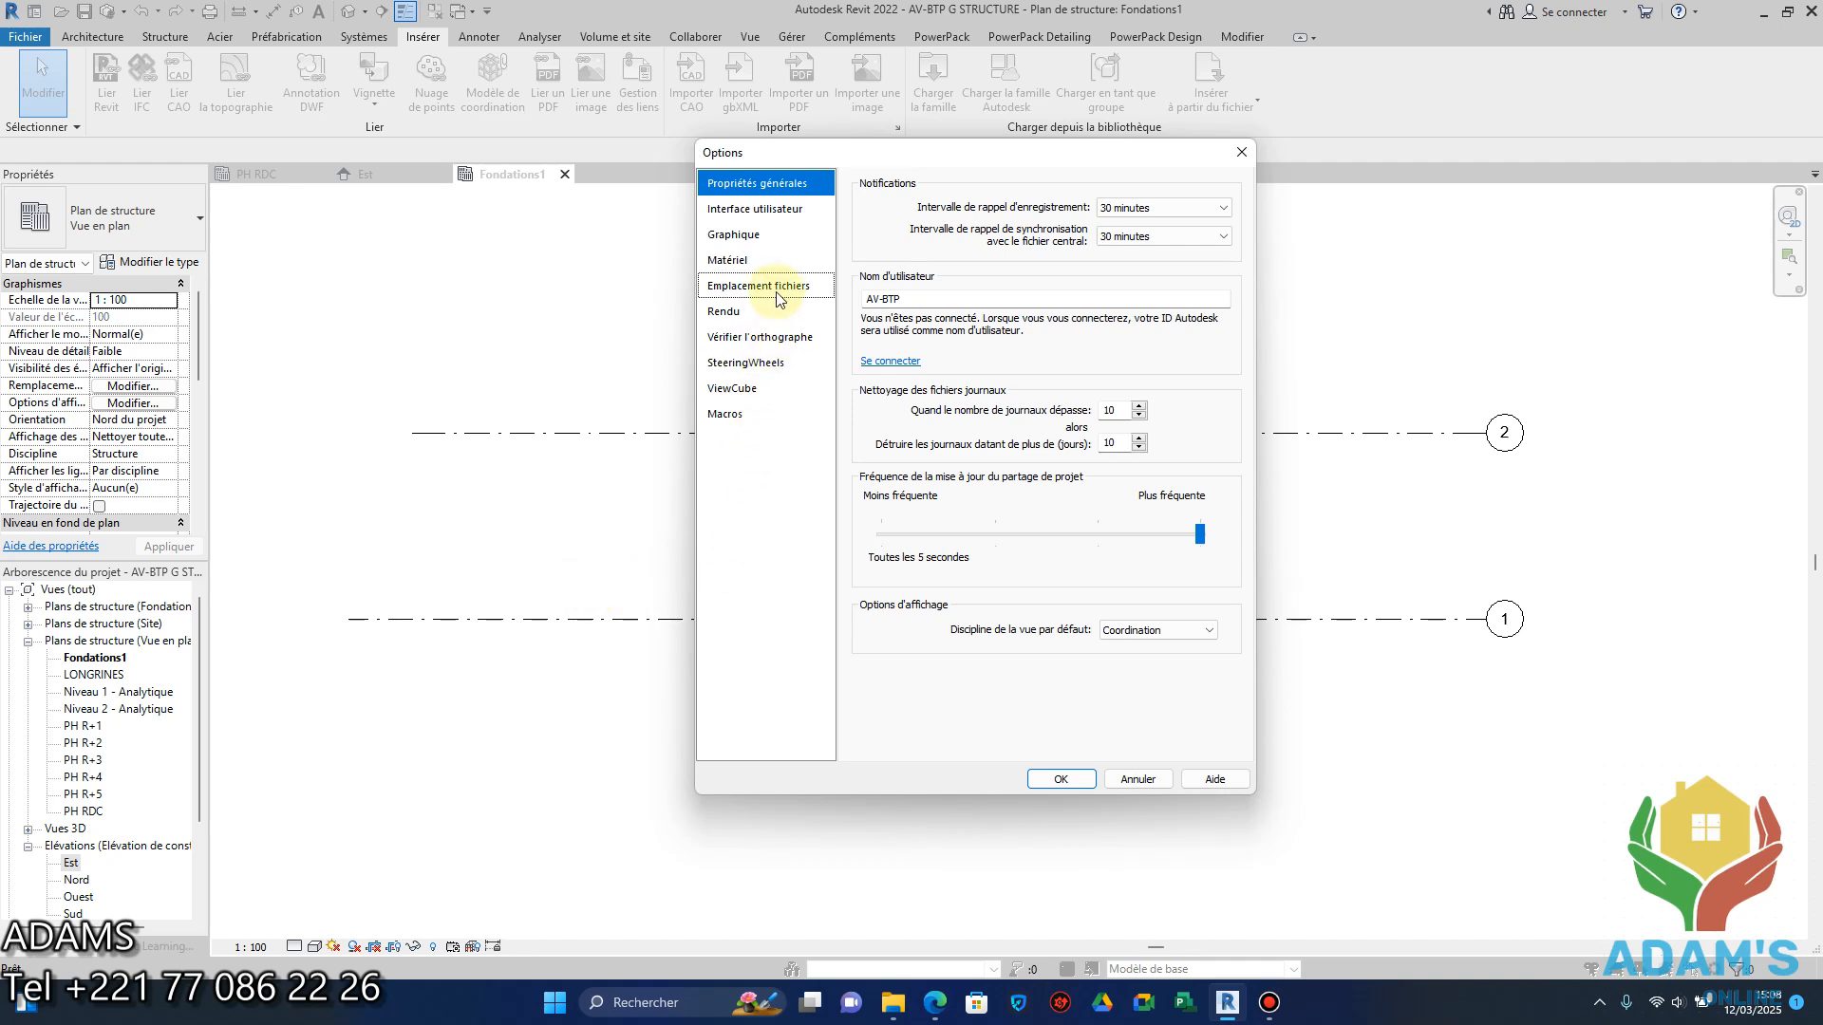
{"action": "left_click", "coordinate": [777, 295]}
{"action": "scroll", "coordinate": [1043, 313], "scroll_direction": "down", "scroll_amount": 1}
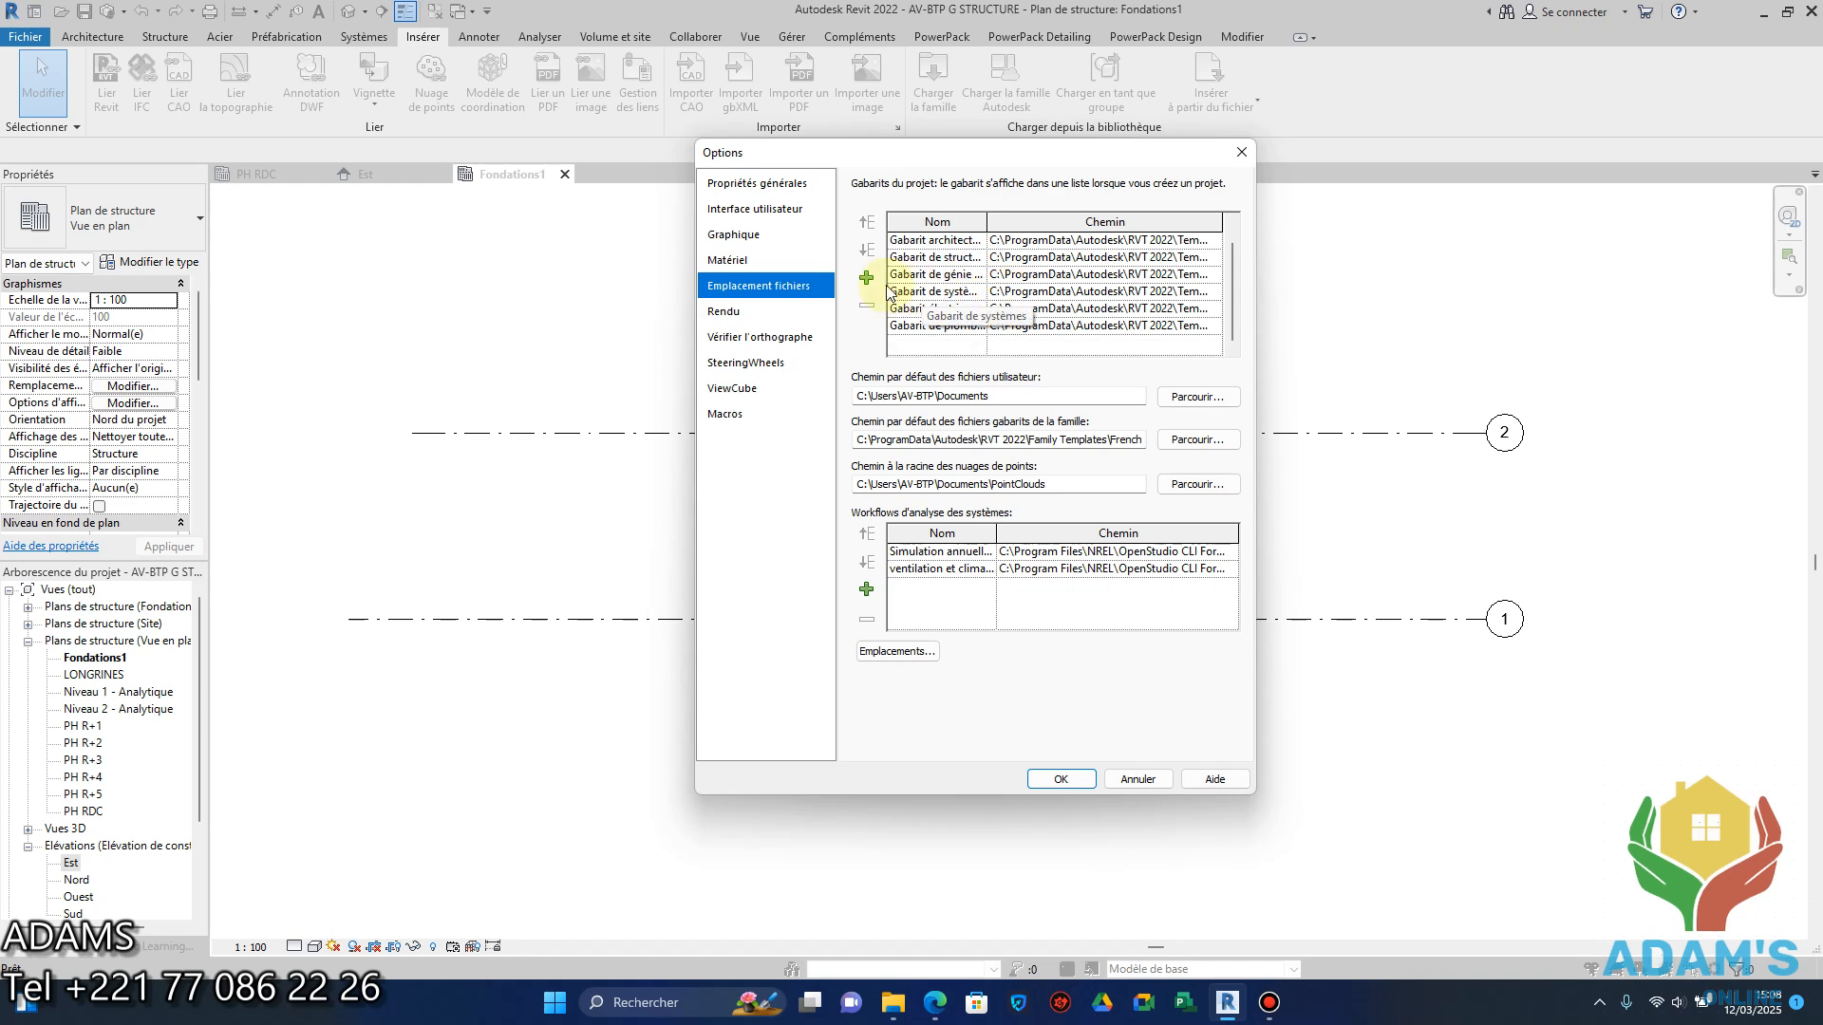
{"action": "left_click", "coordinate": [869, 281]}
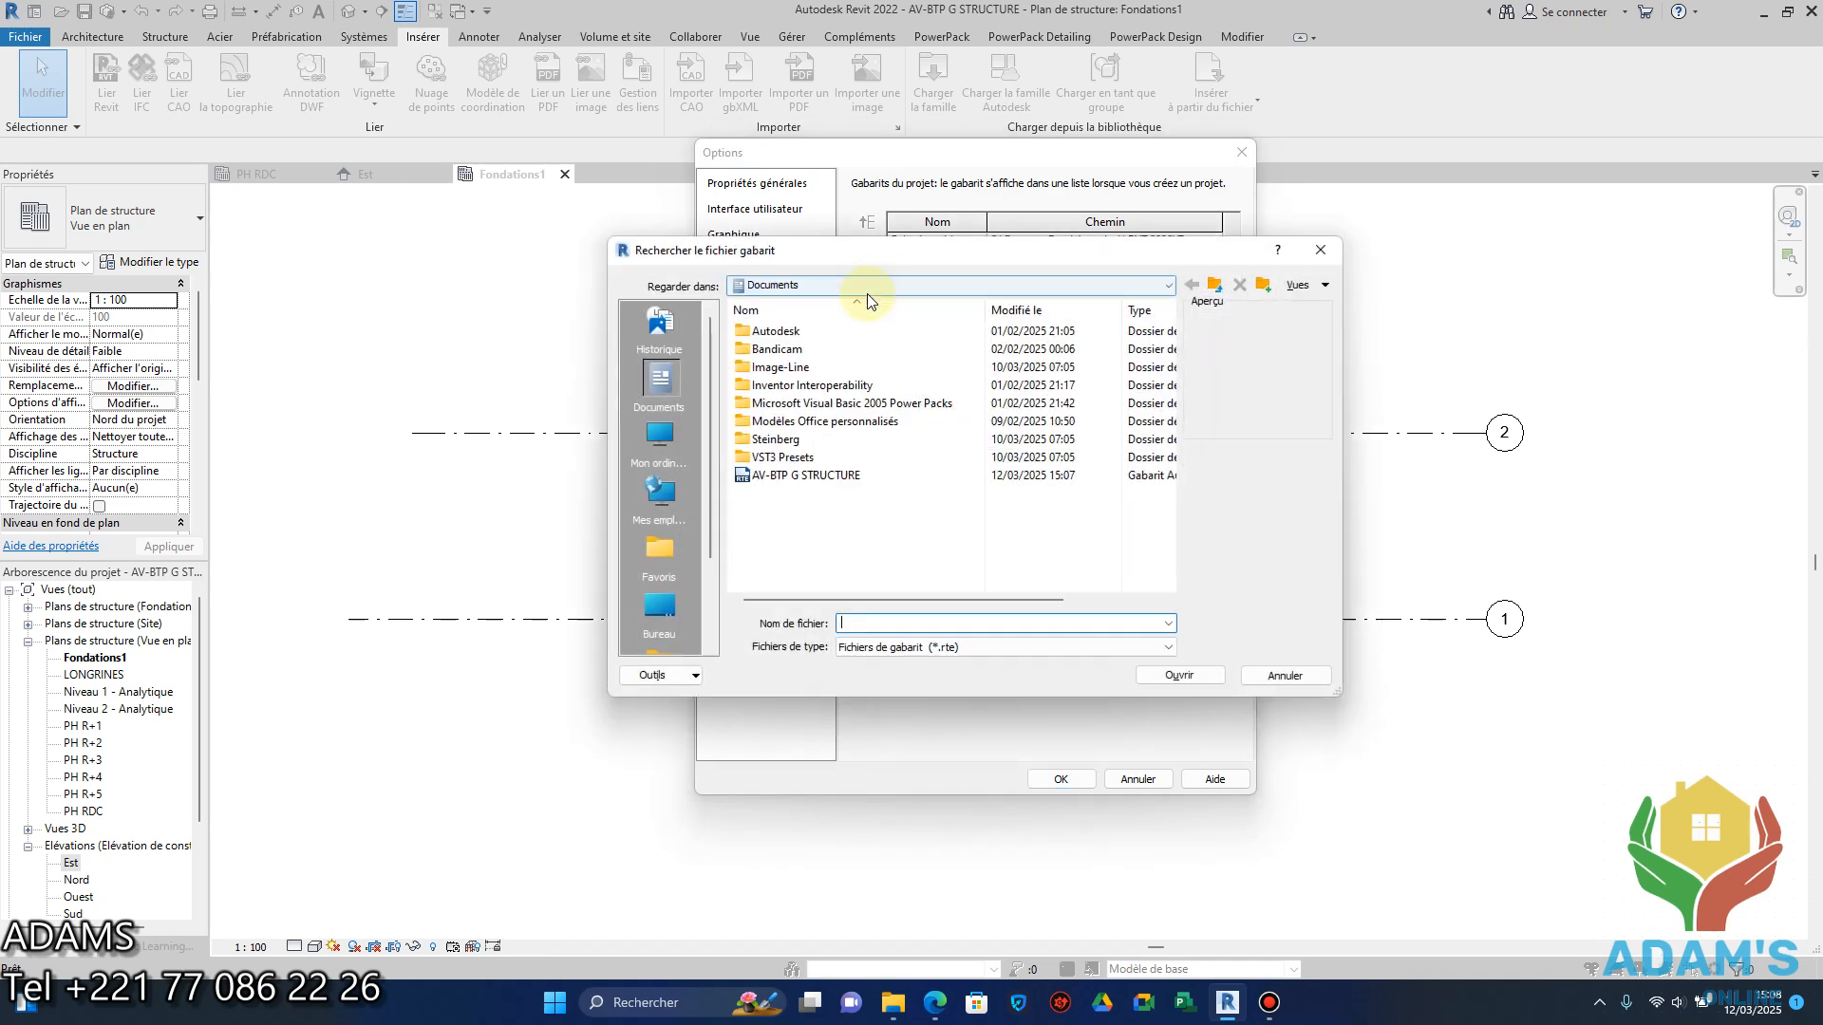
{"action": "left_click", "coordinate": [797, 484]}
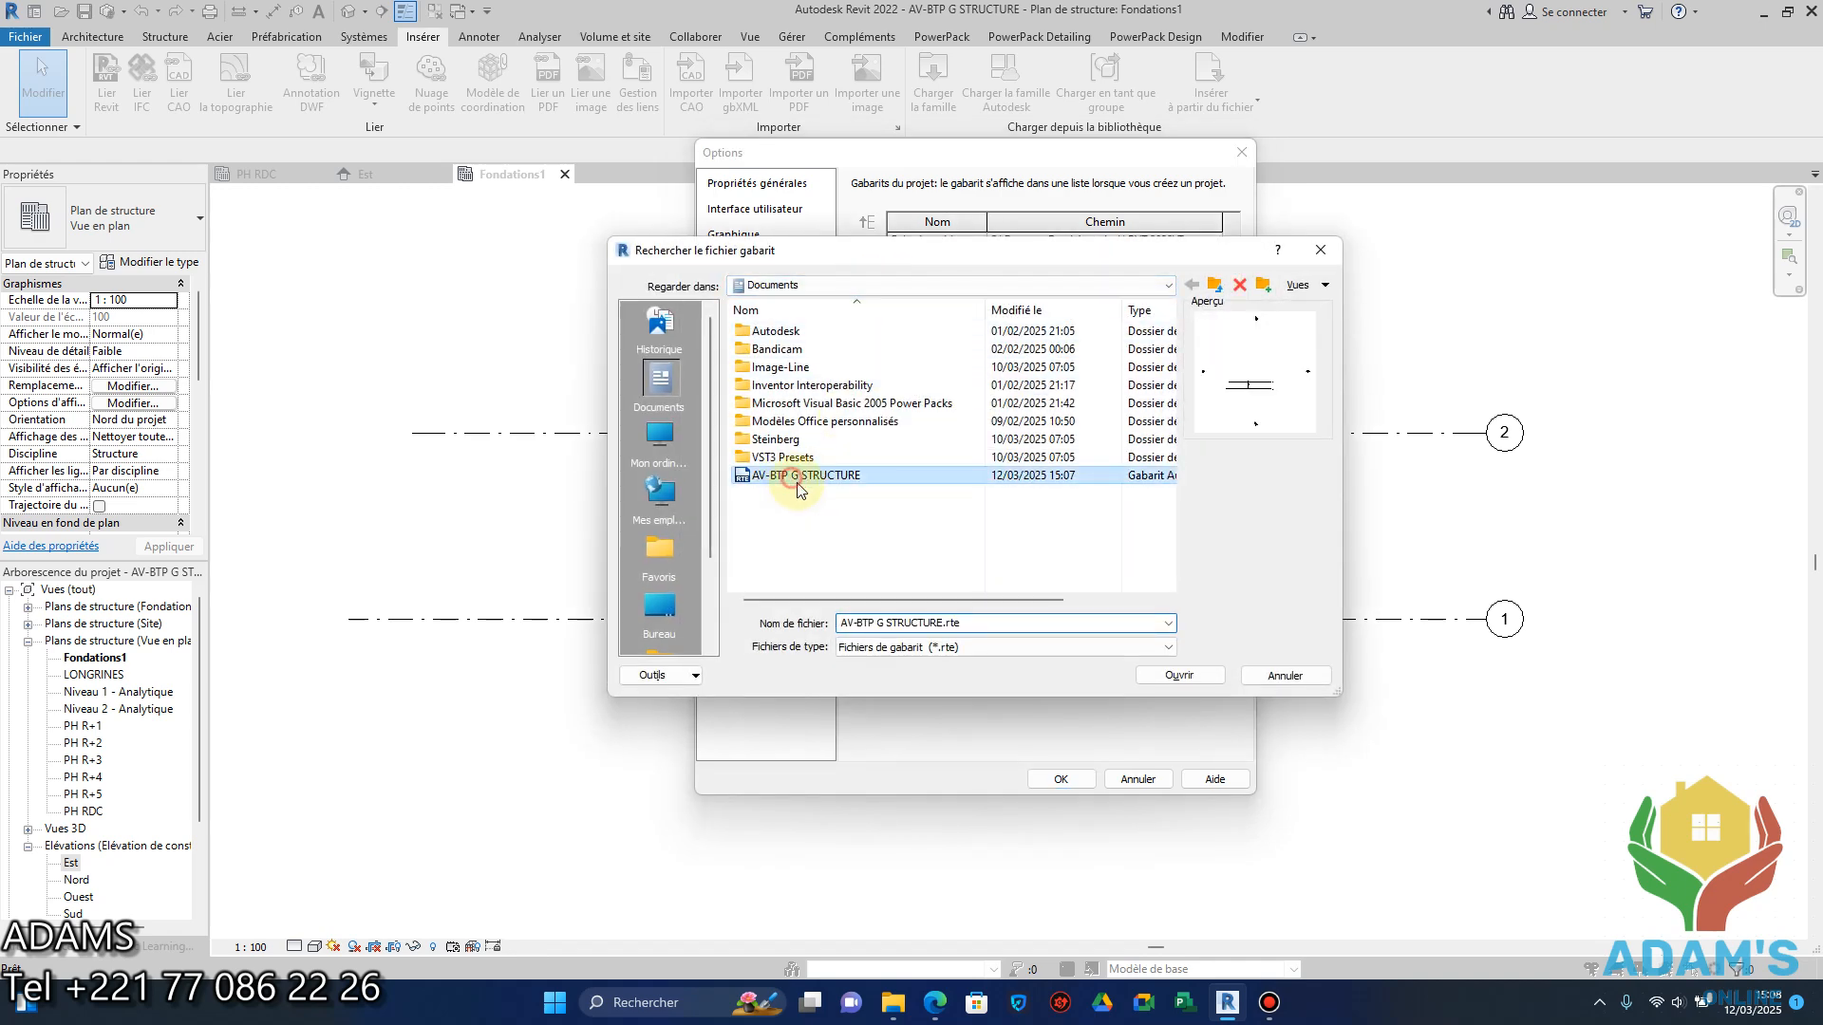
{"action": "left_click", "coordinate": [1172, 676]}
{"action": "left_click", "coordinate": [1062, 780]}
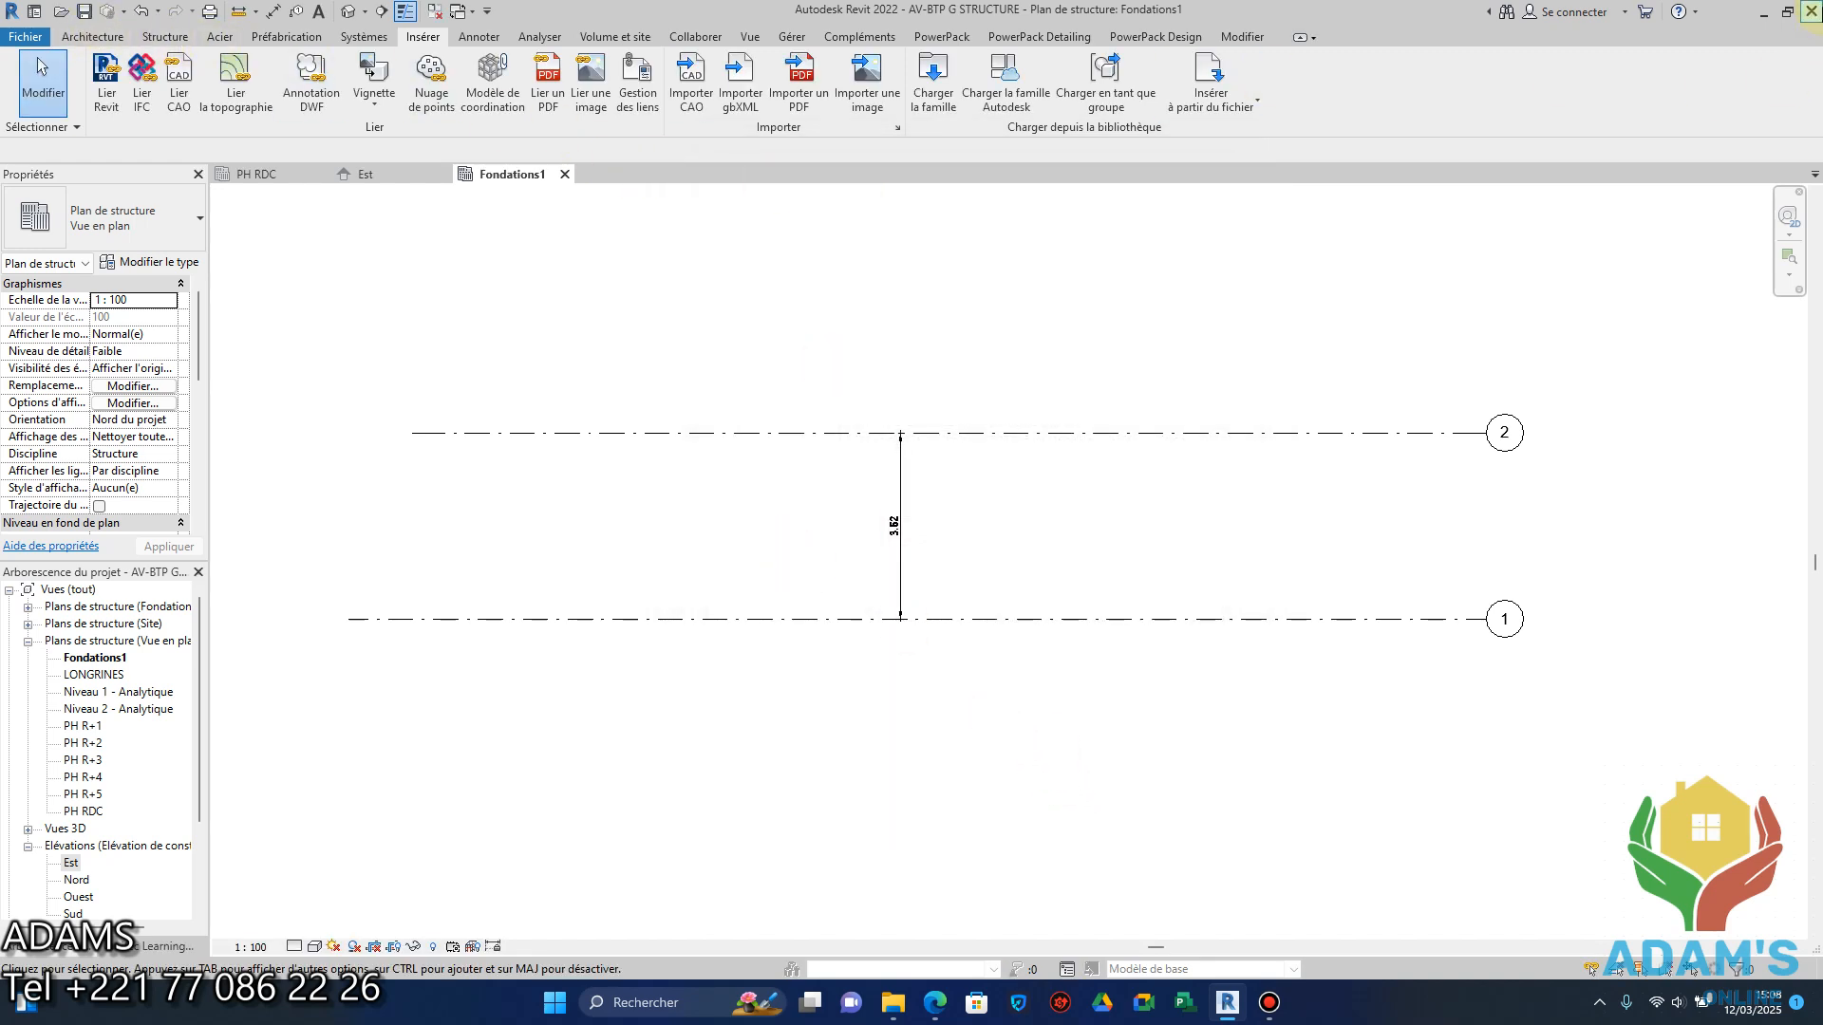
Close the current Revit session and the open File Explorer window, and relaunch Revit 2022 from the desktop.
{"action": "left_click", "coordinate": [1810, 11]}
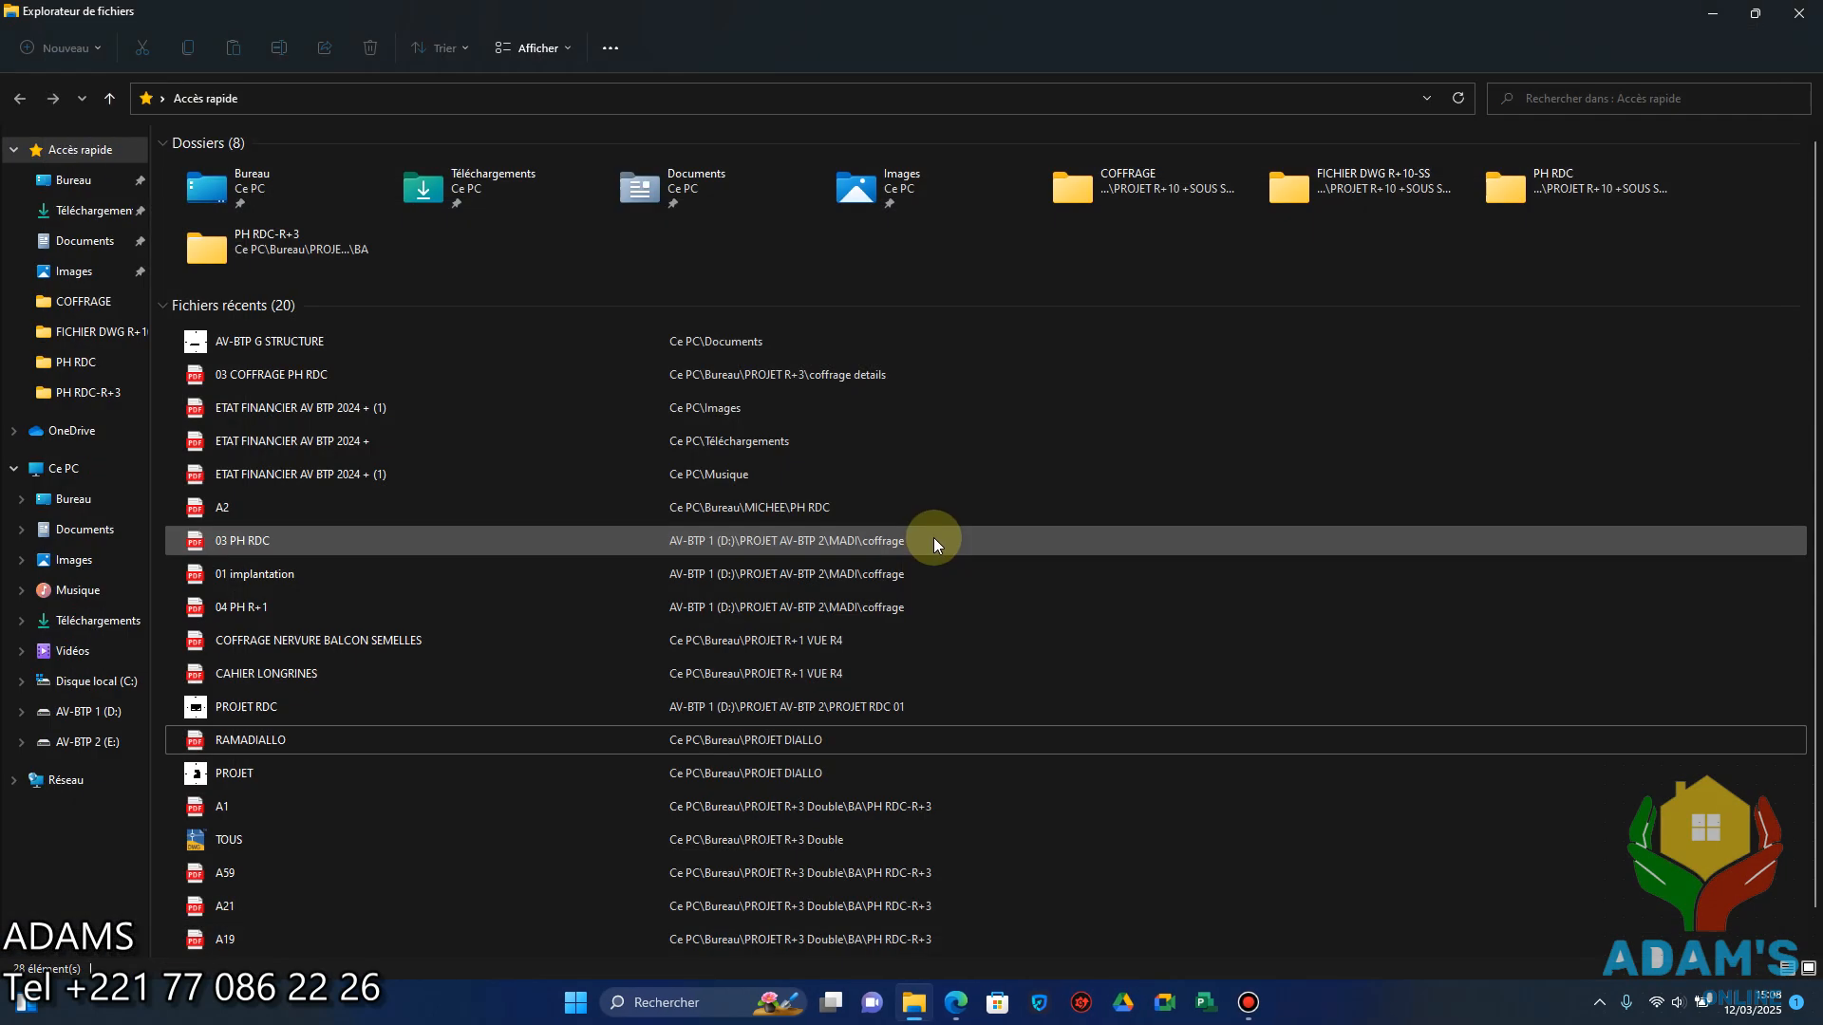
{"action": "left_click", "coordinate": [1799, 11]}
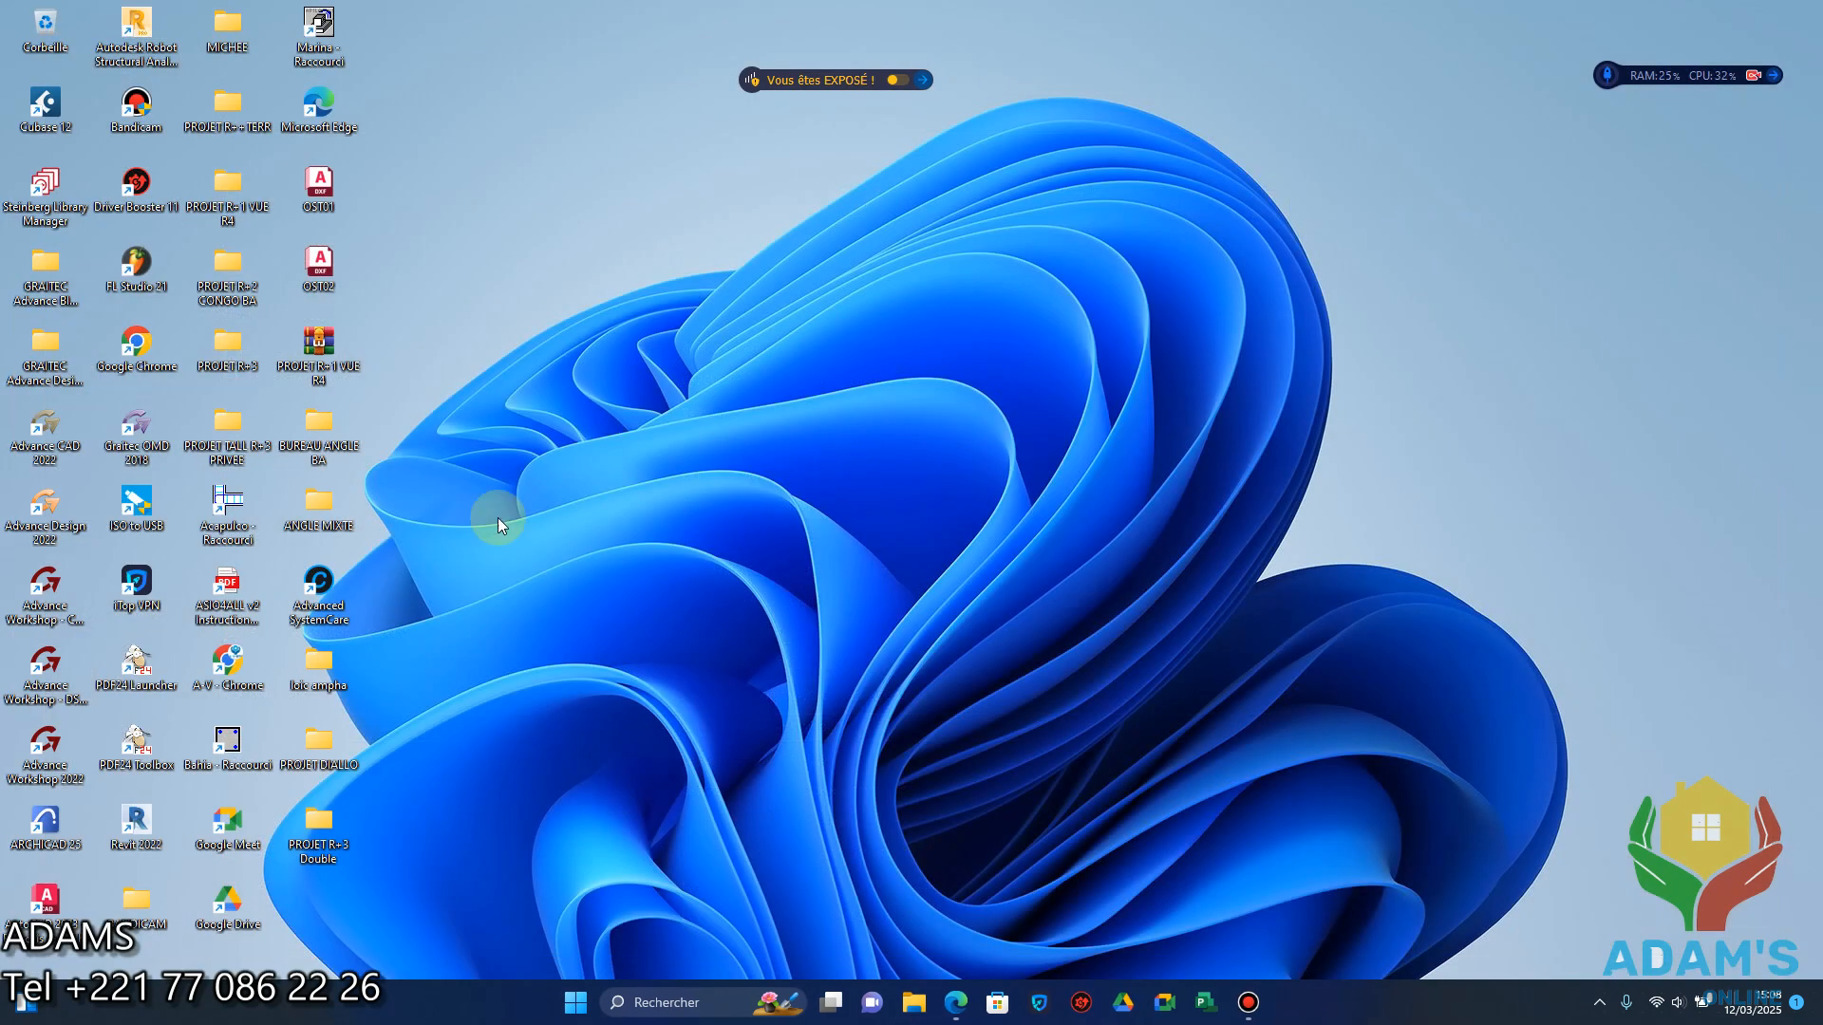
{"action": "double_click", "coordinate": [131, 832]}
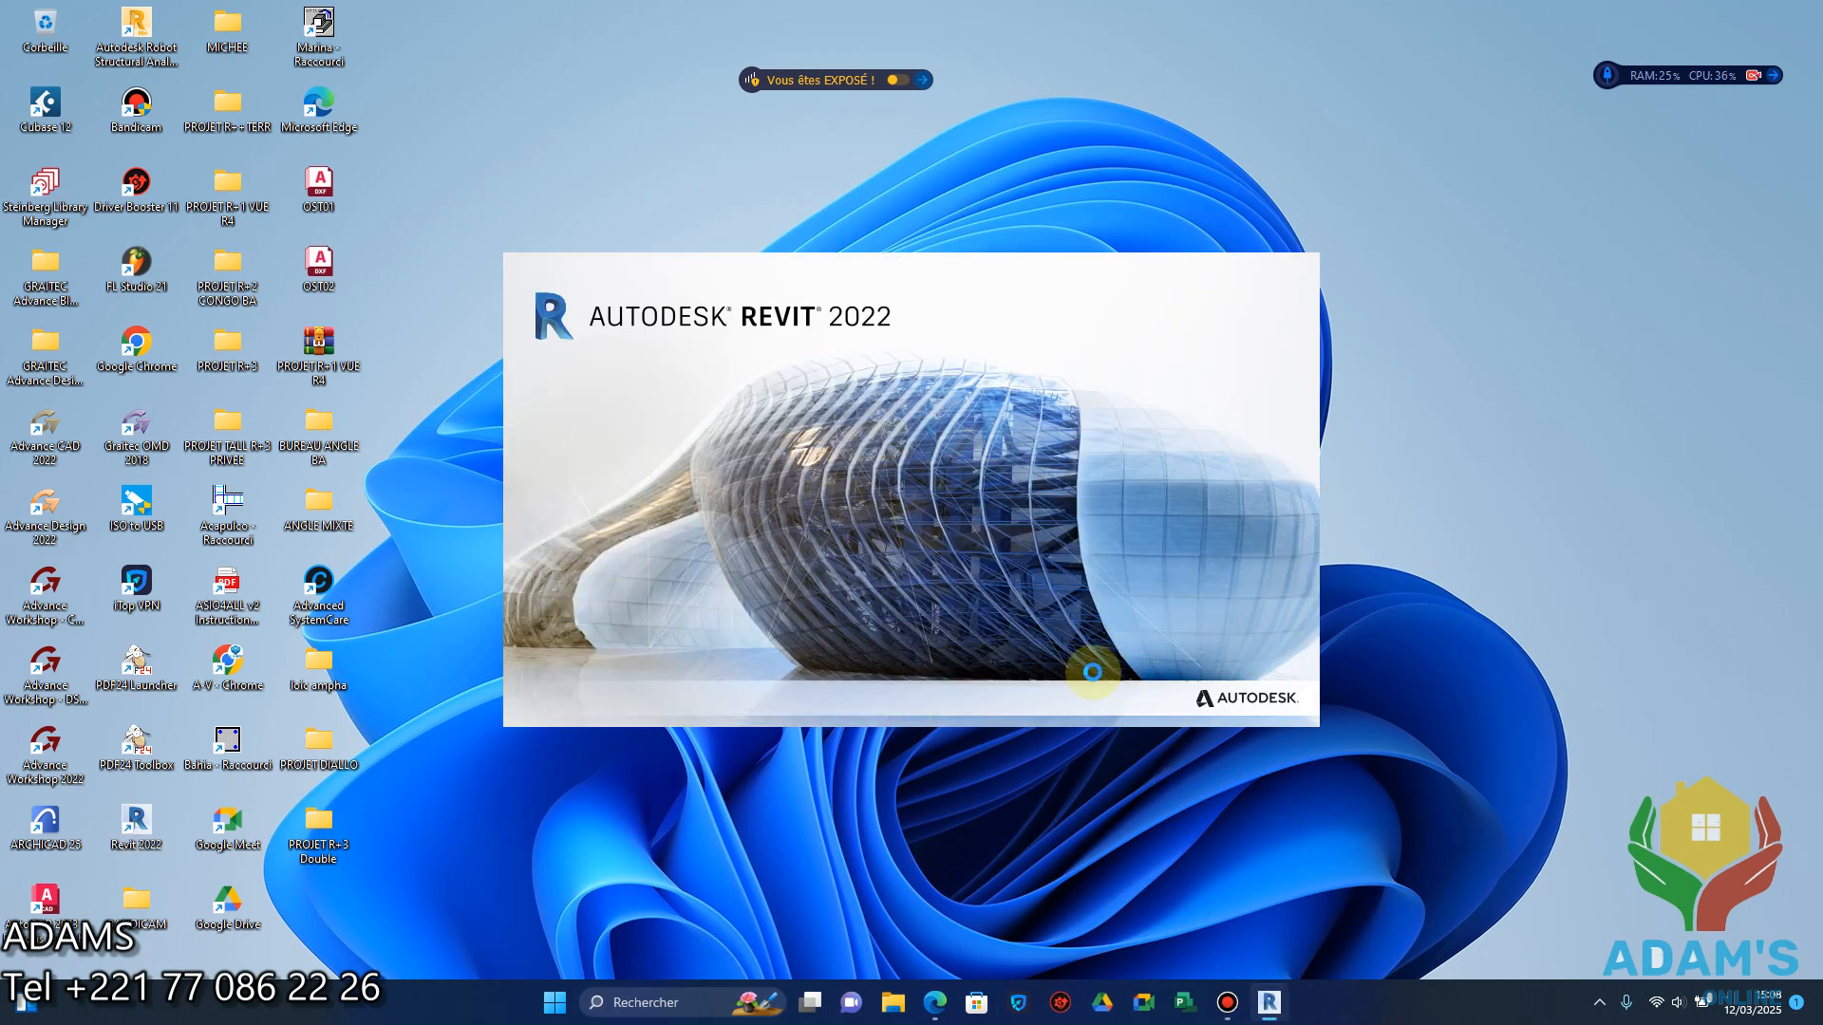
{"action": "left_click", "coordinate": [1236, 1008]}
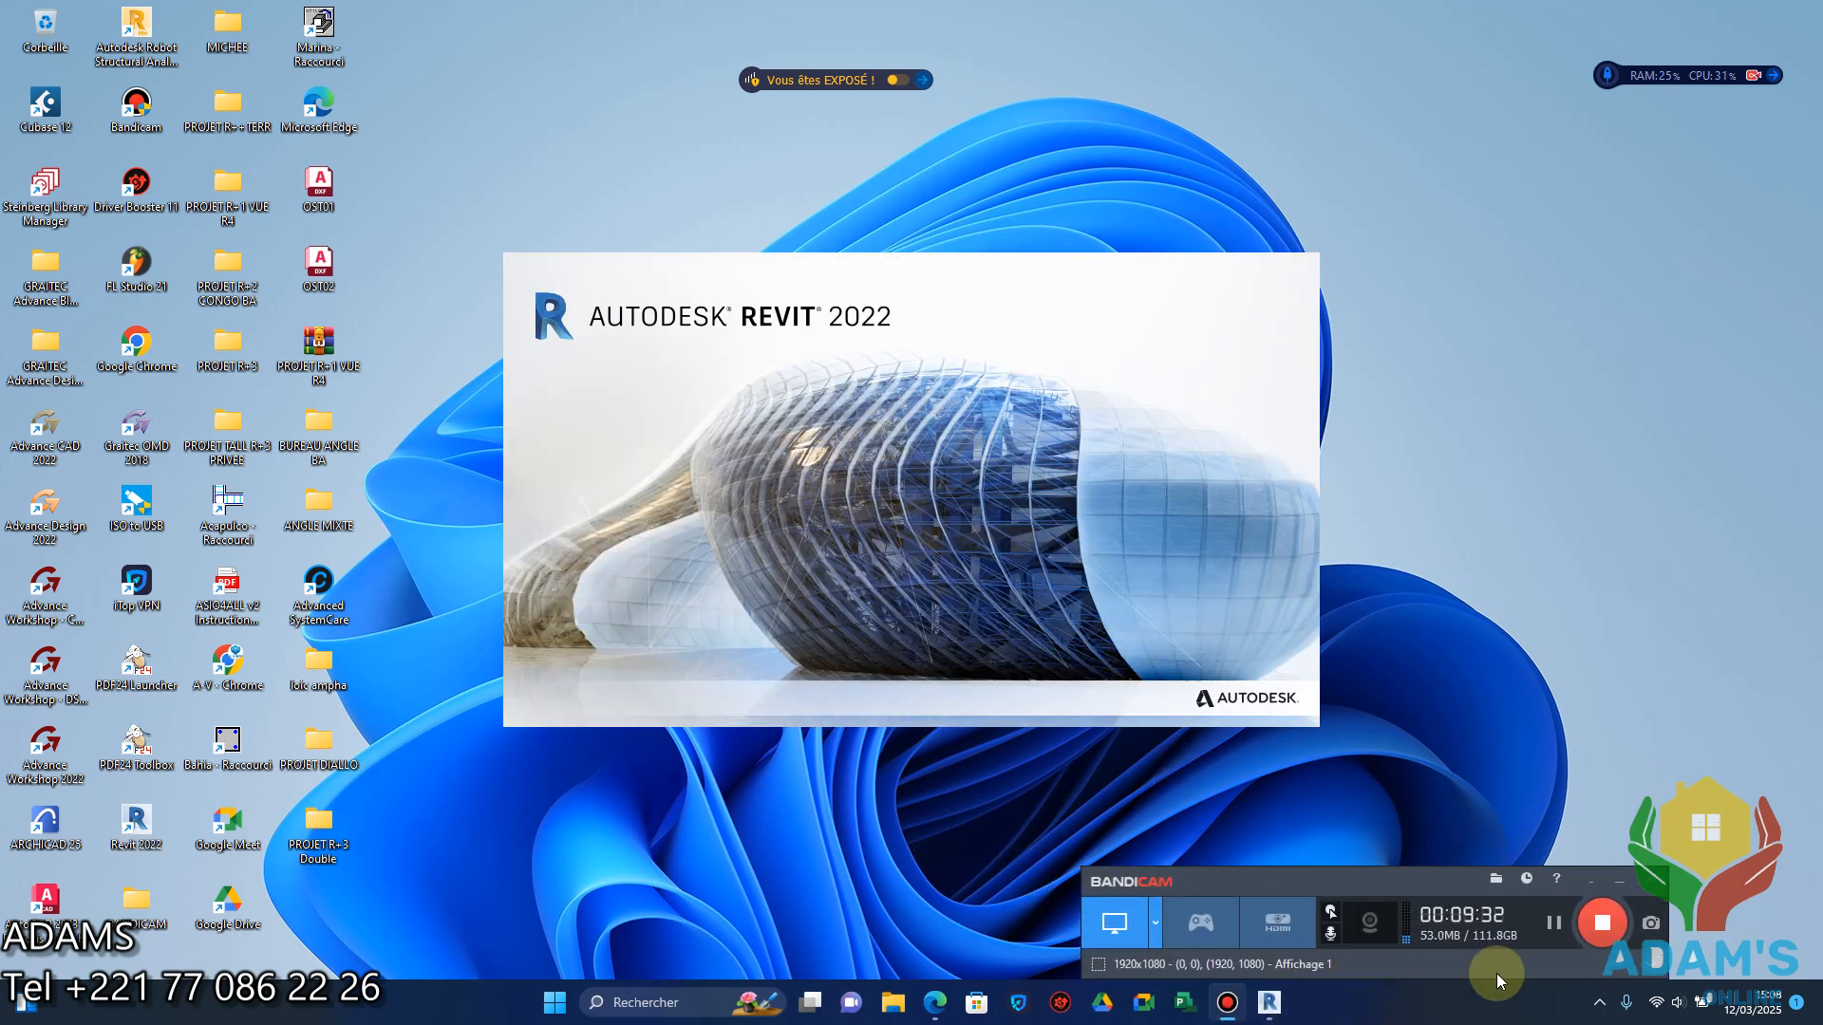
{"action": "left_click", "coordinate": [1620, 883]}
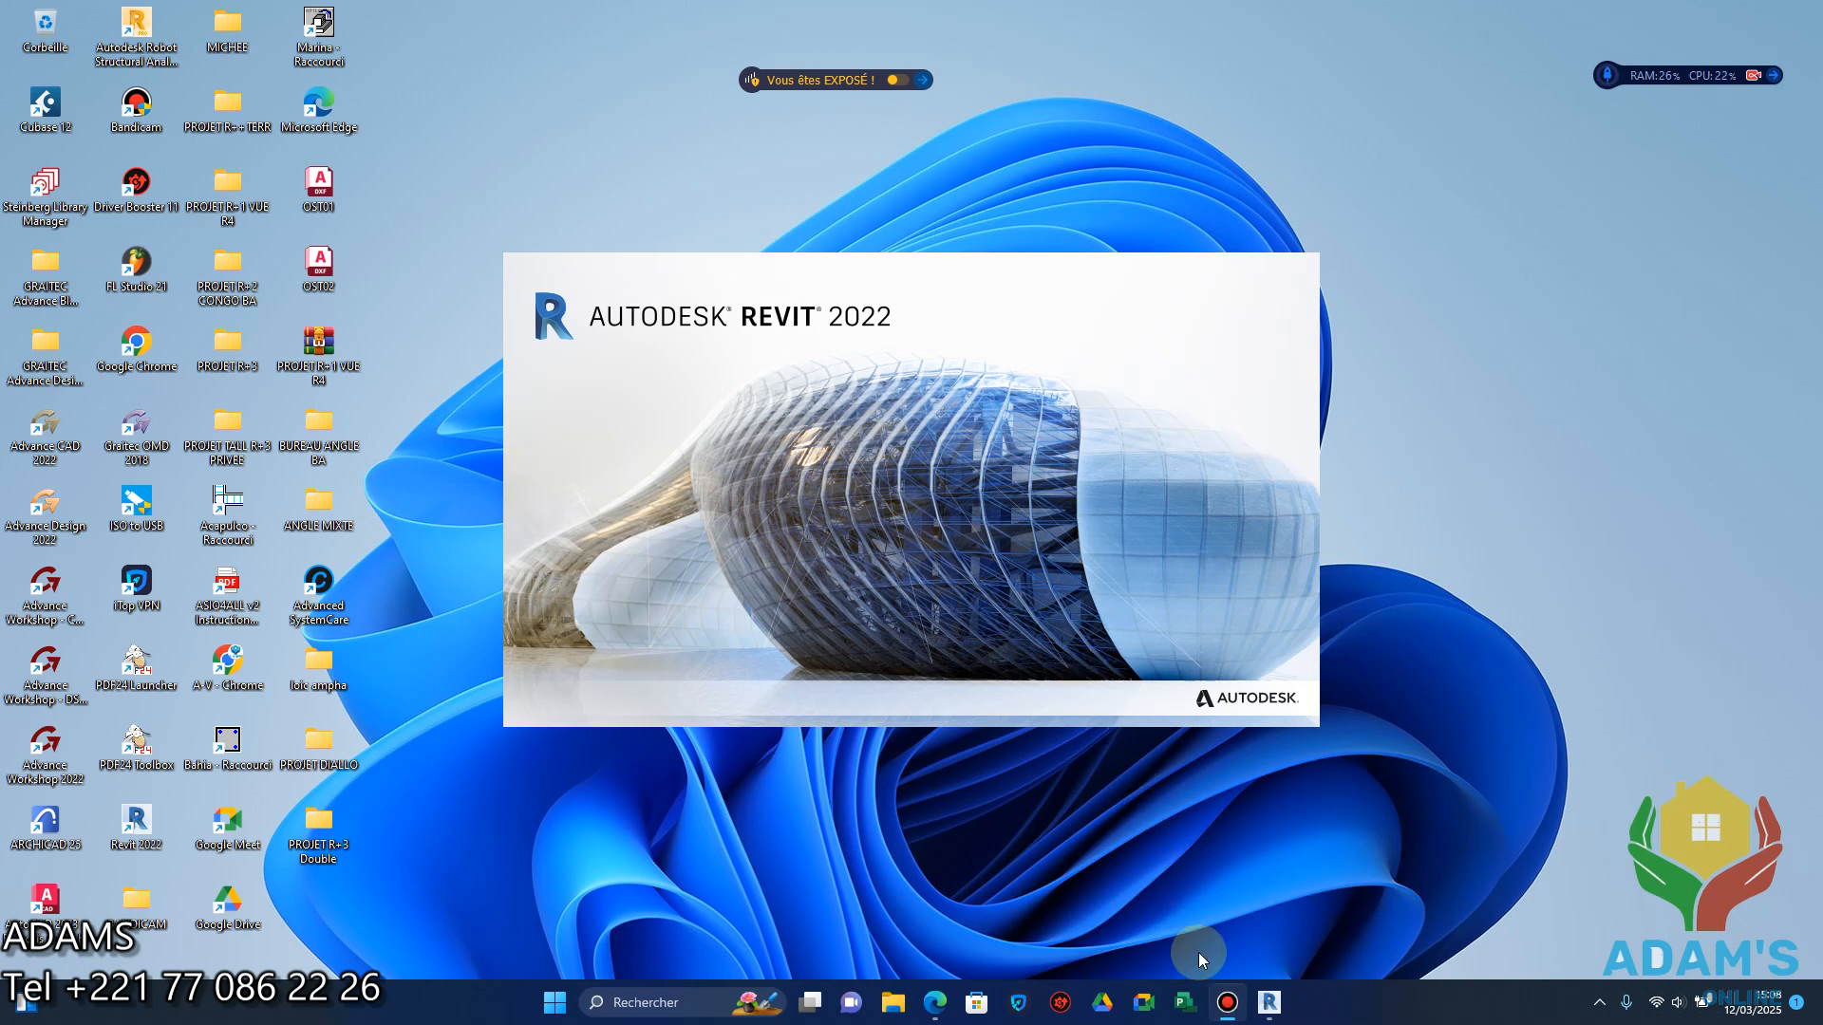
{"action": "left_click", "coordinate": [1227, 1003]}
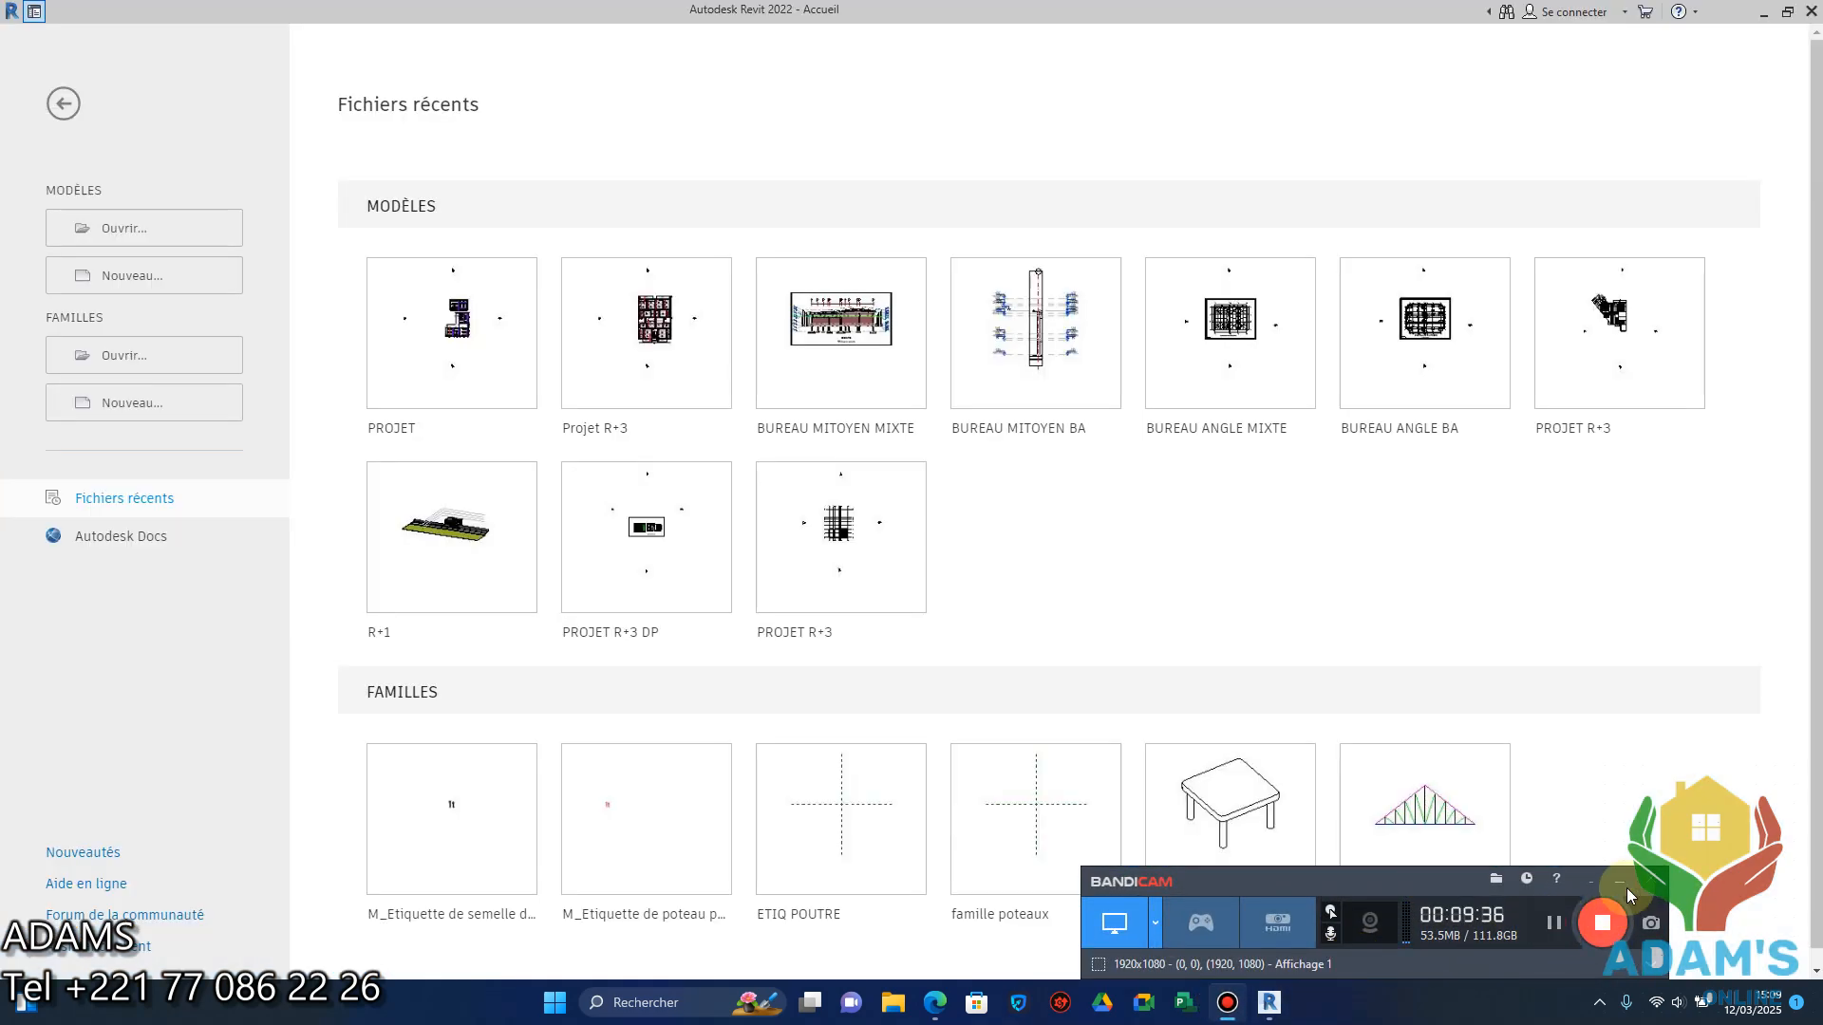
{"action": "left_click", "coordinate": [1623, 885]}
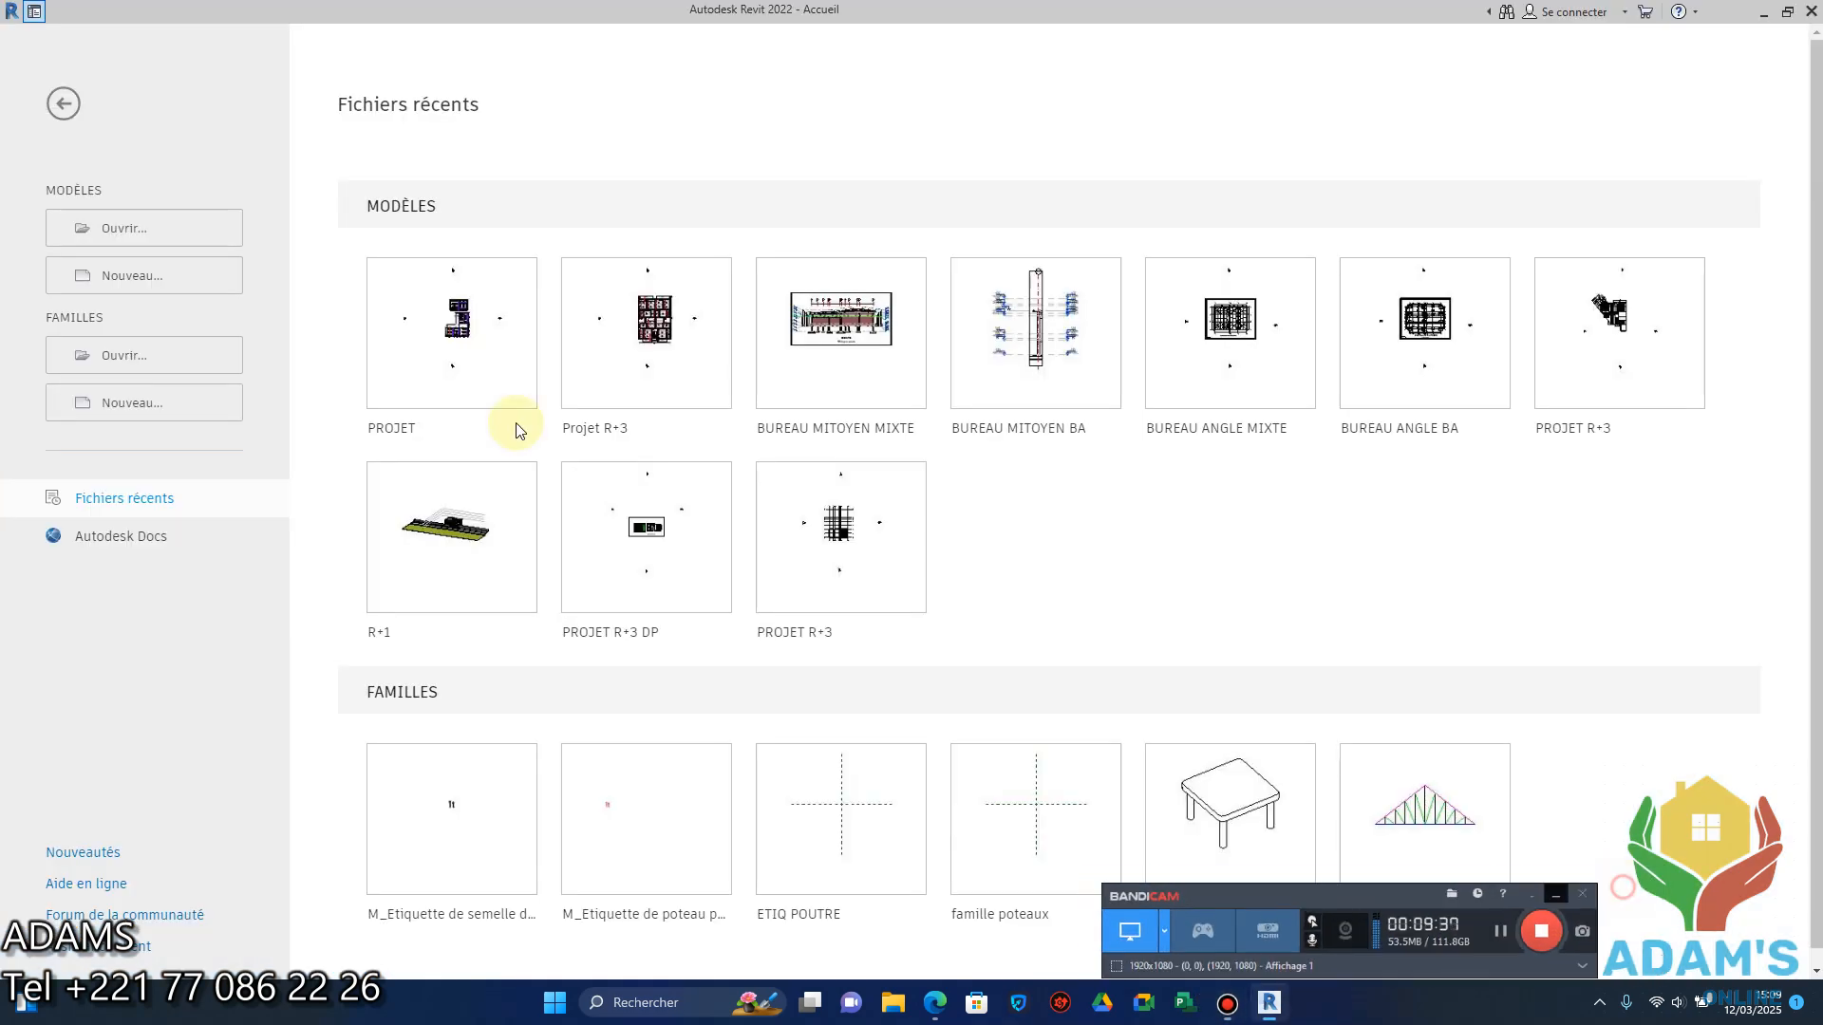
Create a new project based on the AV-BTP G STRUCTURE template.
{"action": "left_click", "coordinate": [137, 277]}
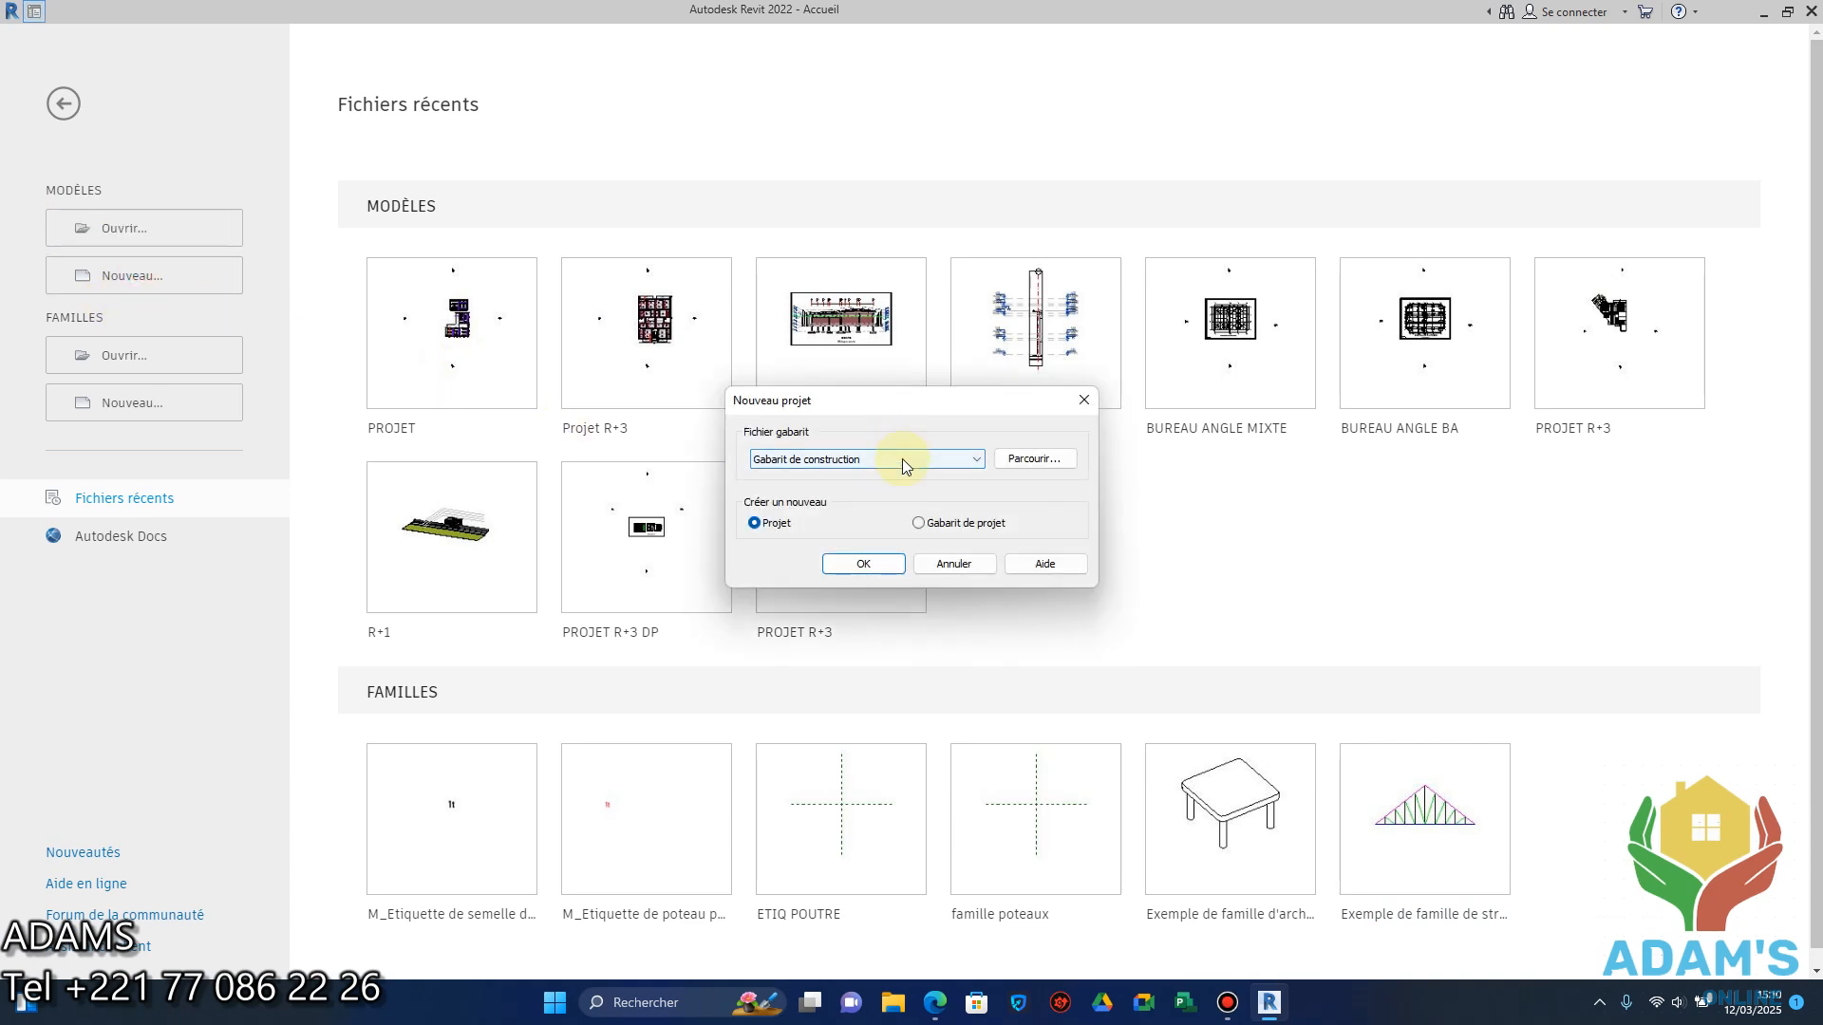
{"action": "left_click", "coordinate": [902, 459]}
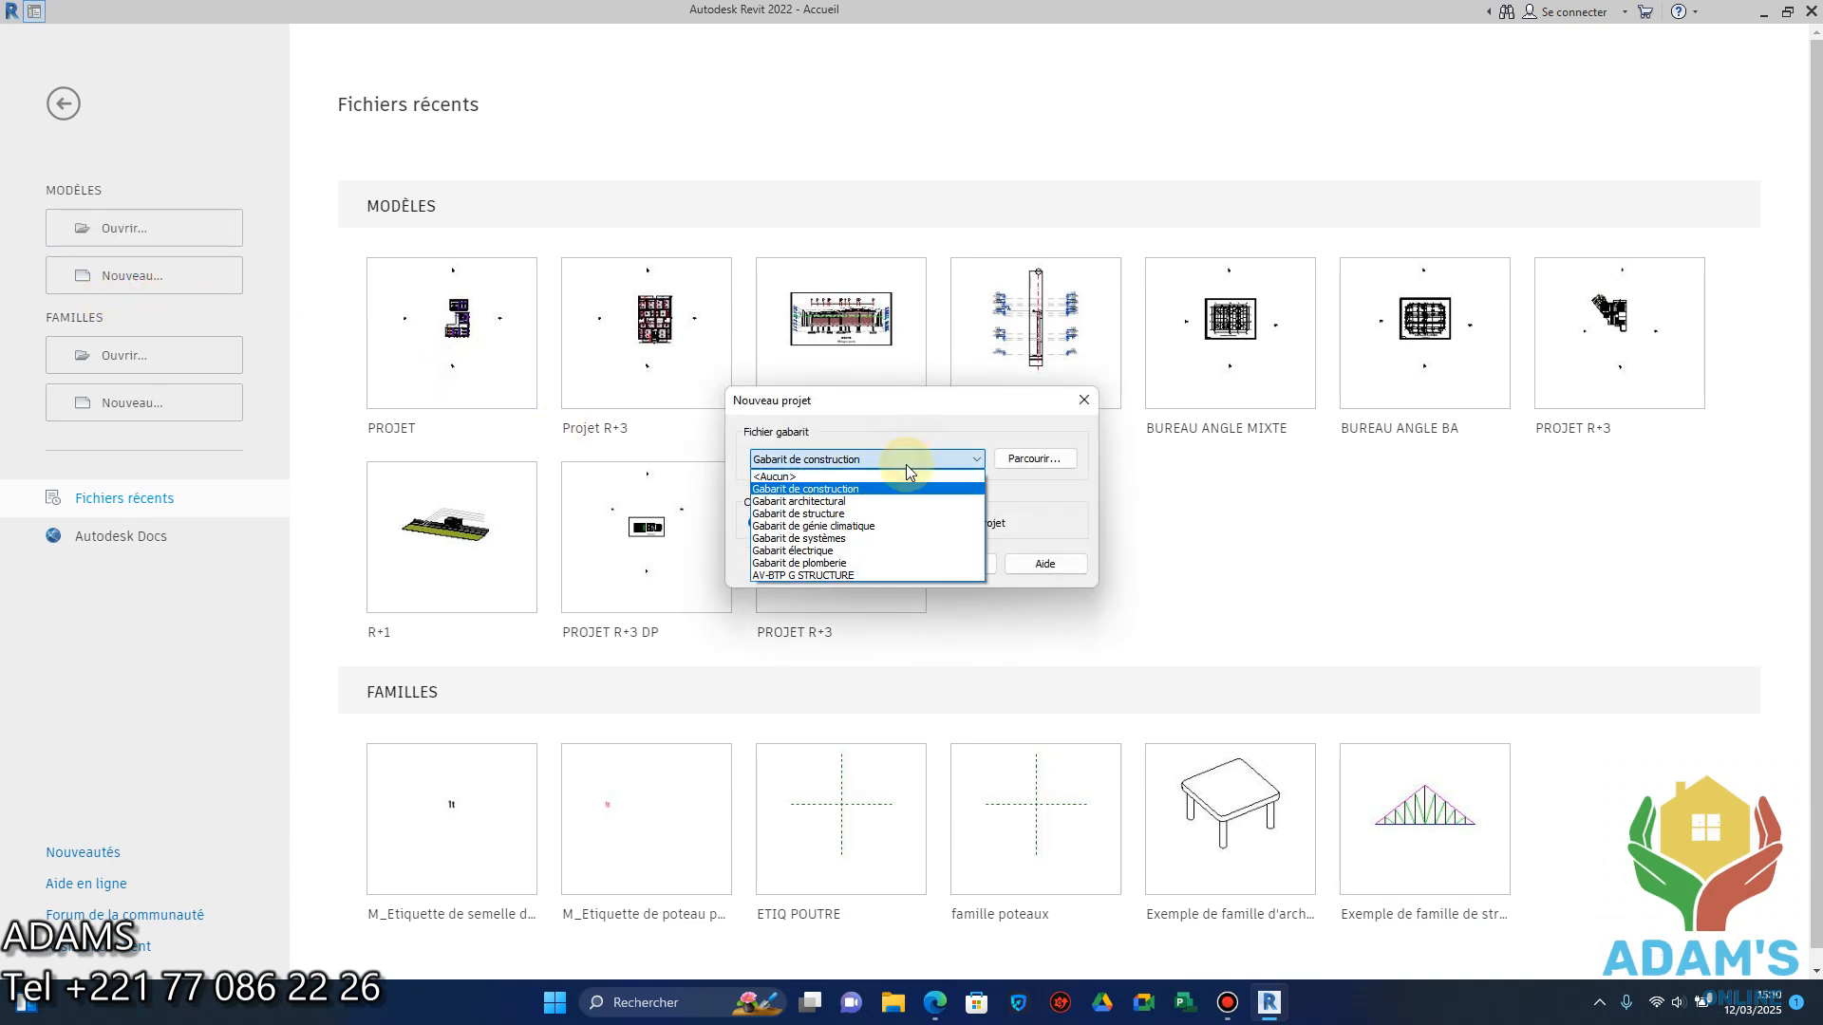
{"action": "left_click", "coordinate": [820, 576]}
{"action": "left_click", "coordinate": [873, 566]}
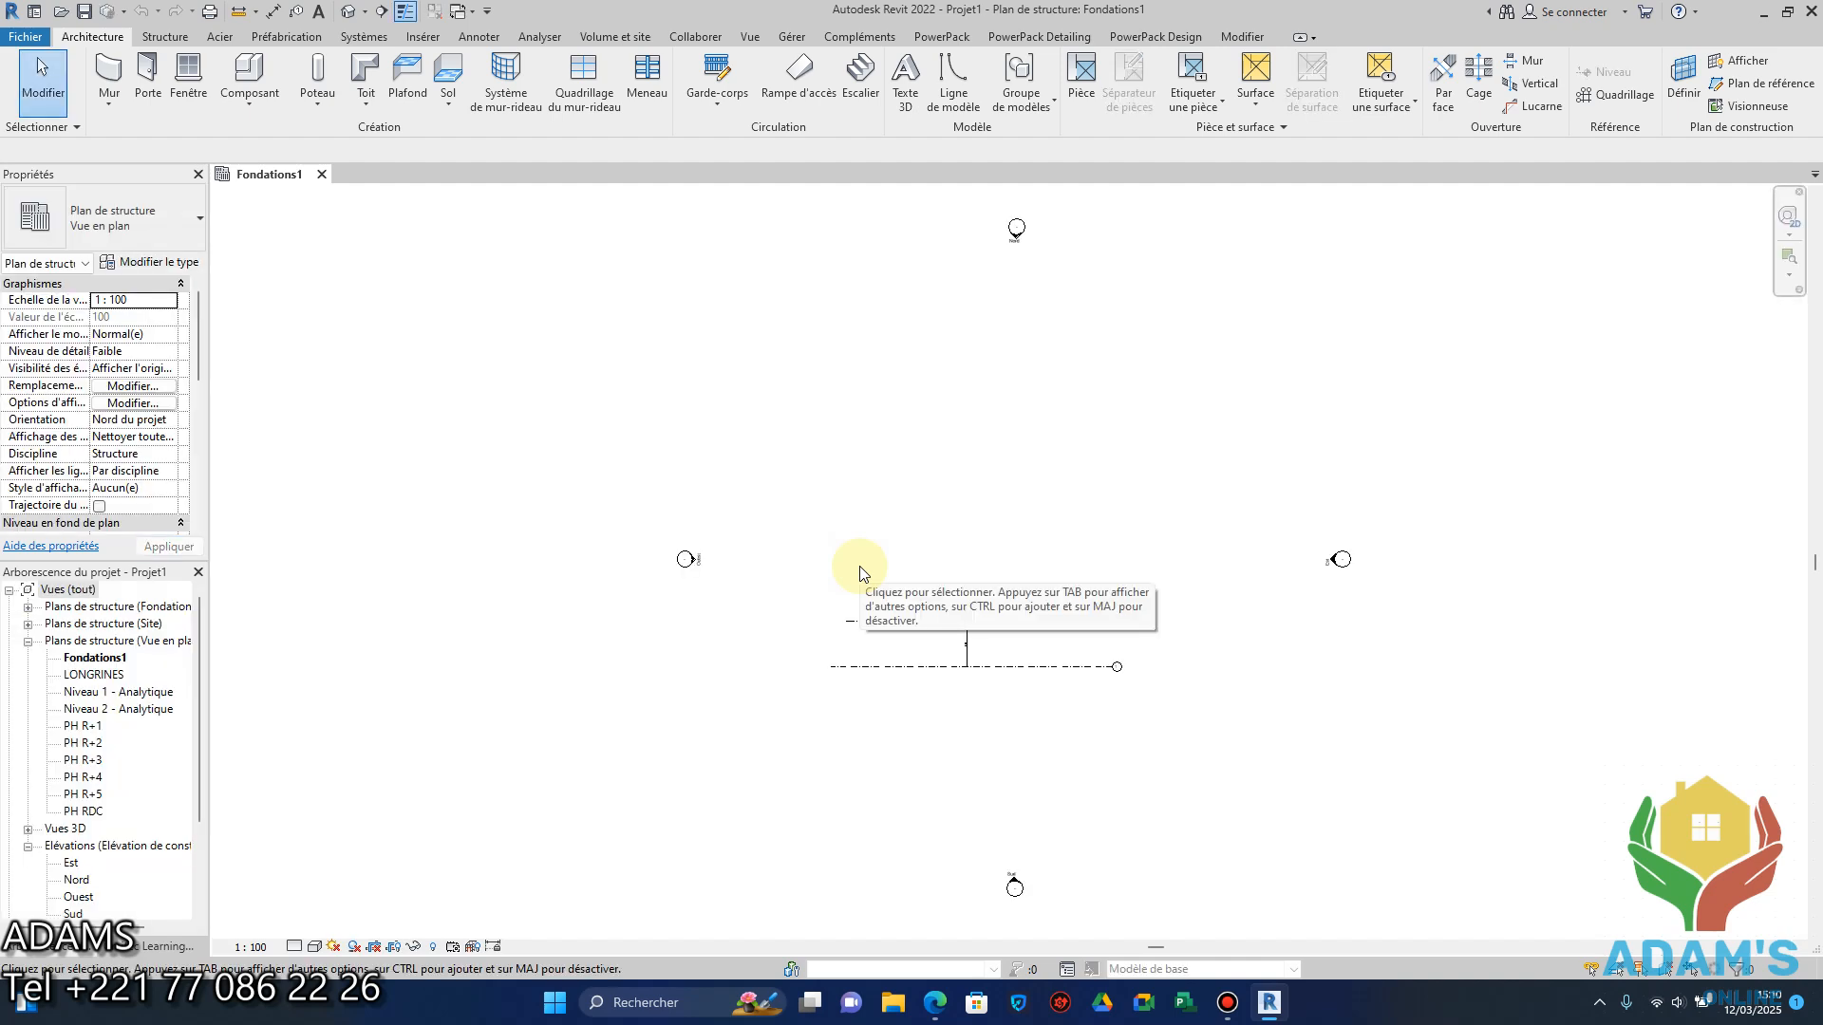
Inspect the grids and dimension in the Fondations1 plan and review the available structural column types.
{"action": "scroll", "coordinate": [923, 598], "scroll_direction": "up", "scroll_amount": 6}
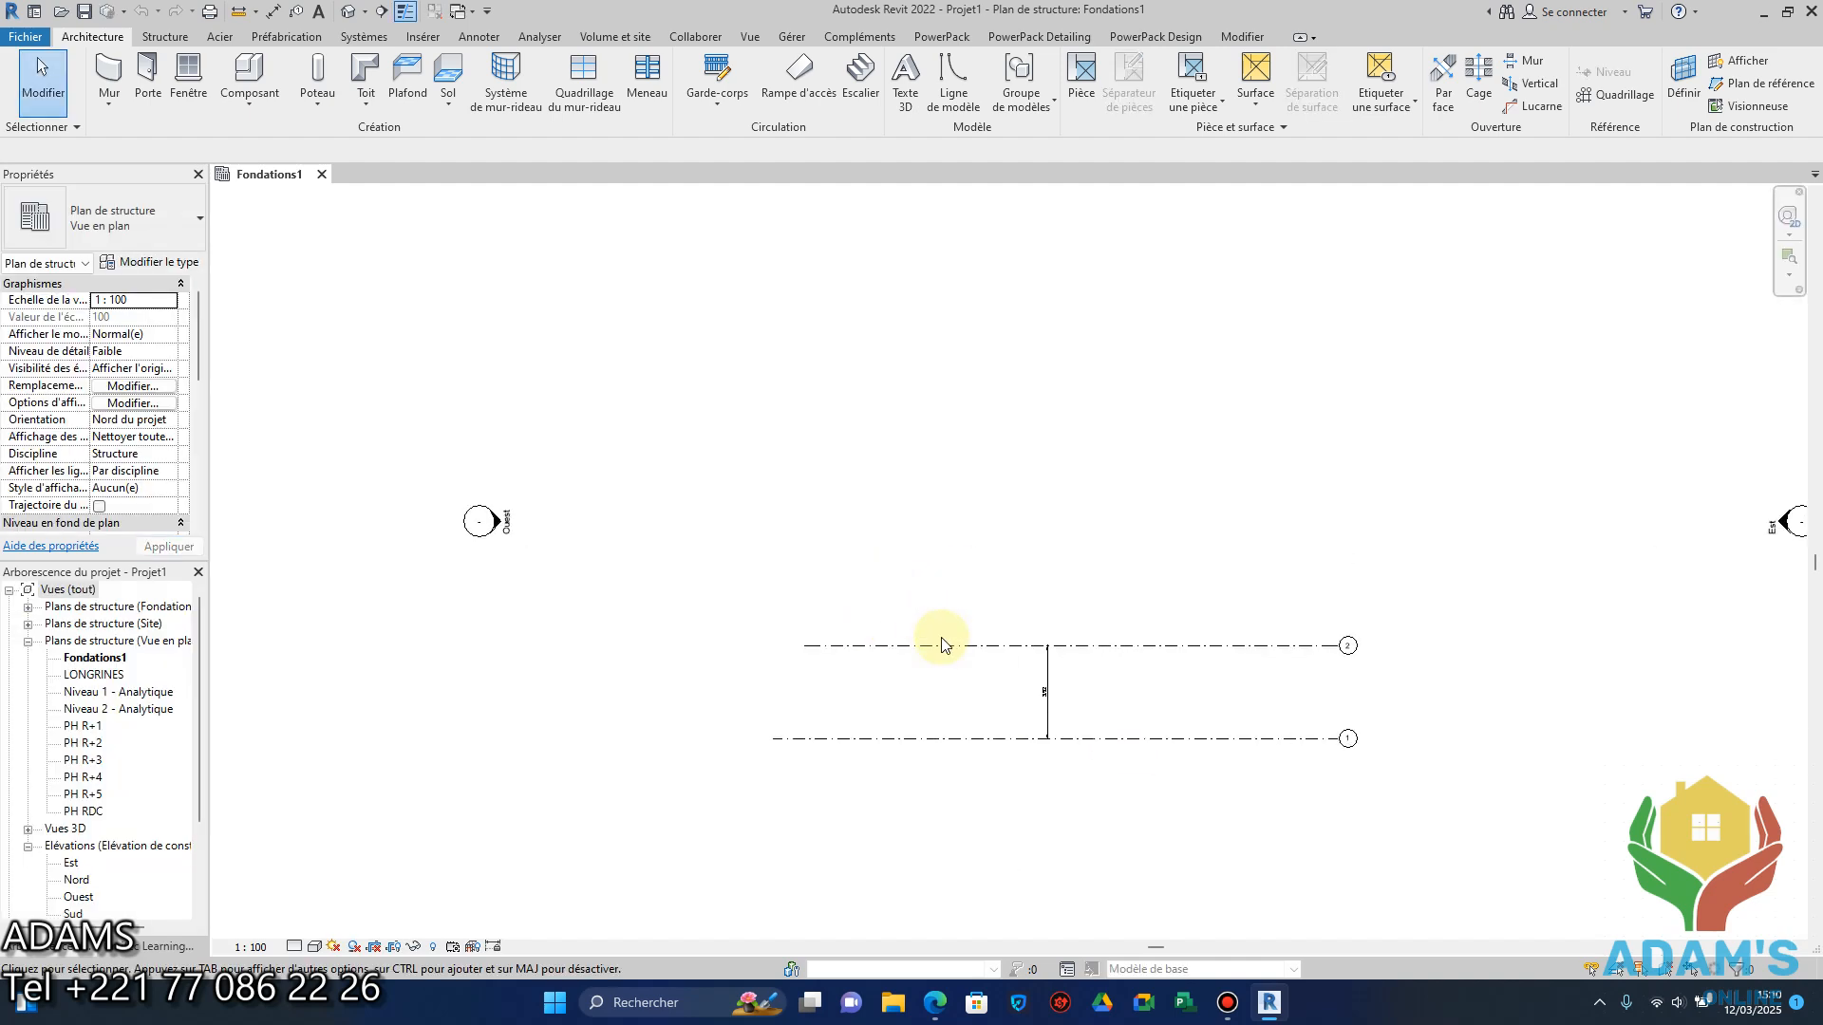
{"action": "scroll", "coordinate": [732, 456], "scroll_direction": "down", "scroll_amount": 3}
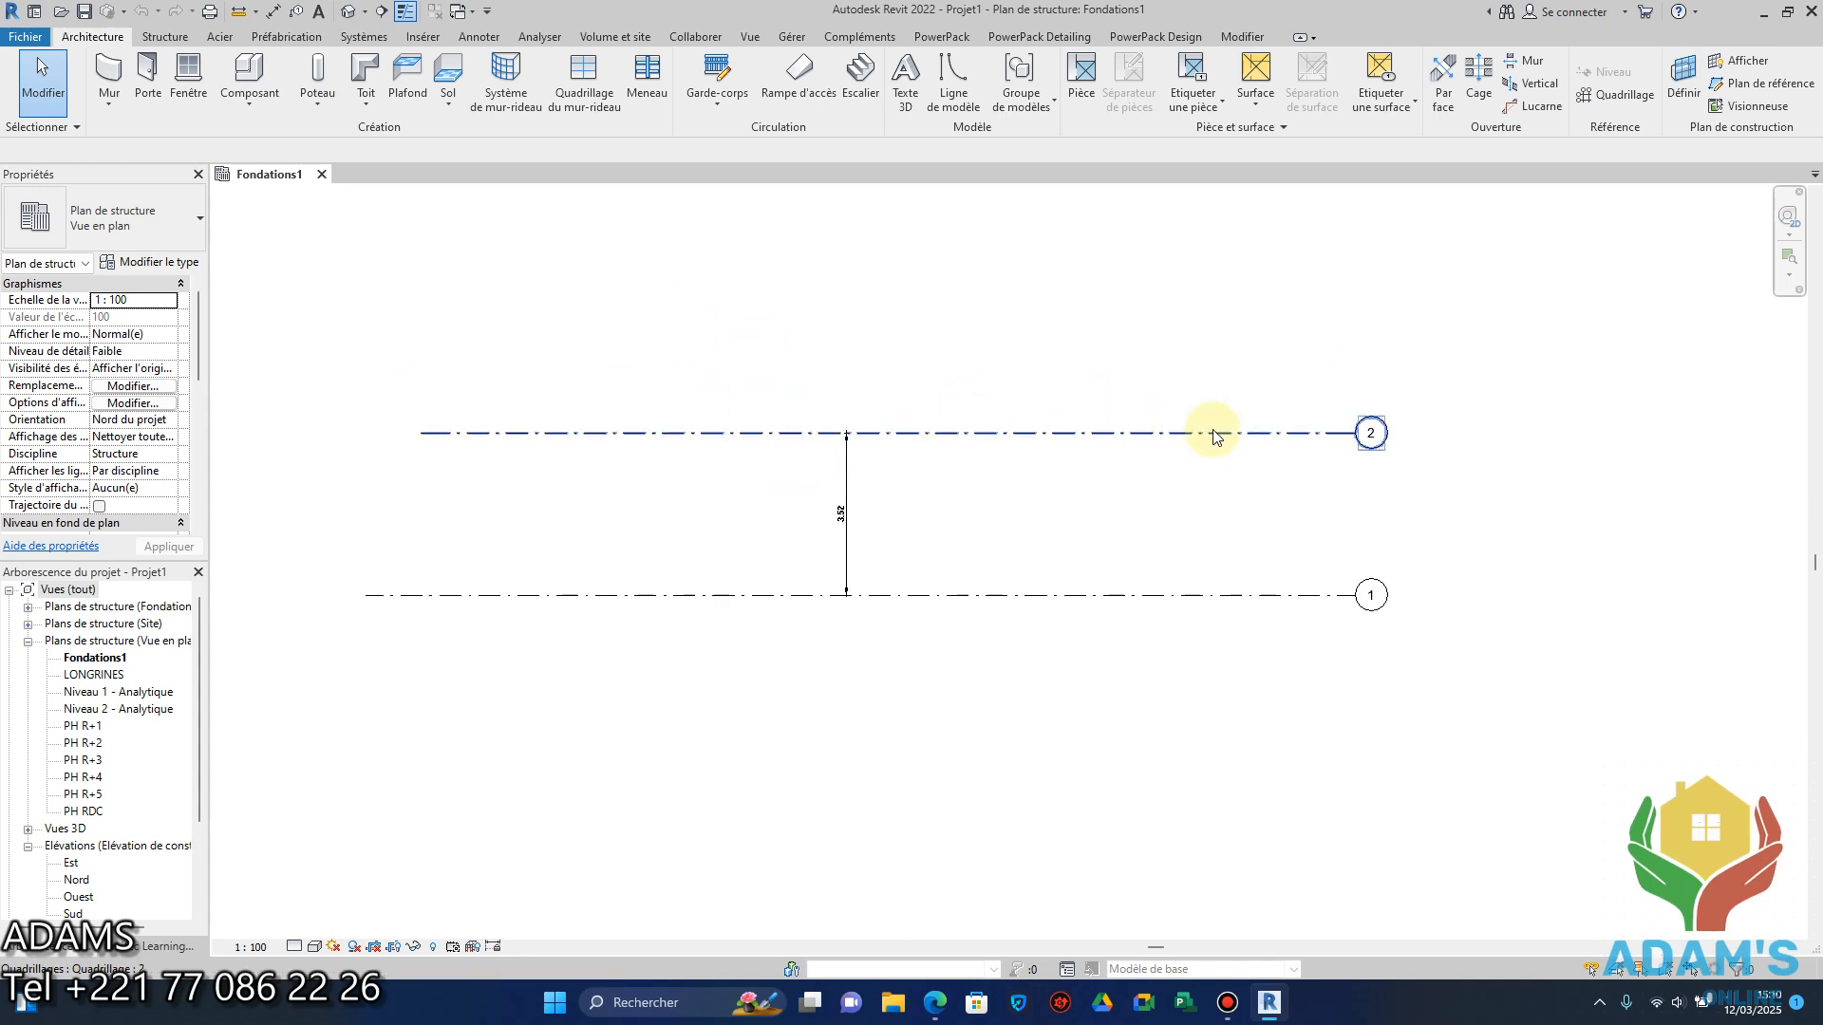
{"action": "middle_click_drag", "start_coordinate": [1180, 500], "coordinate": [1074, 511]}
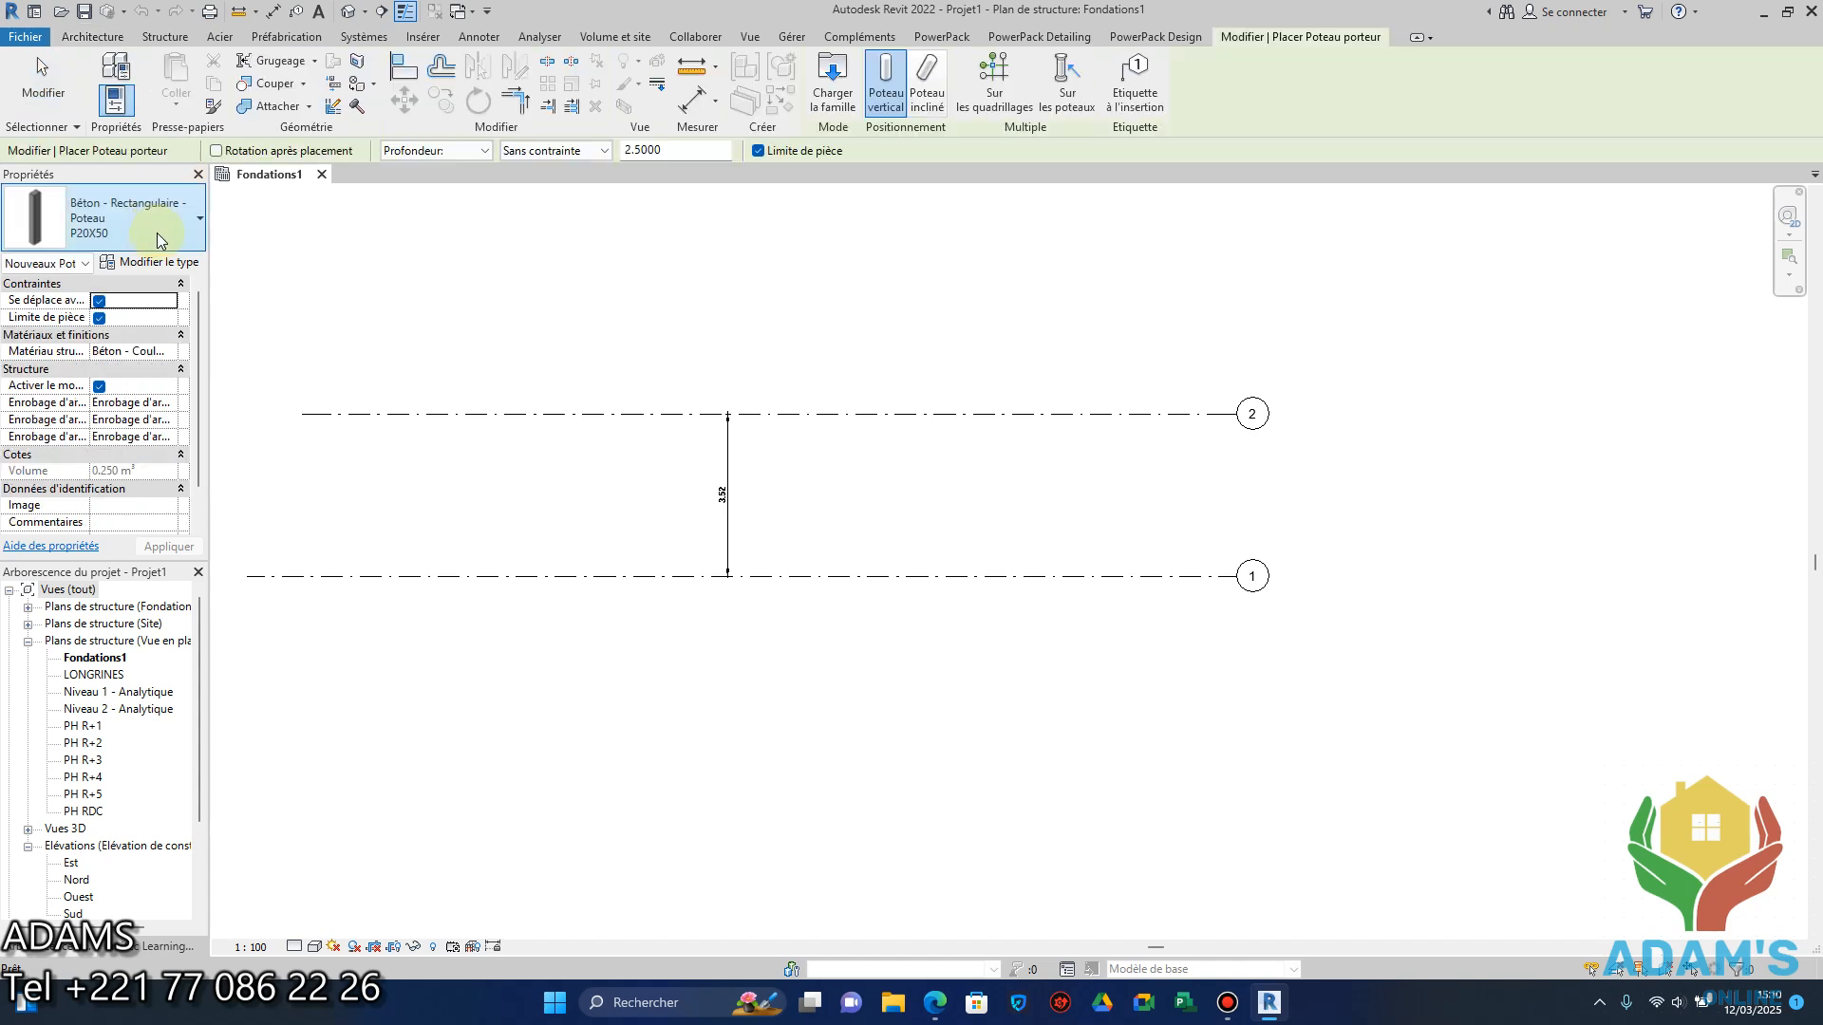
{"action": "left_click", "coordinate": [152, 228]}
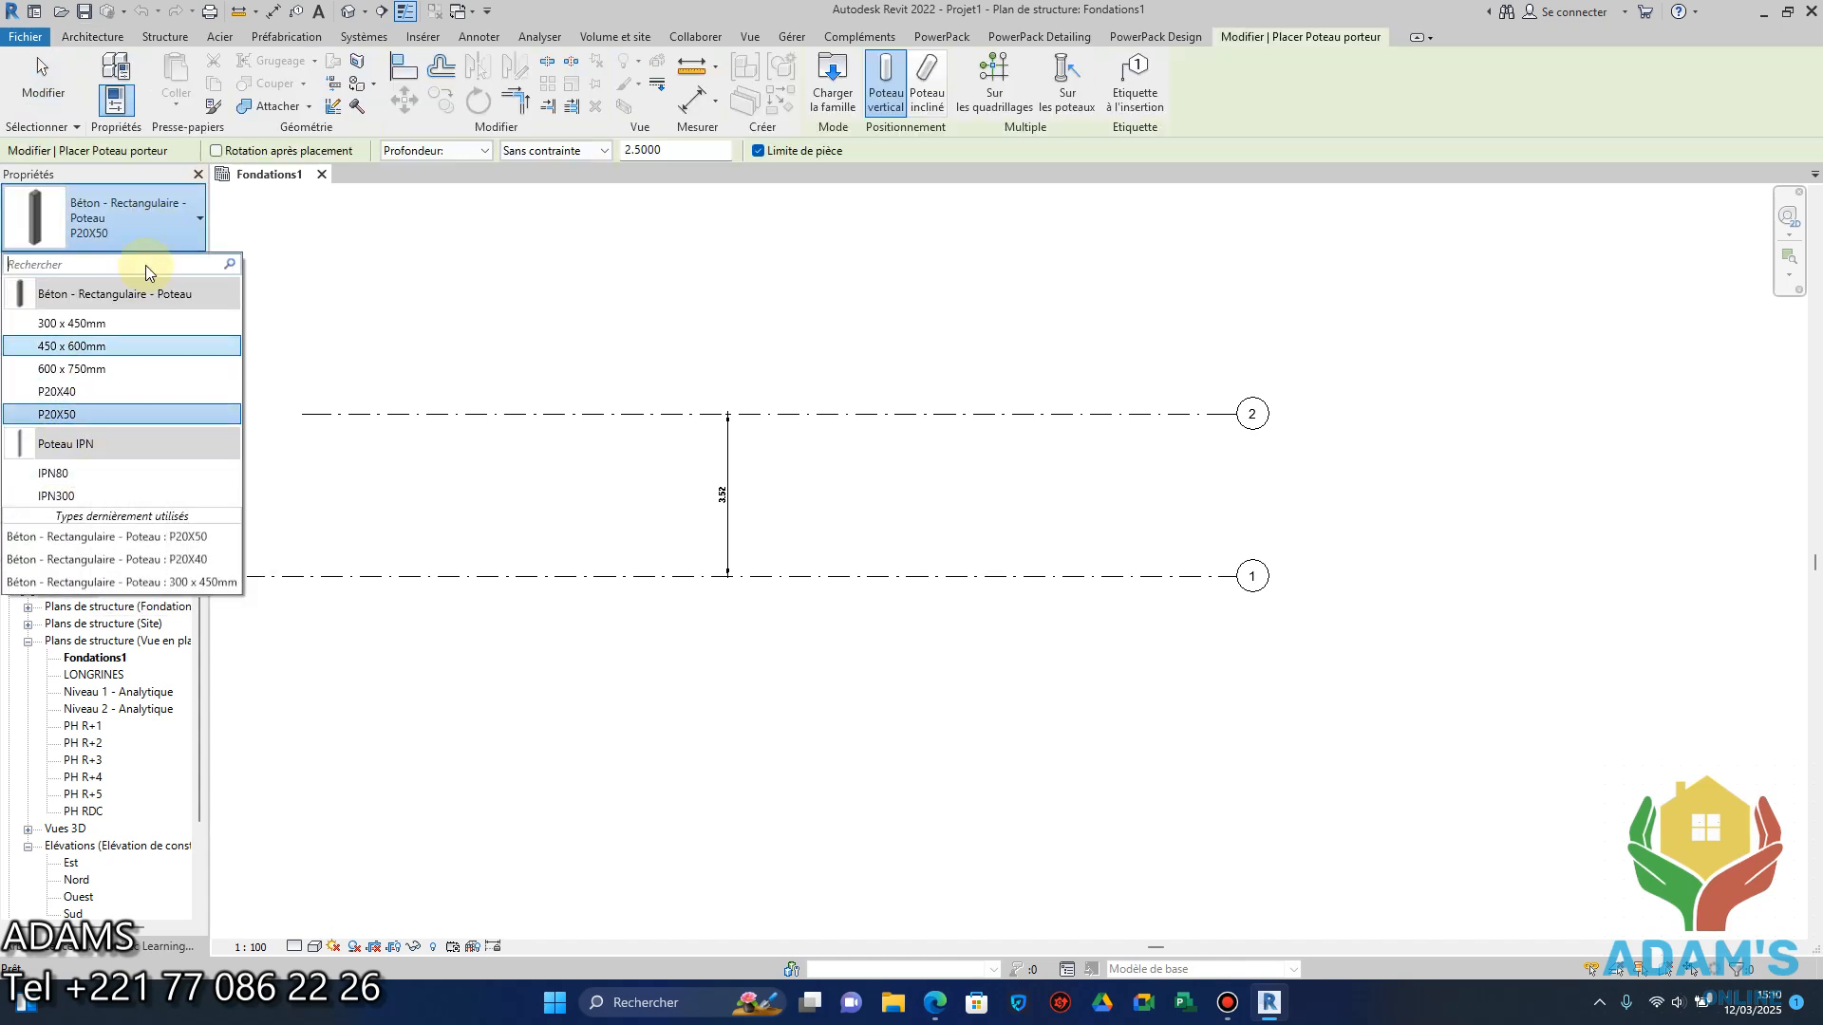
Review the structural beam types available in the new project and leave the beam command.
{"action": "left_click", "coordinate": [164, 37]}
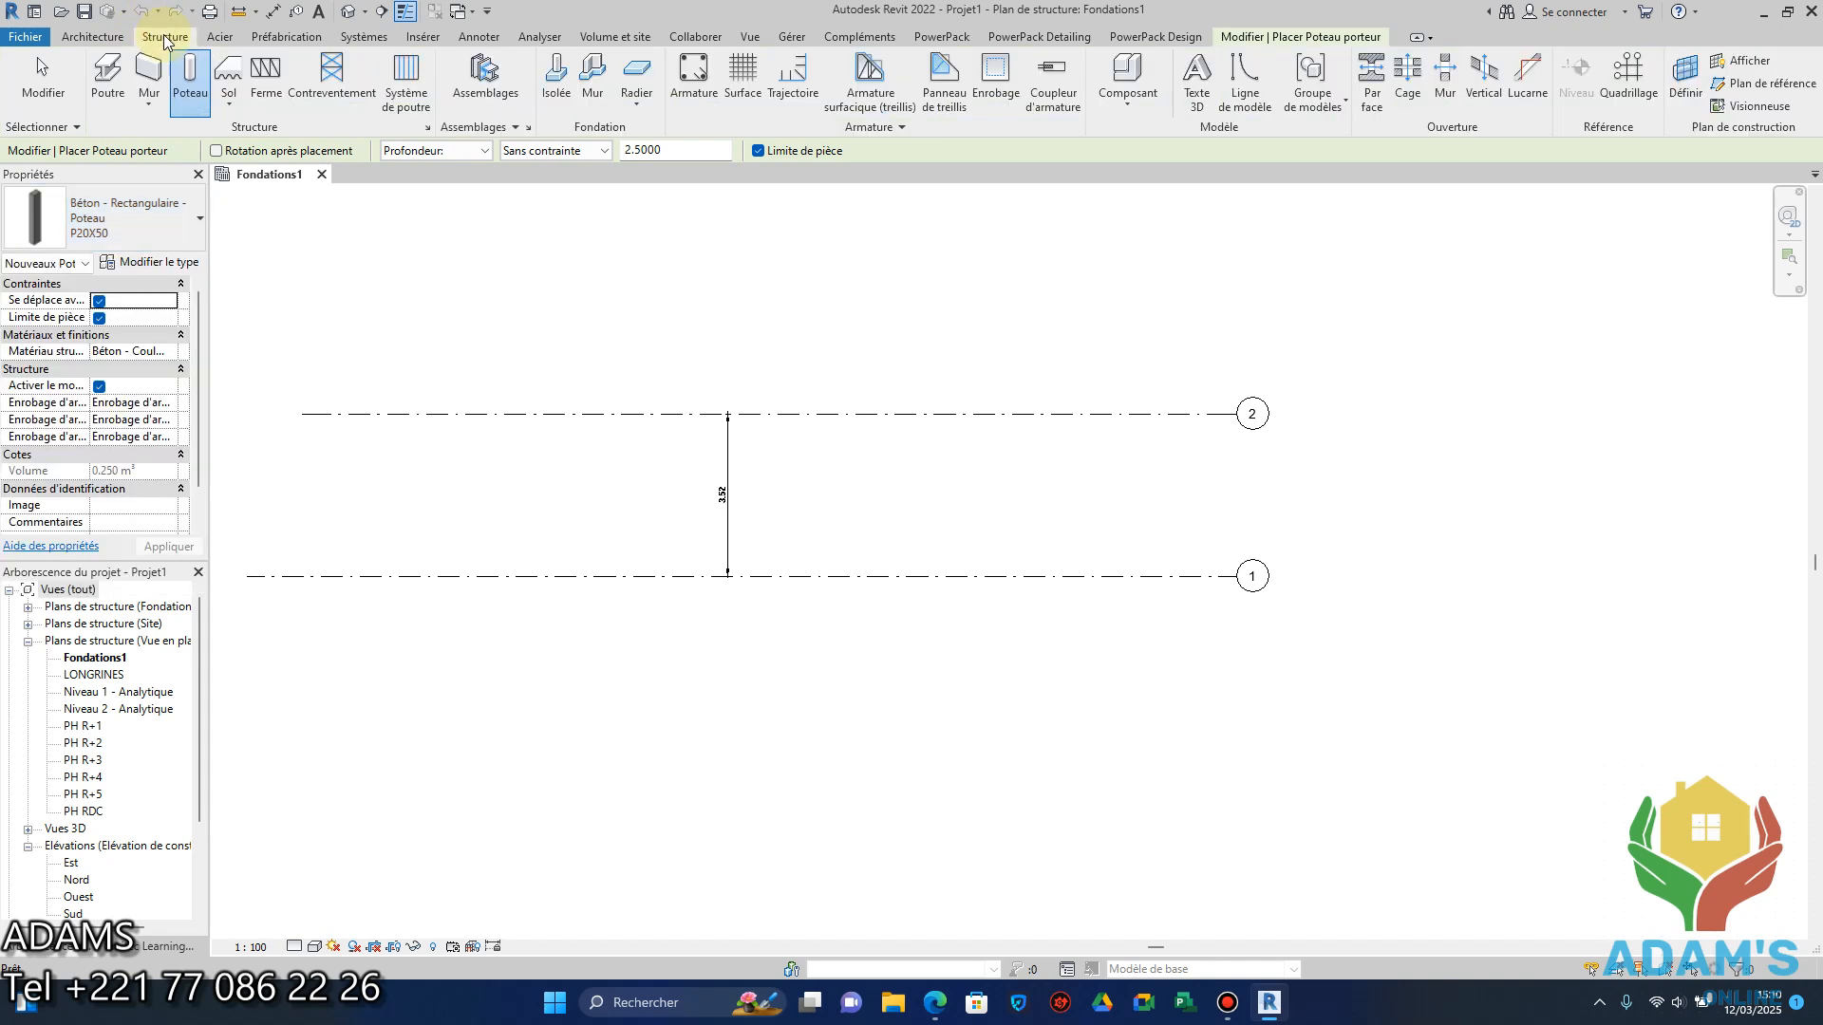
{"action": "left_click", "coordinate": [107, 76]}
{"action": "left_click", "coordinate": [143, 240]}
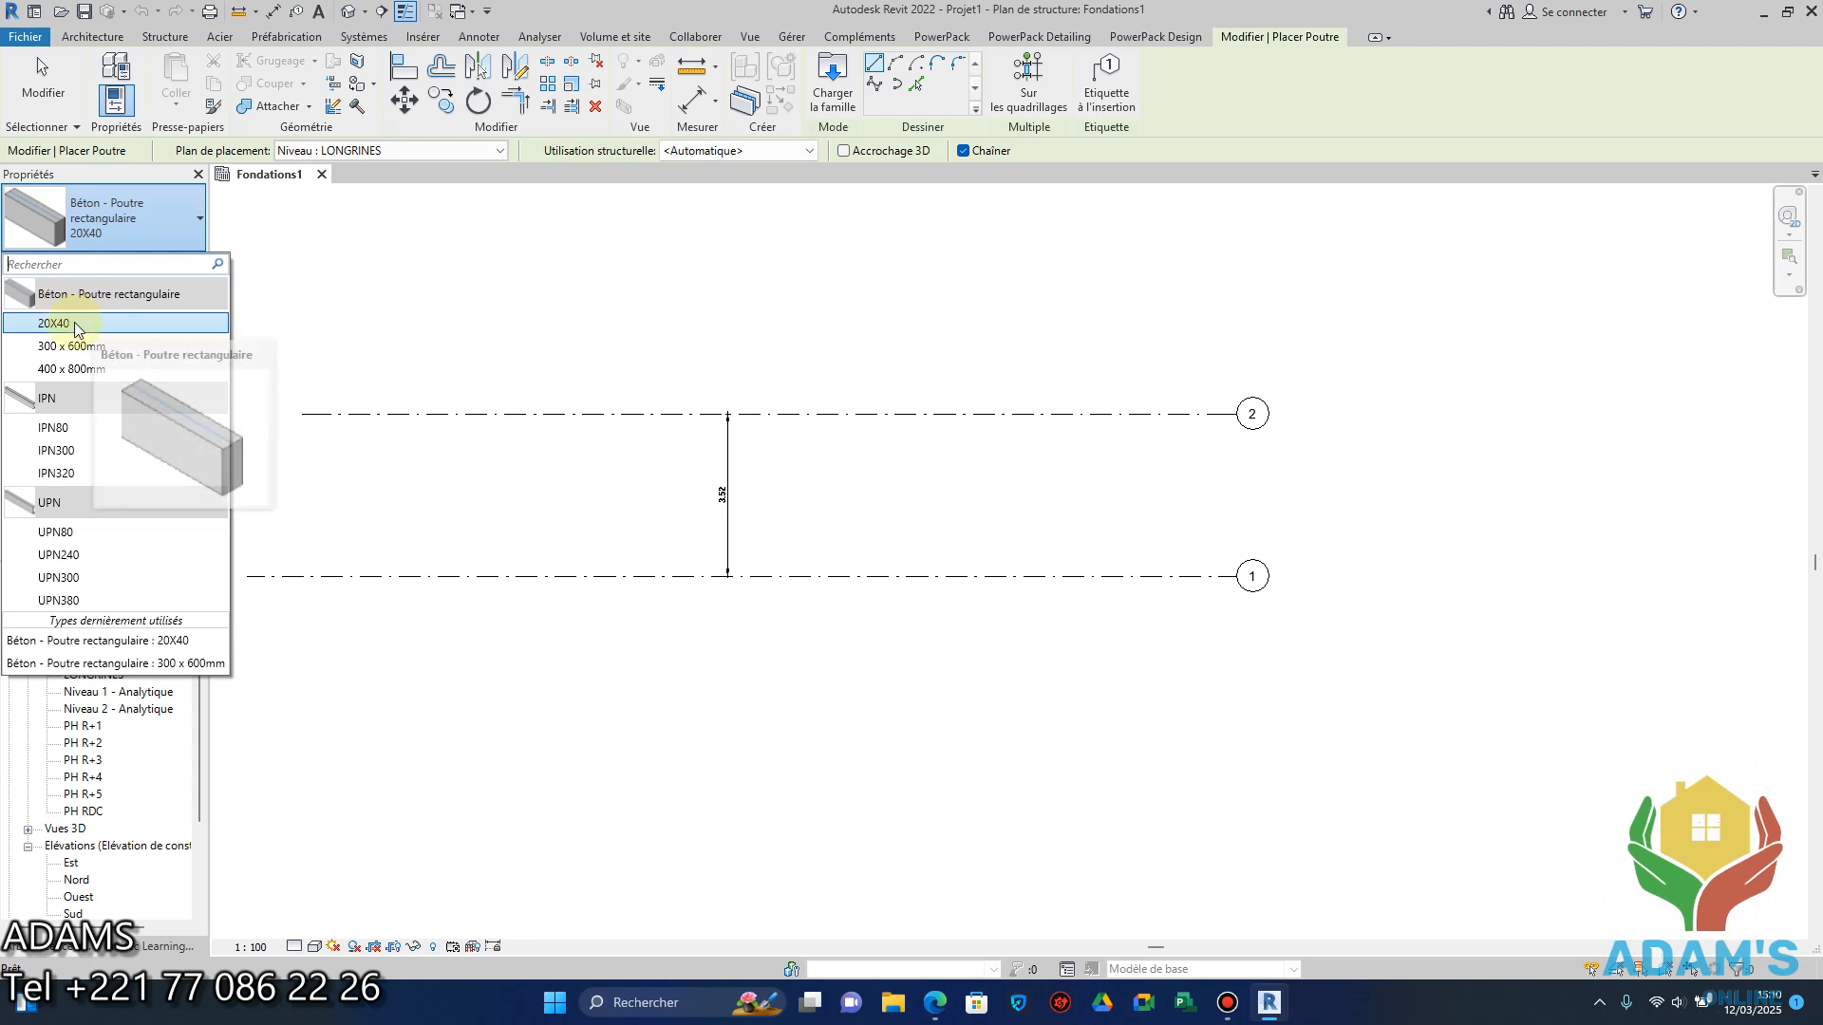
{"action": "key", "text": "Escape"}
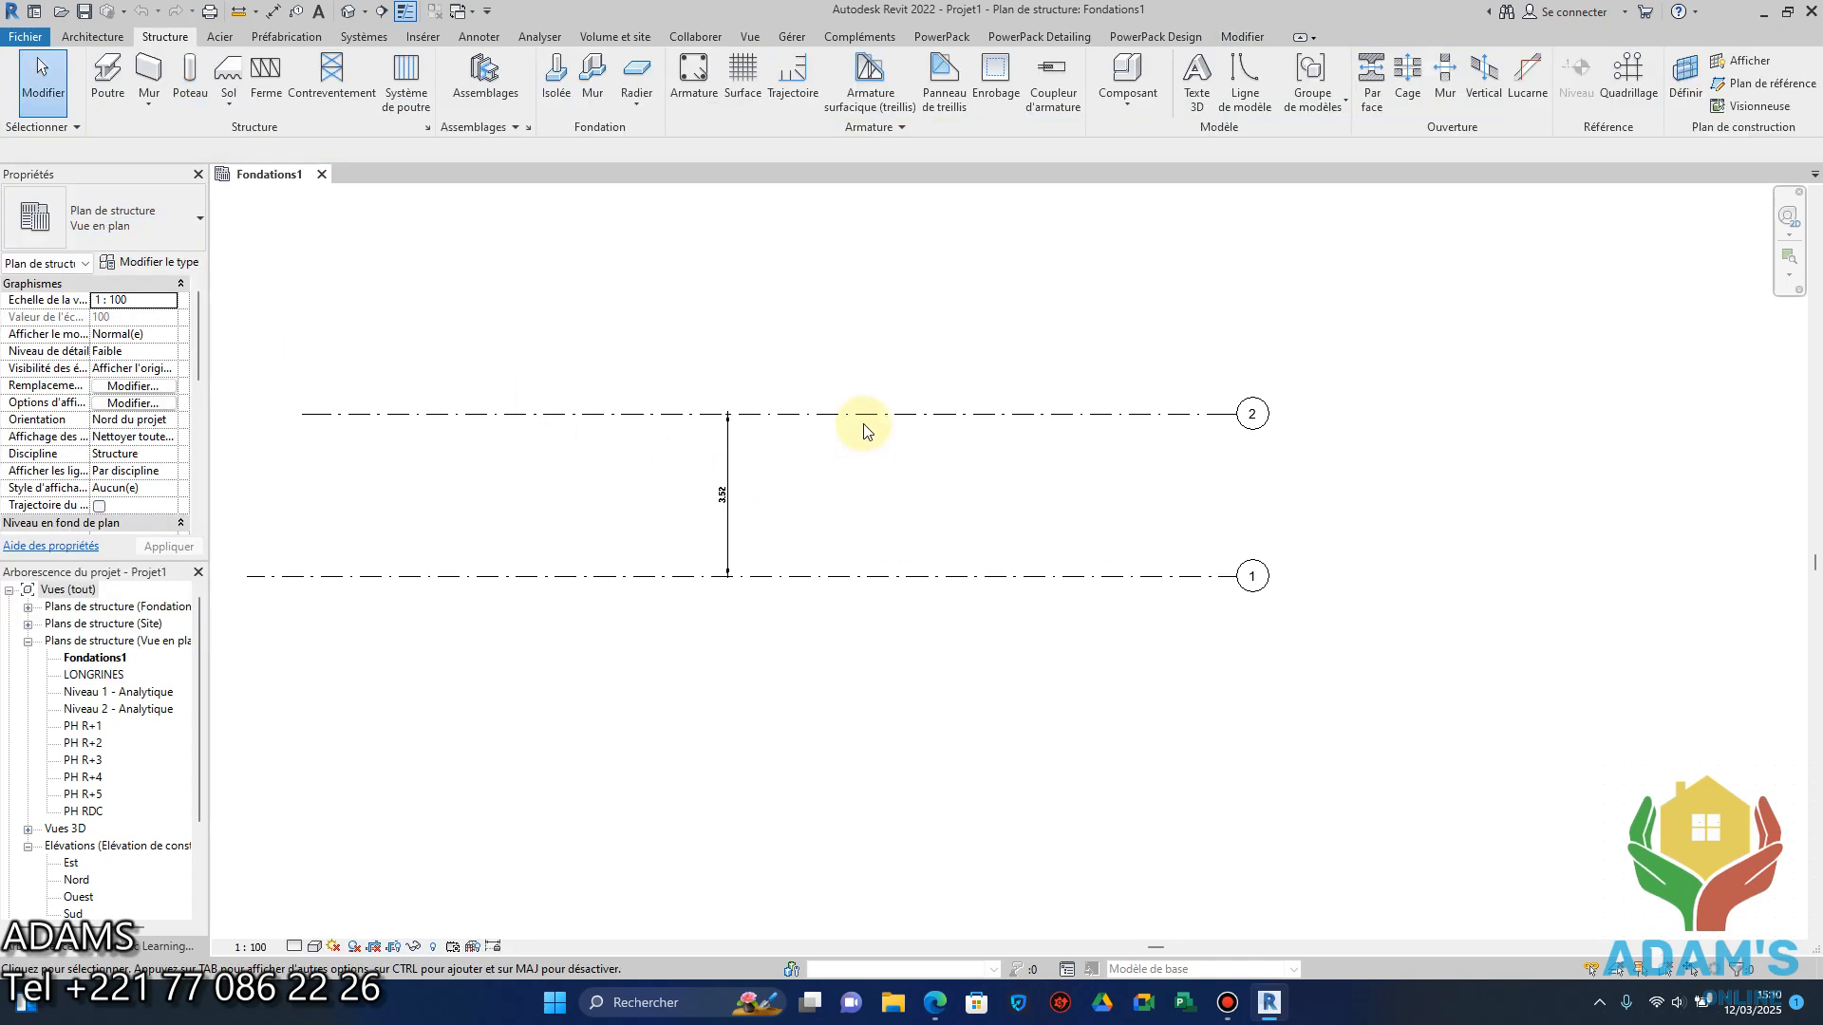
Check the length format in the project units and close the settings without changes.
{"action": "key", "text": "u"}
{"action": "key", "text": "n"}
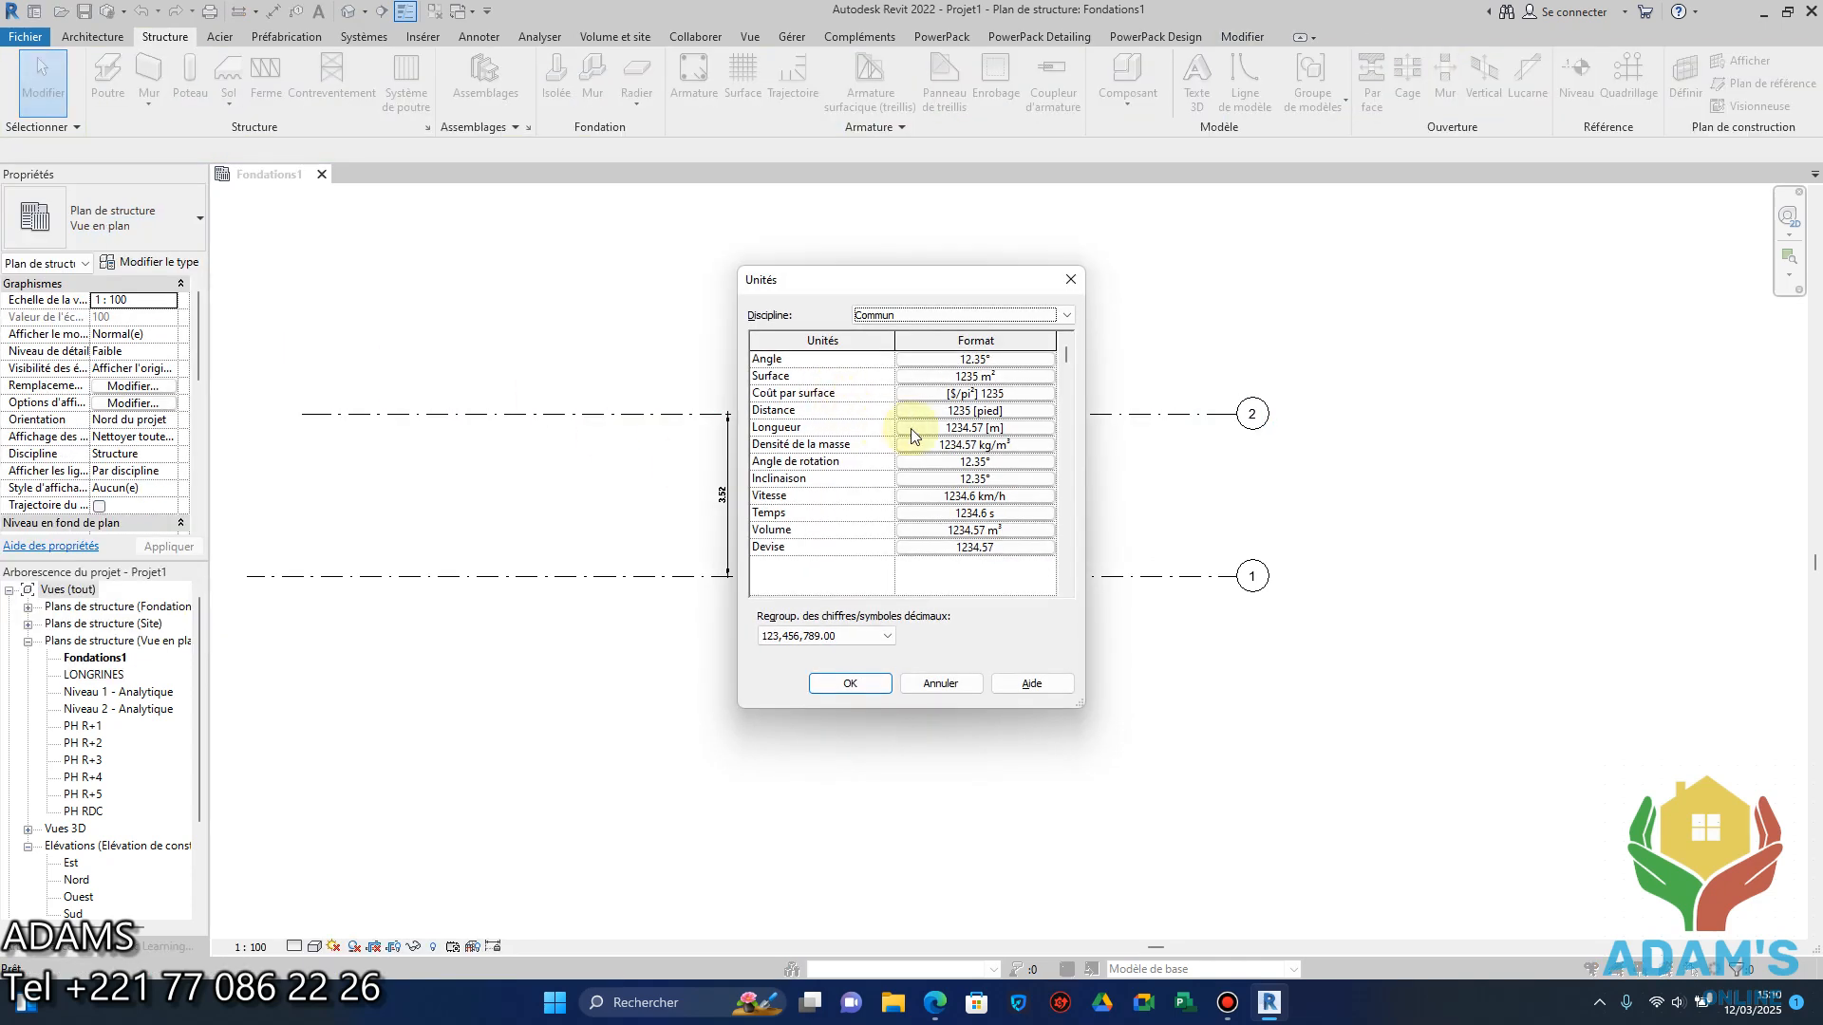
{"action": "left_click", "coordinate": [995, 428]}
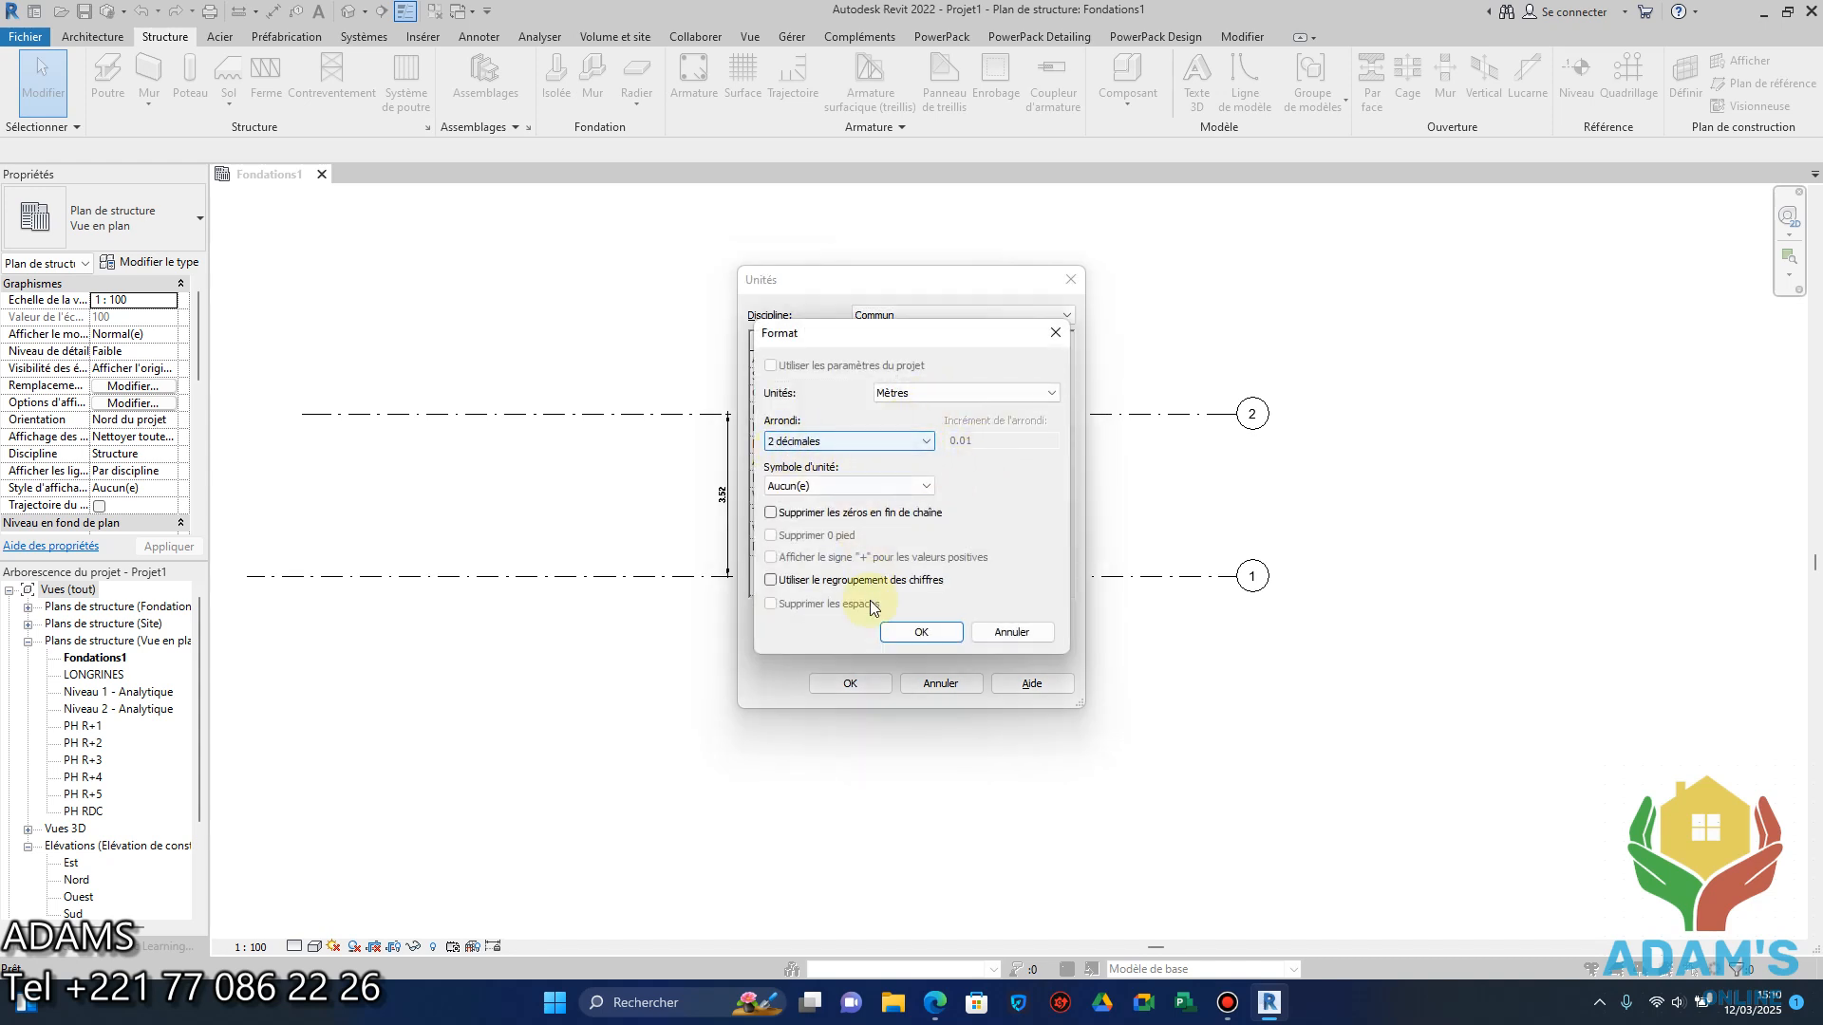
{"action": "left_click", "coordinate": [921, 632]}
{"action": "left_click", "coordinate": [1018, 636]}
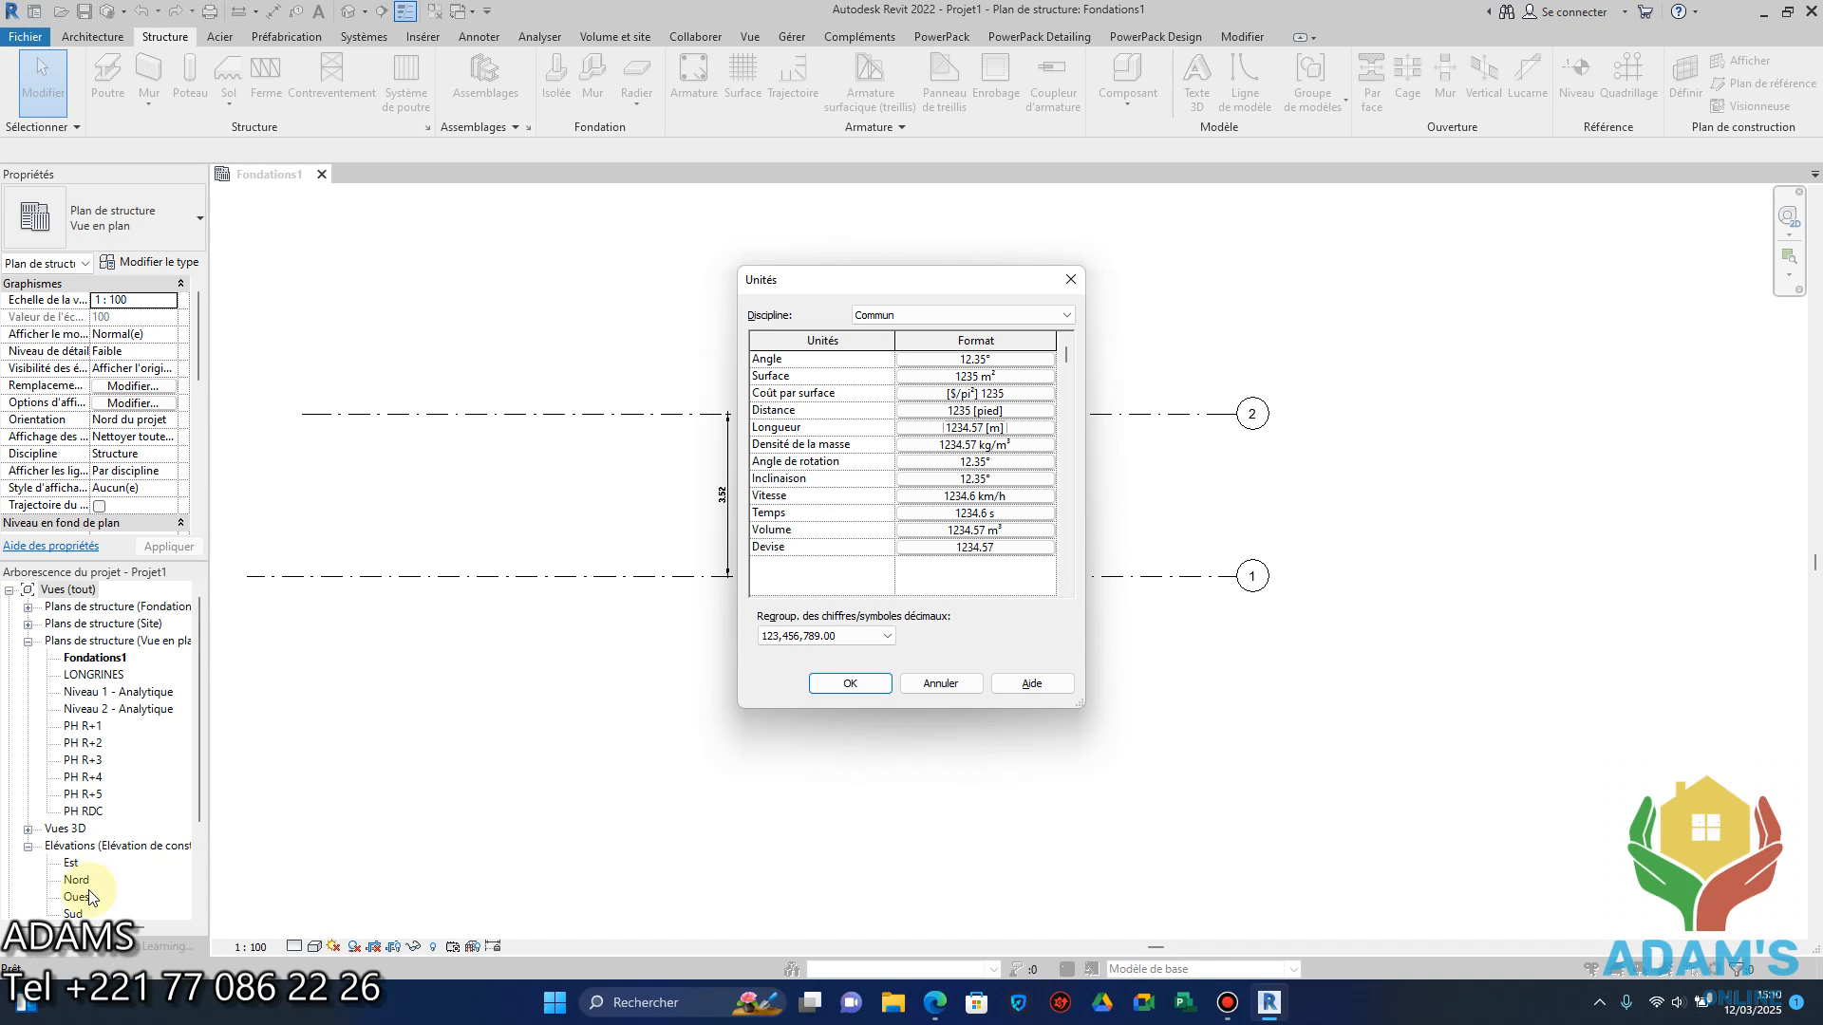
{"action": "left_click", "coordinate": [982, 693]}
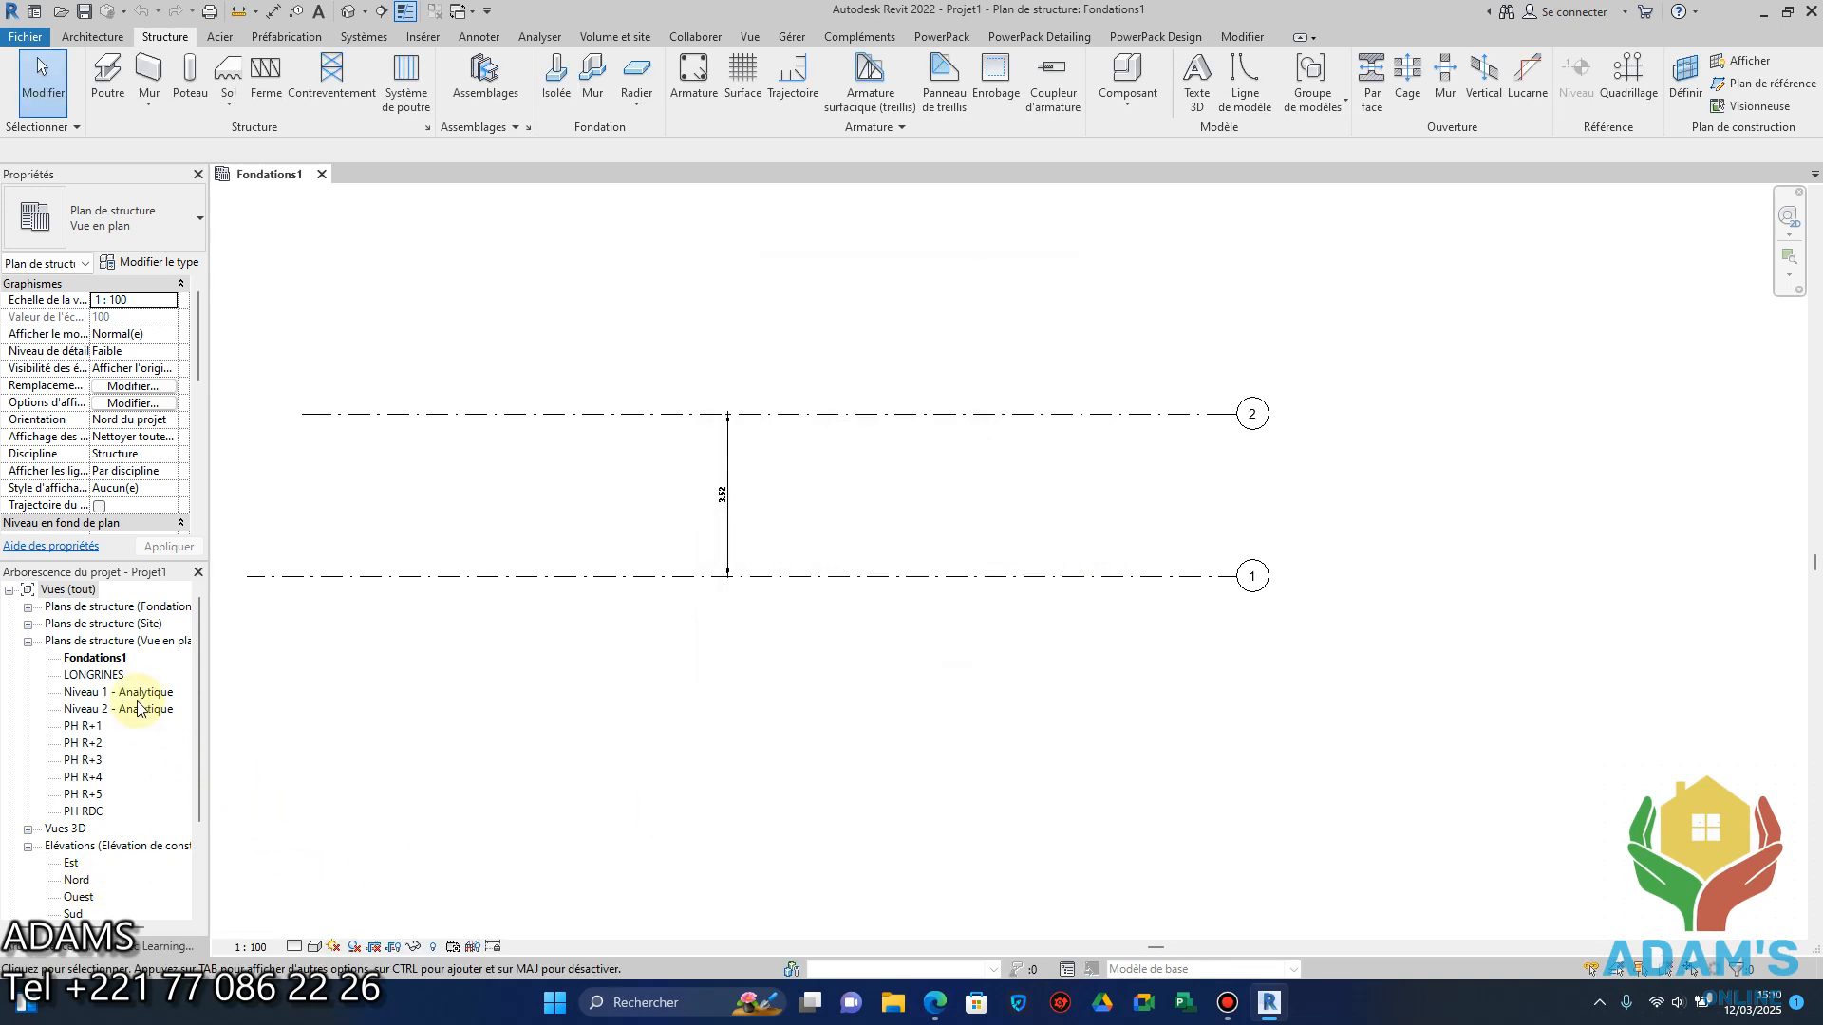
Examine the level names and elevations in the Est elevation view of the new project.
{"action": "double_click", "coordinate": [68, 864]}
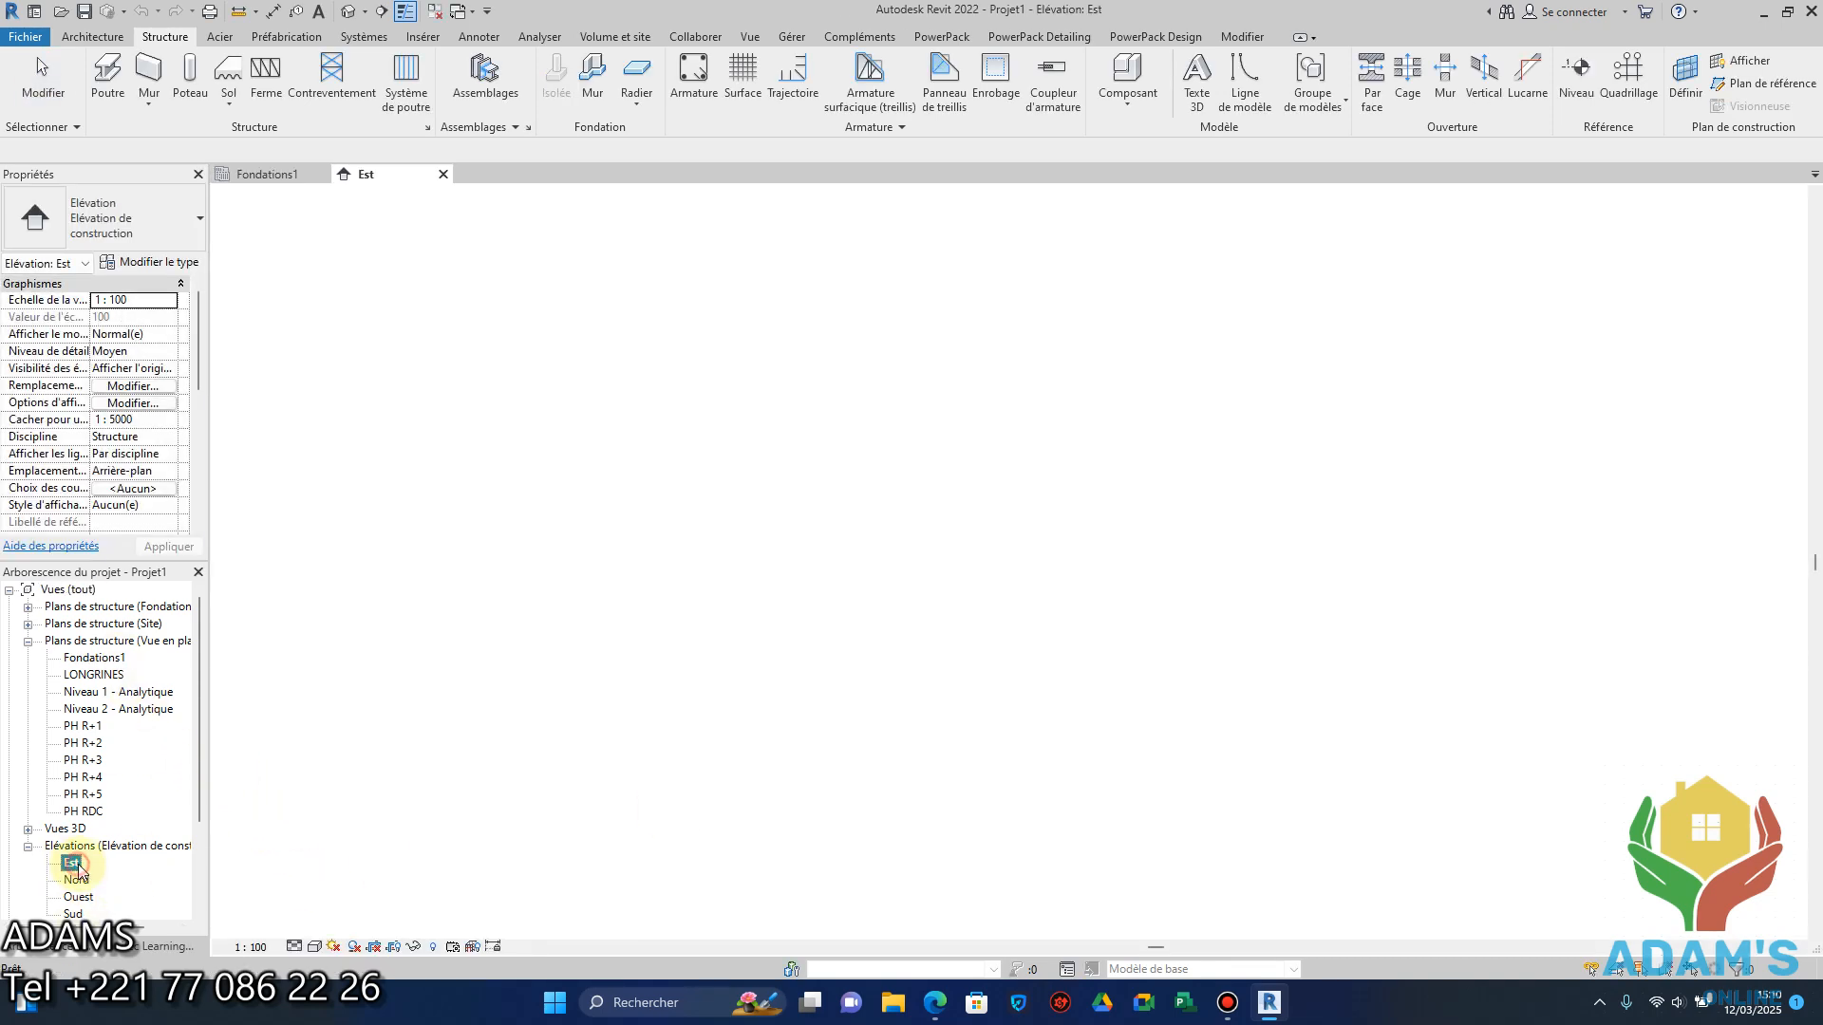
{"action": "left_click", "coordinate": [273, 176]}
{"action": "scroll", "coordinate": [767, 461], "scroll_direction": "down", "scroll_amount": 2}
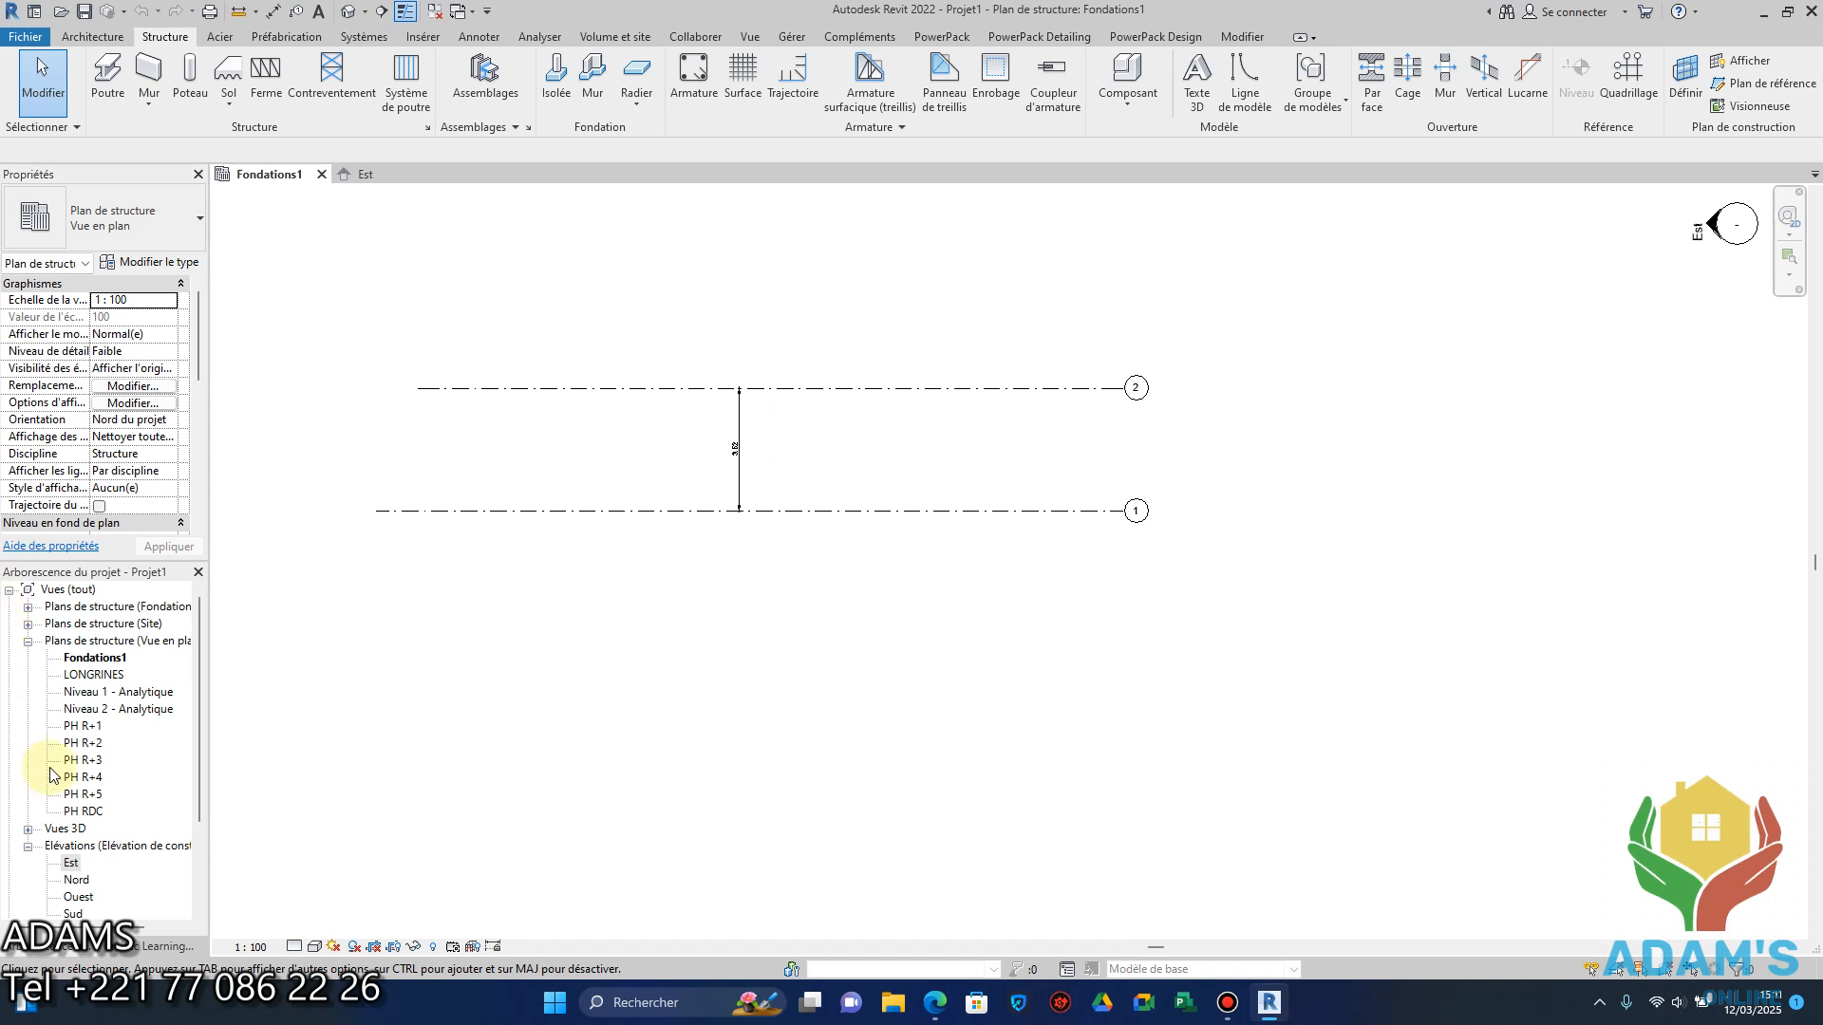
{"action": "left_click", "coordinate": [71, 862]}
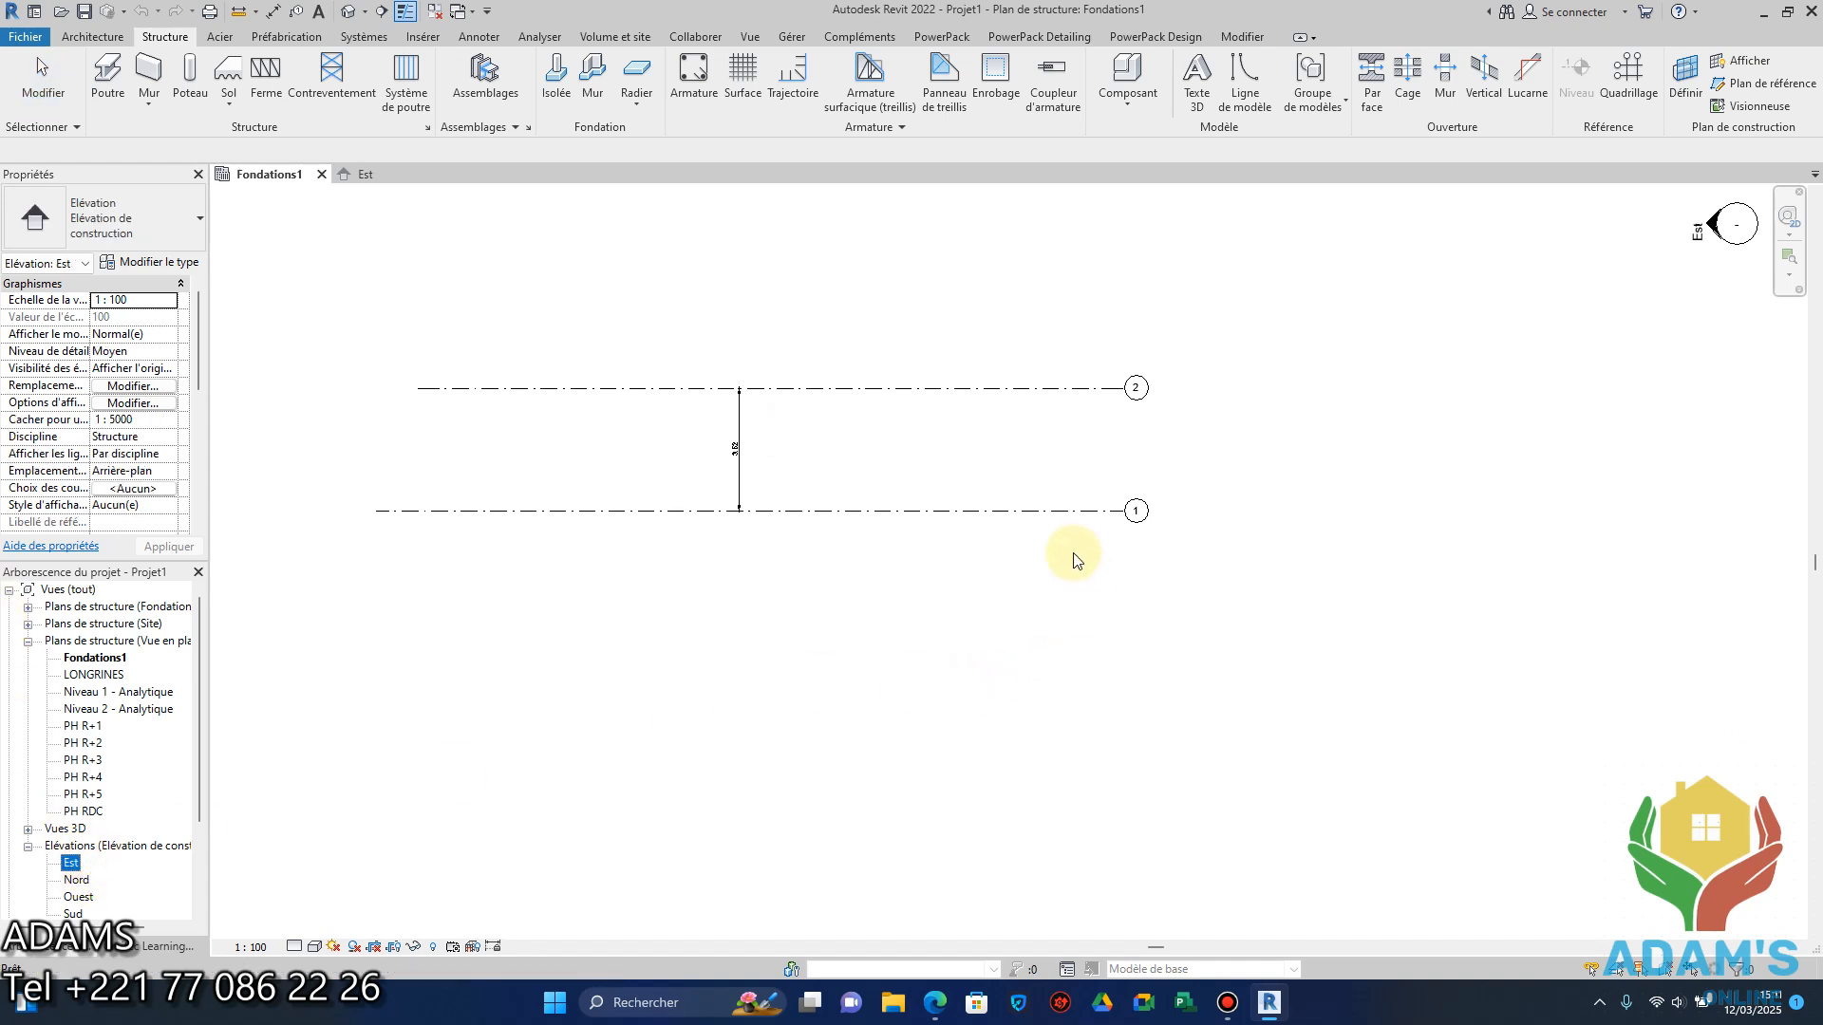
{"action": "double_click", "coordinate": [70, 862]}
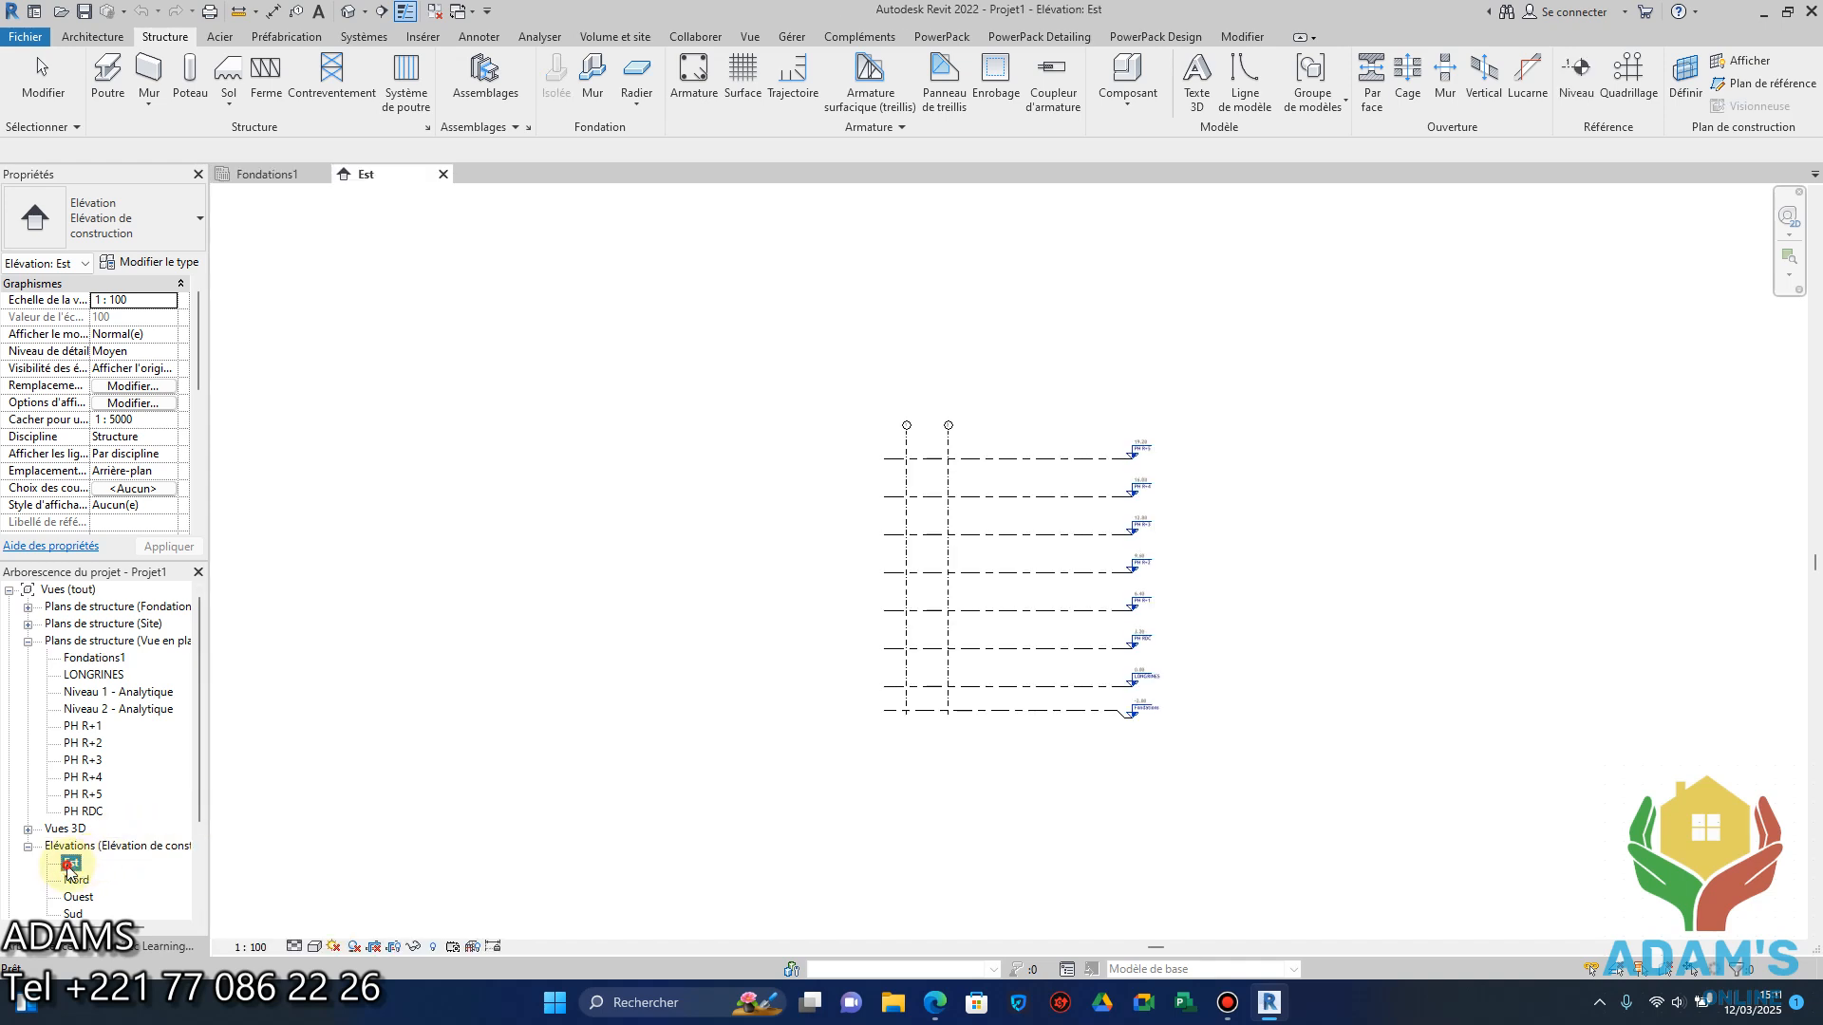
{"action": "scroll", "coordinate": [1159, 700], "scroll_direction": "up", "scroll_amount": 5}
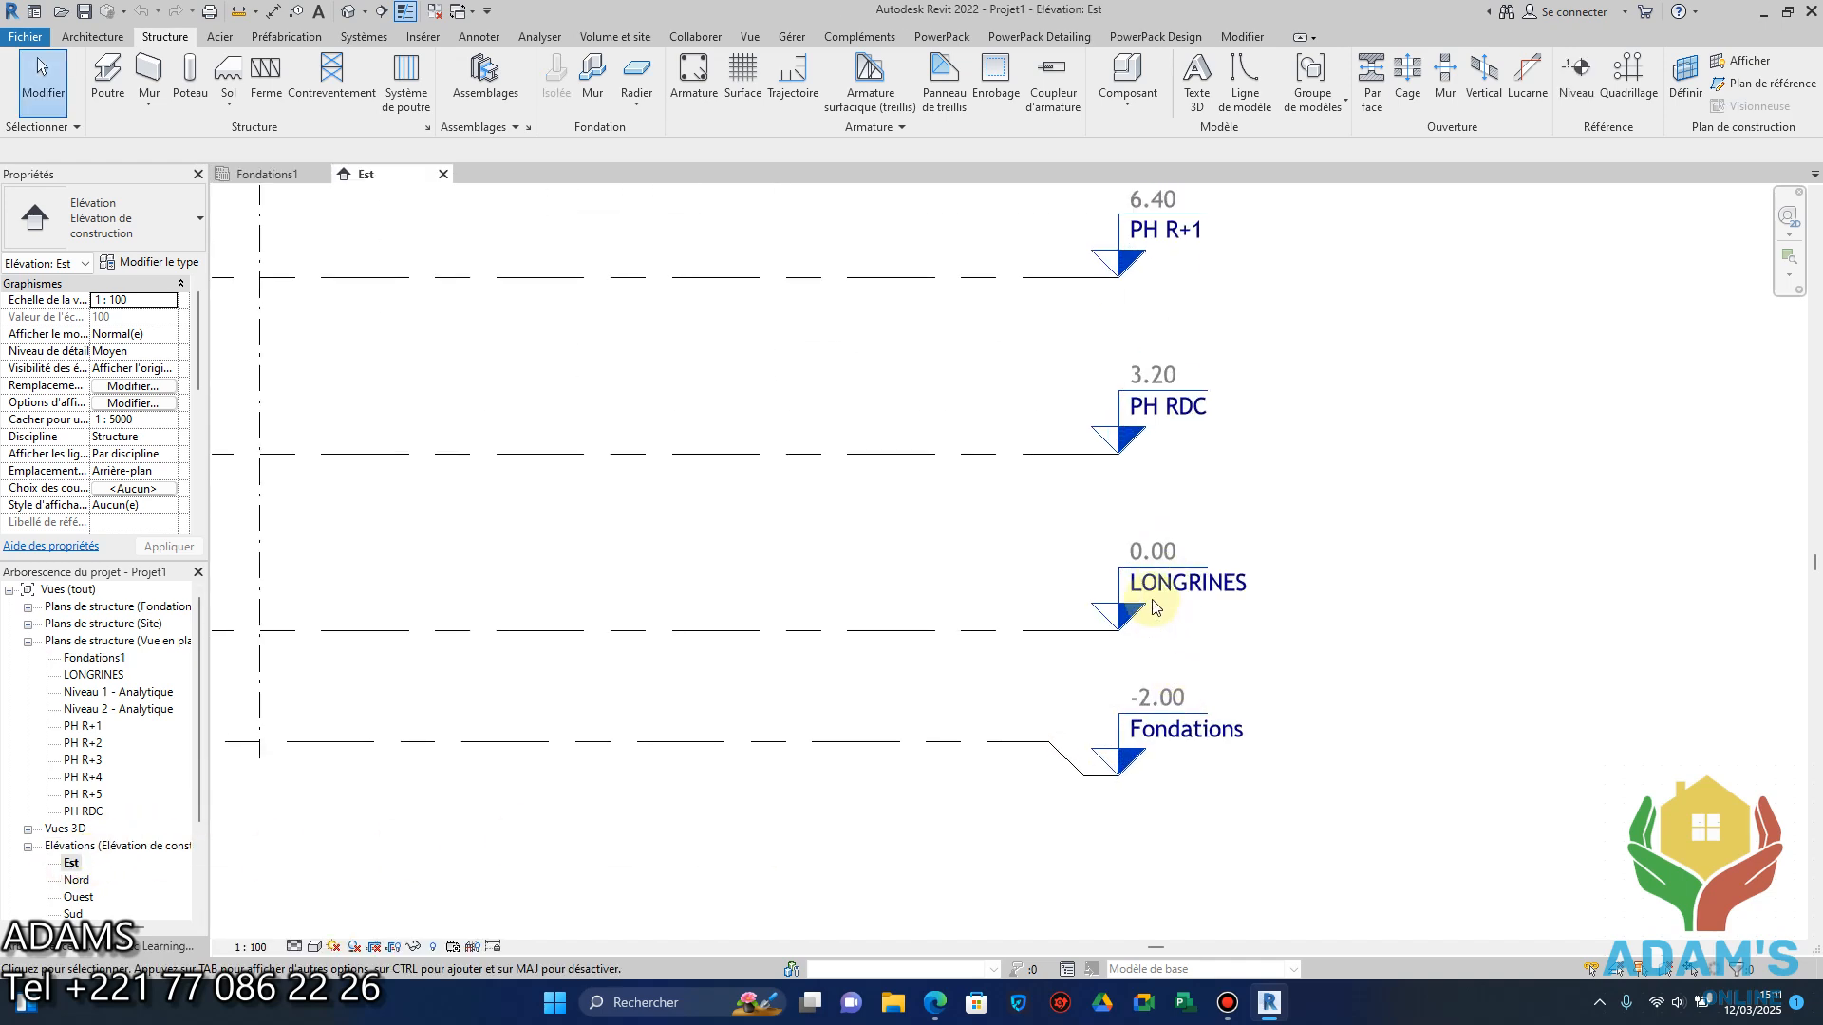
{"action": "scroll", "coordinate": [1163, 593], "scroll_direction": "down", "scroll_amount": 5}
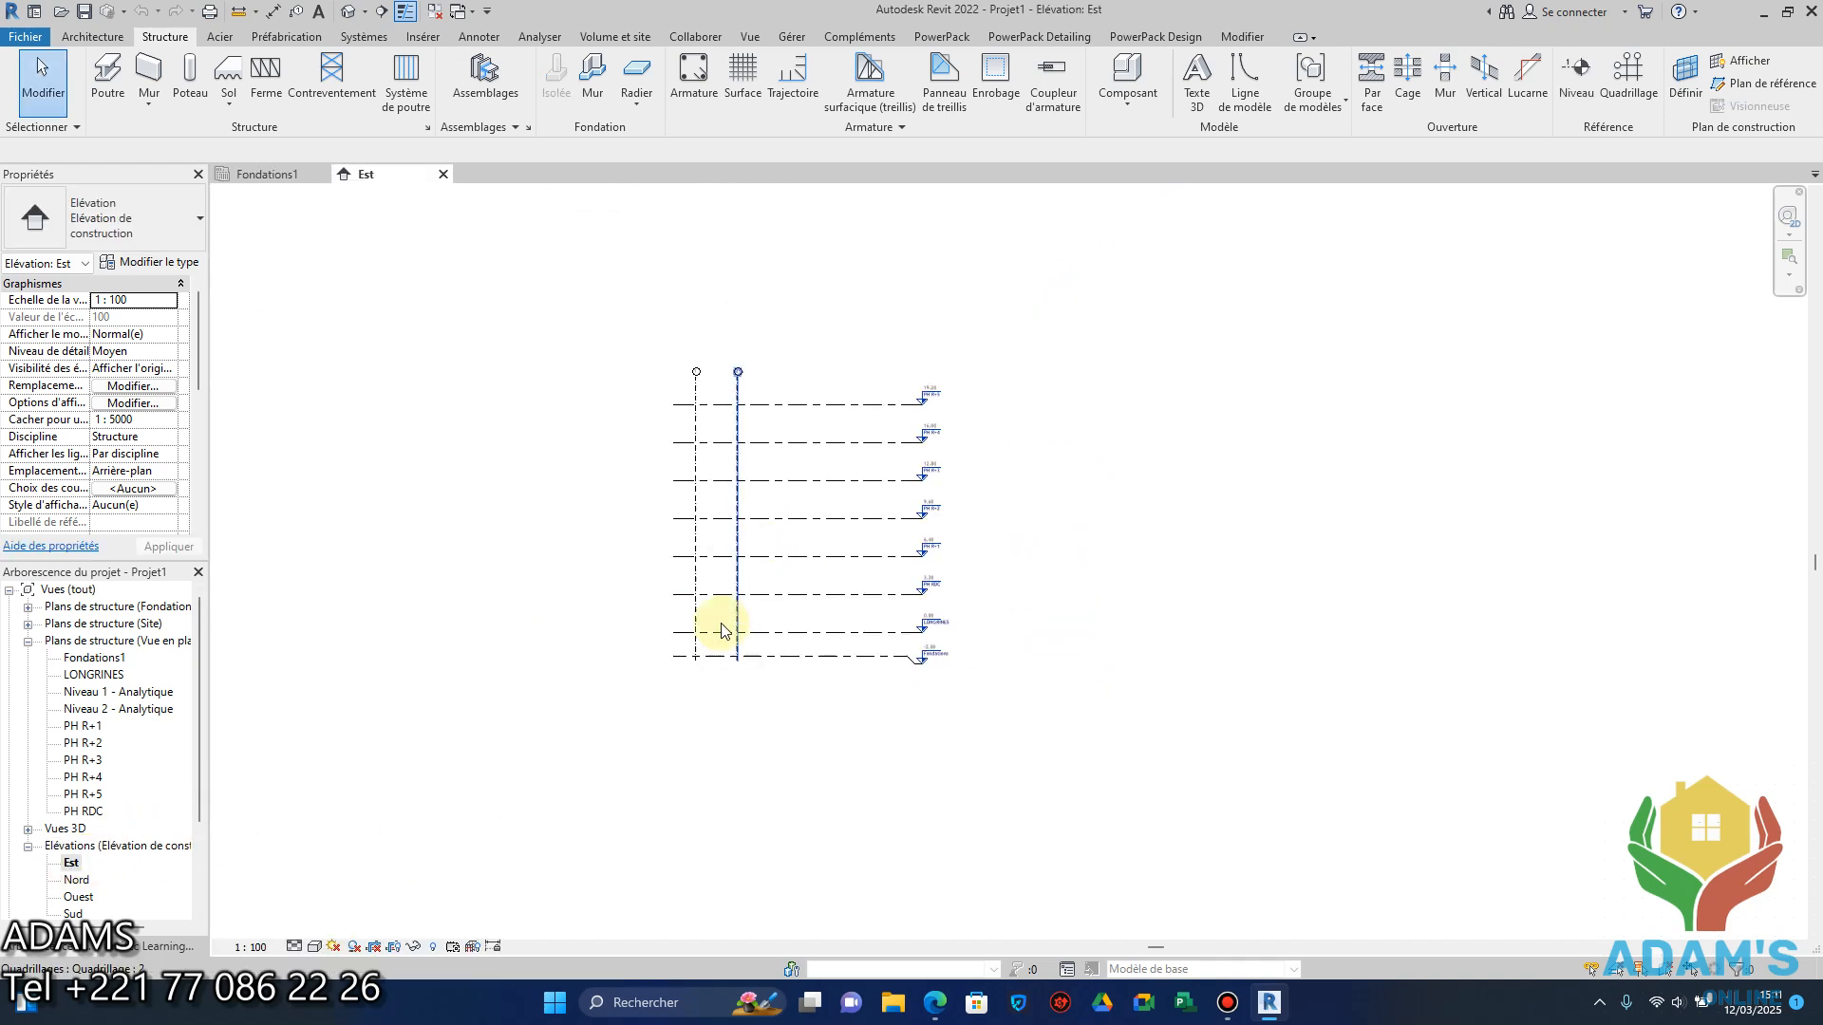
Return to the Fondations1 plan, review the isolated foundation types in the project and leave the placement command.
{"action": "left_click", "coordinate": [281, 174]}
{"action": "mouse_move", "coordinate": [785, 513]}
{"action": "middle_mouse_down"}
{"action": "mouse_move", "coordinate": [756, 617]}
{"action": "mouse_move", "coordinate": [773, 545]}
{"action": "middle_mouse_up"}
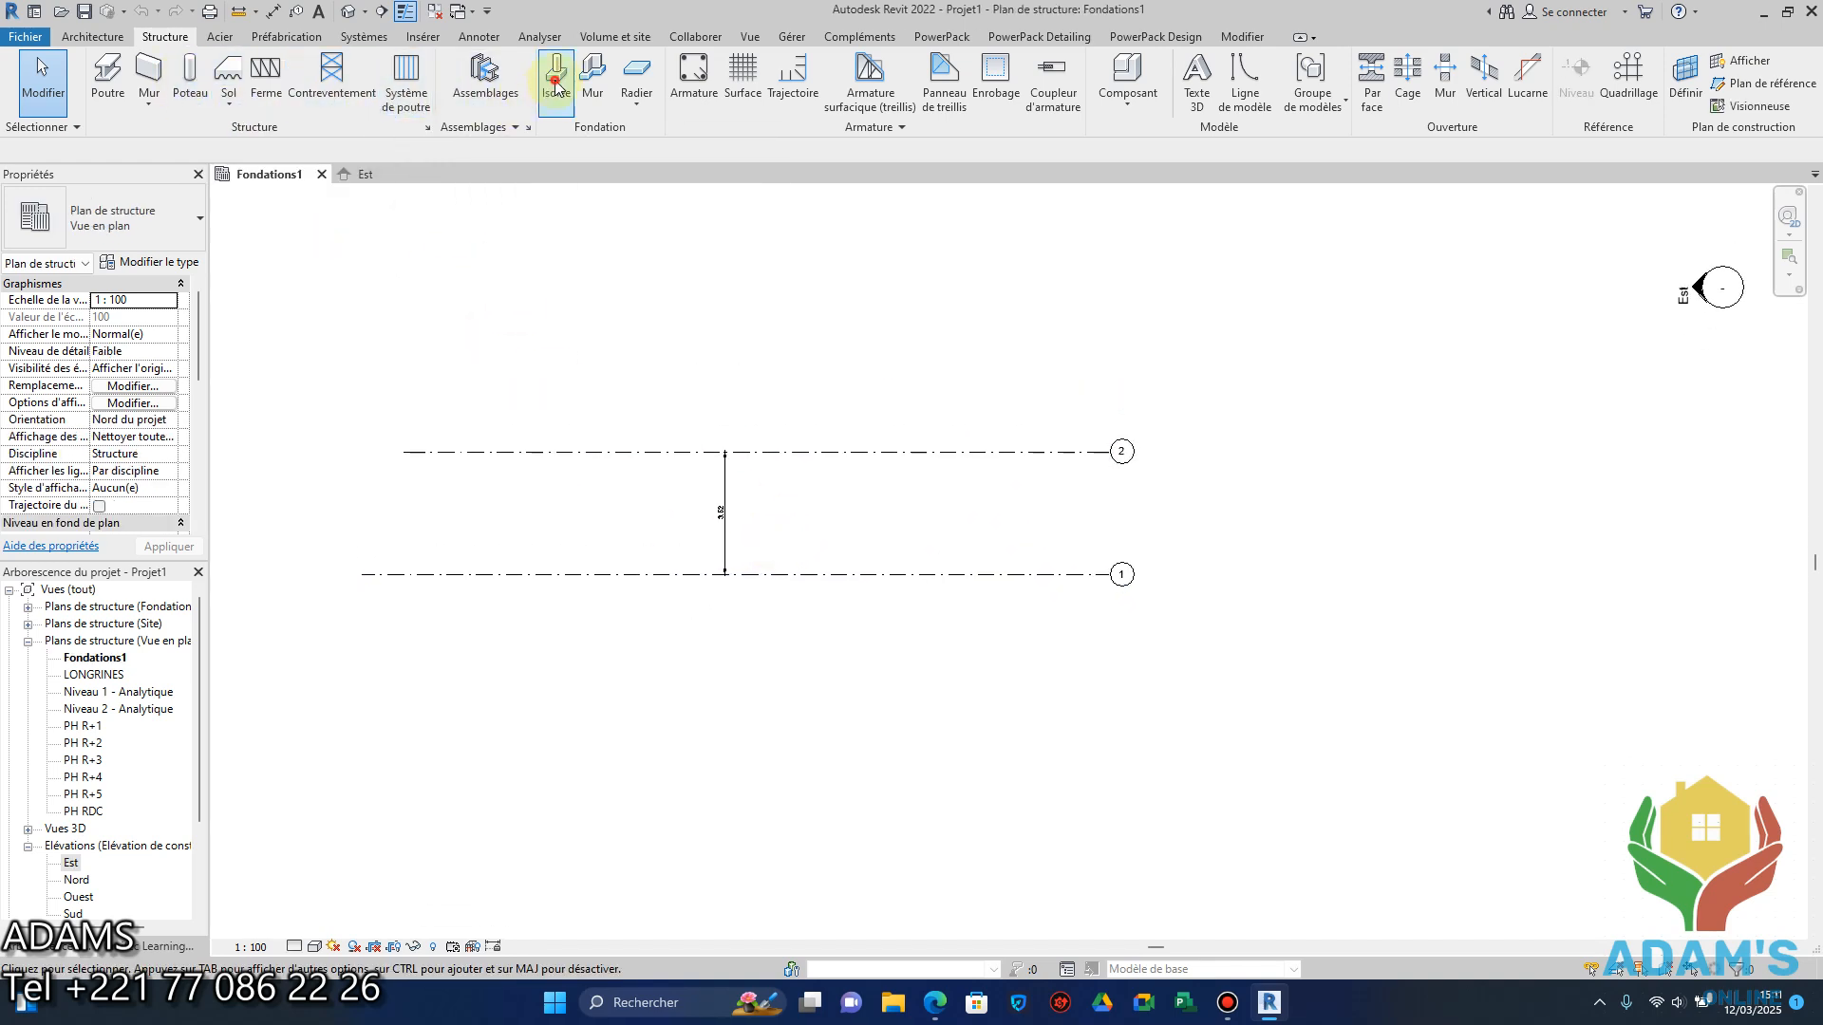
{"action": "left_click", "coordinate": [555, 79]}
{"action": "left_click", "coordinate": [157, 220]}
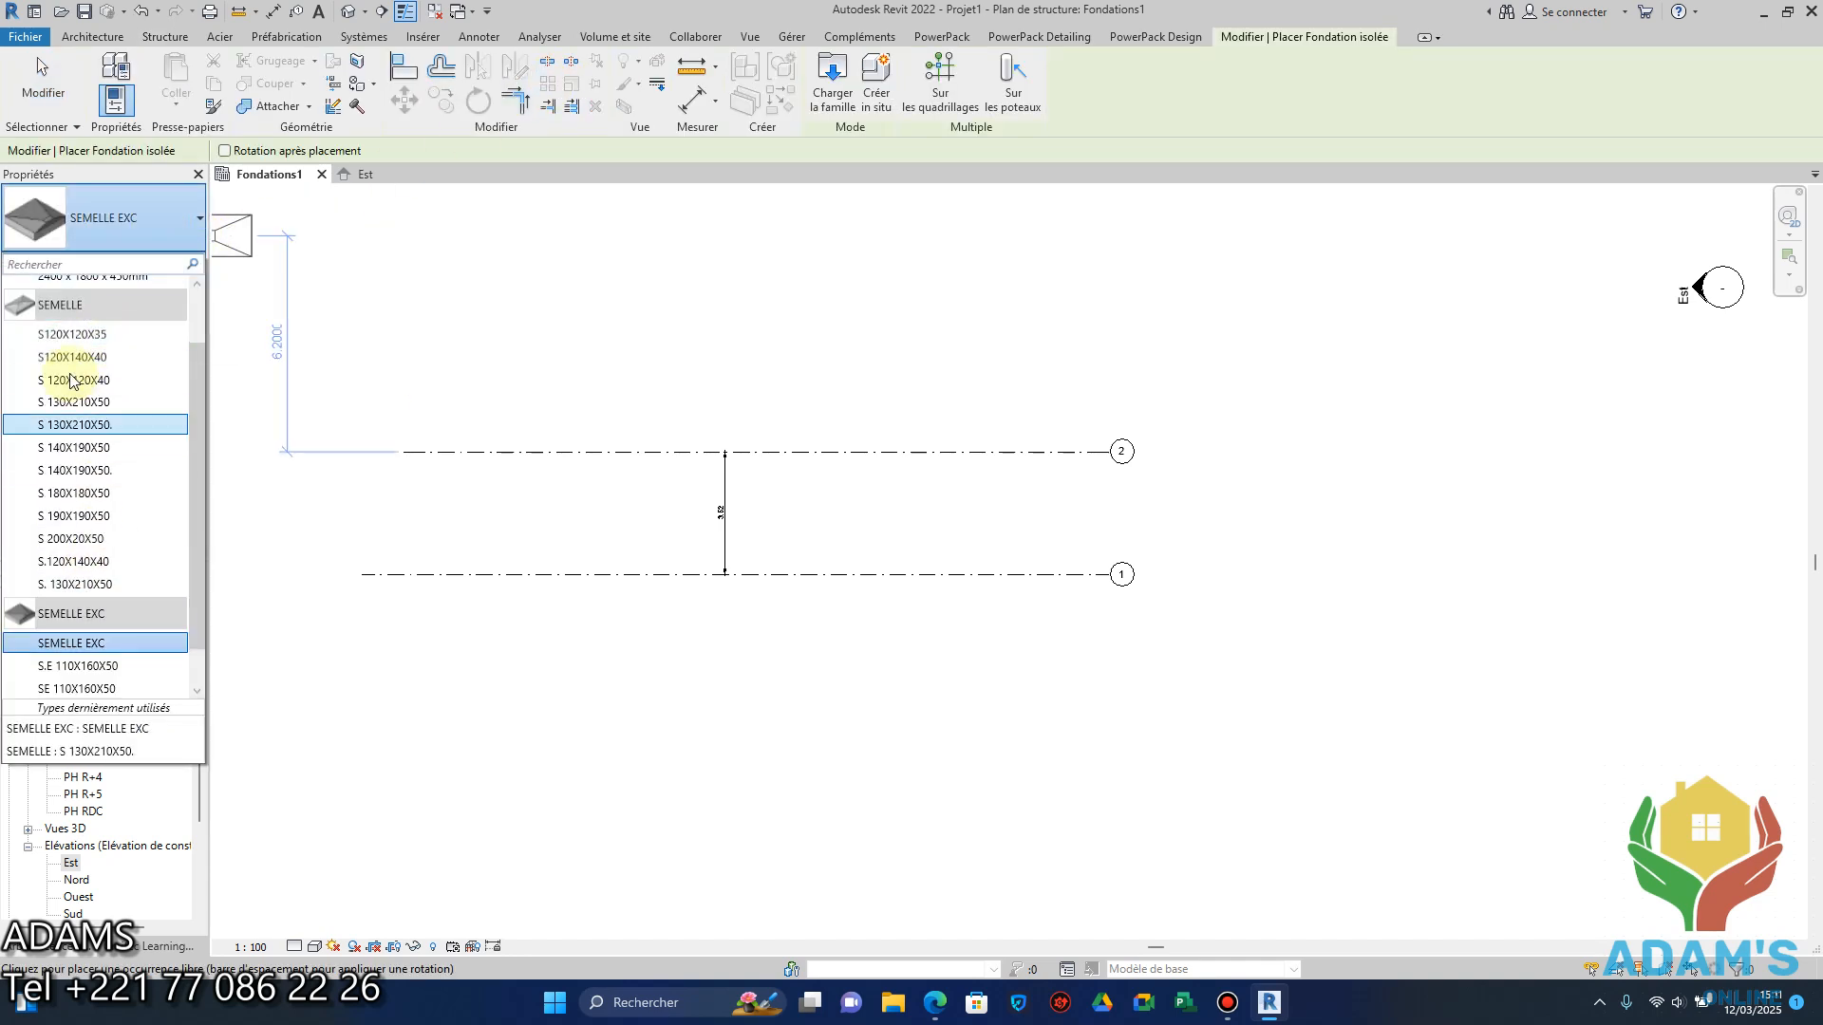
{"action": "scroll", "coordinate": [95, 337], "scroll_direction": "down", "scroll_amount": 1}
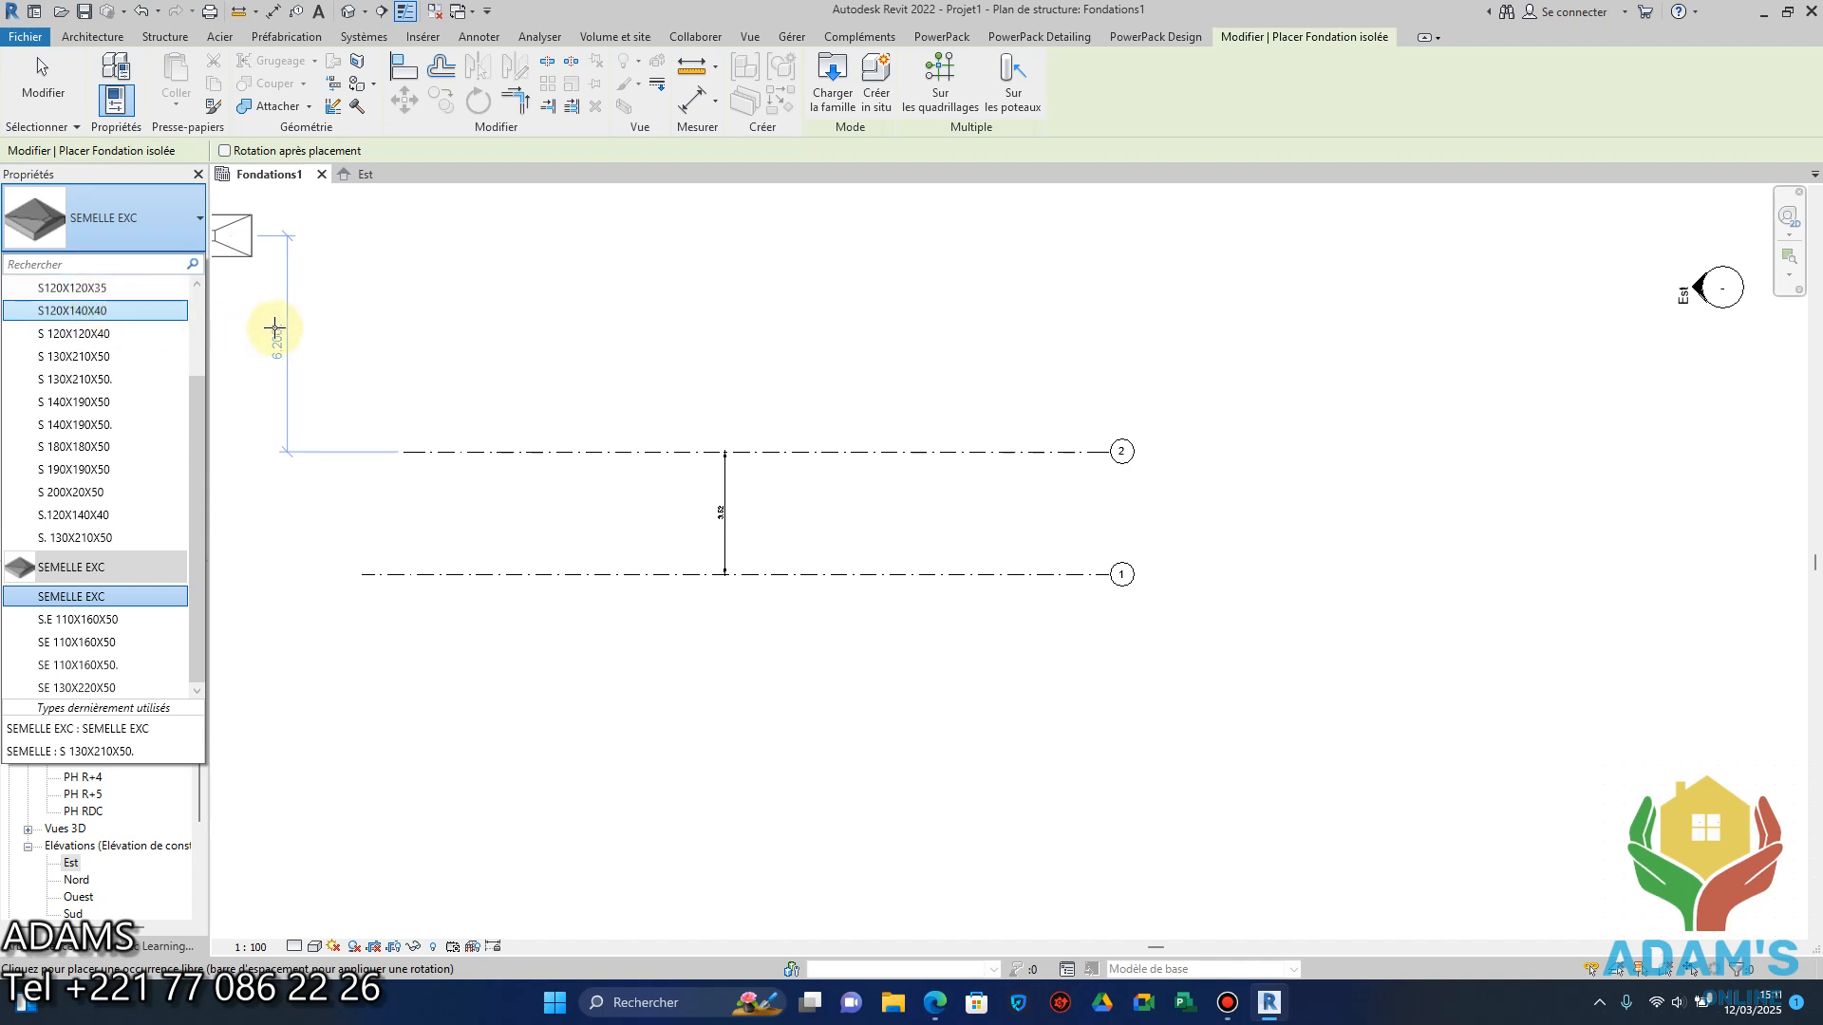
{"action": "scroll", "coordinate": [275, 323], "scroll_direction": "up", "scroll_amount": 2}
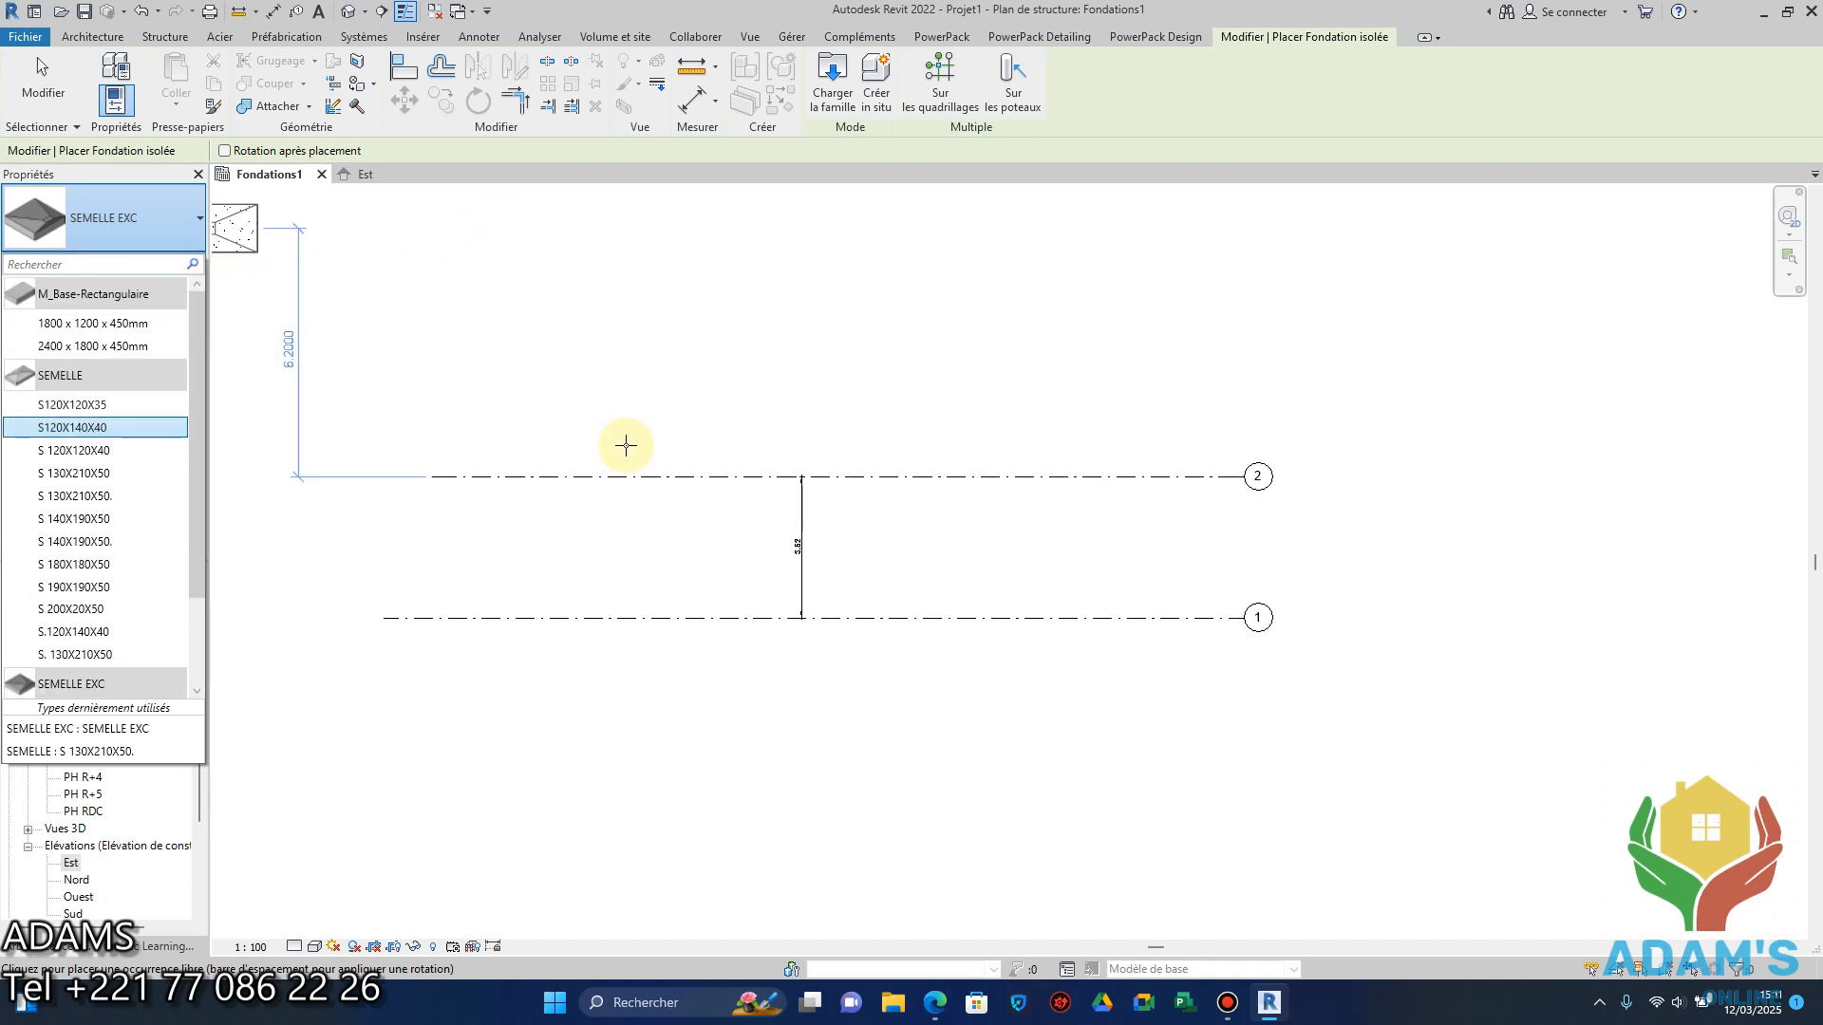
{"action": "key", "text": "Escape"}
{"action": "key", "text": "Escape"}
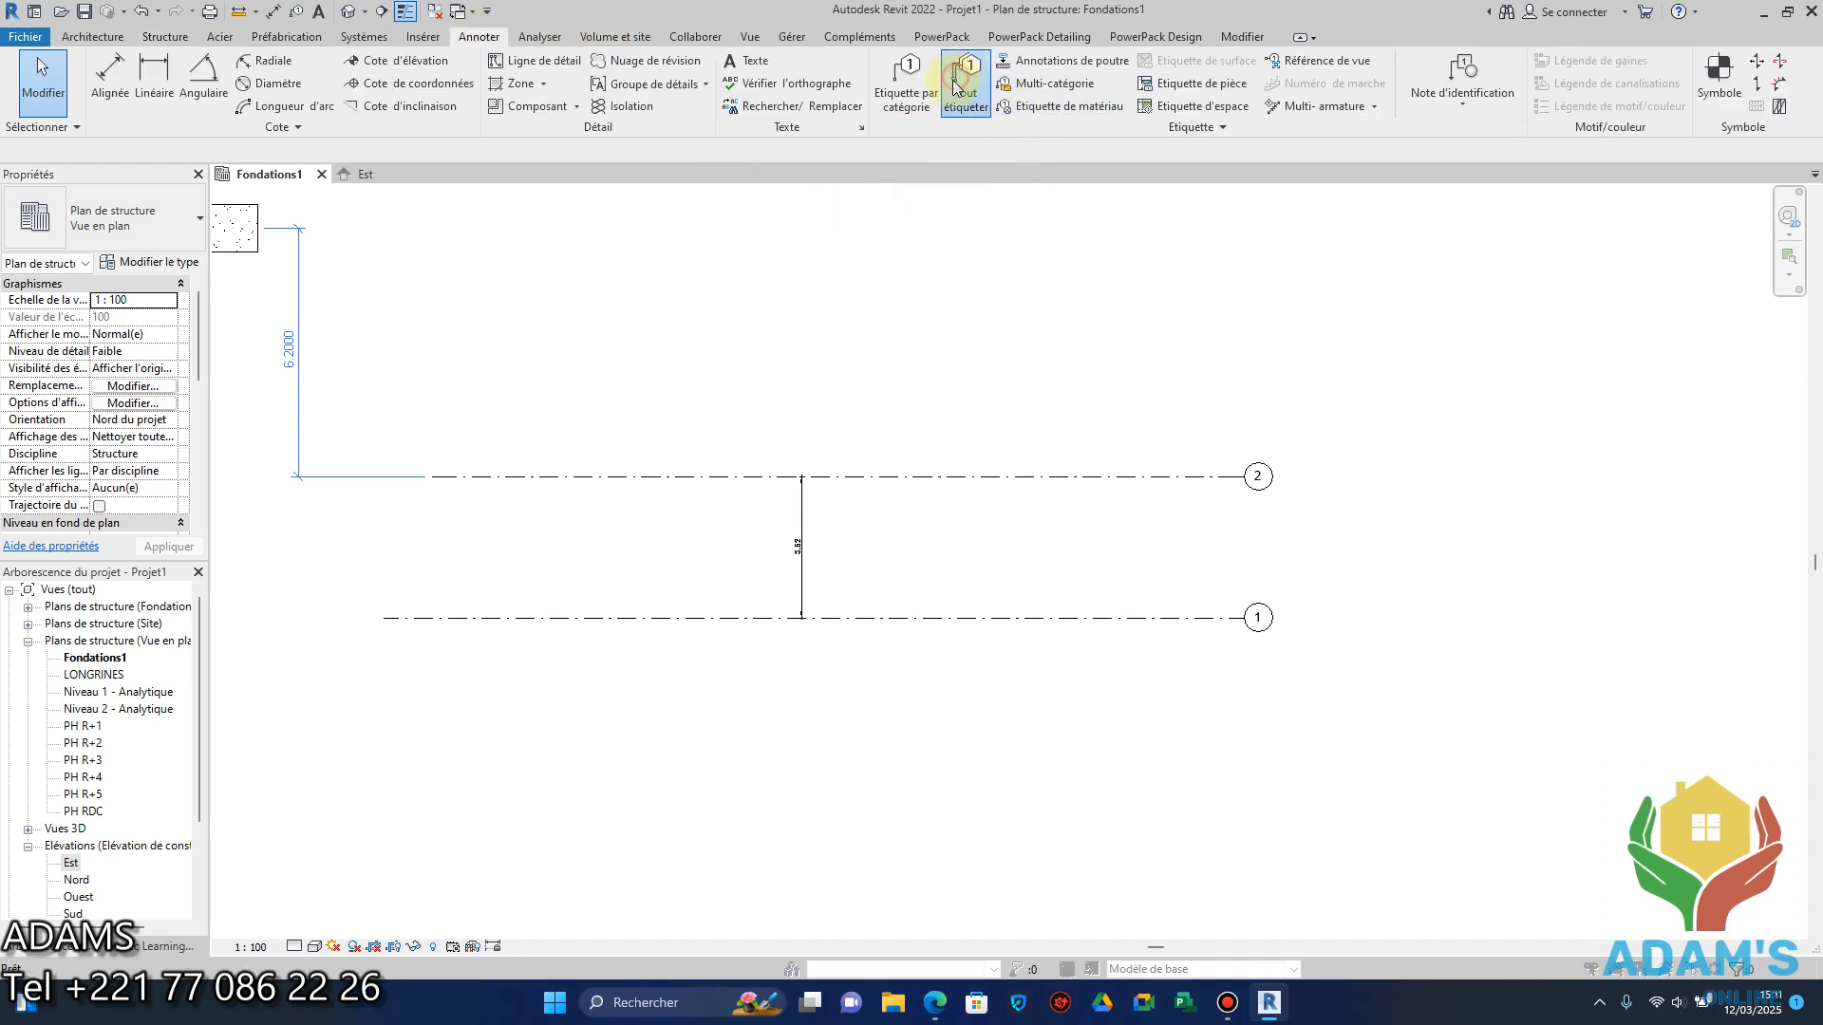
Review the loaded tag families per category in the Tag All dialog and cancel it without tagging.
{"action": "left_click", "coordinate": [958, 86]}
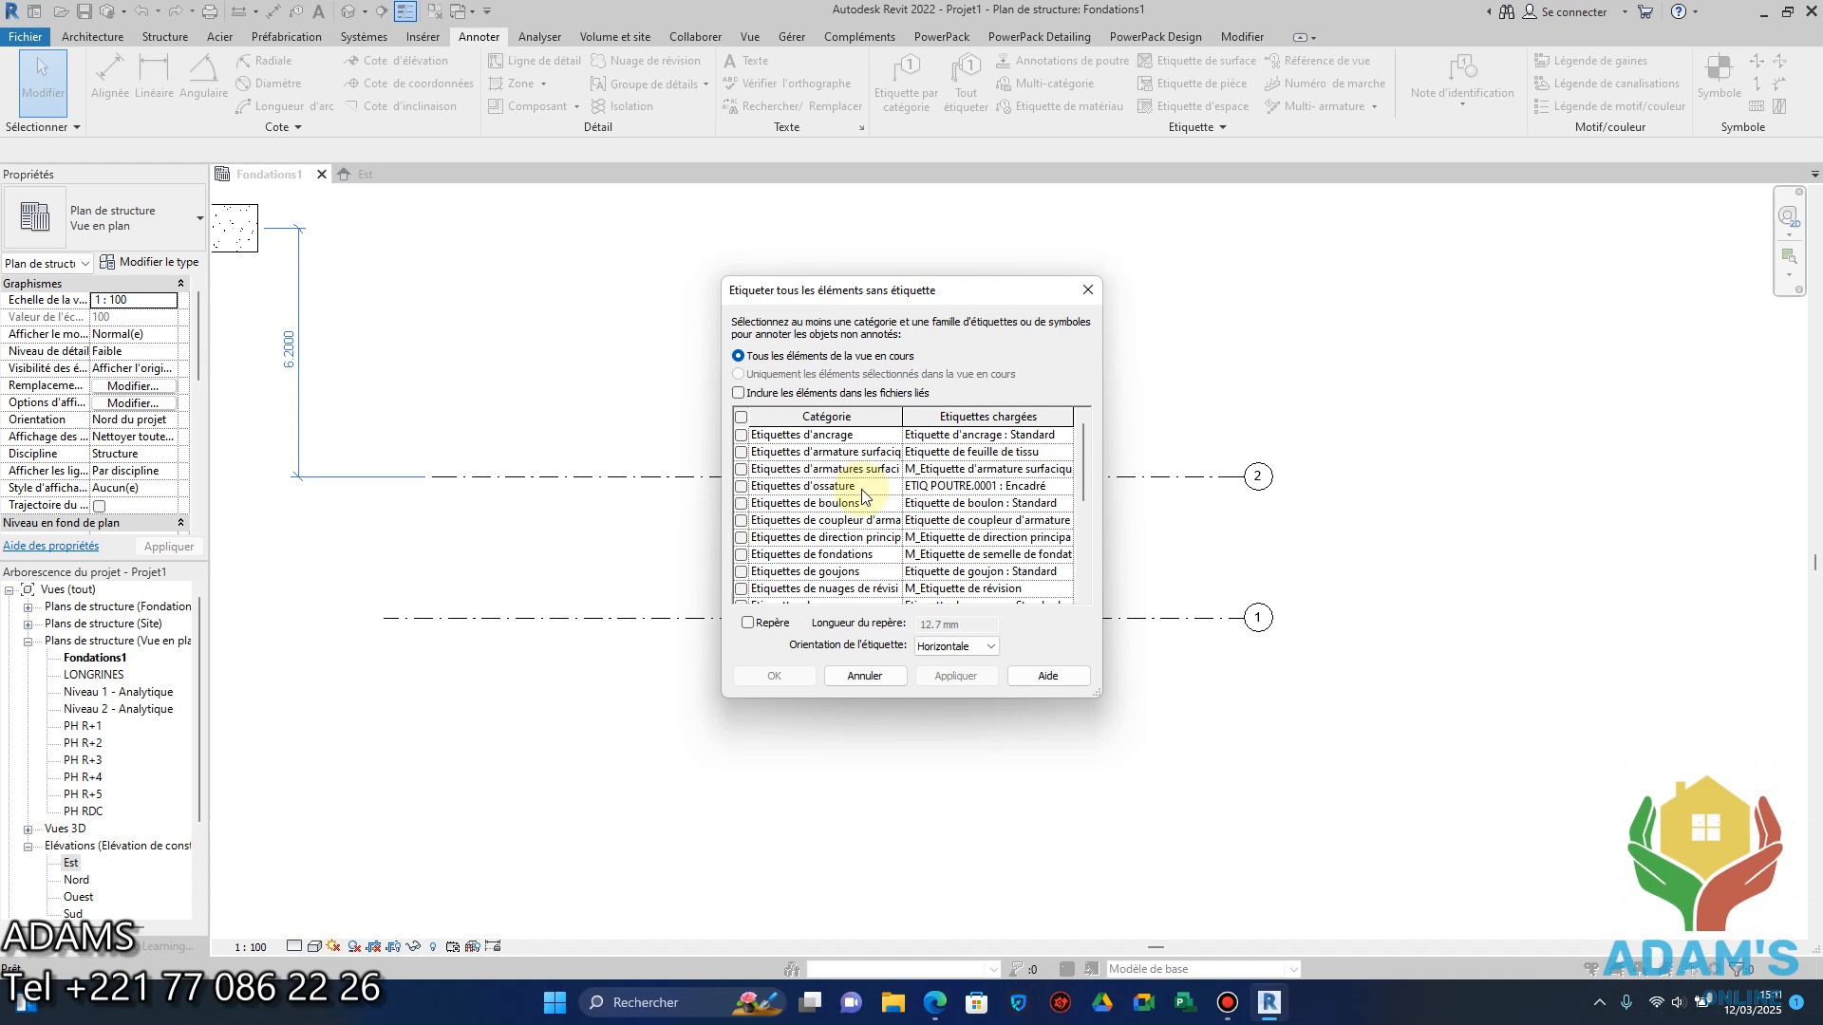
{"action": "scroll", "coordinate": [898, 509], "scroll_direction": "down", "scroll_amount": 2}
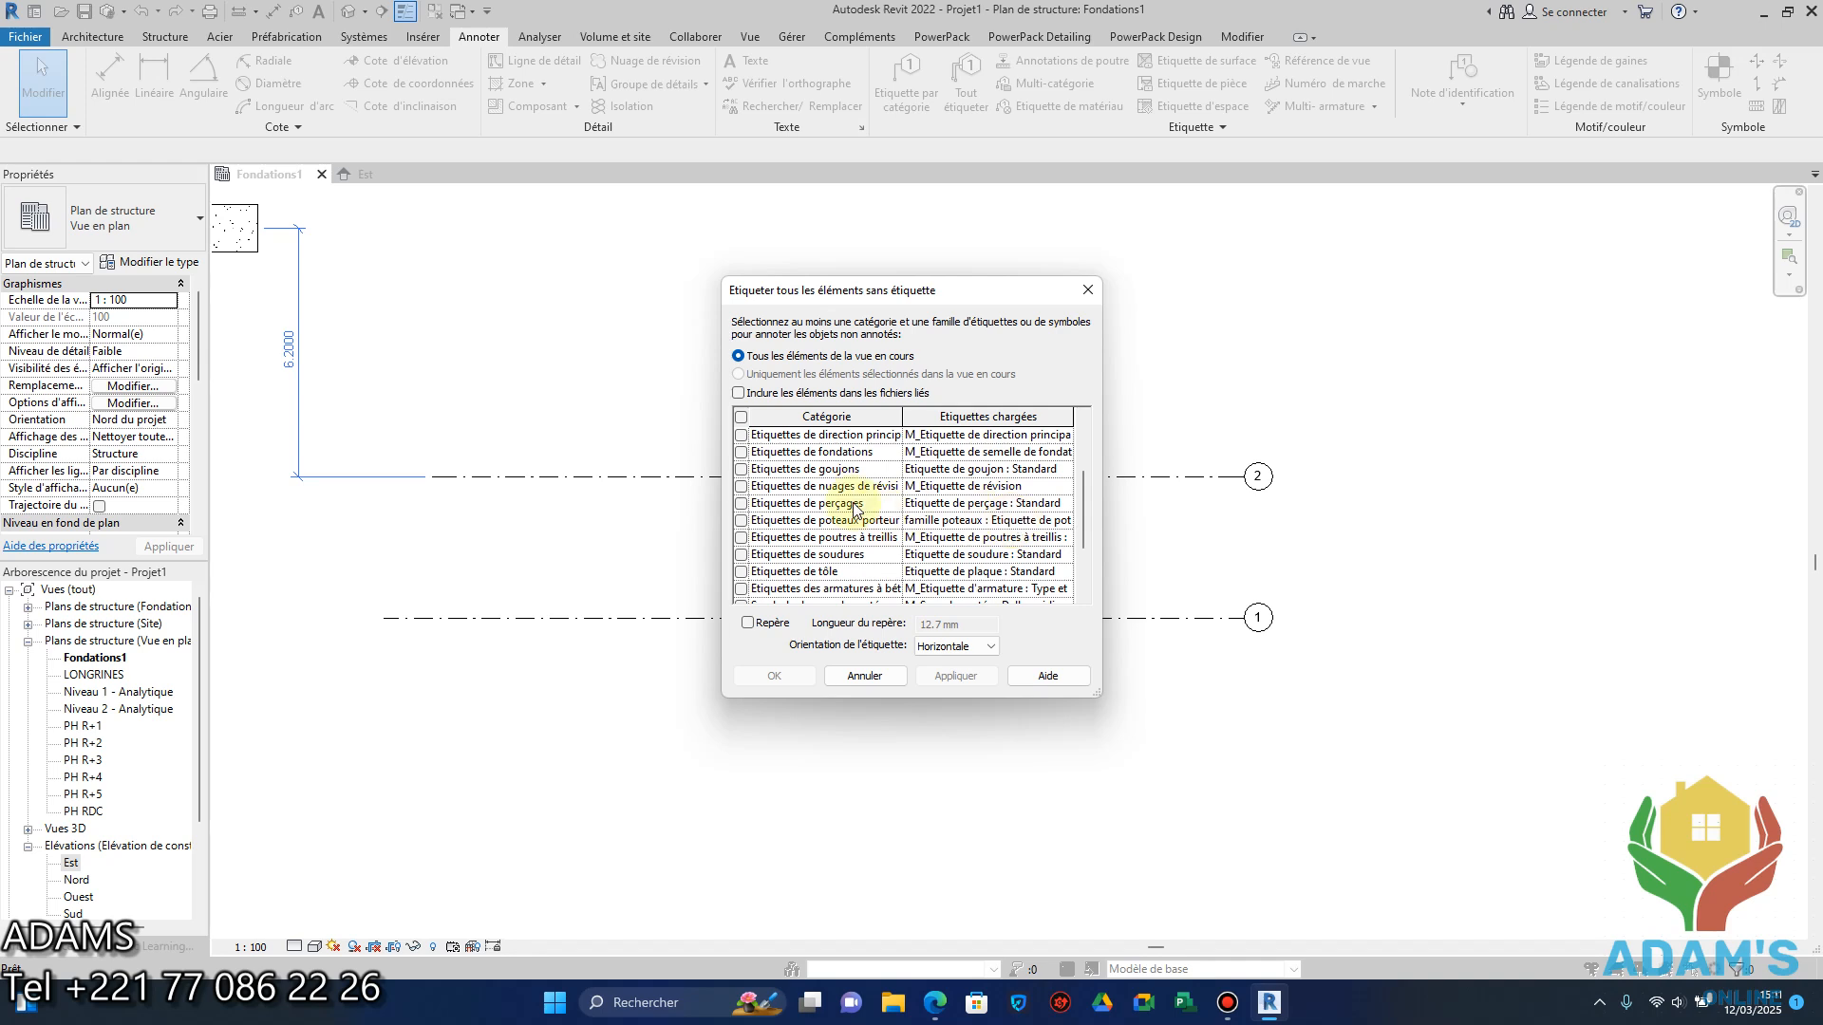
{"action": "scroll", "coordinate": [855, 510], "scroll_direction": "up", "scroll_amount": 2}
{"action": "scroll", "coordinate": [849, 503], "scroll_direction": "down", "scroll_amount": 4}
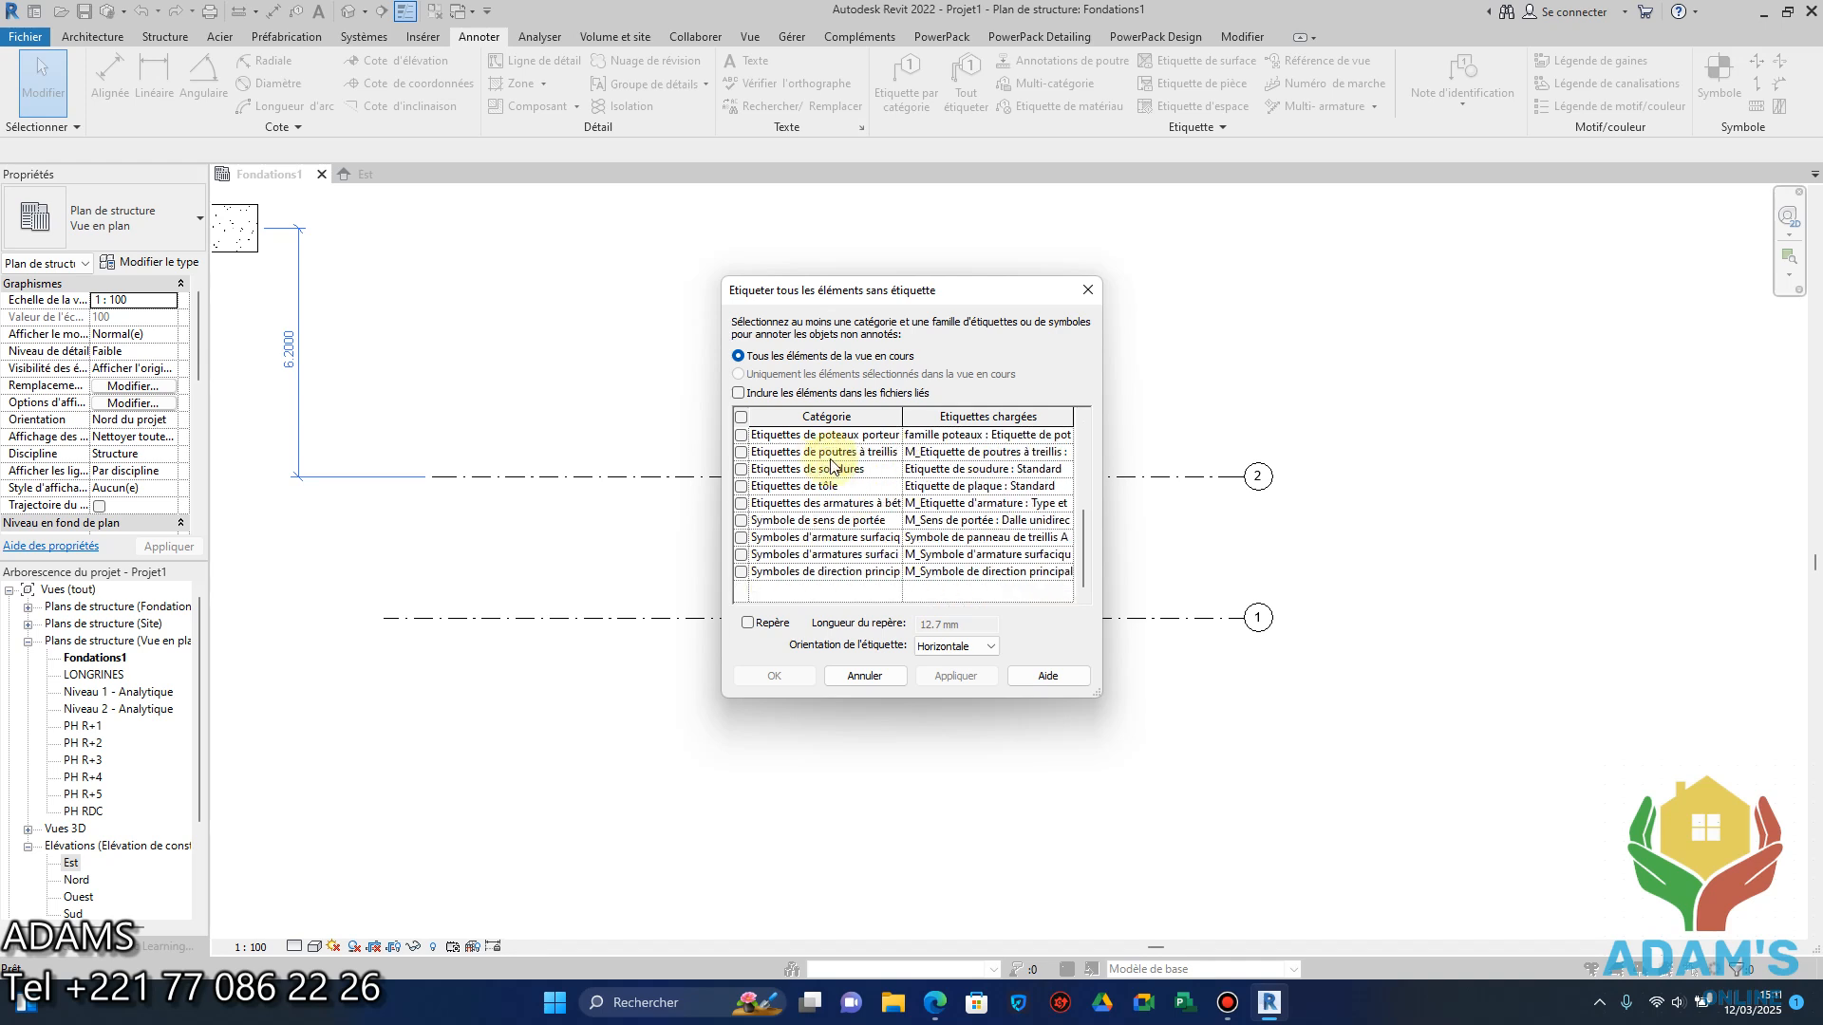
{"action": "left_click", "coordinate": [864, 676]}
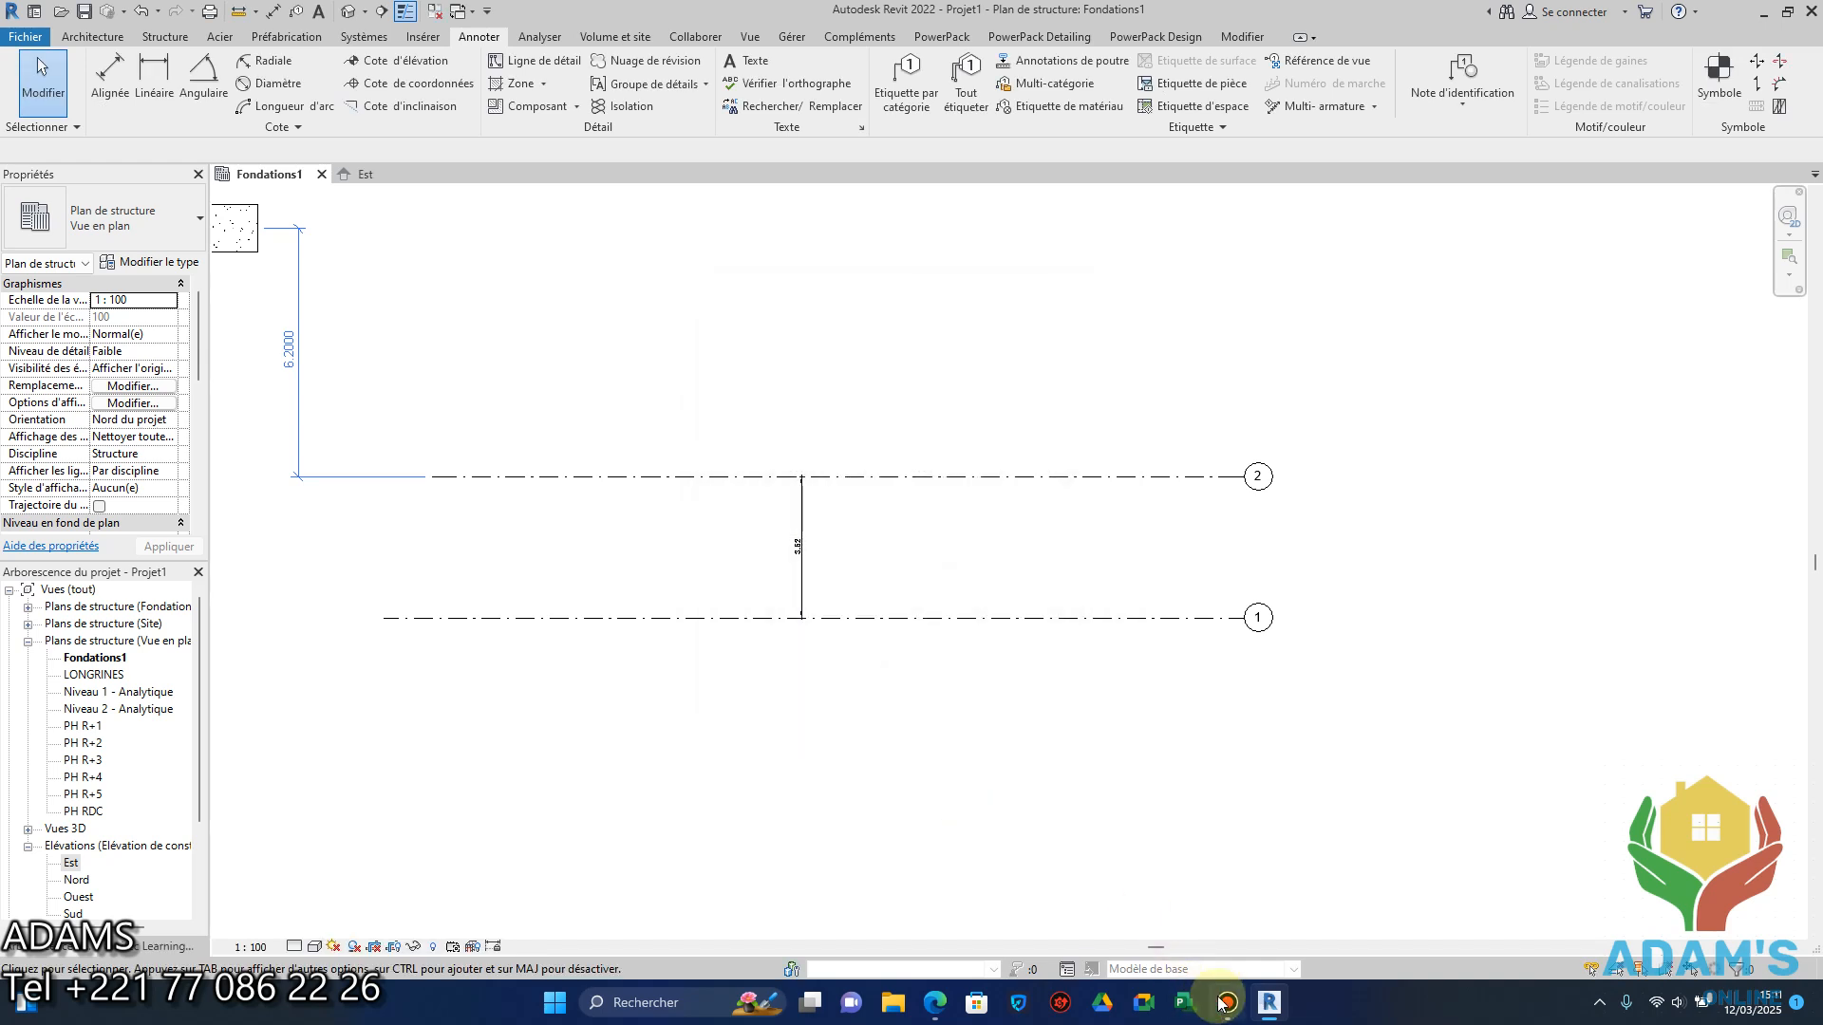